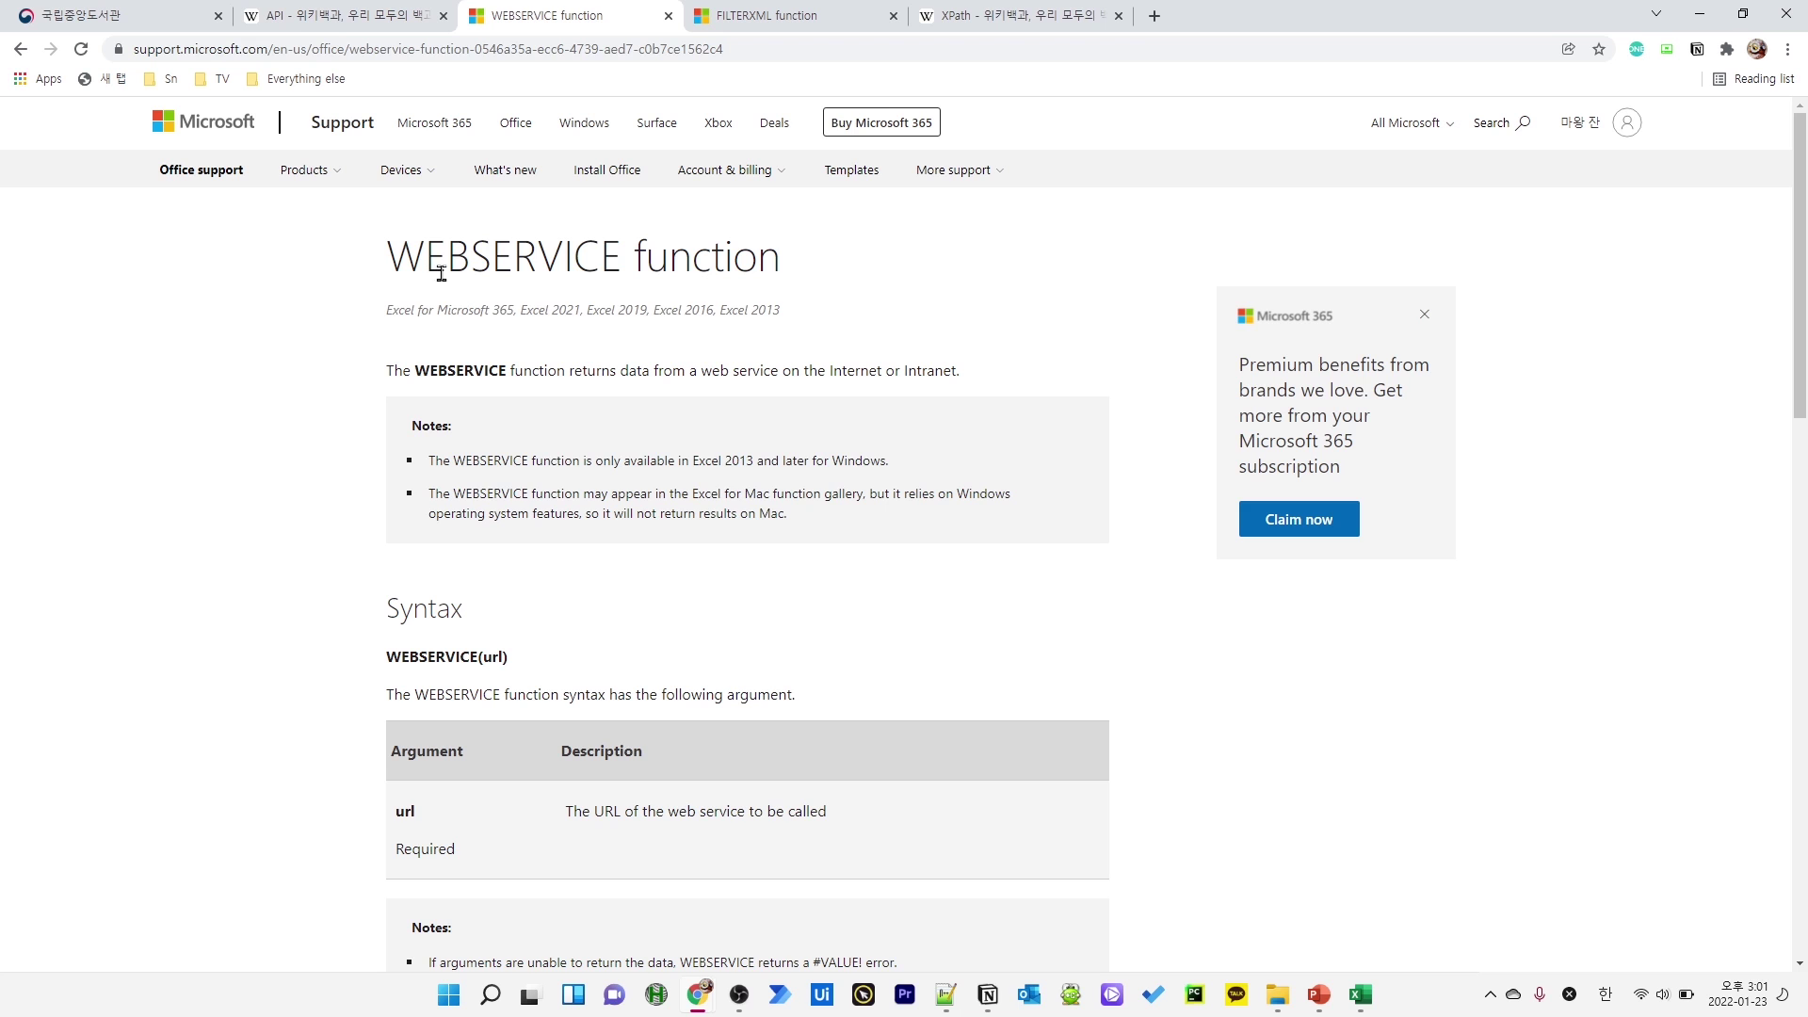
Compare the syntax and arguments of WEBSERVICE and FILTERXML on their Microsoft Support pages
{"action": "left_click", "coordinate": [743, 29]}
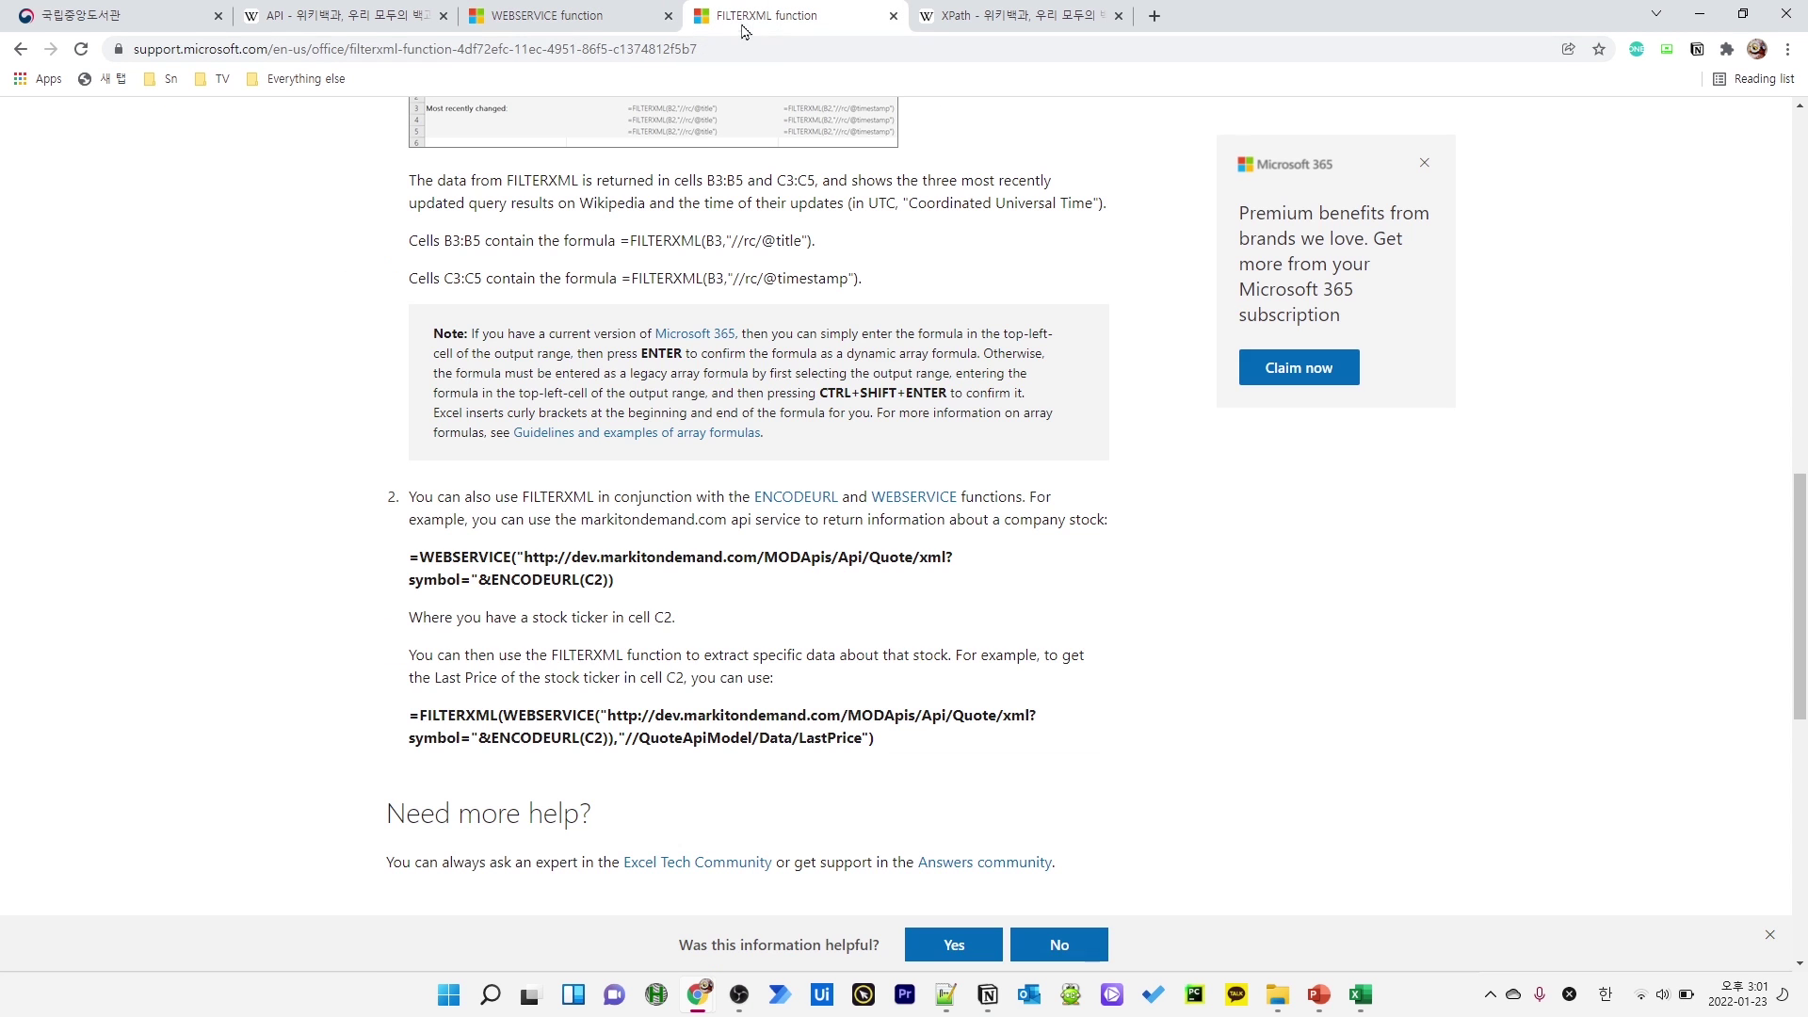
{"action": "scroll", "coordinate": [768, 584], "scroll_direction": "up", "scroll_amount": 13}
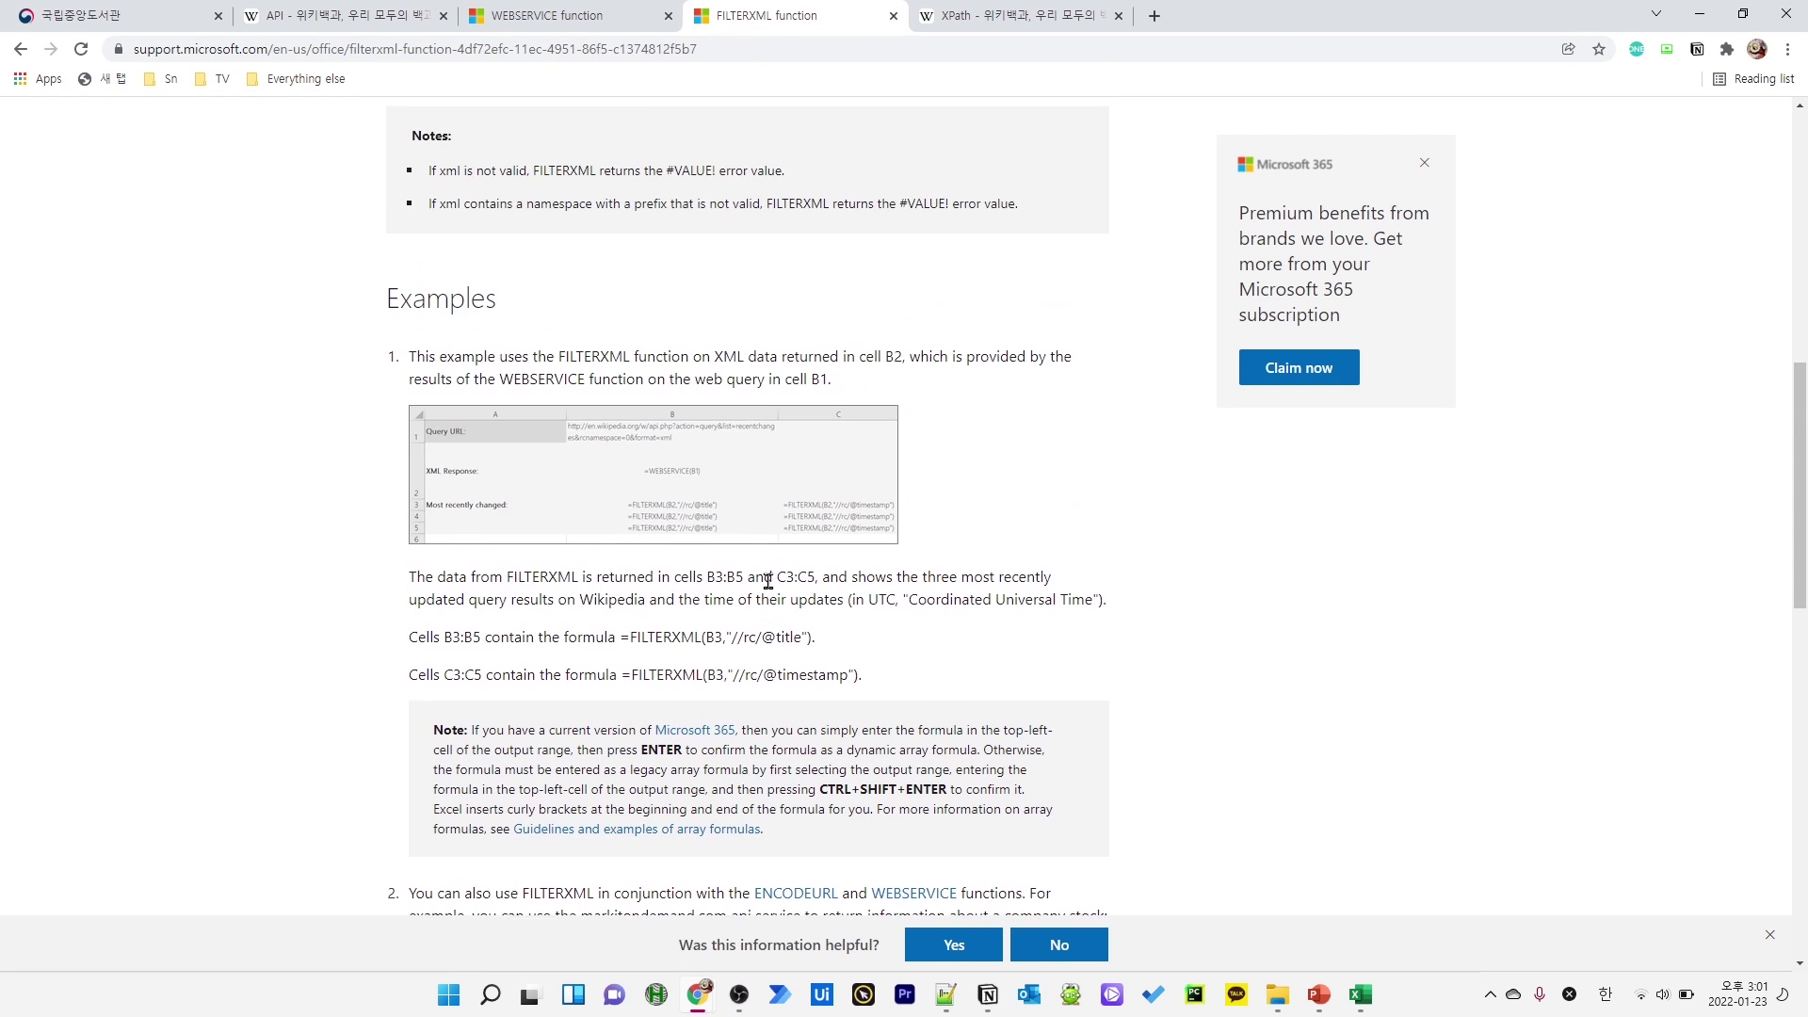
{"action": "left_click", "coordinate": [532, 26]}
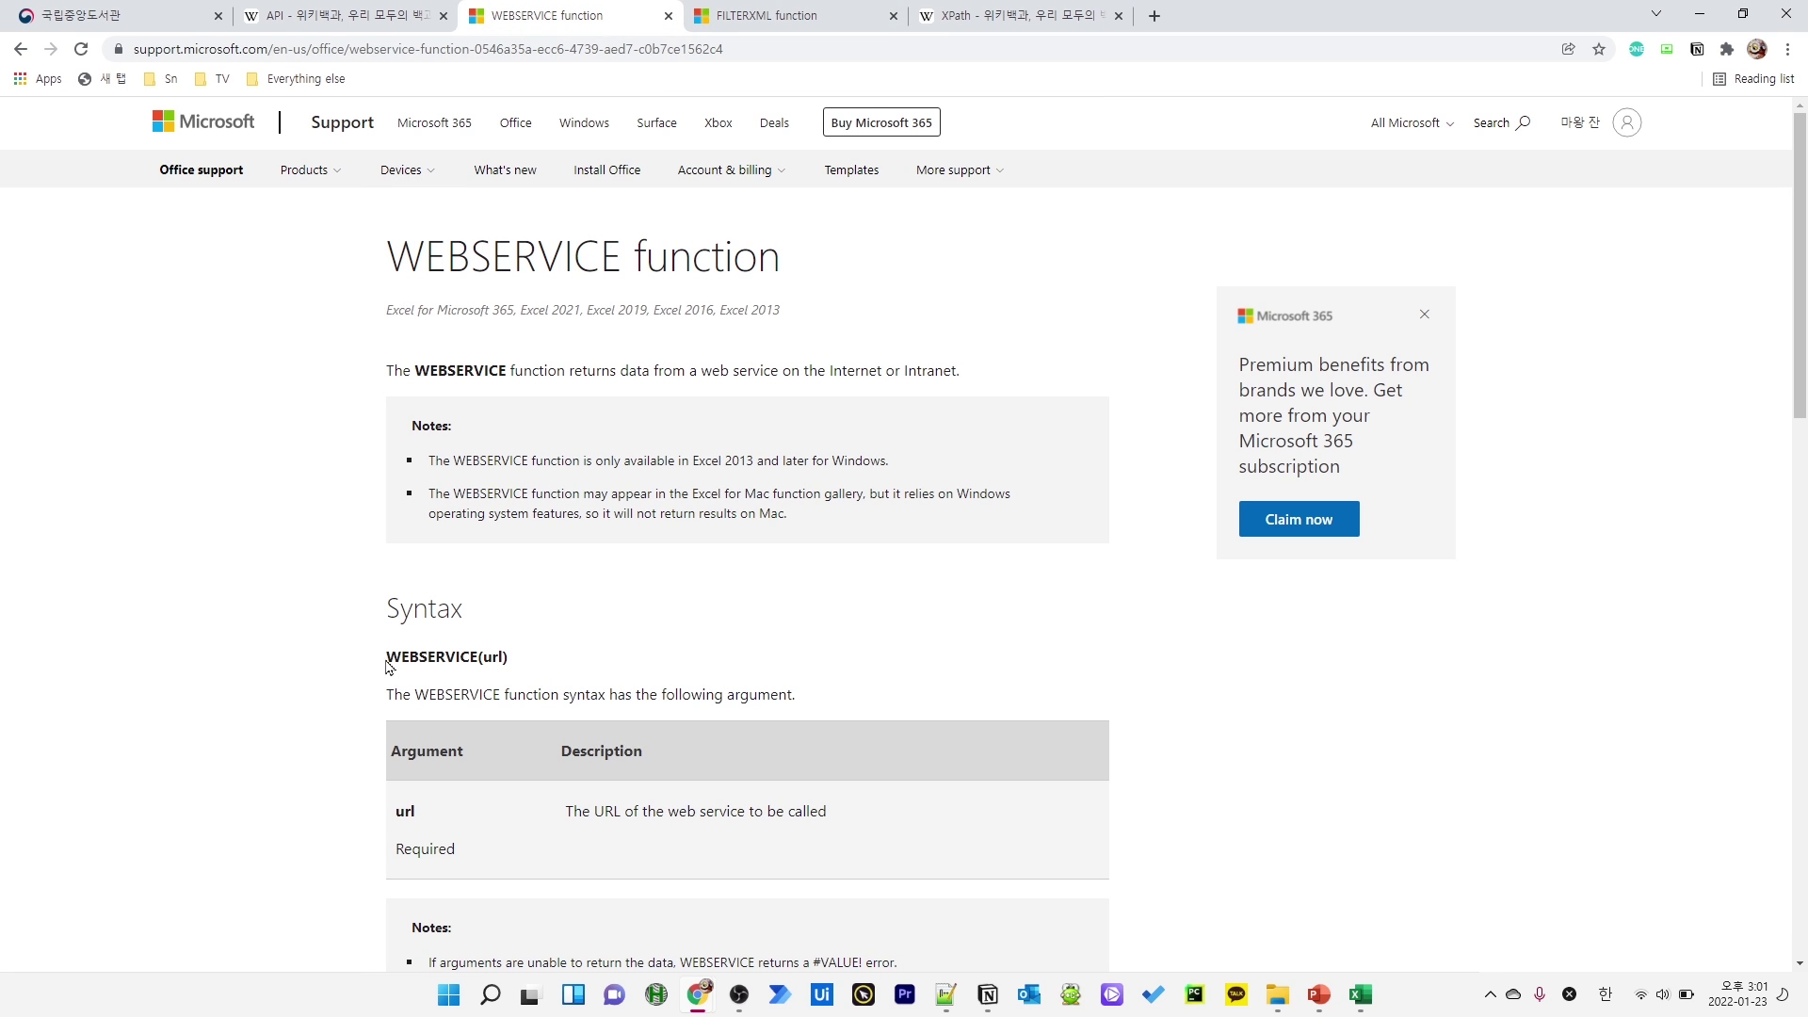
{"action": "double_click", "coordinate": [486, 660]}
{"action": "scroll", "coordinate": [669, 701], "scroll_direction": "down", "scroll_amount": 3}
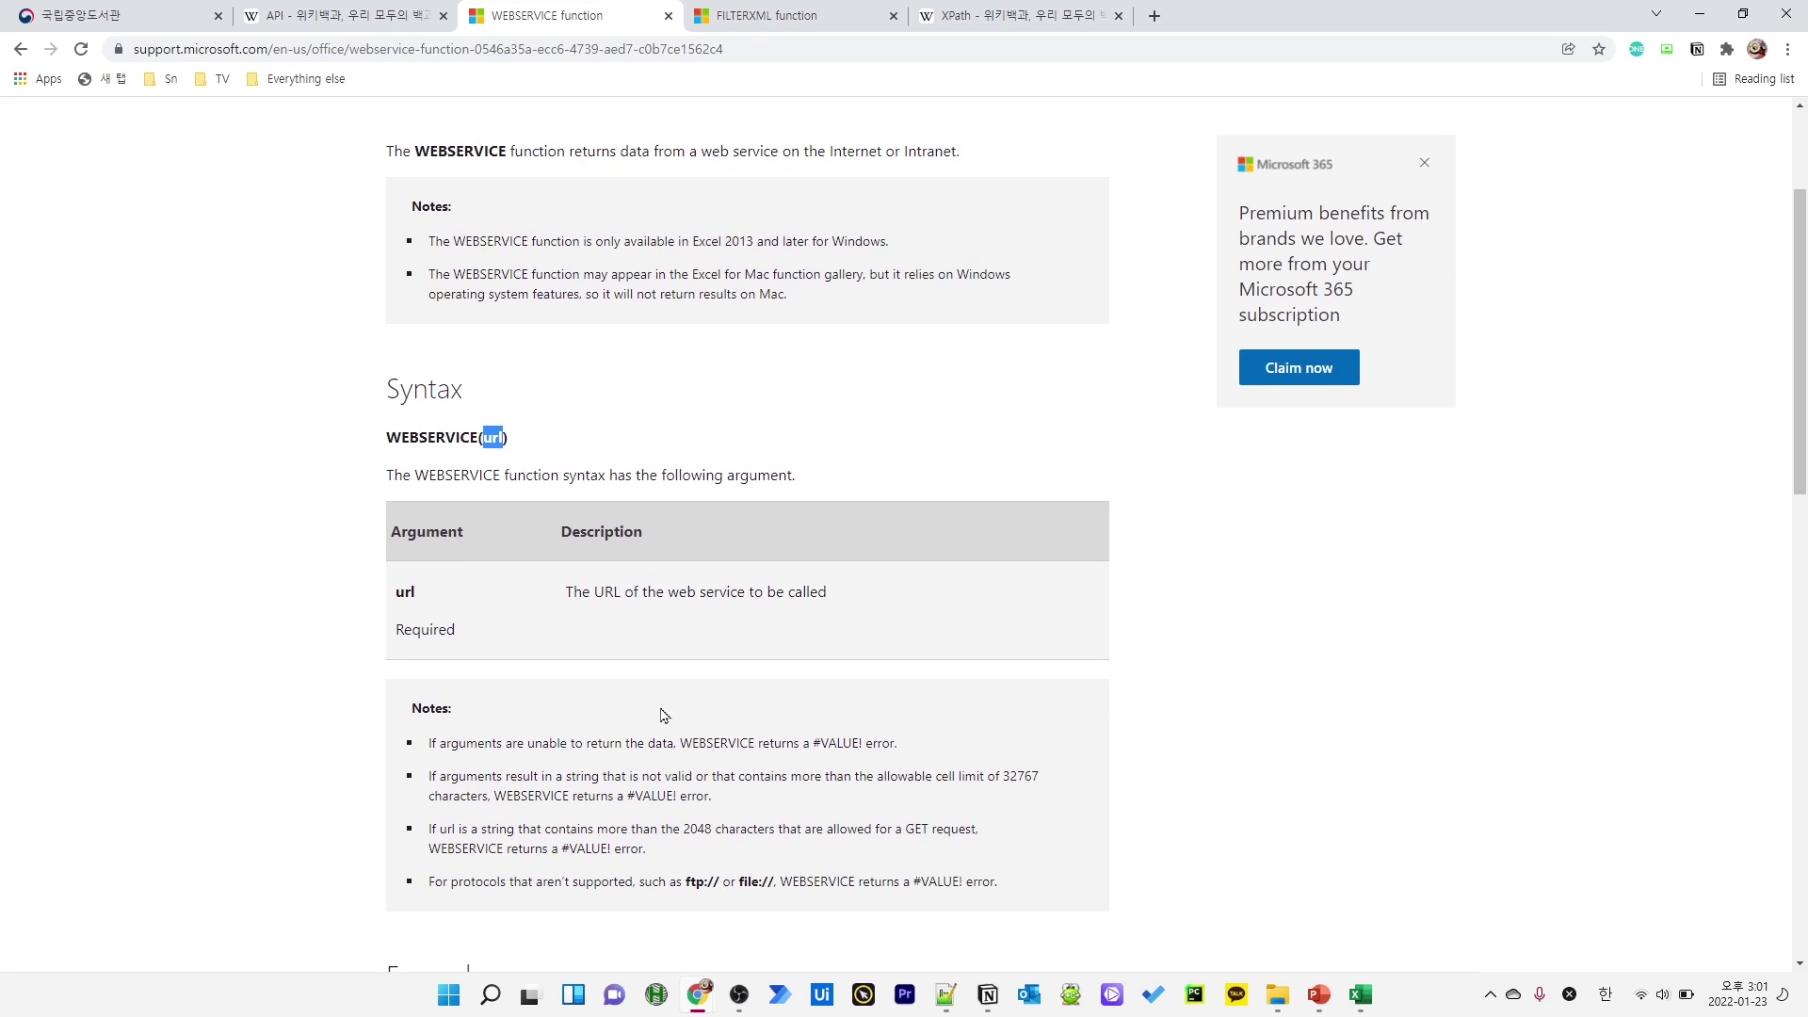
{"action": "key", "text": "ctrl+Tab"}
{"action": "left_click", "coordinate": [477, 655]}
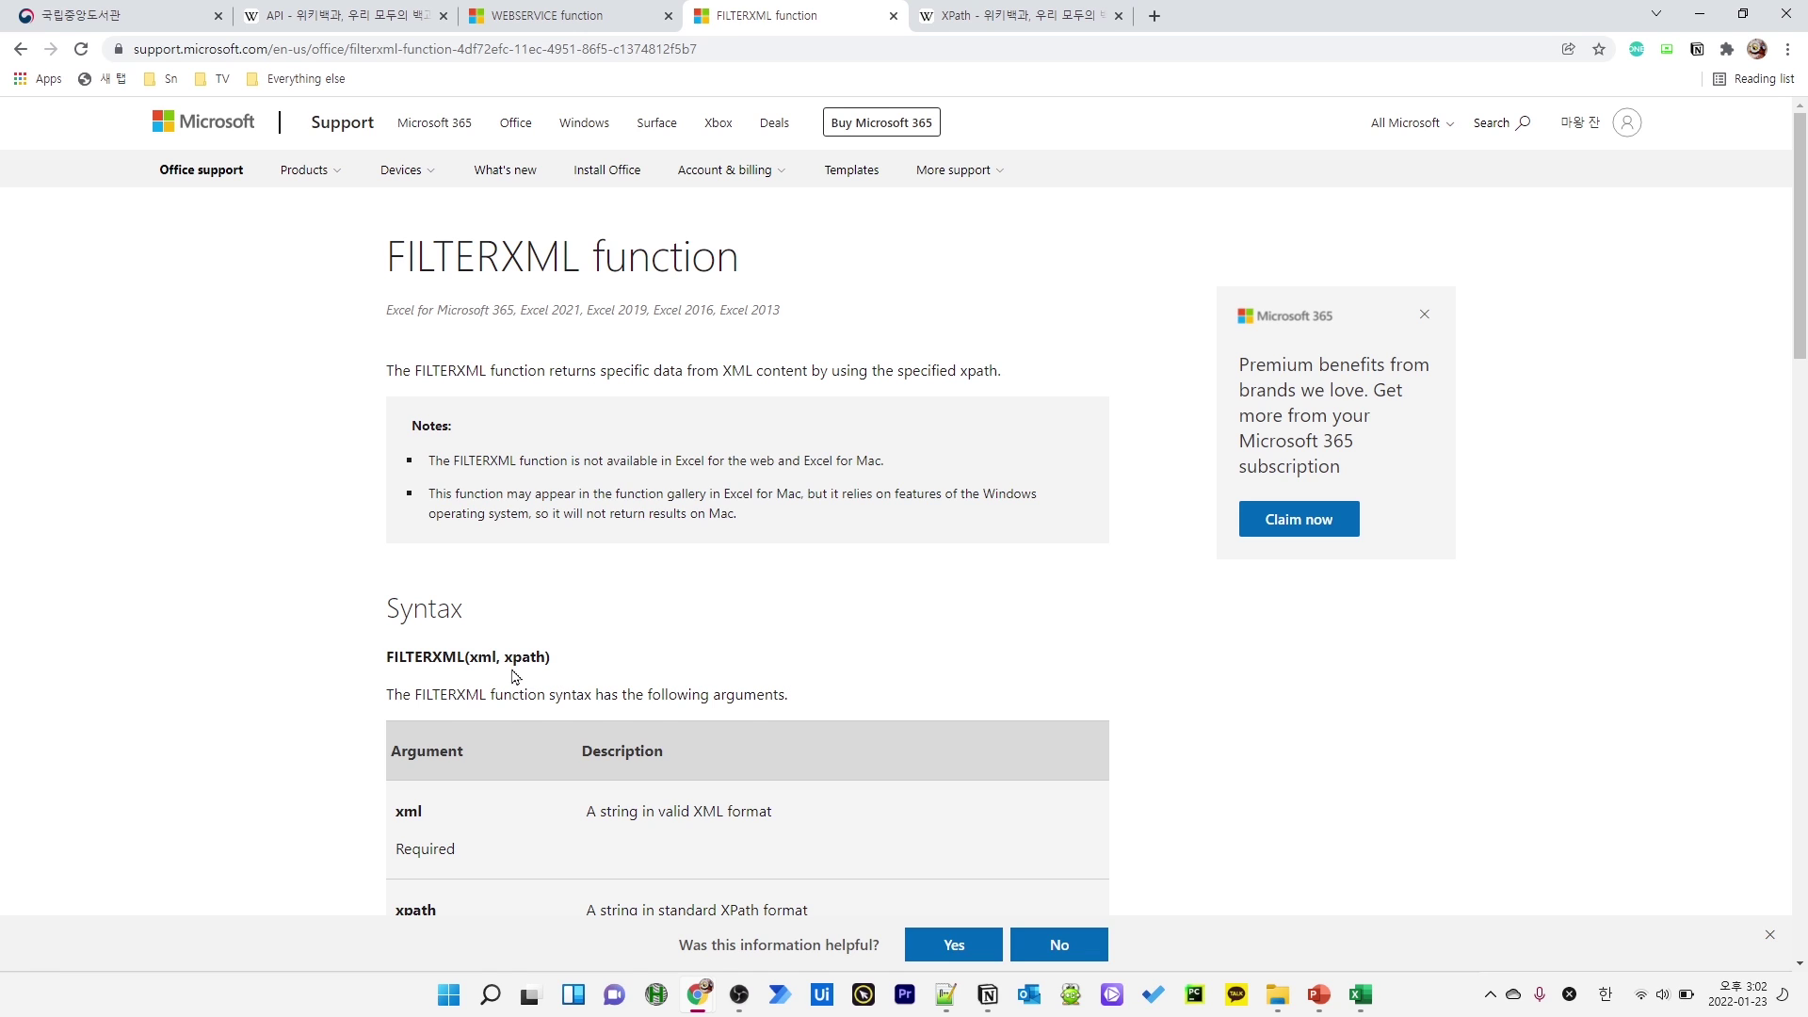
{"action": "left_click", "coordinate": [514, 15]}
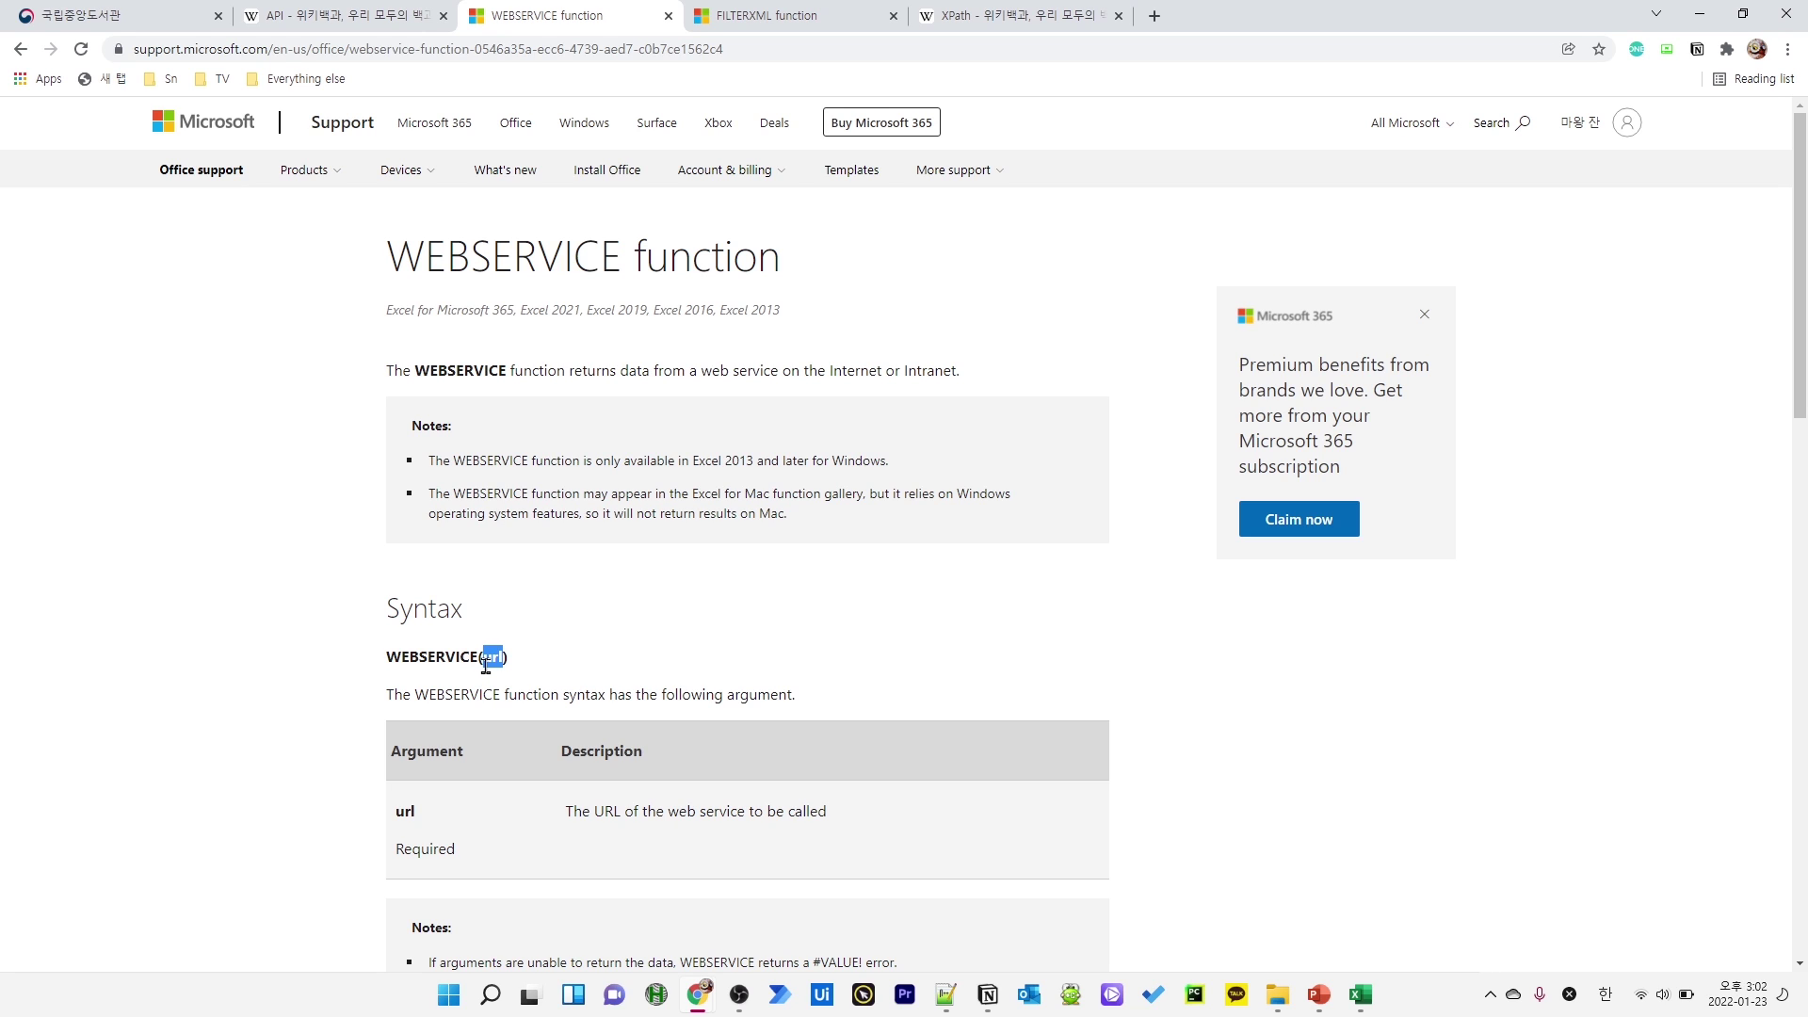
{"action": "left_click", "coordinate": [749, 16]}
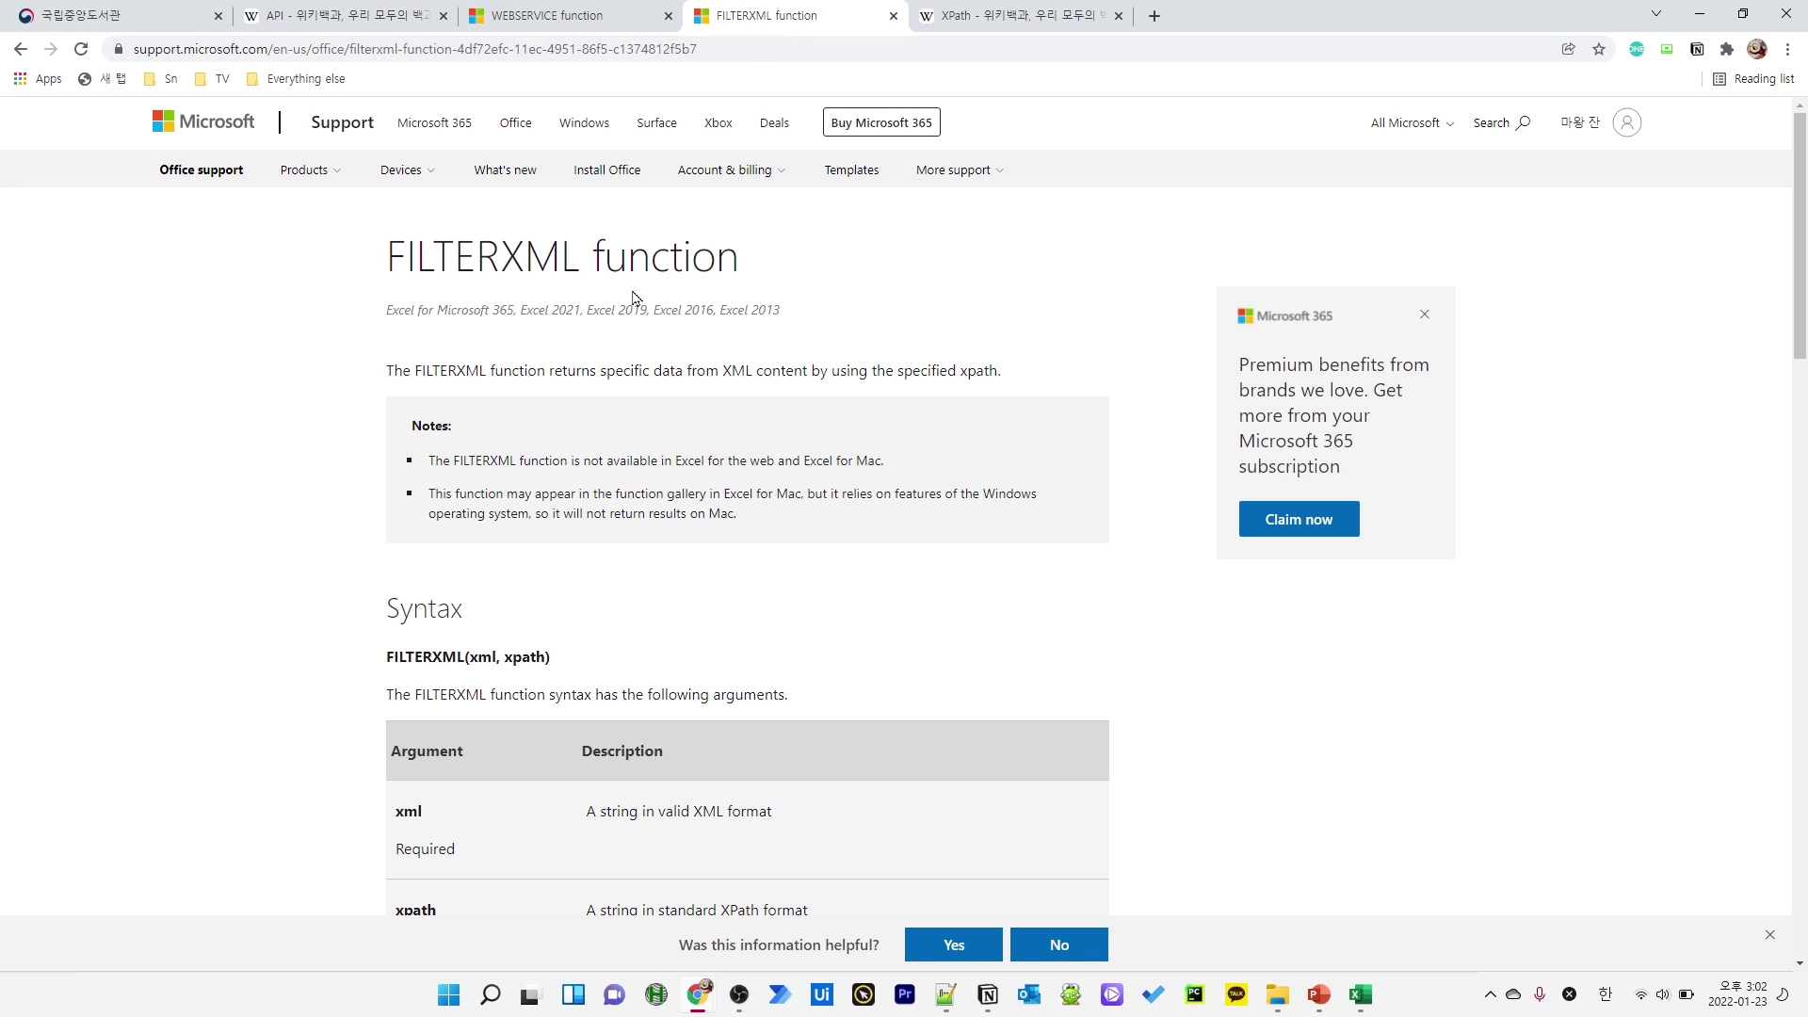
{"action": "left_click", "coordinate": [576, 15]}
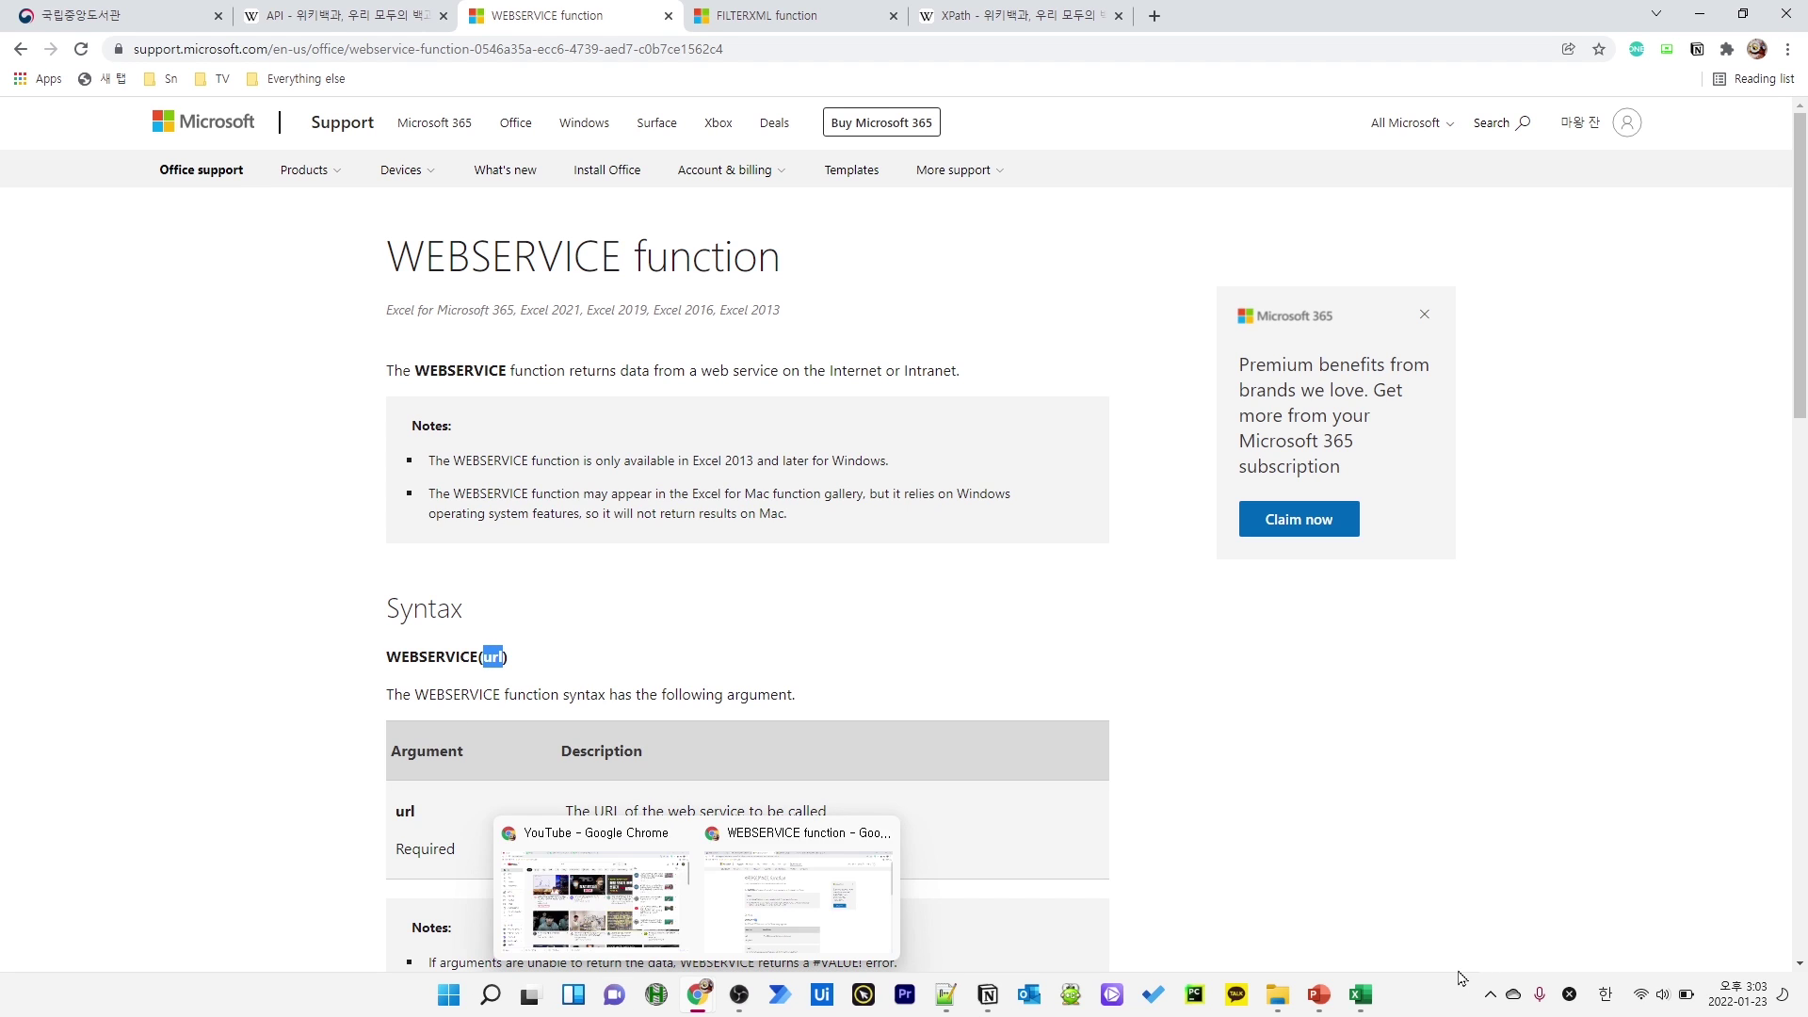
Switch to Excel and review the 책이름검색 sheet's book title cell and its Title, Author, Publisher, ISBN and 페이지 수 columns
{"action": "left_click", "coordinate": [1361, 995]}
{"action": "left_click", "coordinate": [691, 551]}
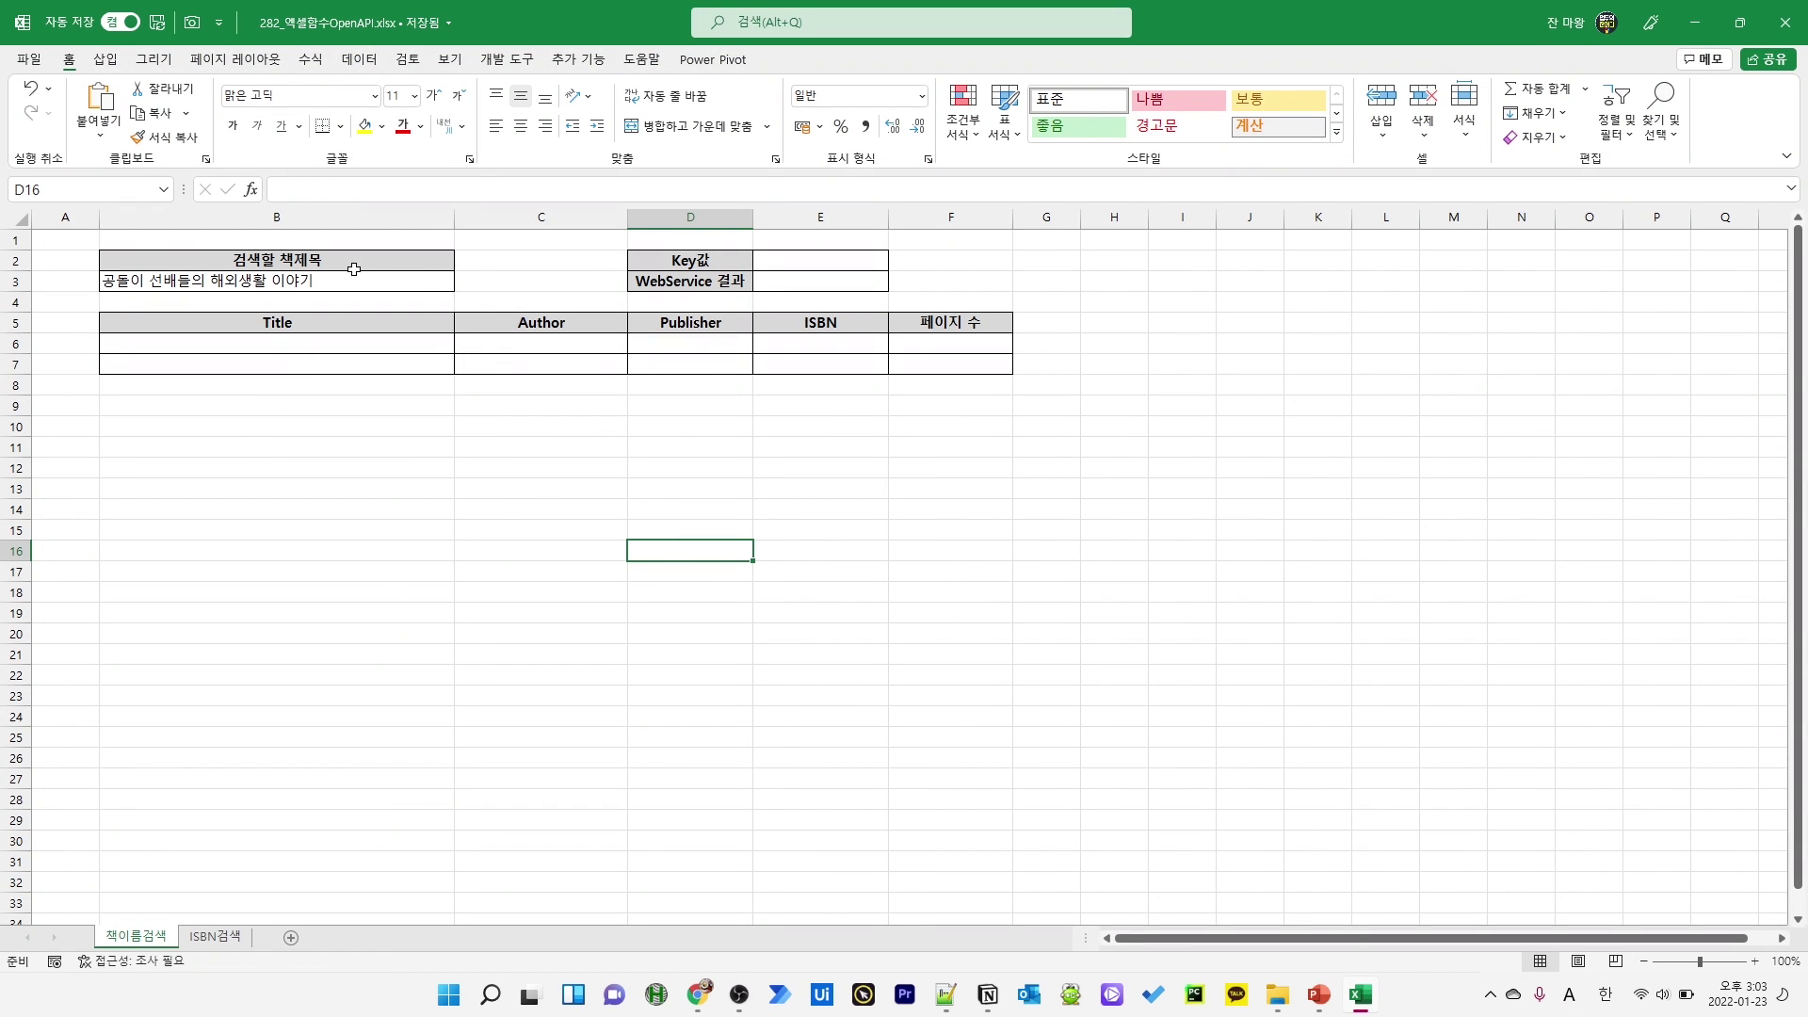
{"action": "left_click", "coordinate": [281, 286]}
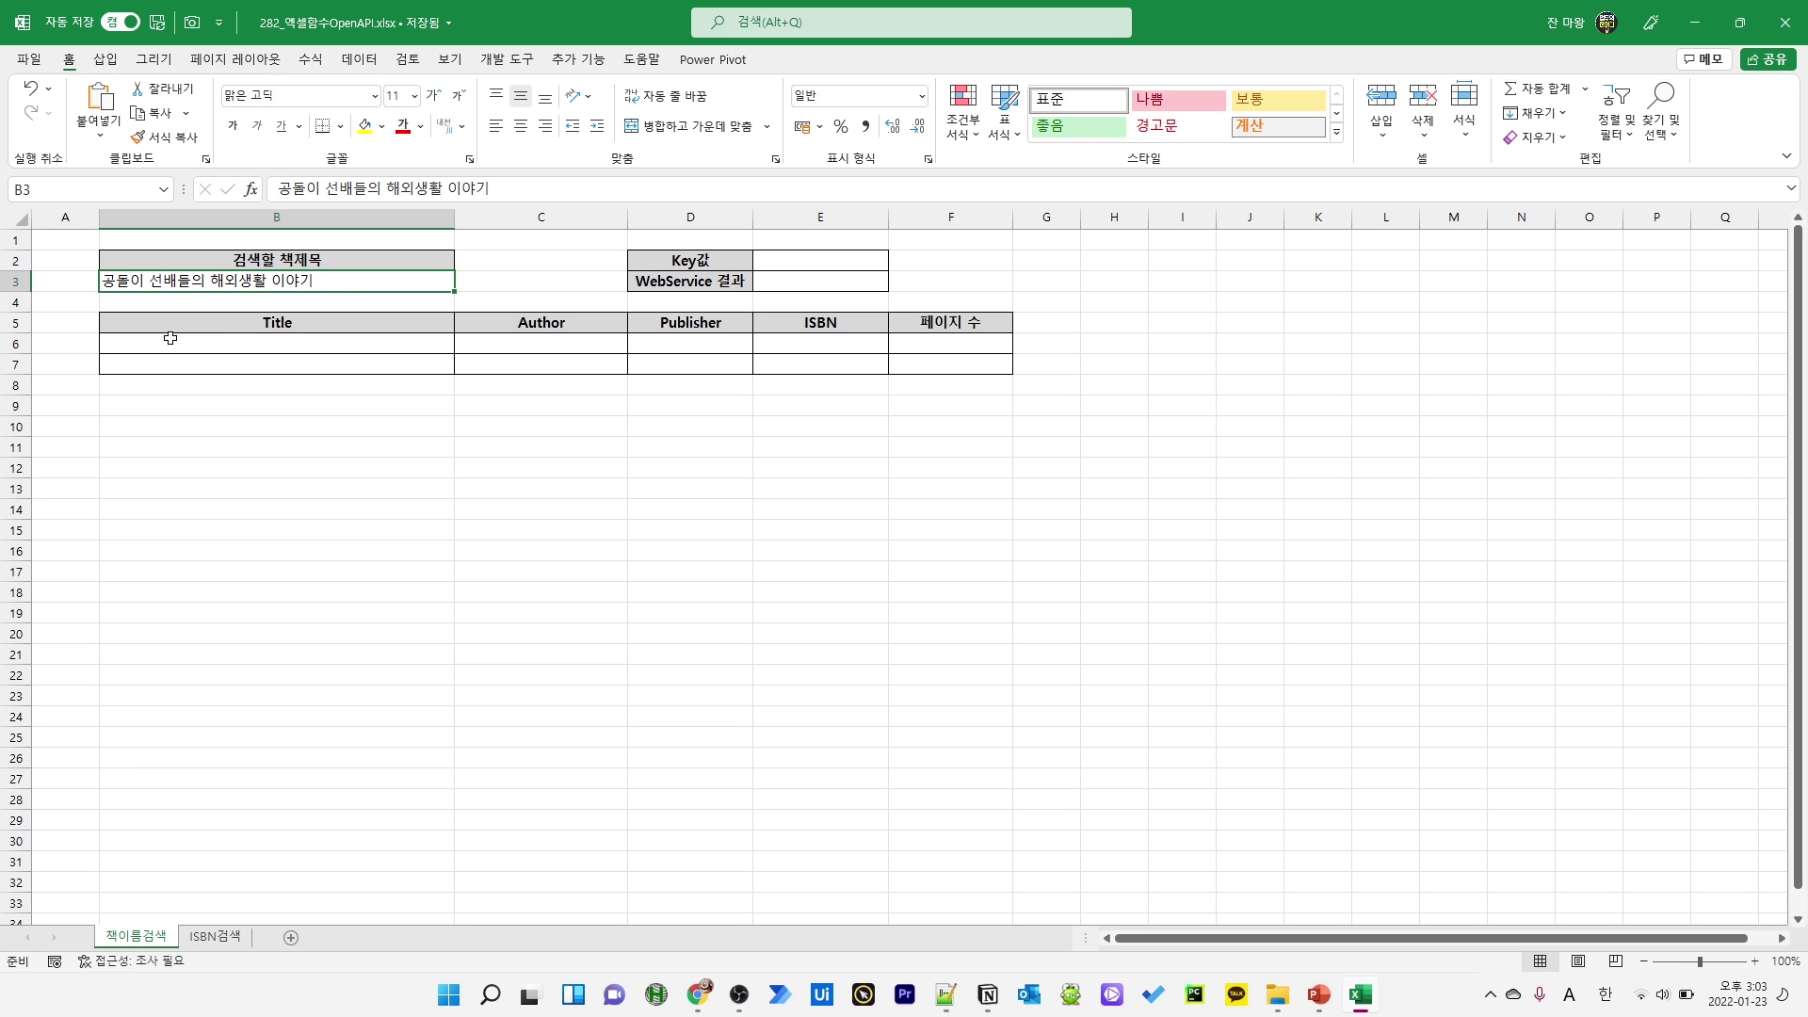
{"action": "left_click", "coordinate": [302, 336]}
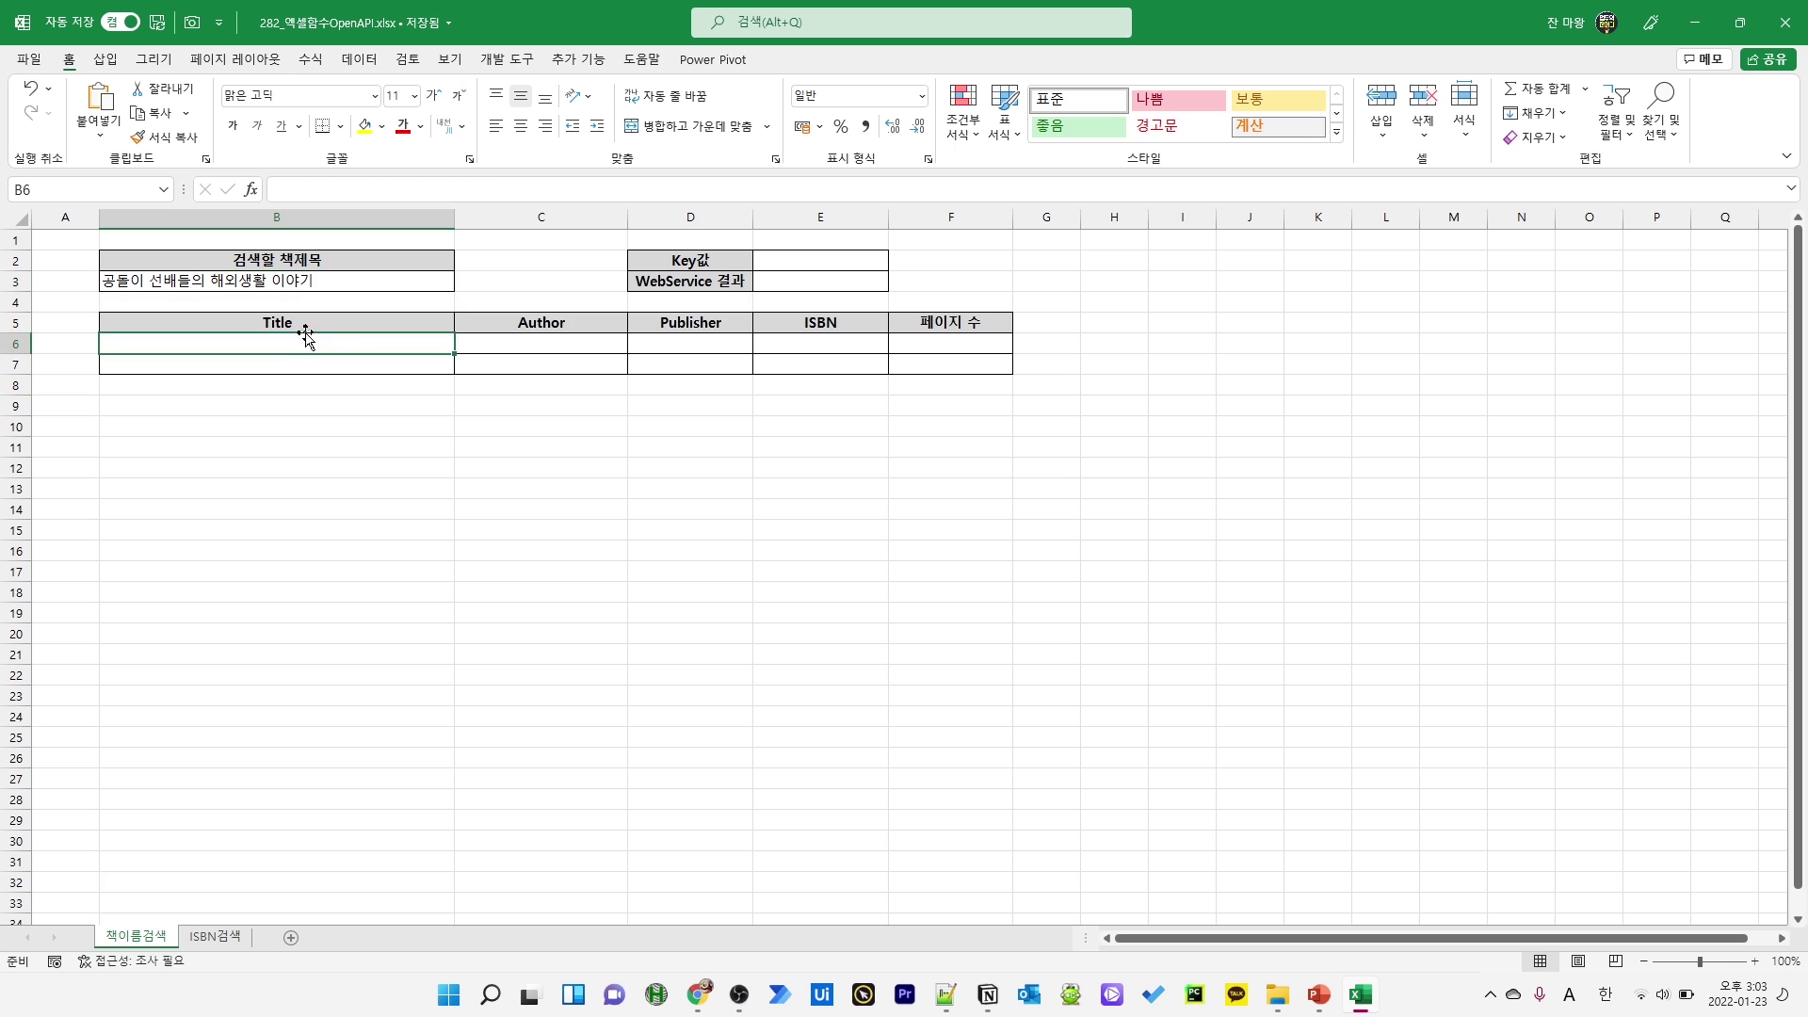
{"action": "left_click", "coordinate": [600, 330]}
{"action": "left_click", "coordinate": [685, 327]}
{"action": "left_click", "coordinate": [818, 331]}
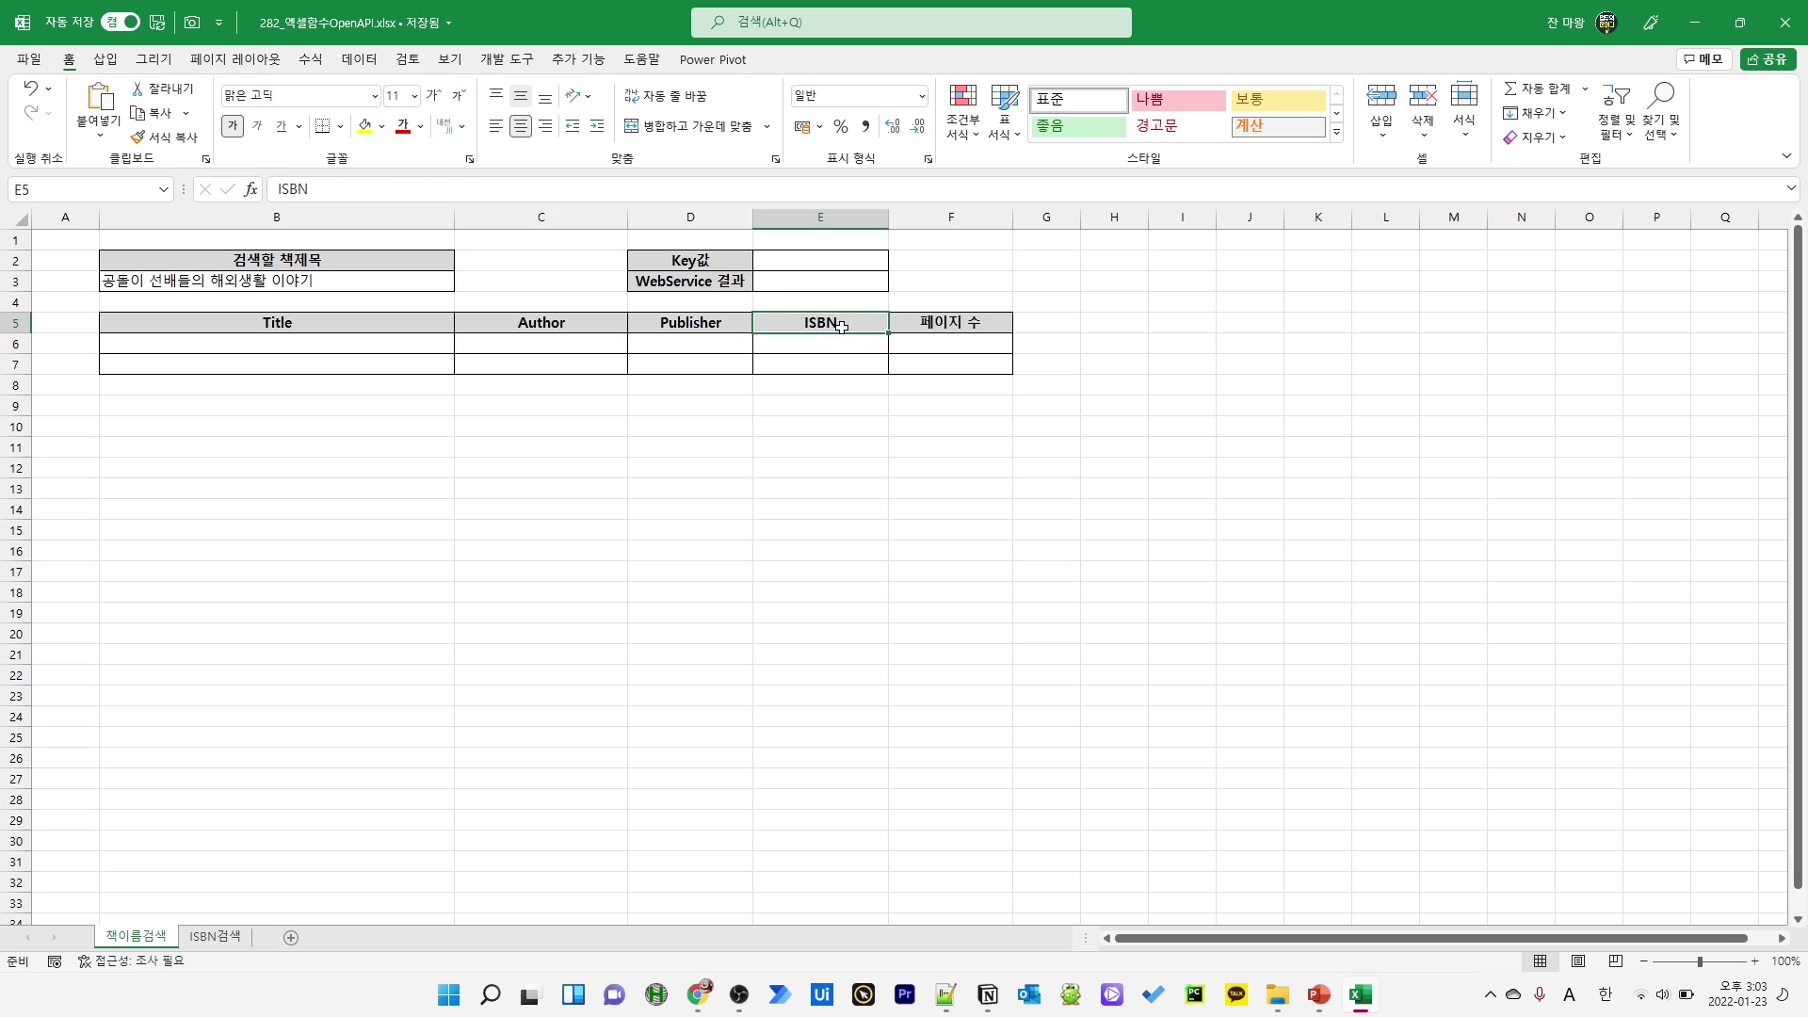
{"action": "left_click", "coordinate": [935, 326]}
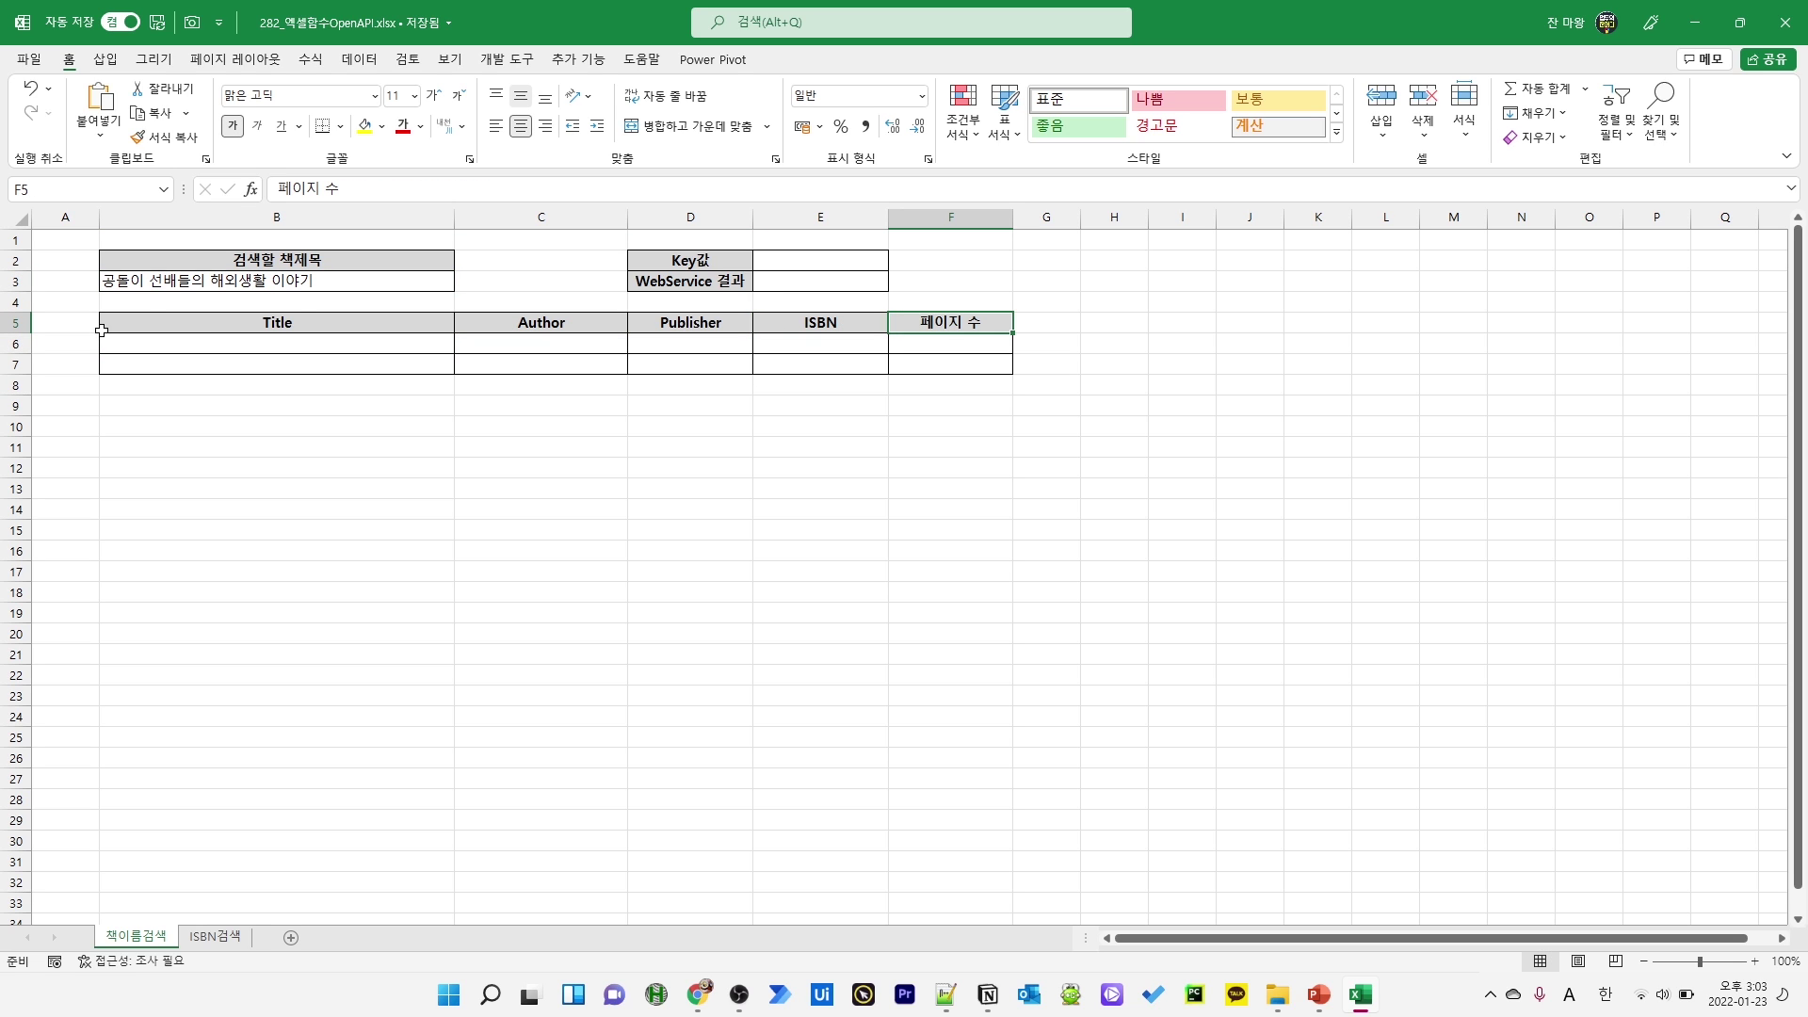
{"action": "left_click", "coordinate": [225, 283]}
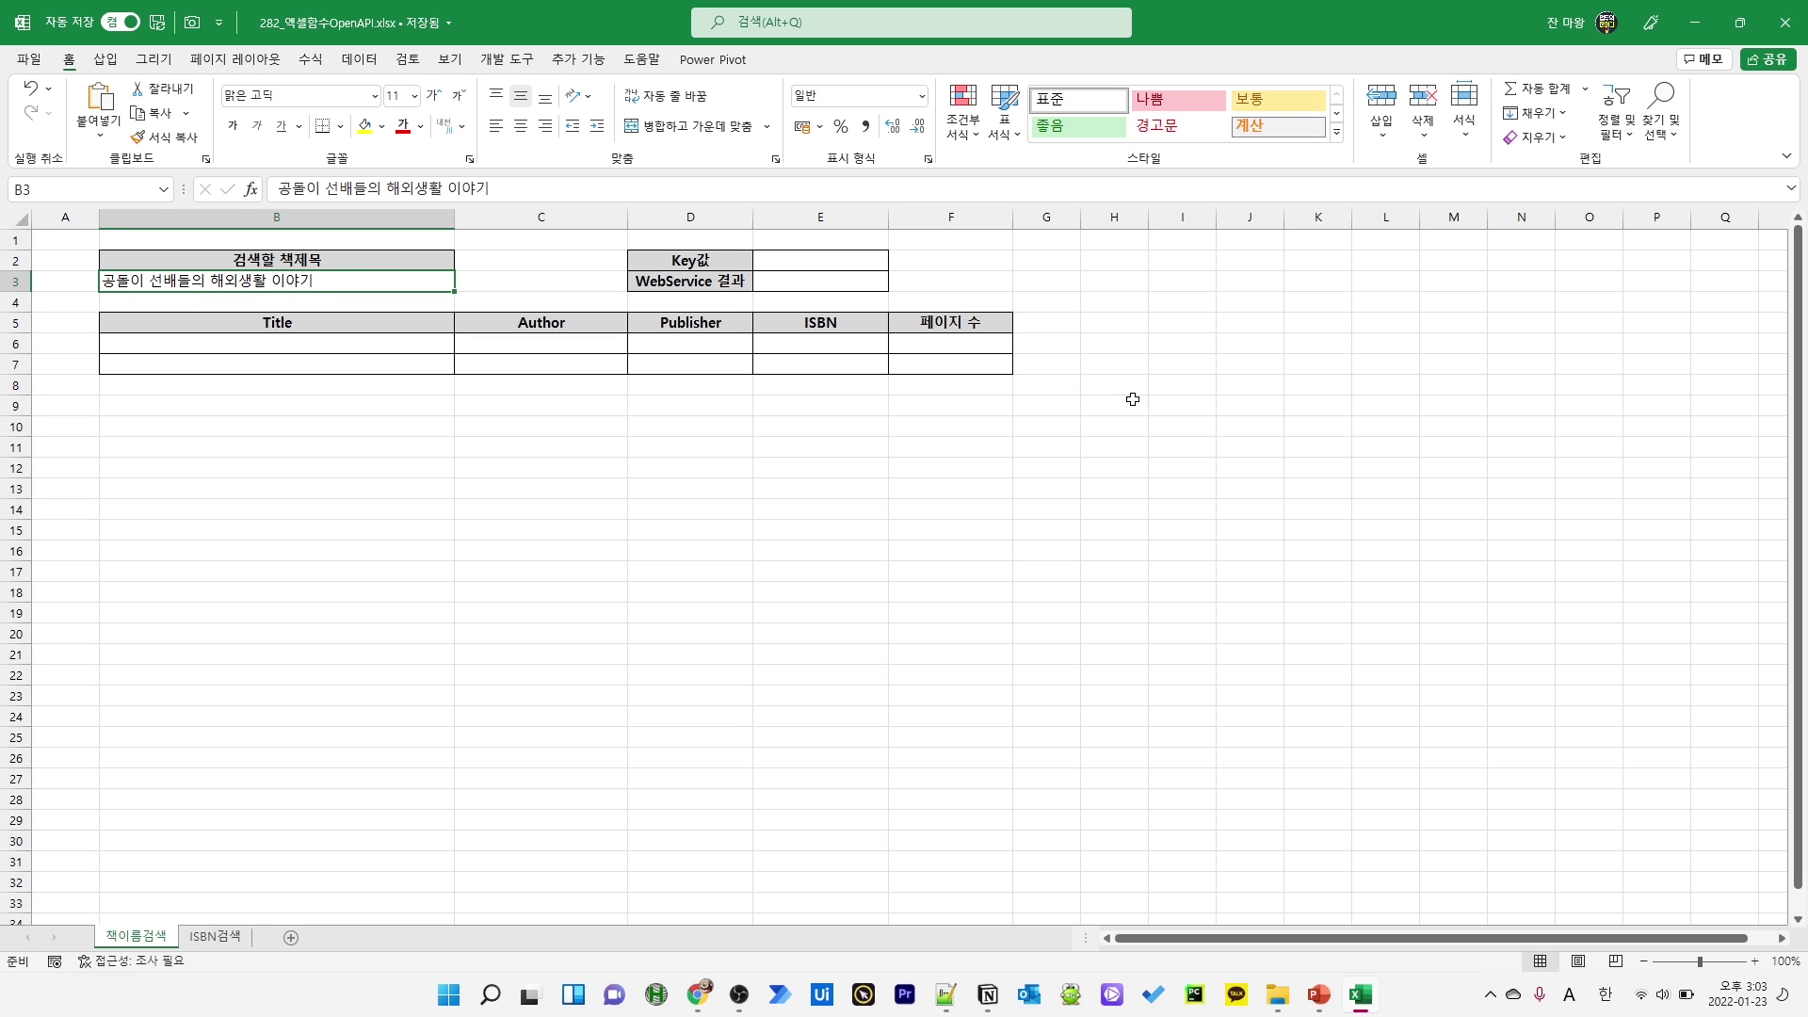
Open the ISBN검색 sheet and review its table of ISBNs and book detail columns
{"action": "left_click", "coordinate": [215, 936]}
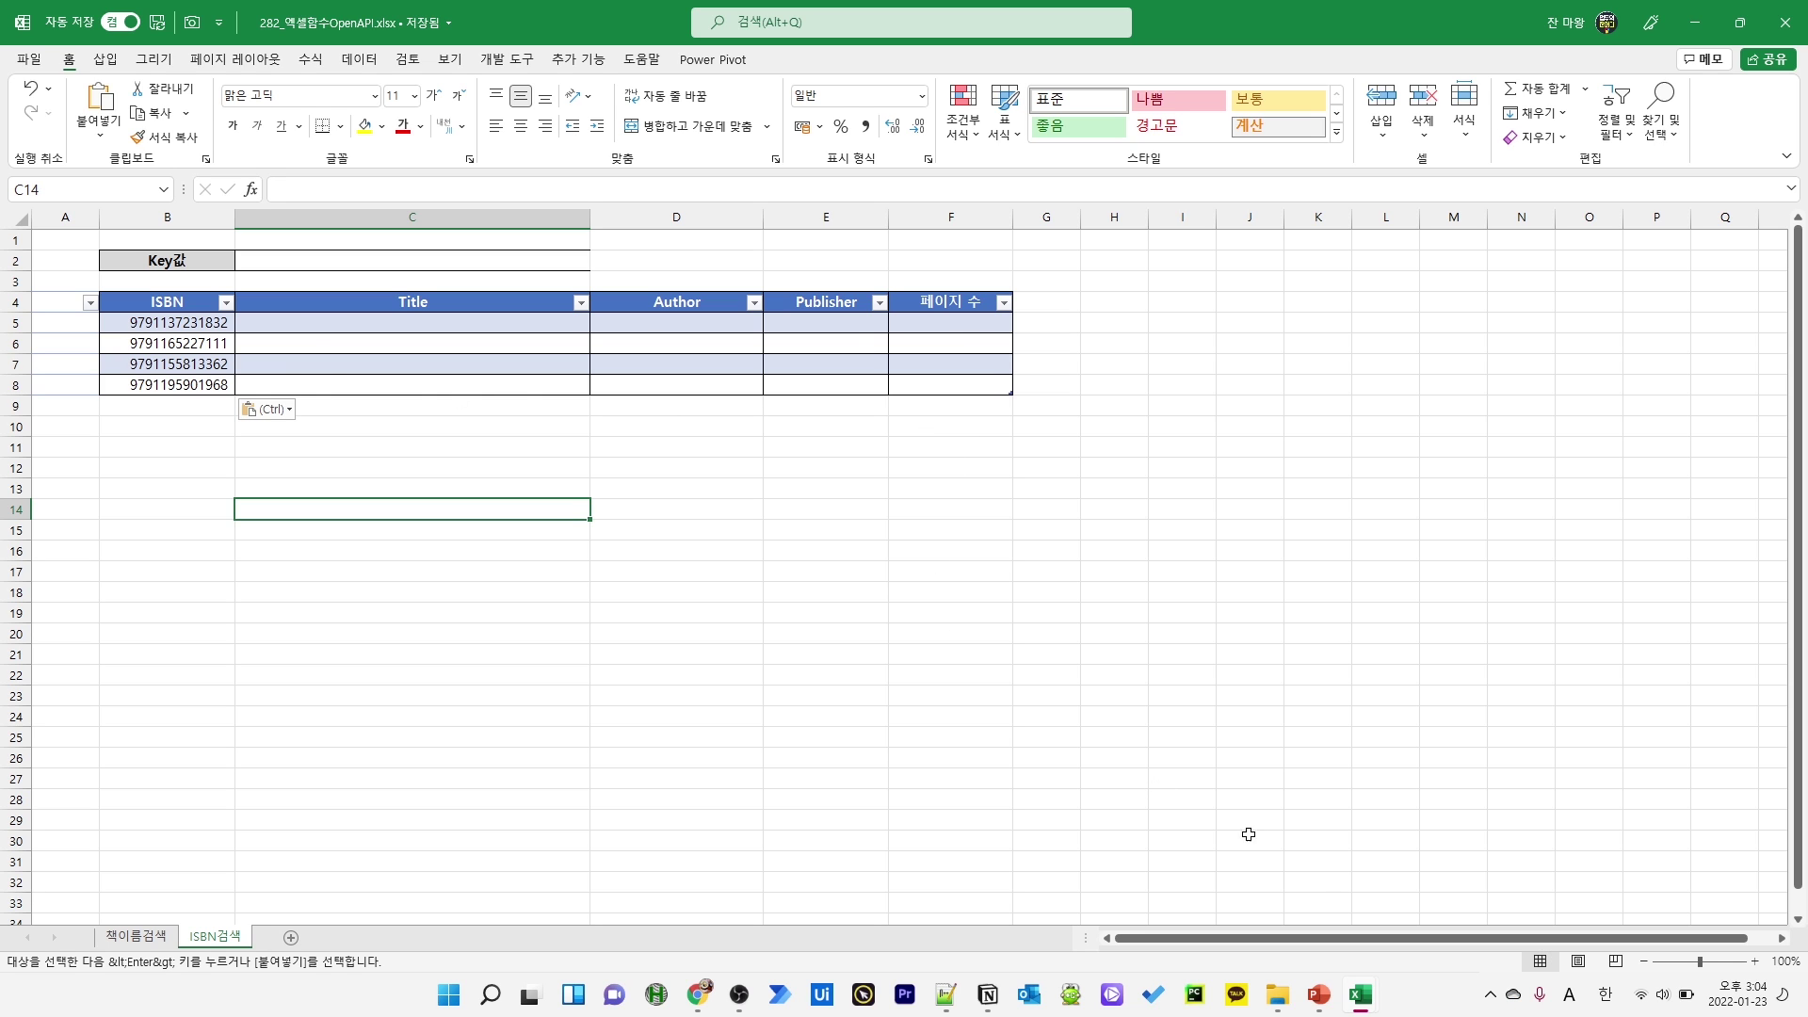
{"action": "left_click", "coordinate": [826, 551]}
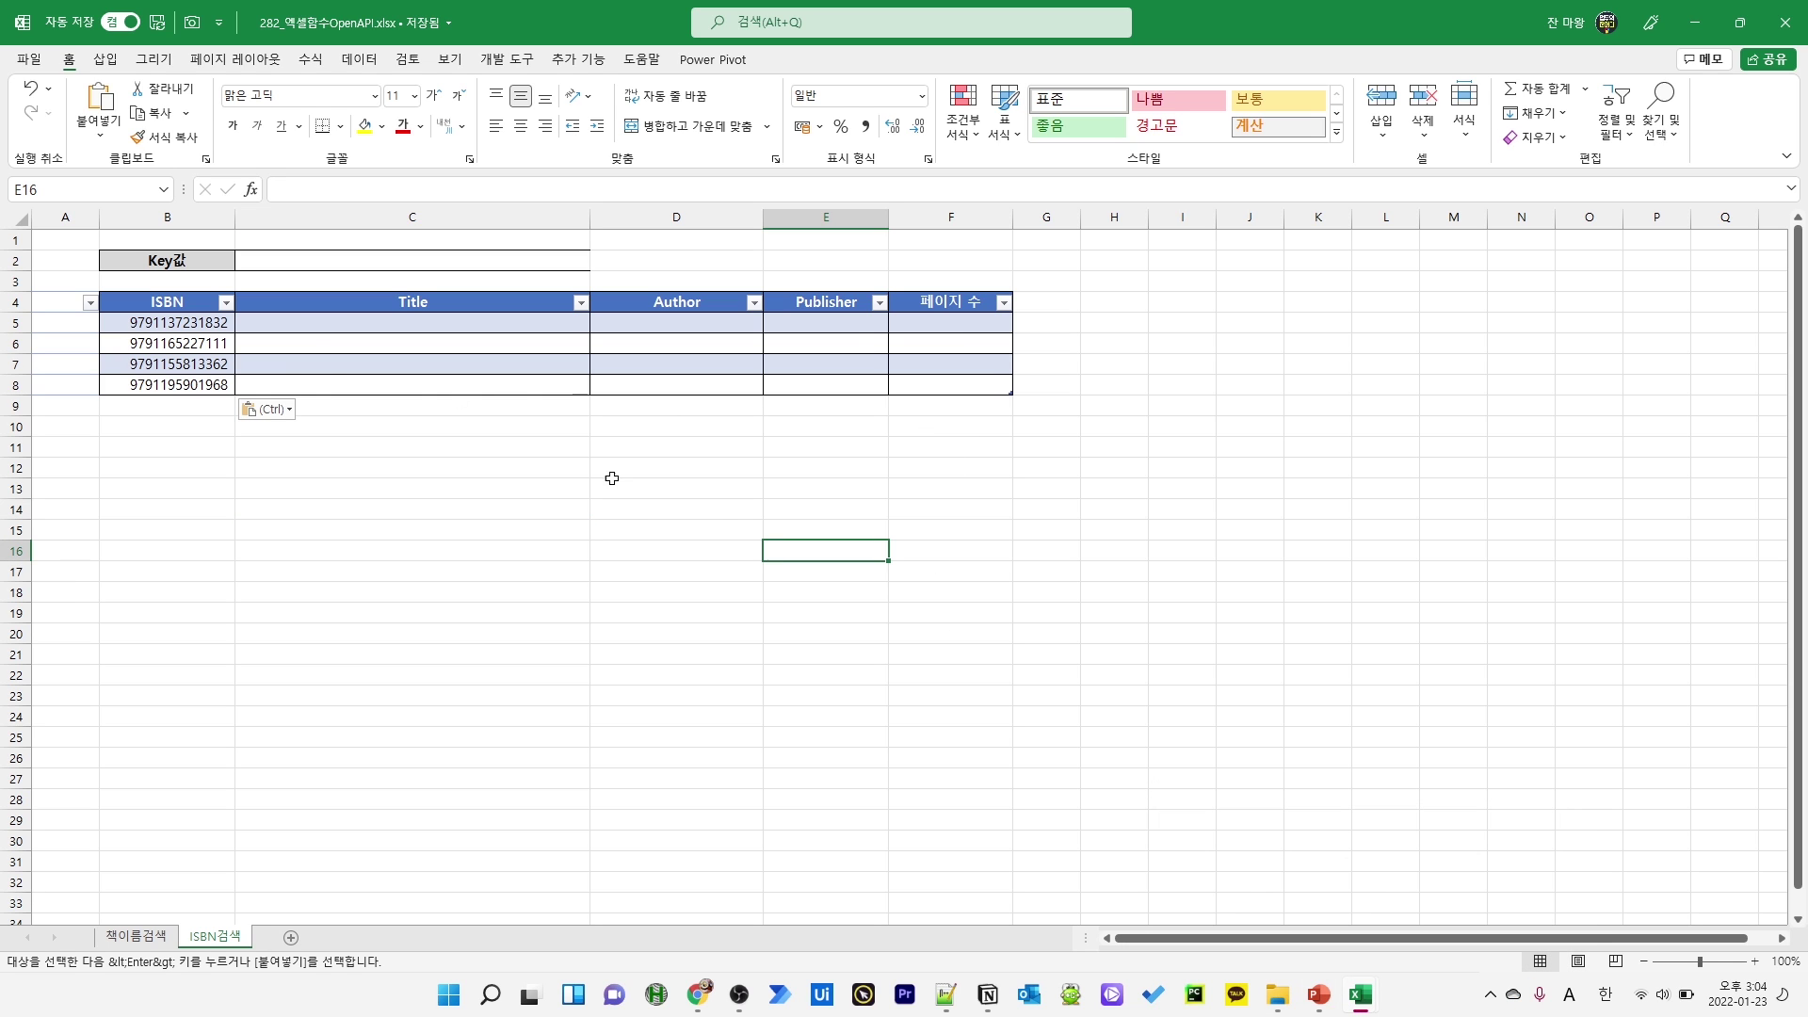
{"action": "left_click", "coordinate": [412, 436]}
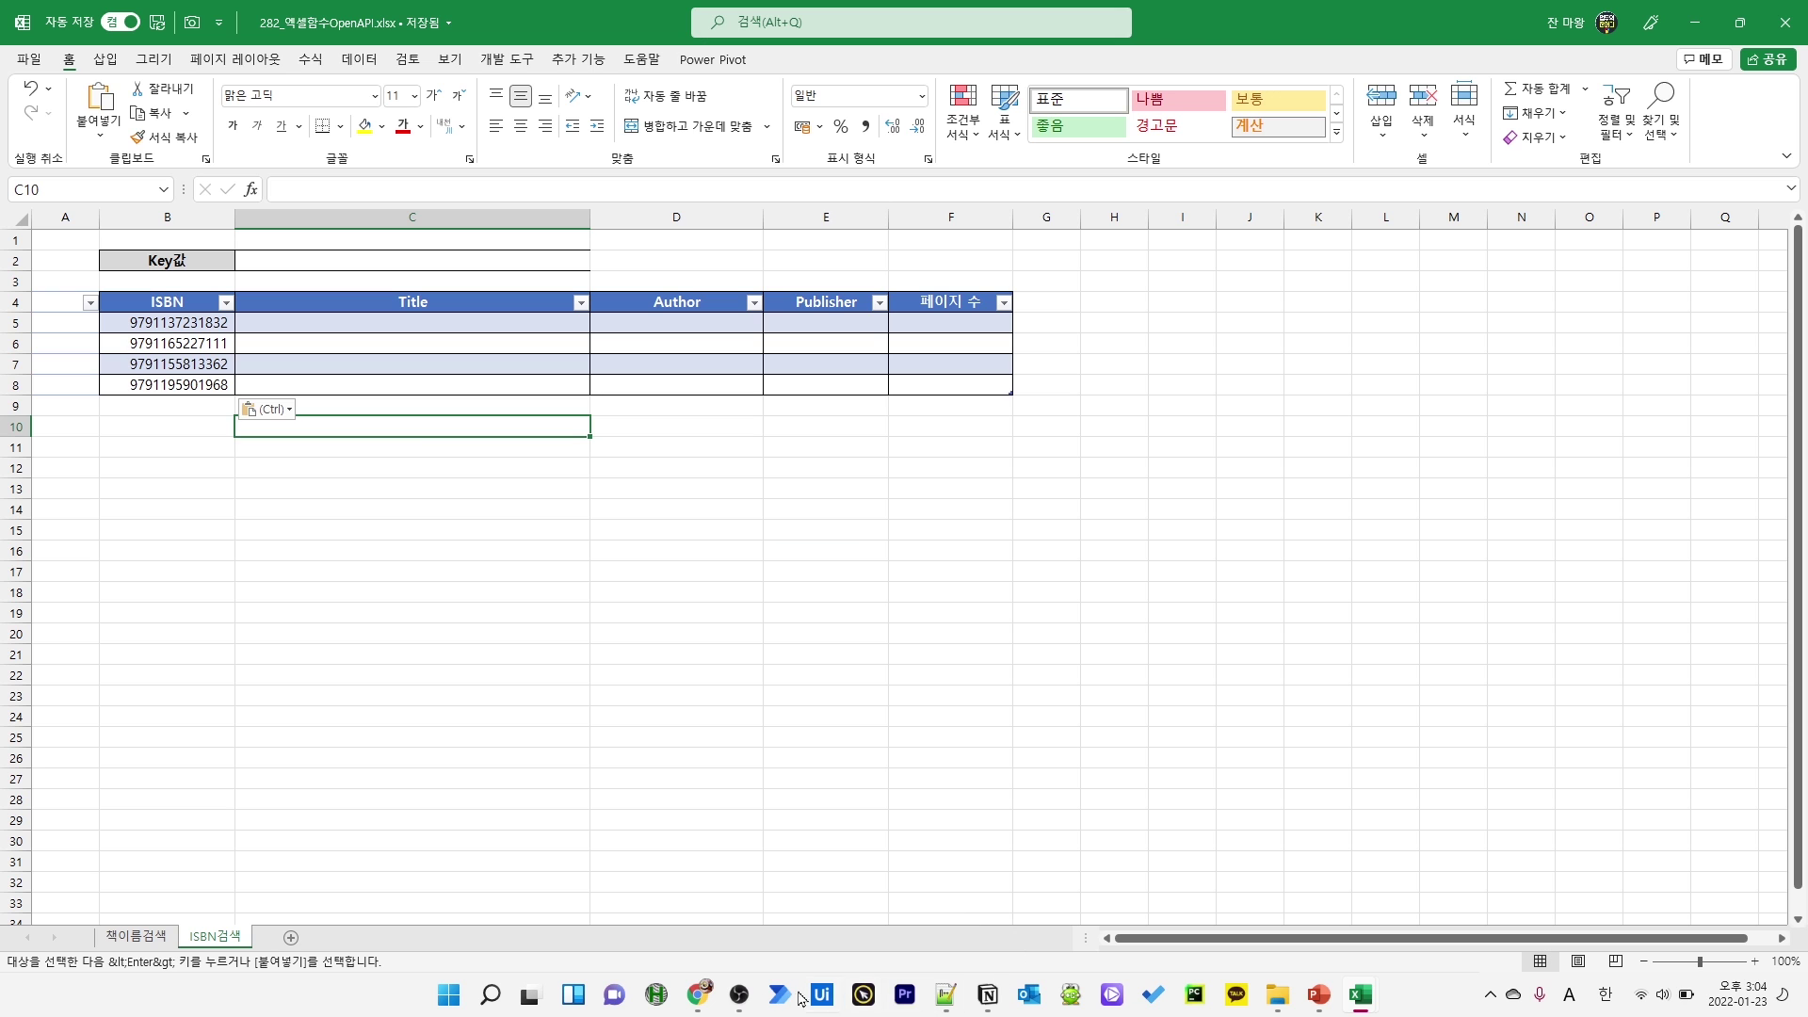
Switch to Chrome, log in to the National Library of Korea site and open its Open API 인증키 신청/관리 page
{"action": "left_click", "coordinate": [698, 994]}
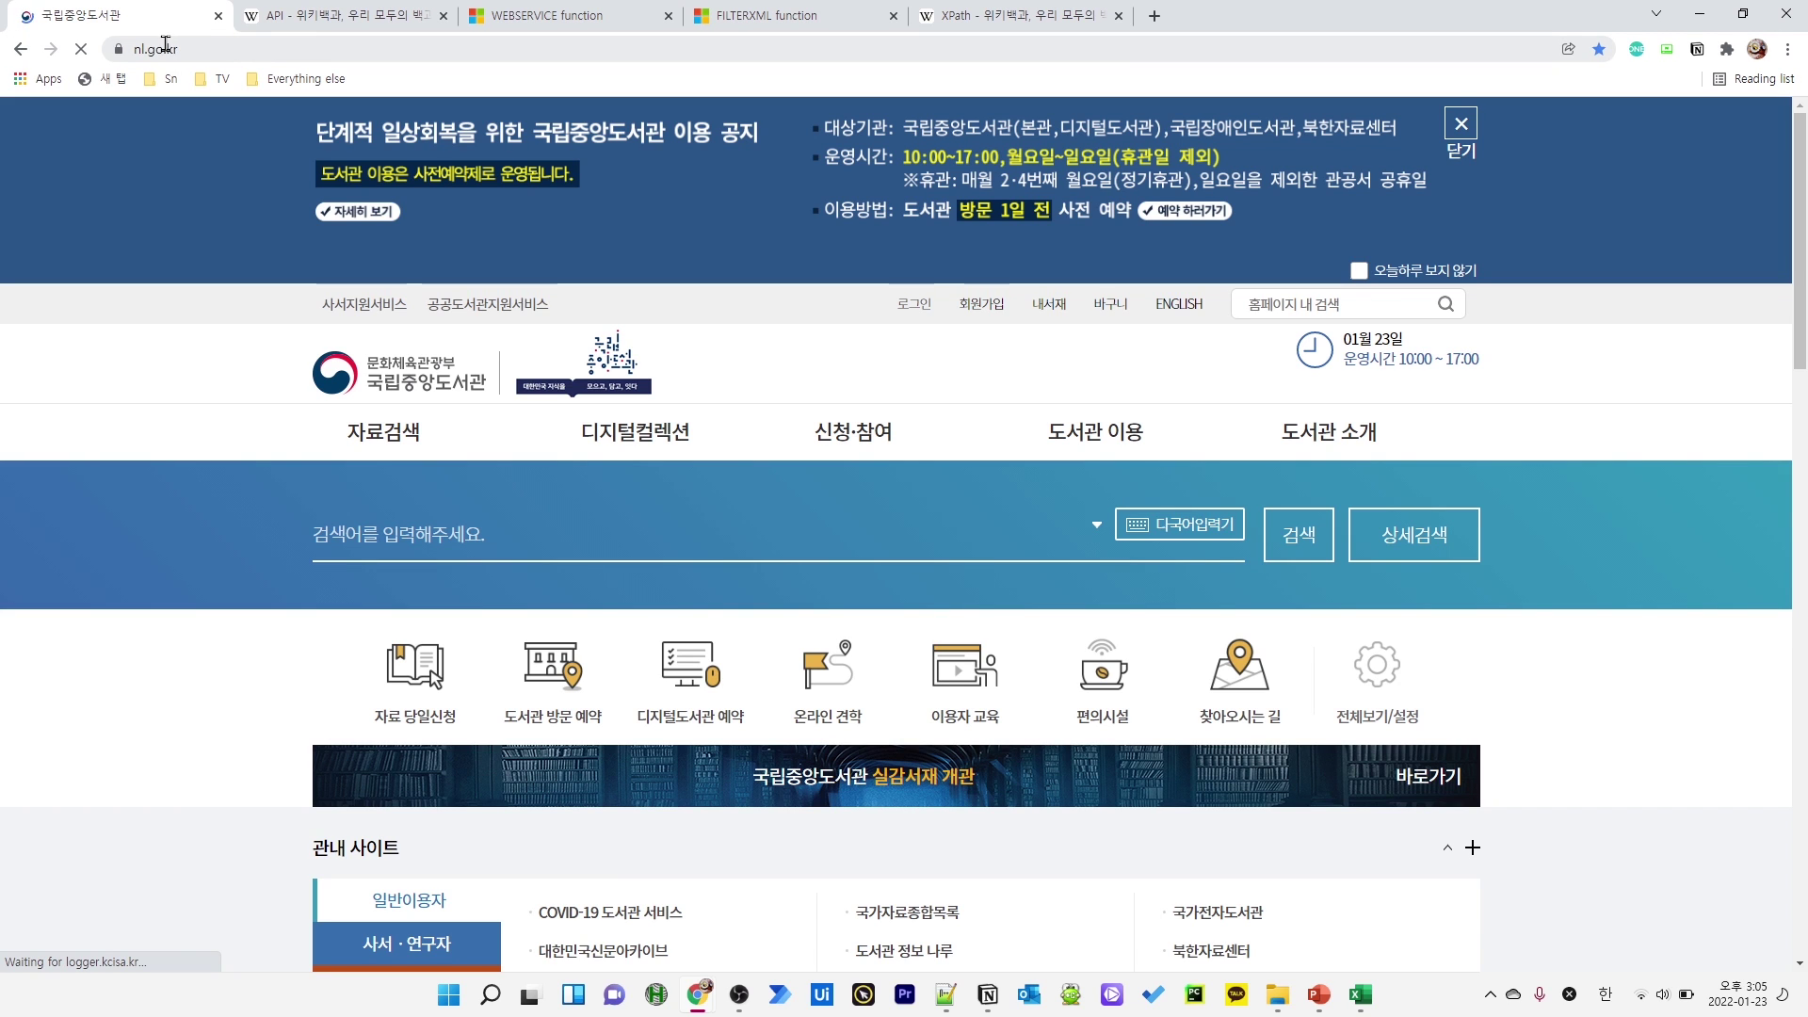
{"action": "mouse_move", "coordinate": [845, 440]}
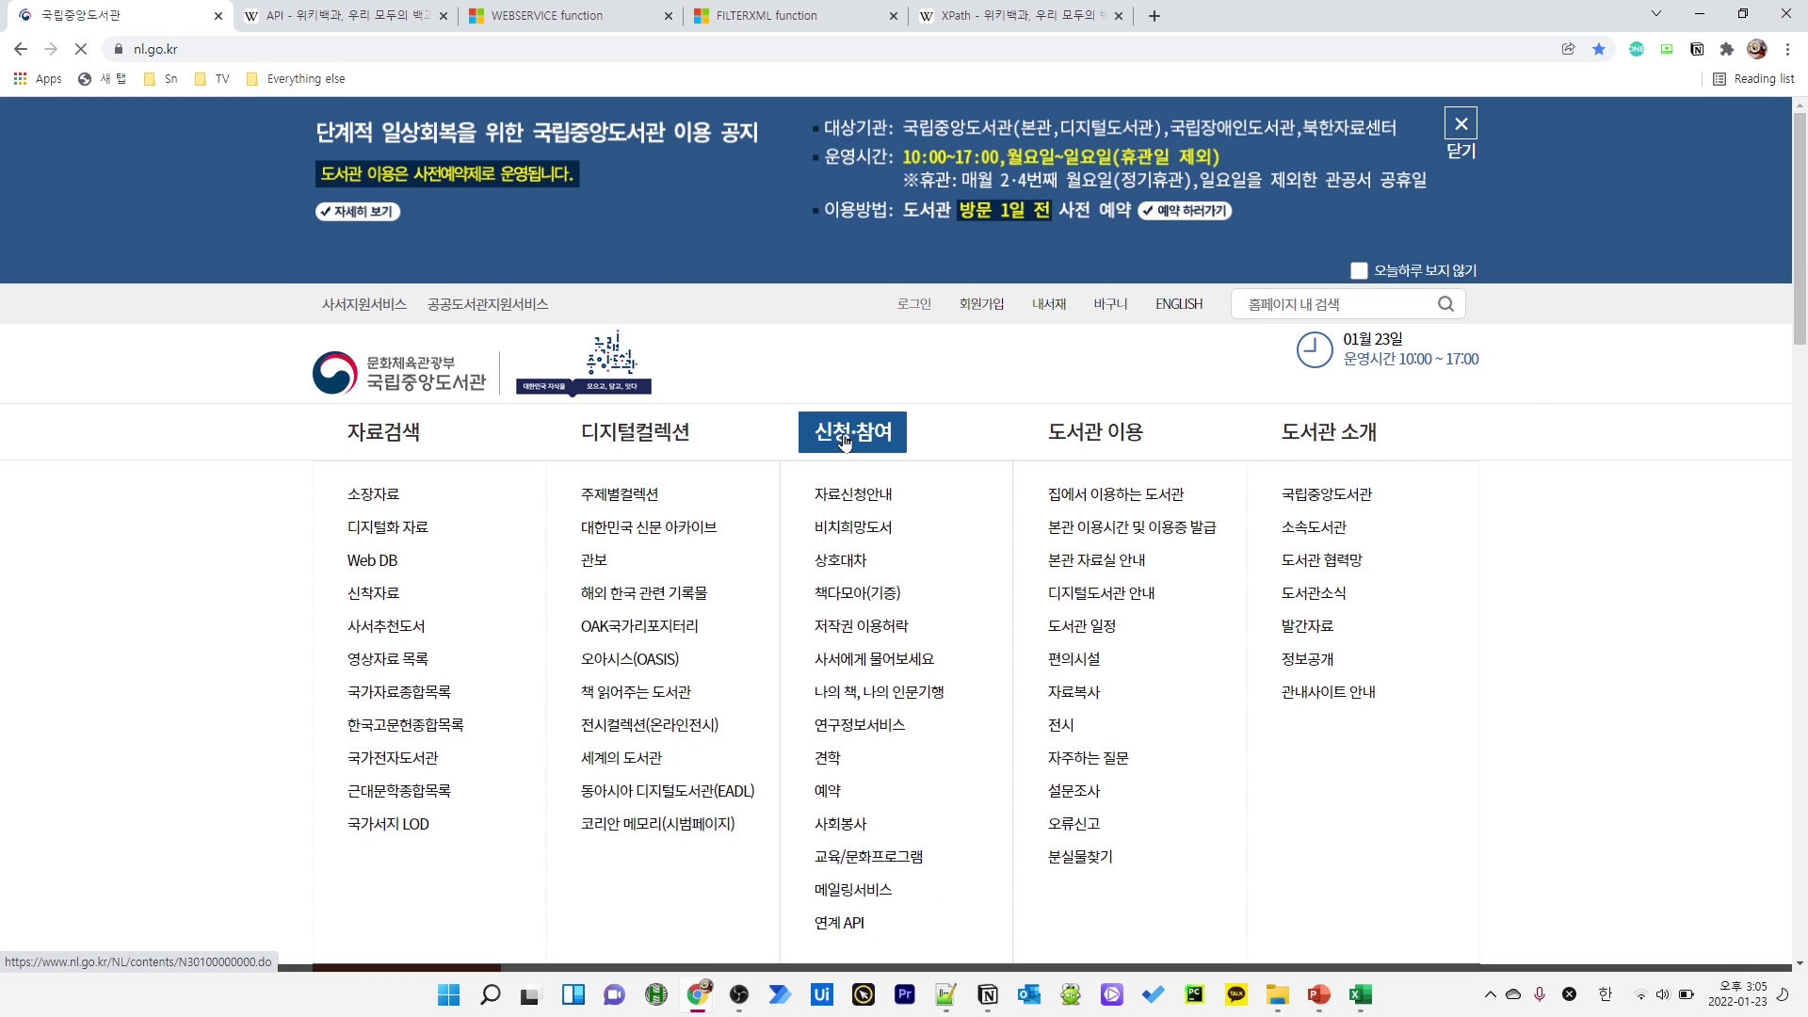
{"action": "left_click", "coordinate": [840, 923]}
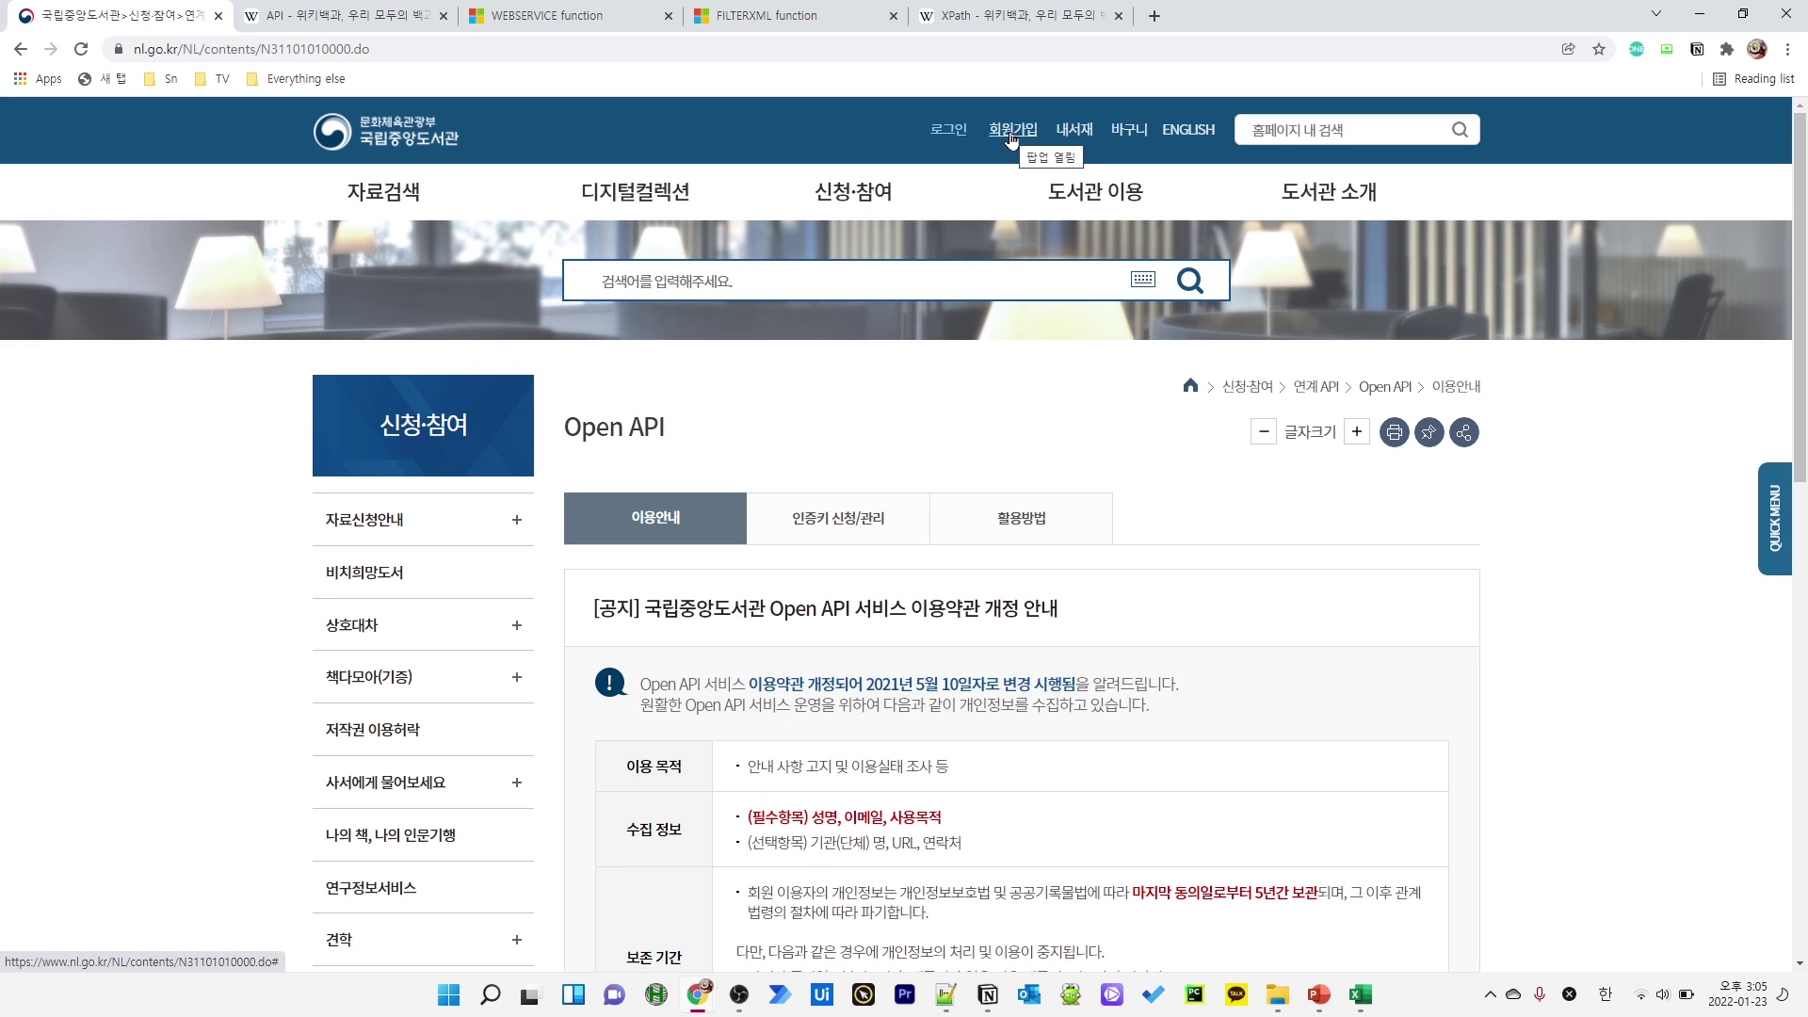
{"action": "left_click", "coordinate": [946, 138]}
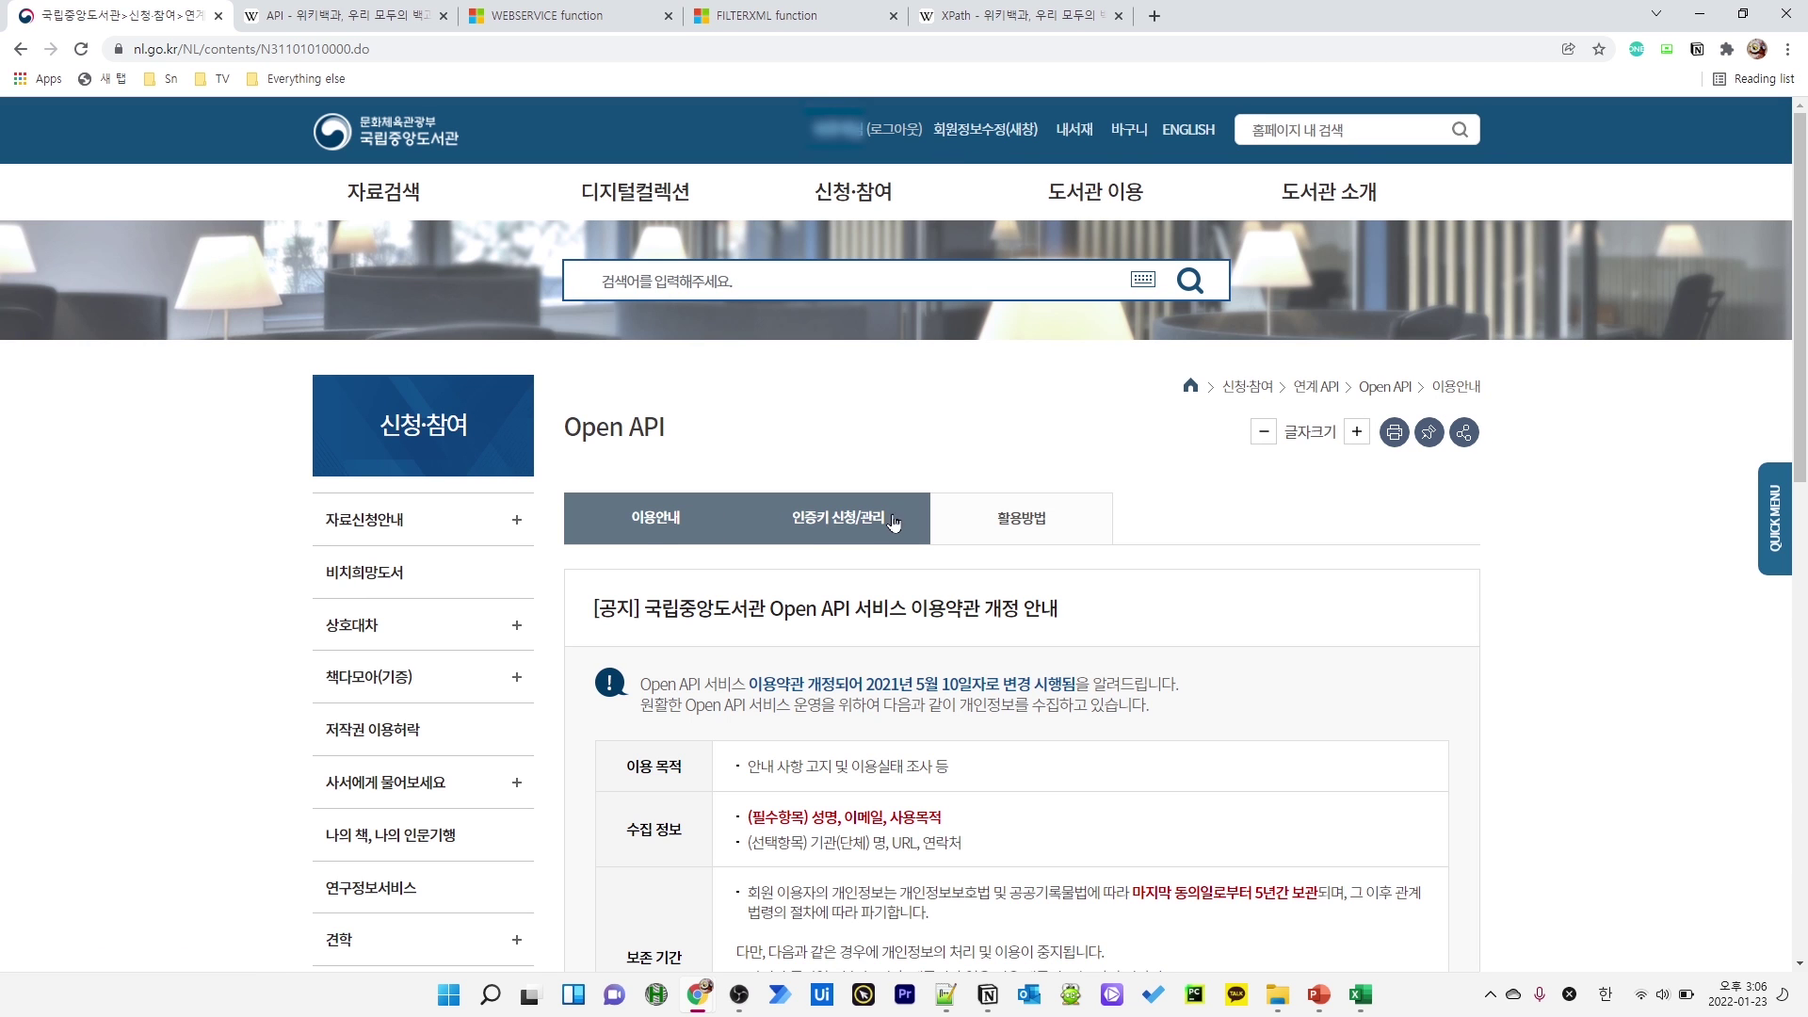
{"action": "left_click", "coordinate": [864, 529]}
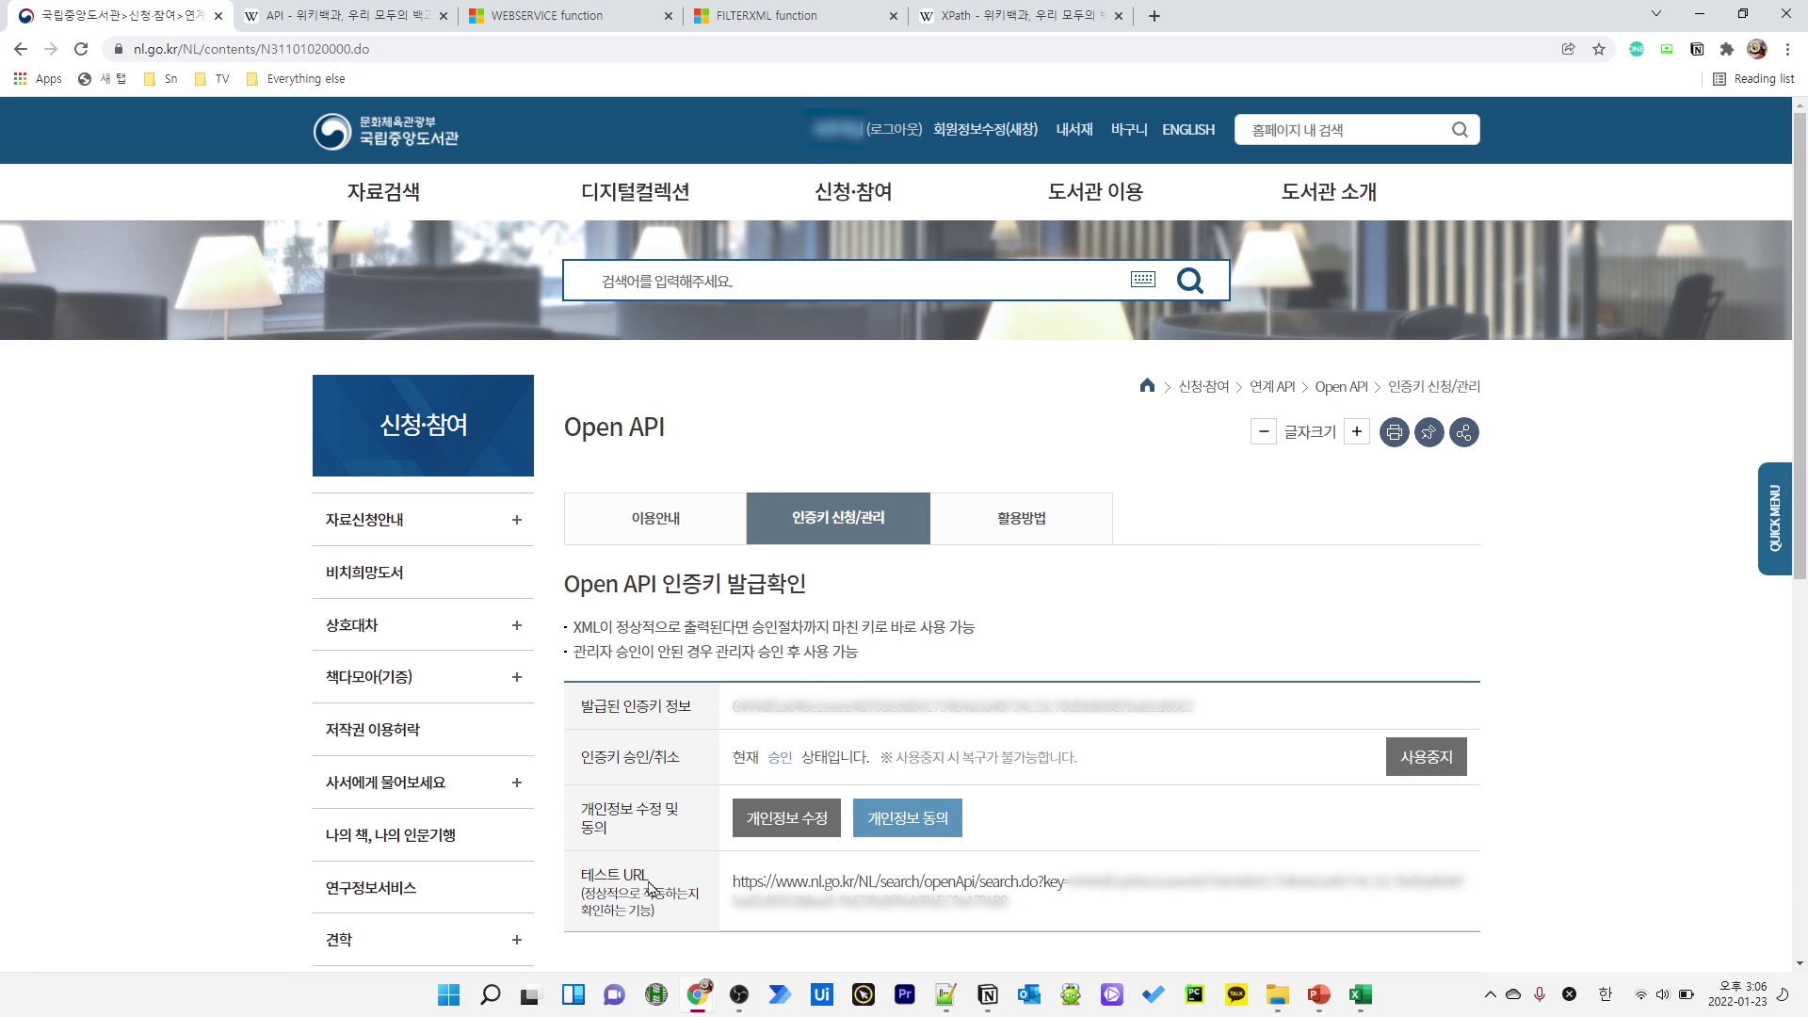
Copy the Open API test URL and call it with a WEBSERVICE formula in cell H2 of Excel's ISBN검색 sheet
{"action": "left_click_drag", "start_coordinate": [1043, 912], "coordinate": [734, 881]}
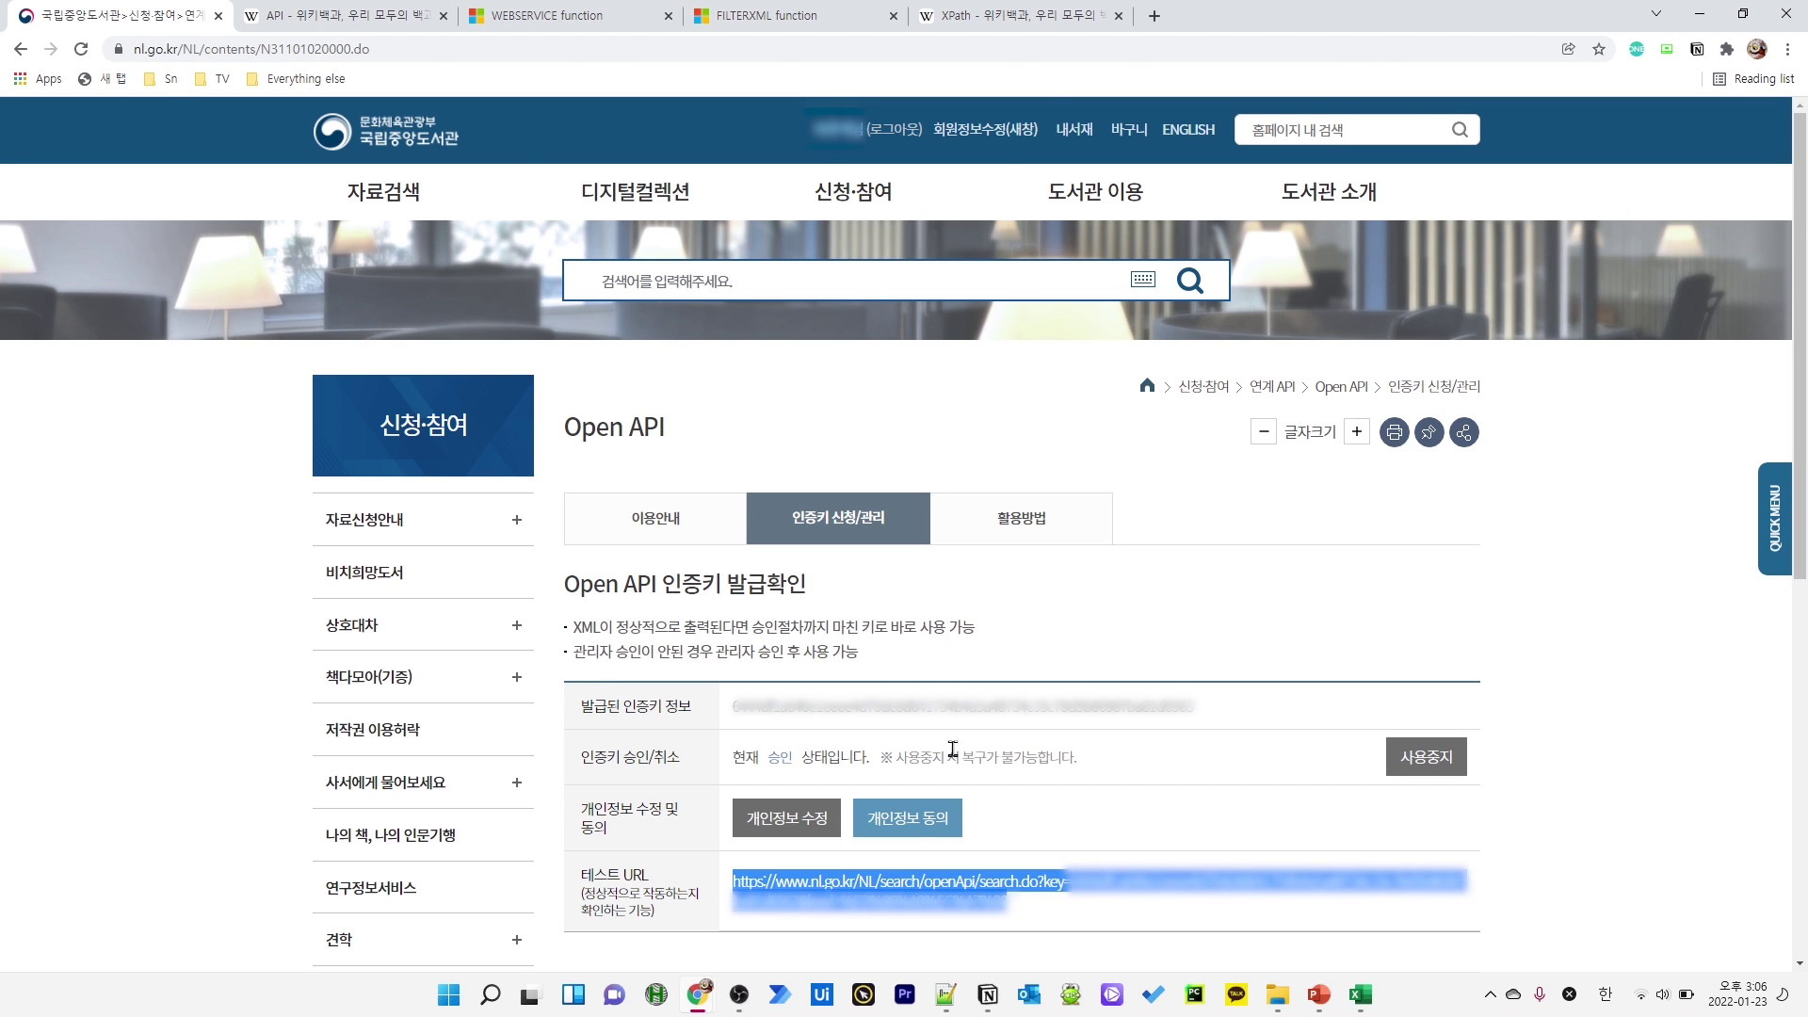
{"action": "key", "text": "alt+Tab"}
{"action": "left_click", "coordinate": [1129, 265]}
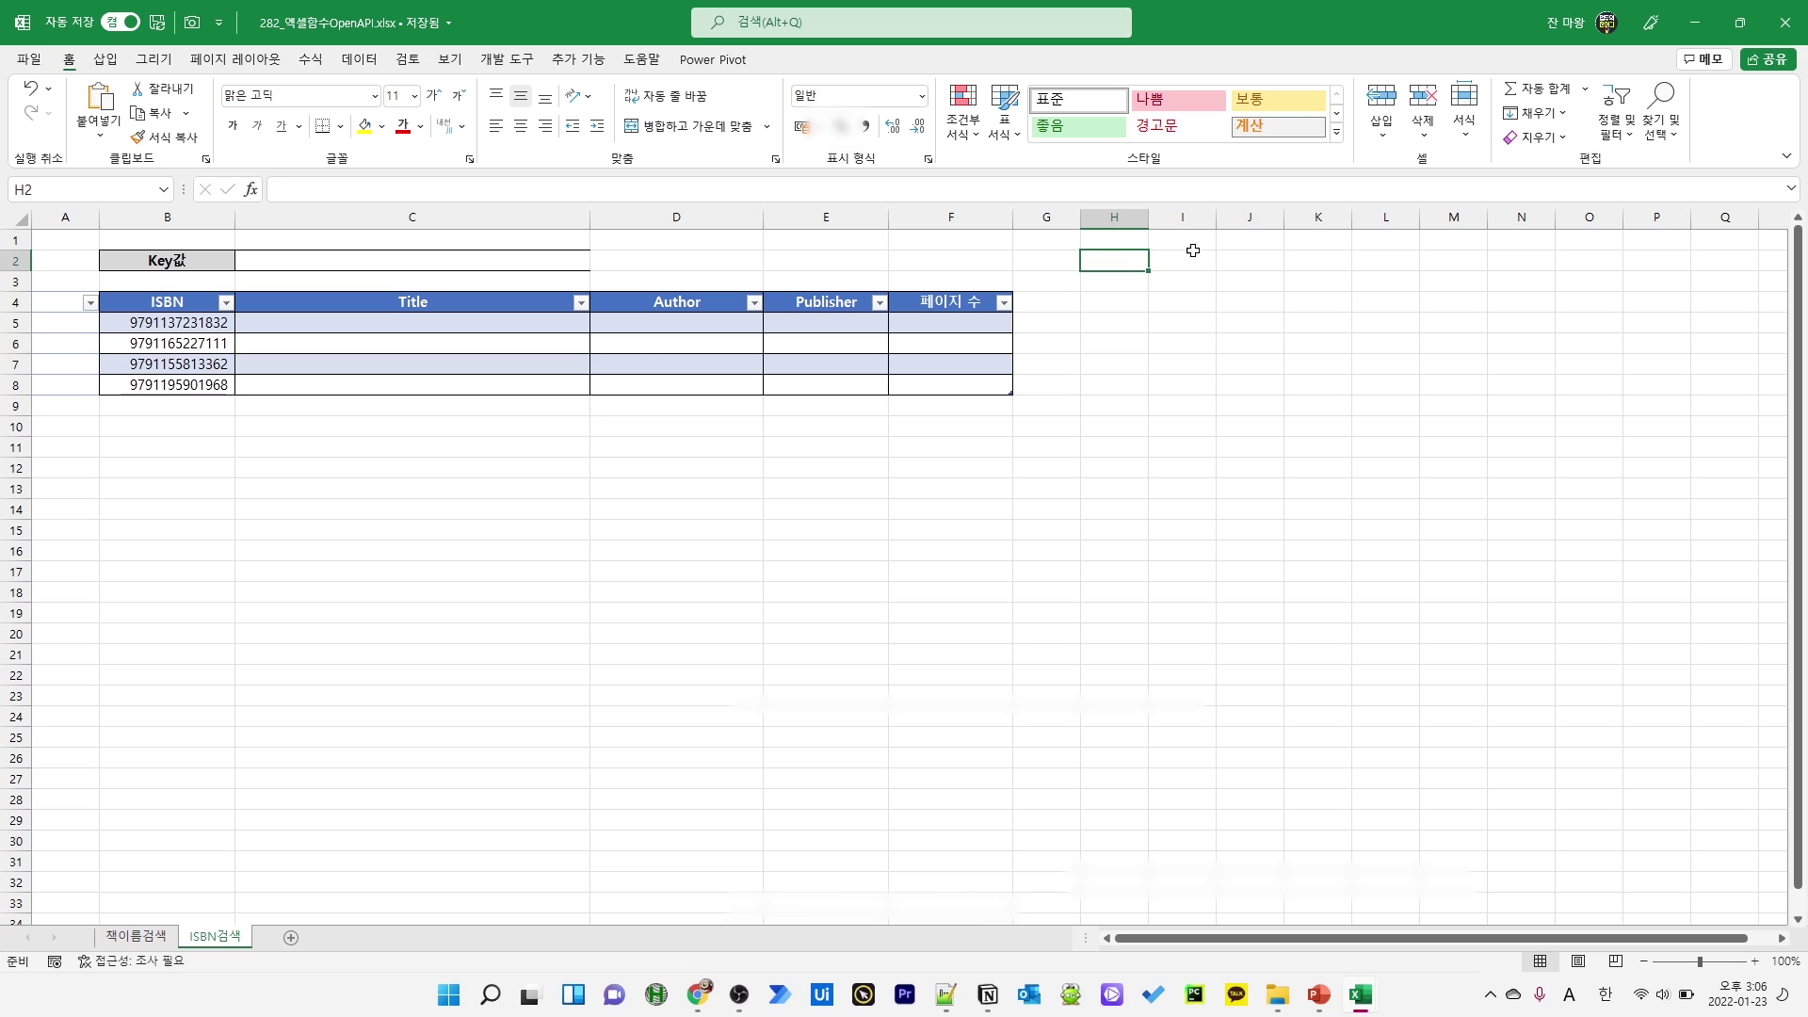
{"action": "type", "text": "=web"}
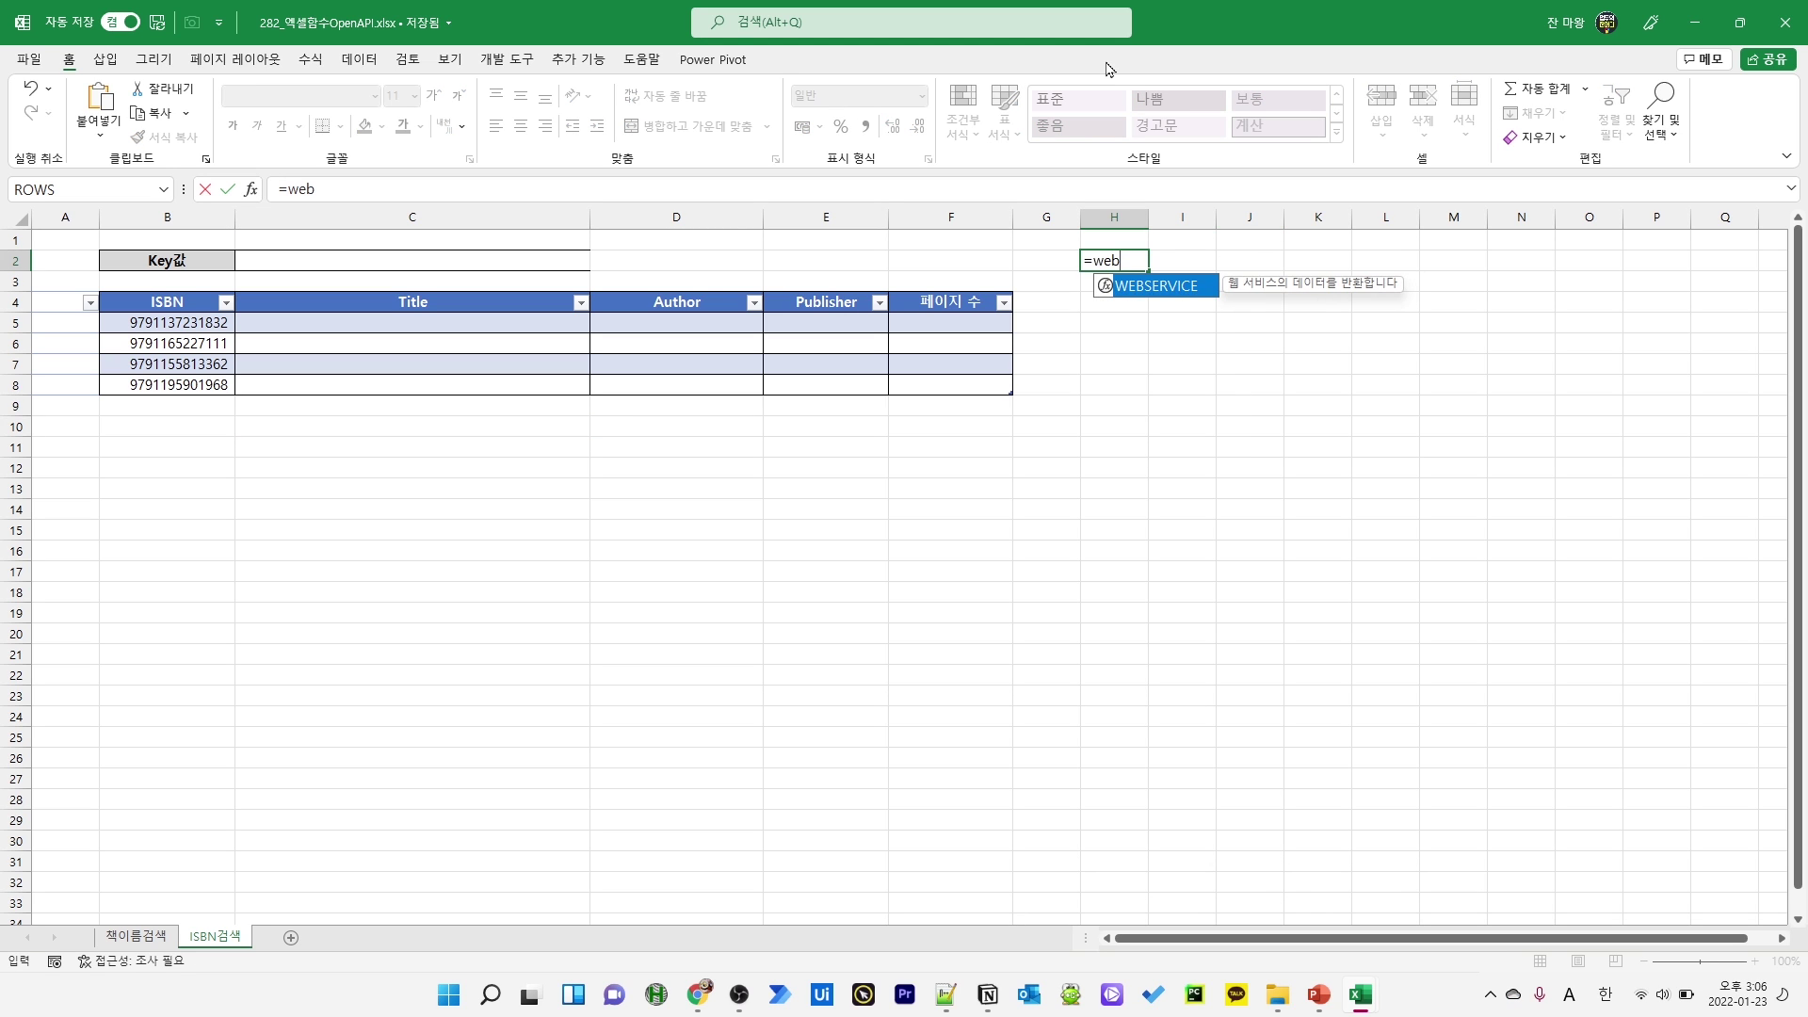
{"action": "key", "text": "Tab"}
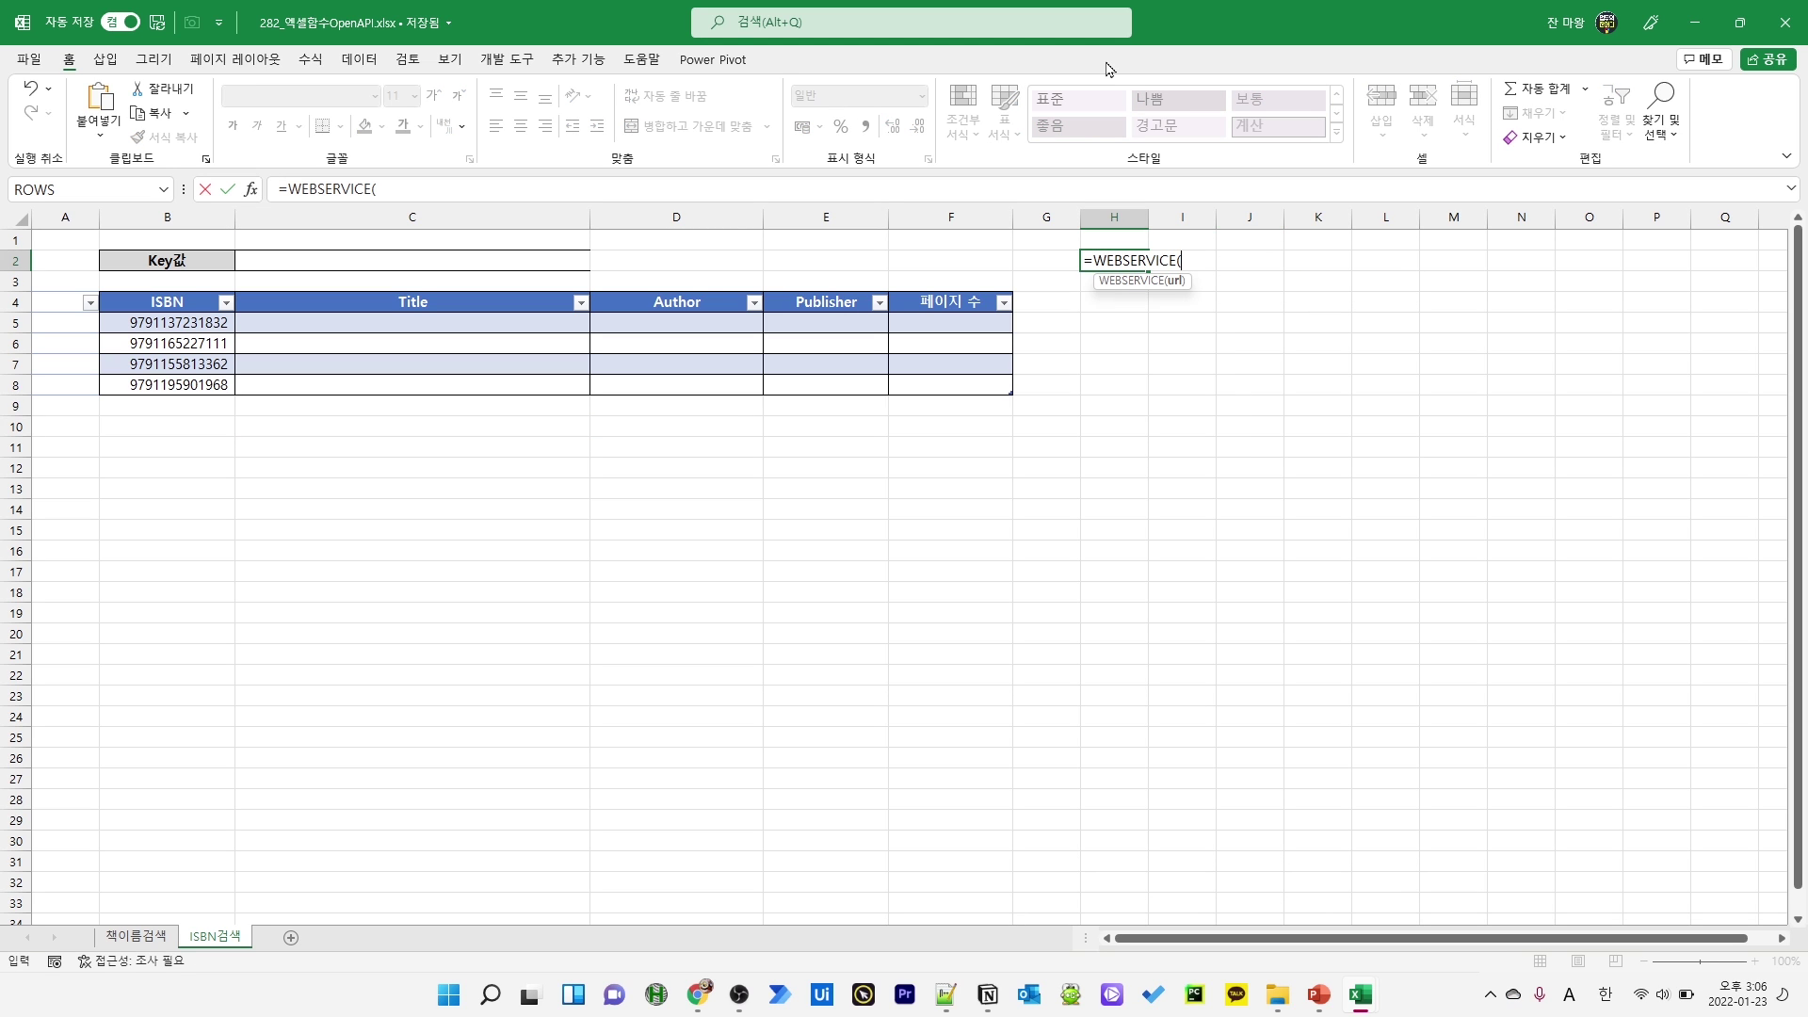
{"action": "type", "text": "\""}
{"action": "key", "text": "ctrl+v"}
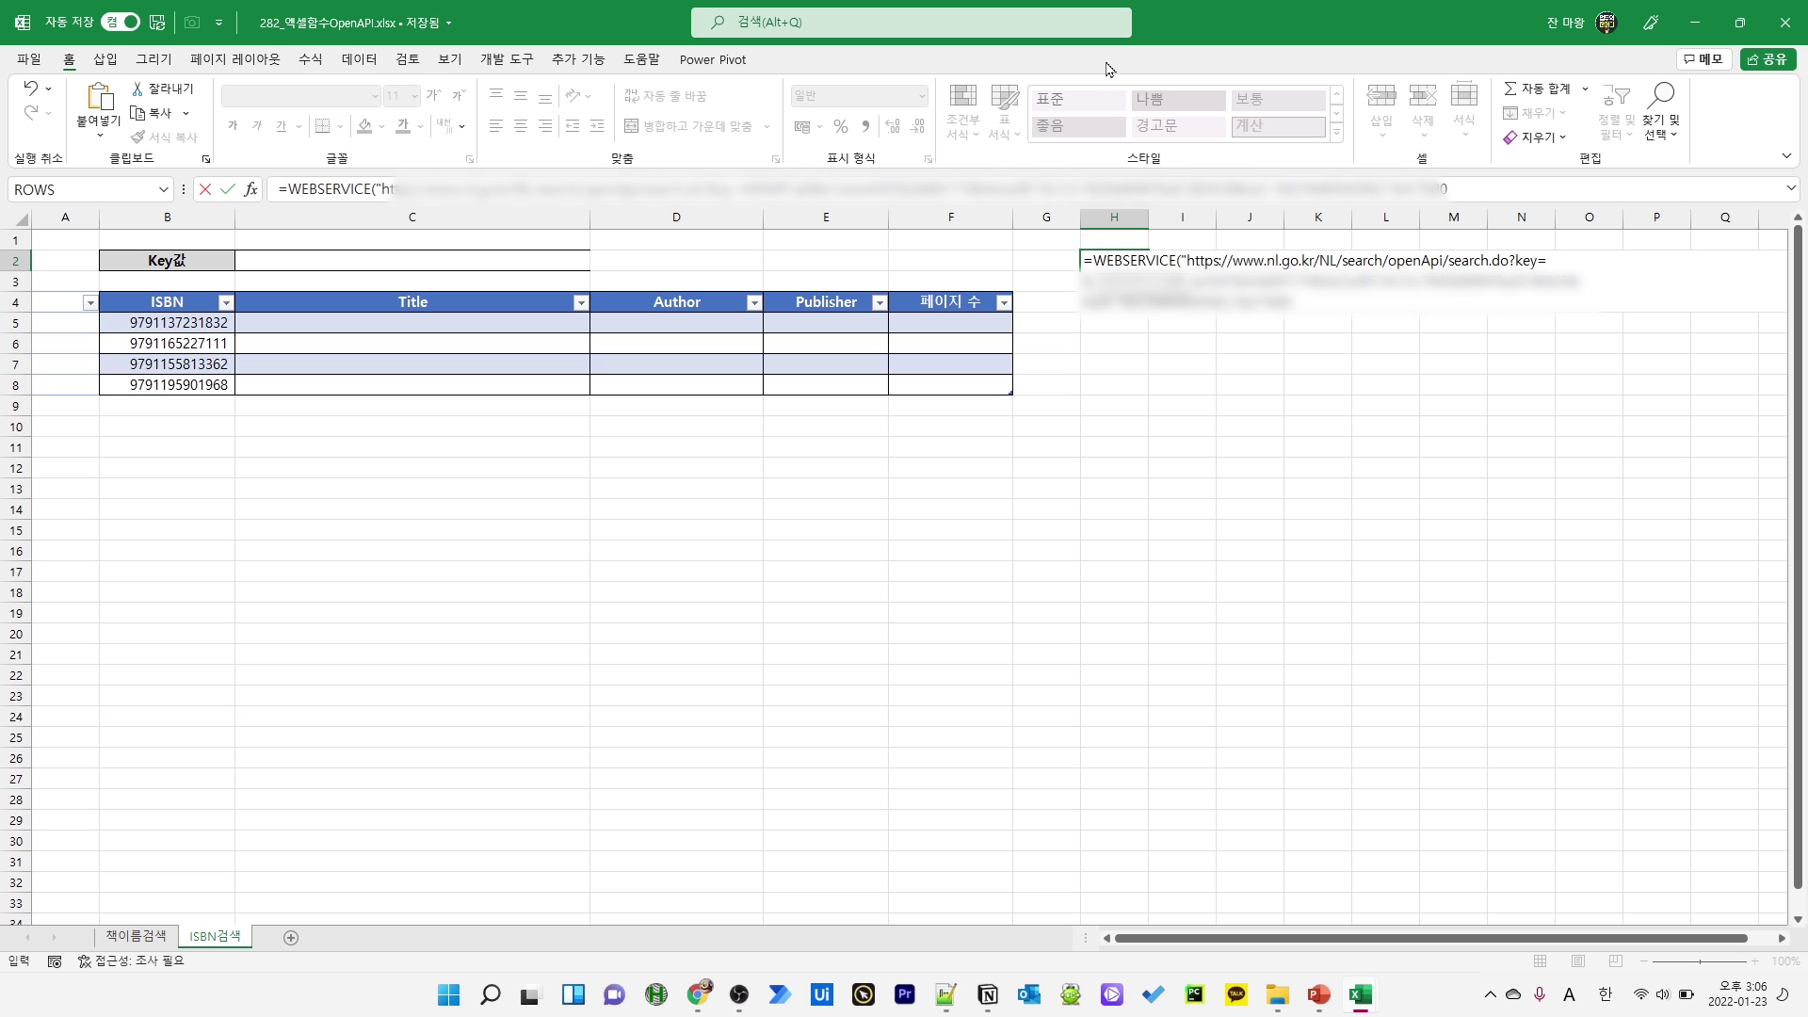
{"action": "type", "text": "\""}
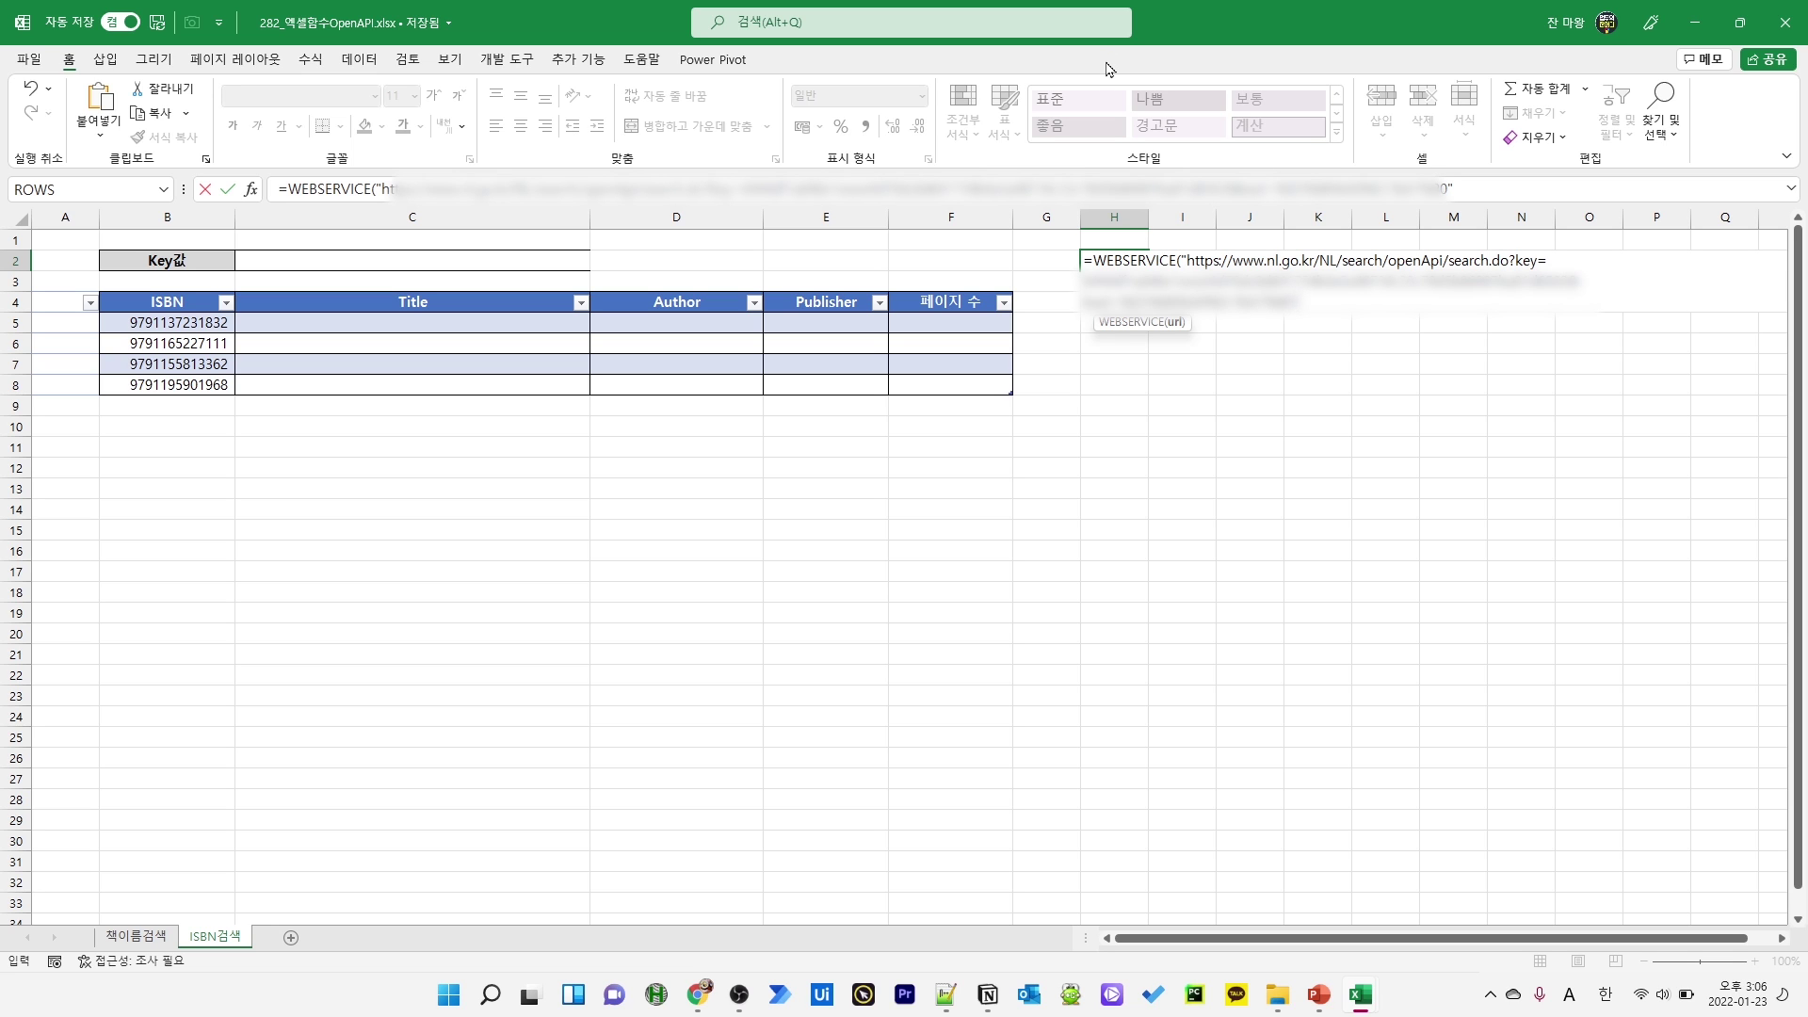
{"action": "type", "text": ")"}
{"action": "key", "text": "Return"}
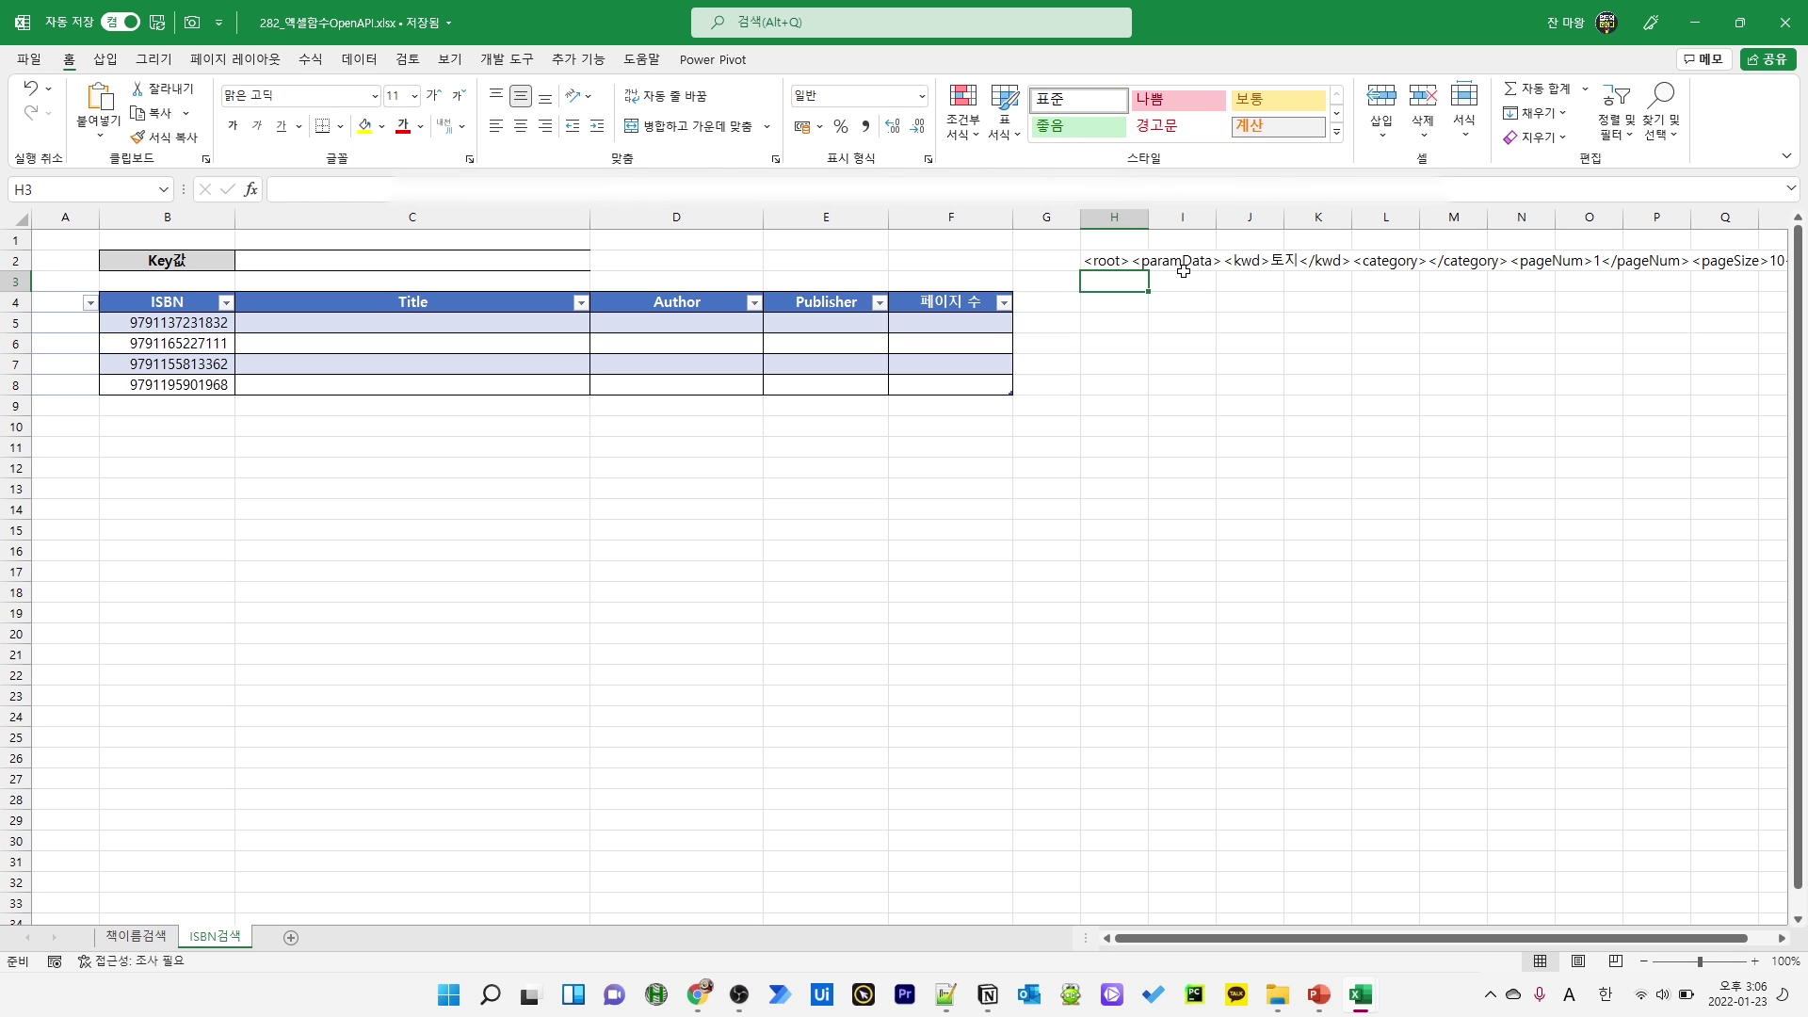
{"action": "left_click", "coordinate": [1134, 257]}
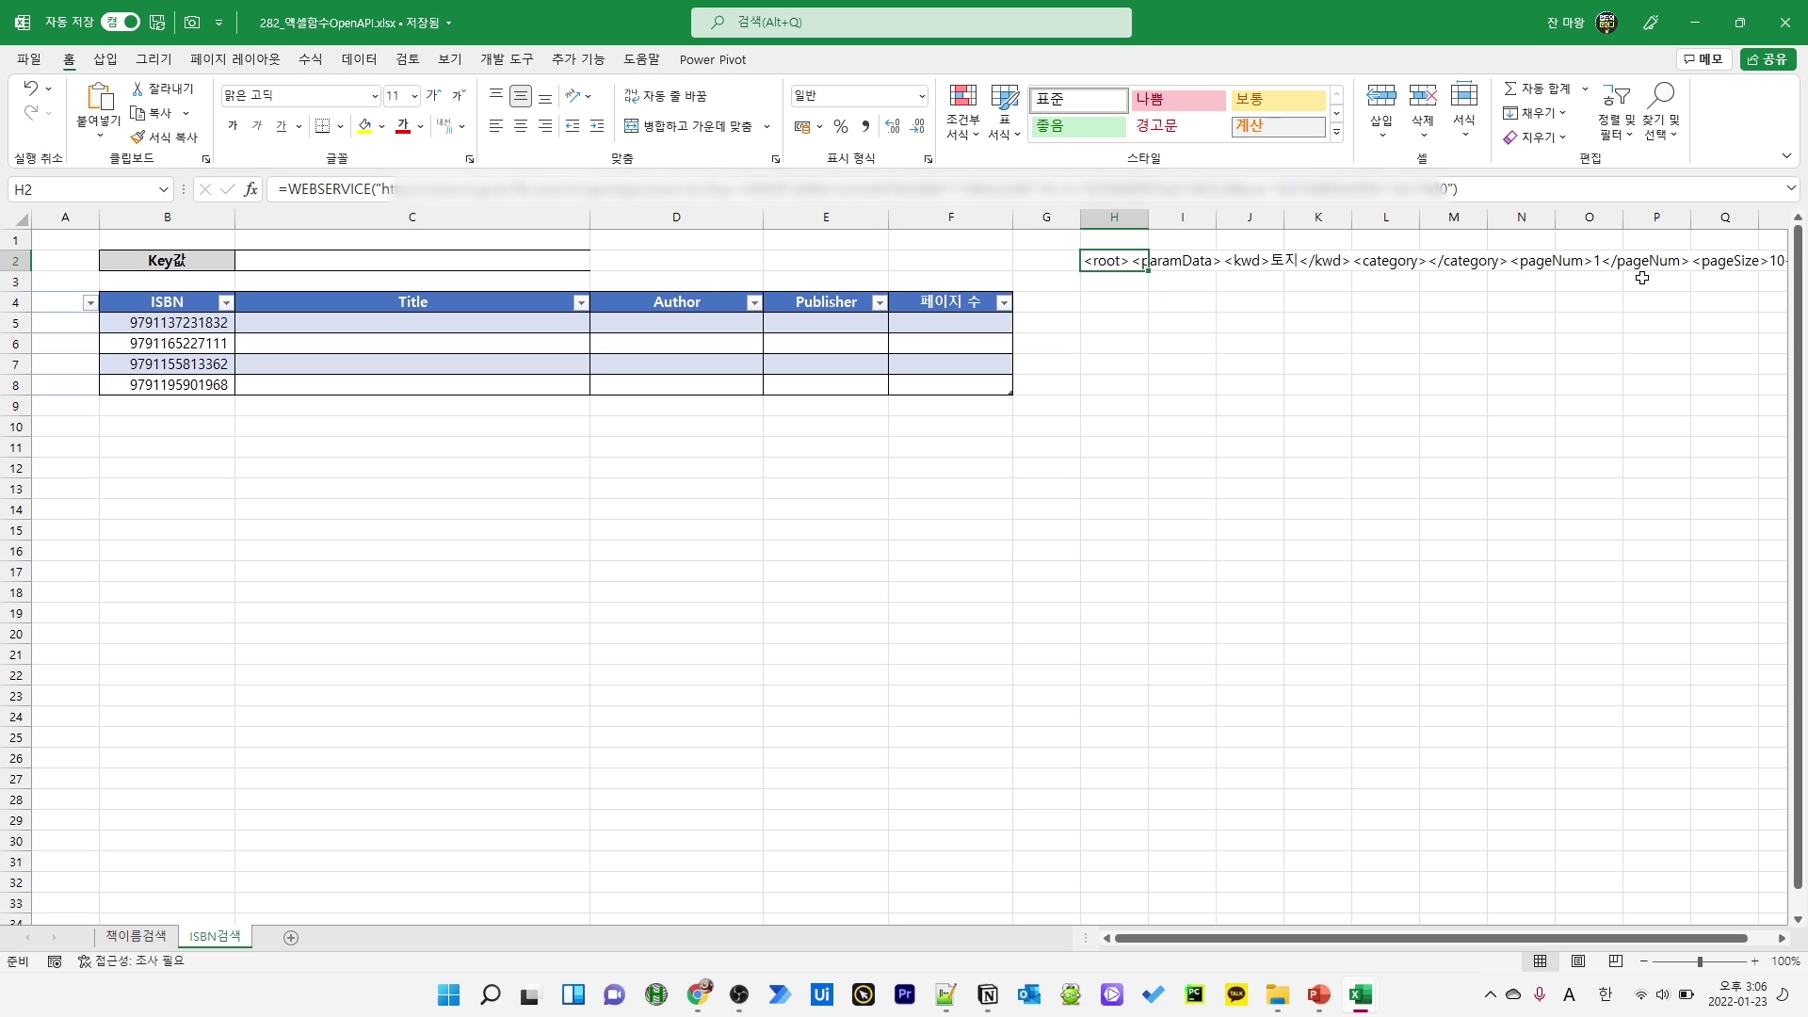
Copy the issued authentication key from the library's page and paste it into the Key값 cell C2 of the ISBN검색 sheet
{"action": "left_click", "coordinate": [1692, 19]}
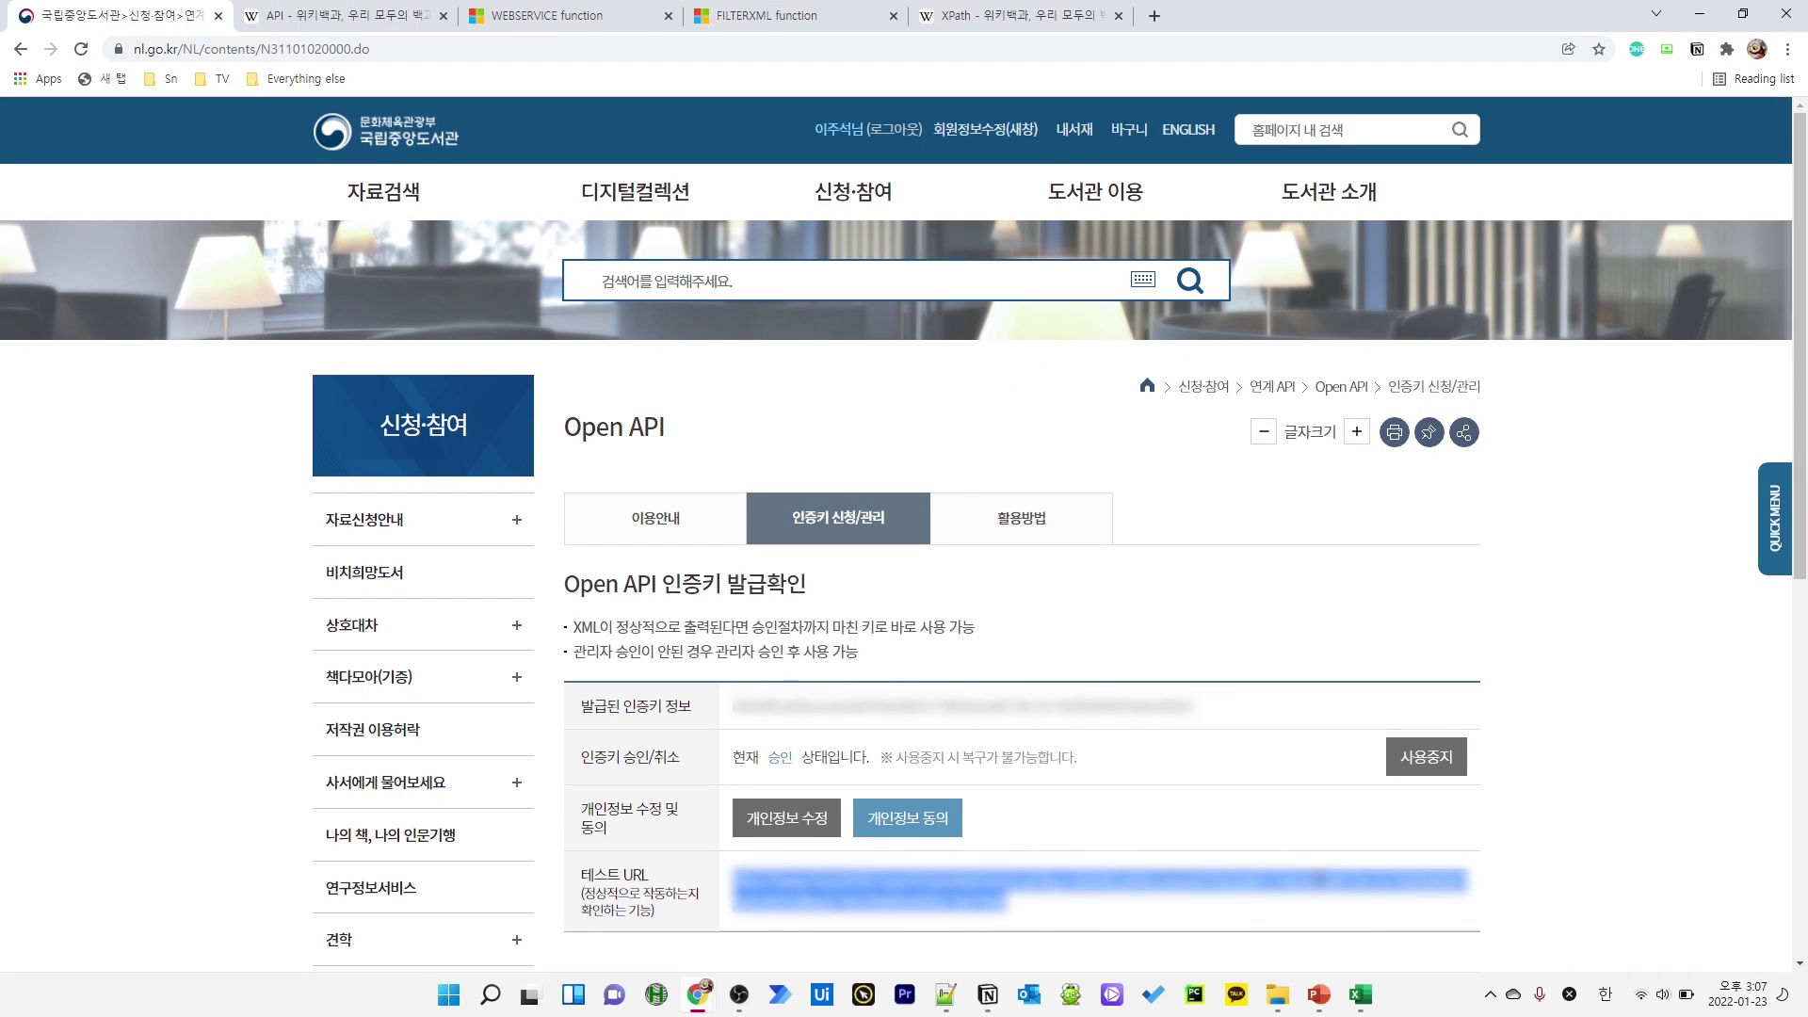
{"action": "left_click_drag", "start_coordinate": [1264, 712], "coordinate": [689, 702]}
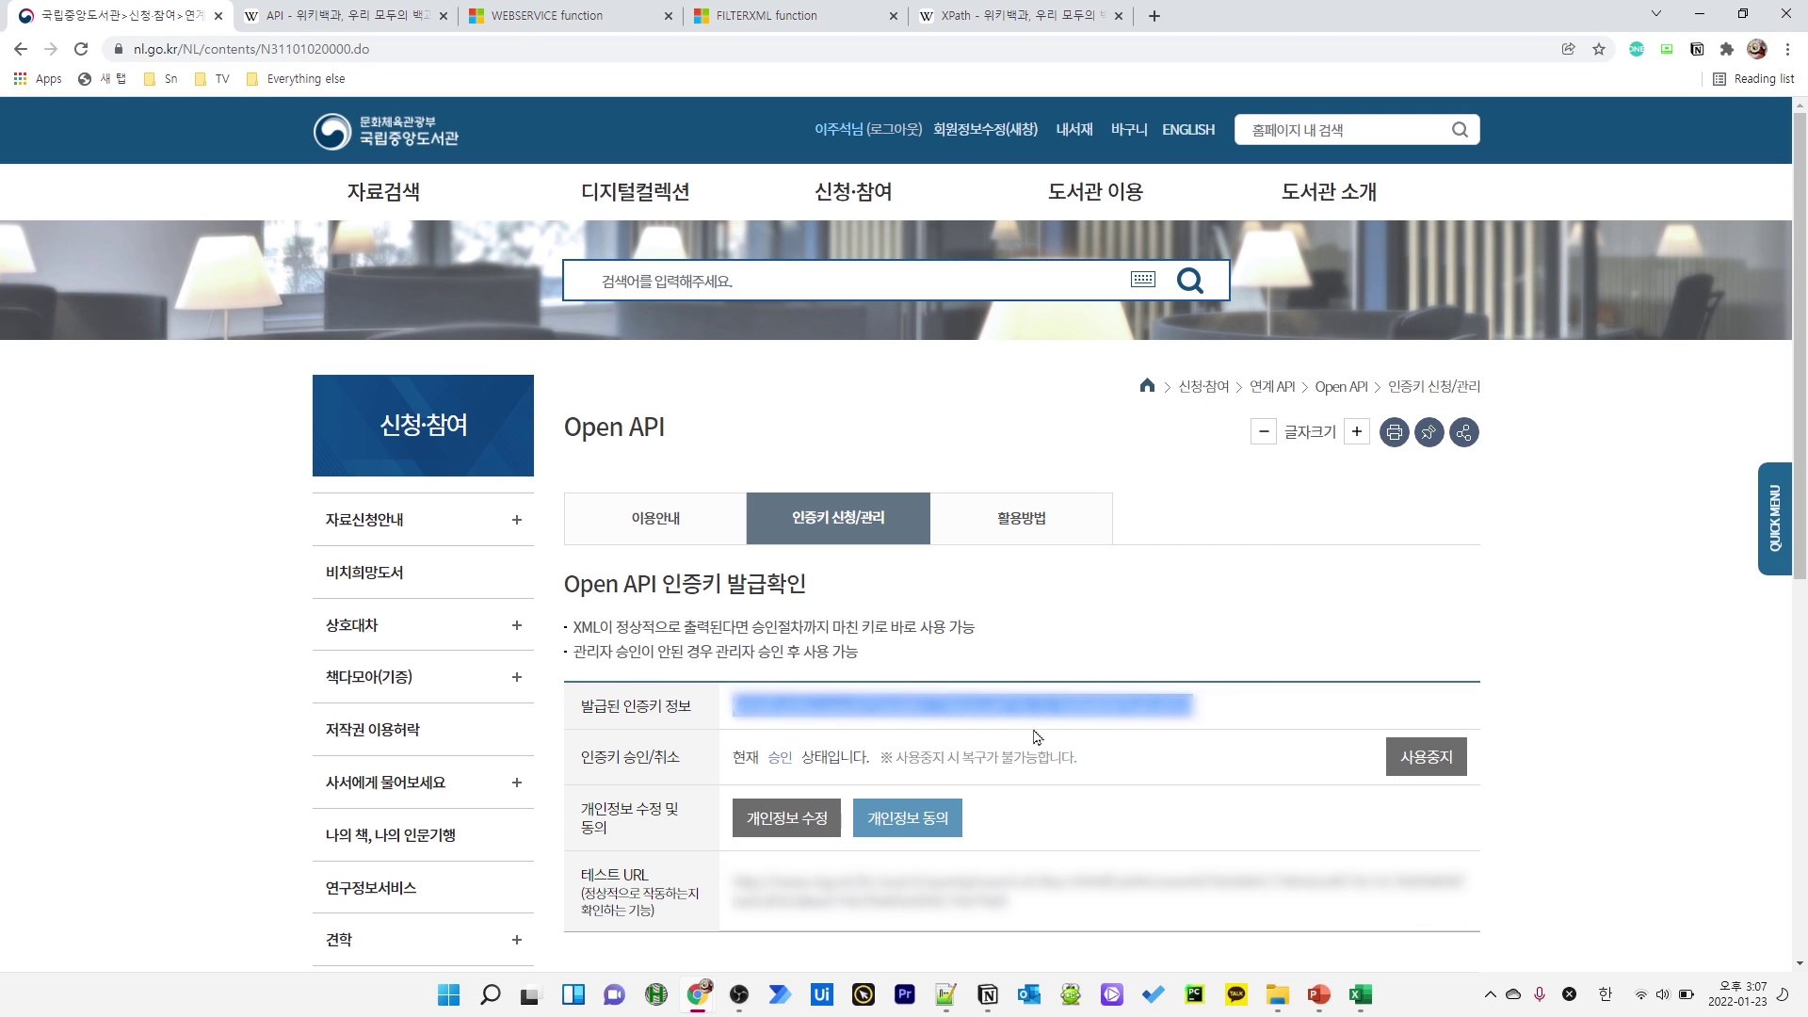
{"action": "key", "text": "alt+Tab"}
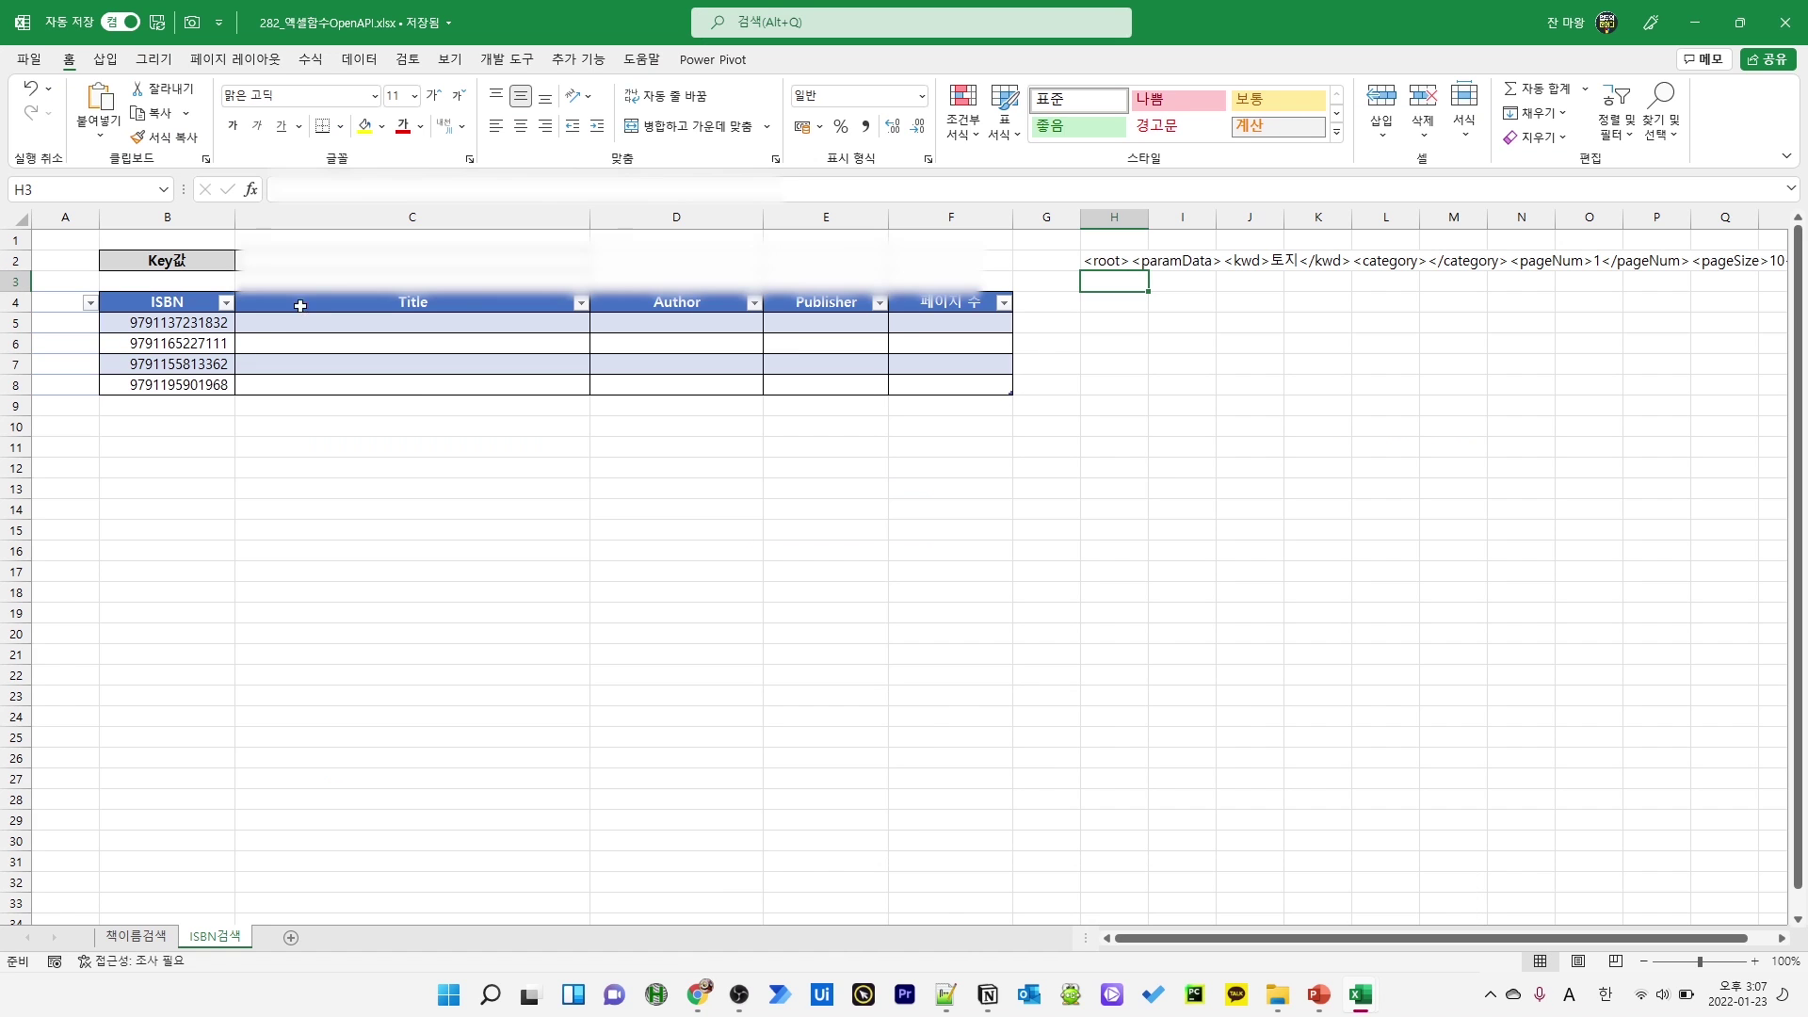
{"action": "left_click", "coordinate": [302, 261]}
{"action": "key", "text": "ctrl+v"}
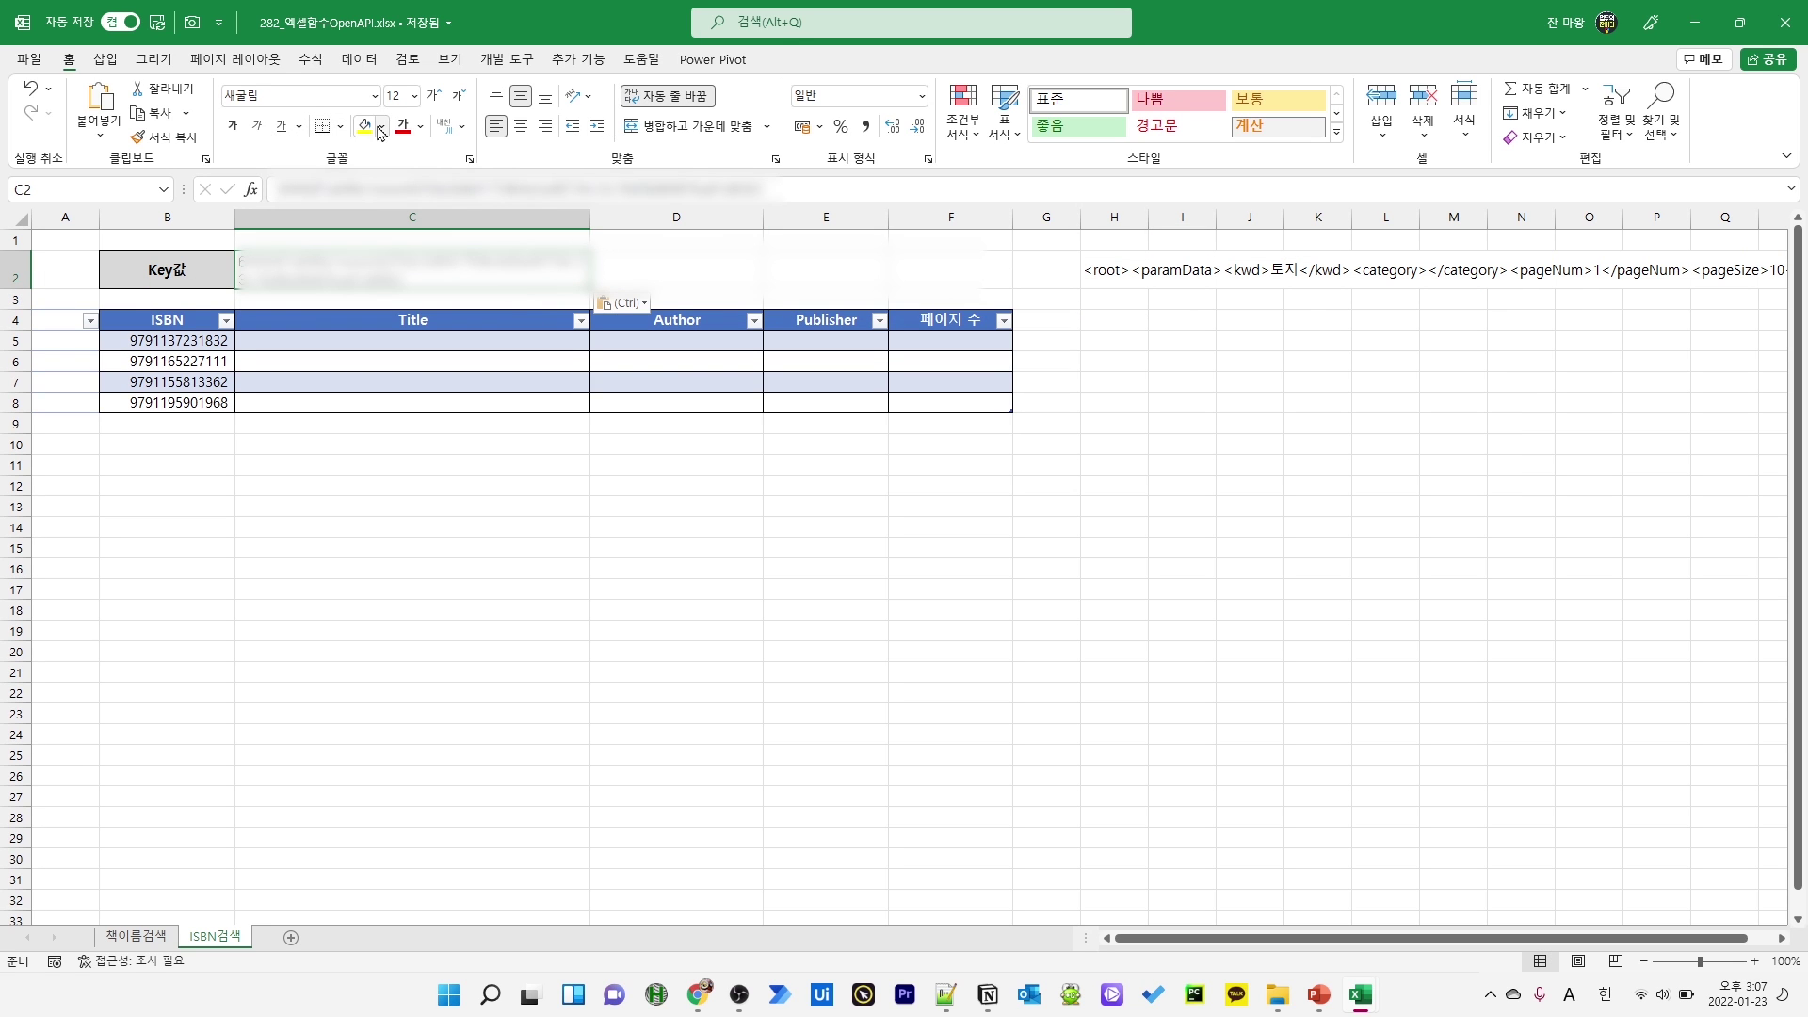
Paste the copied authentication key into the Key값 cell E2 of the 책이름검색 sheet
{"action": "key", "text": "ctrl+Page_Up"}
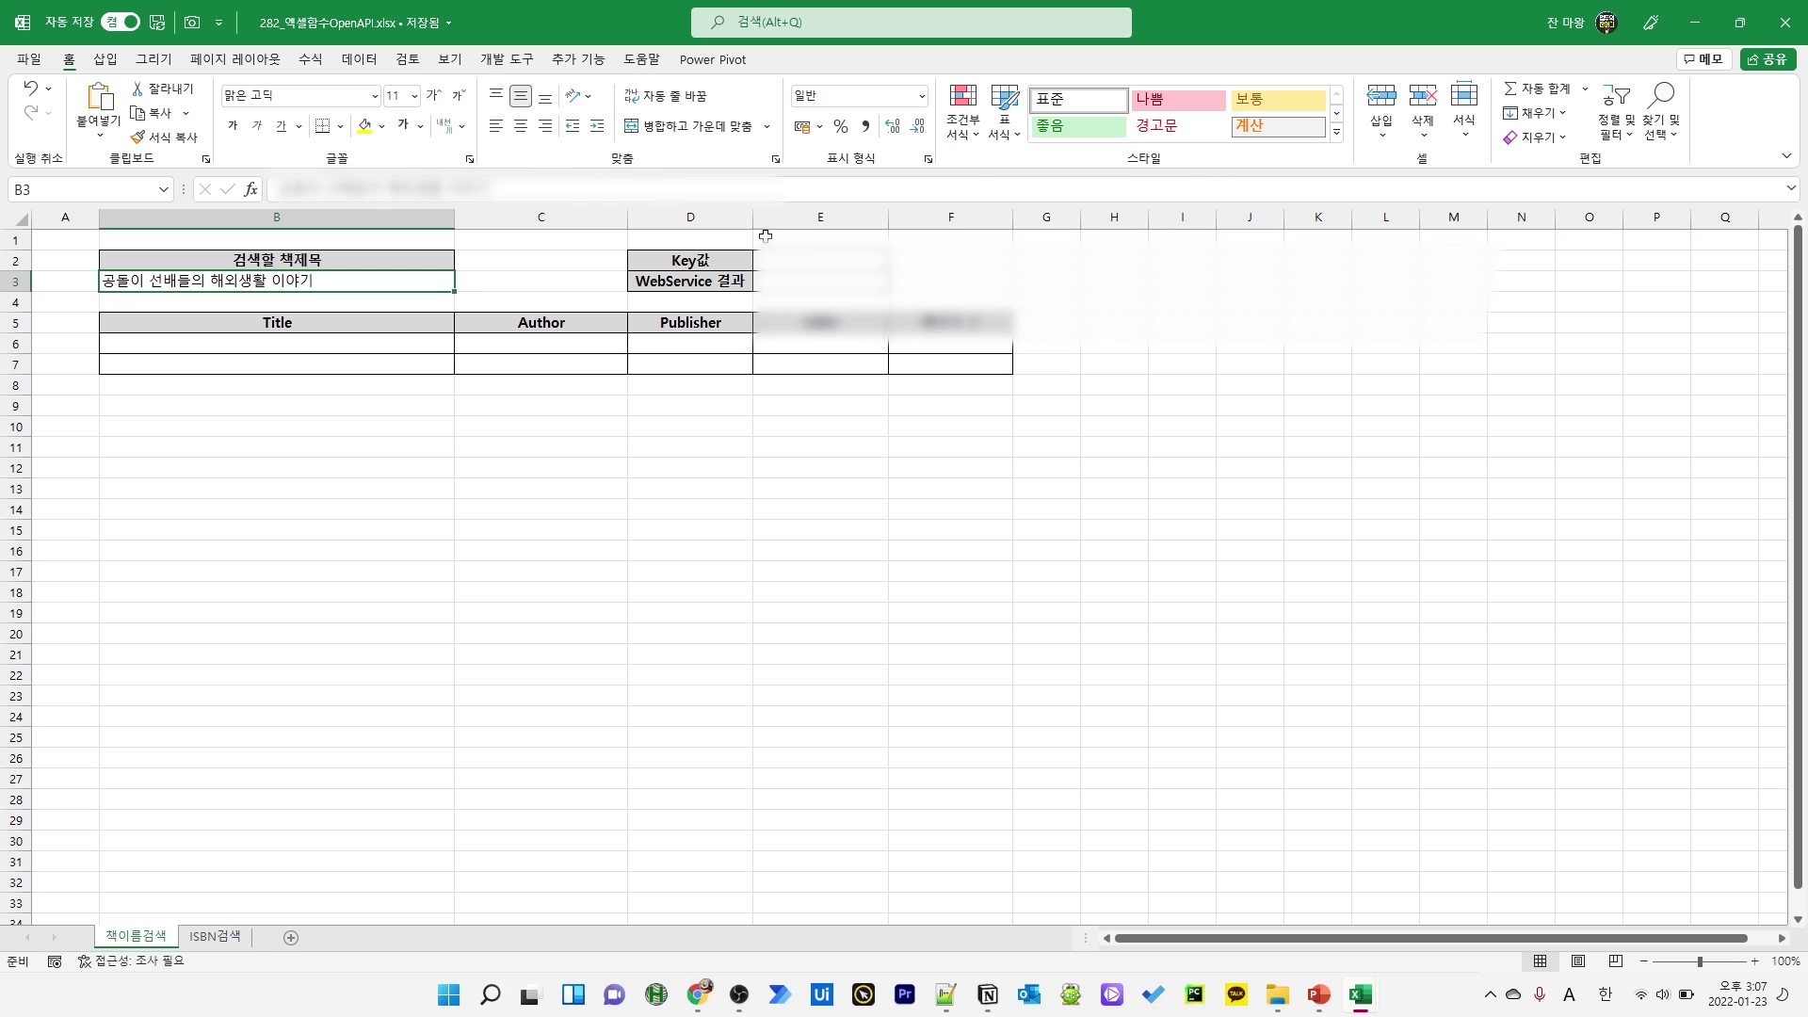
{"action": "left_click", "coordinate": [816, 256]}
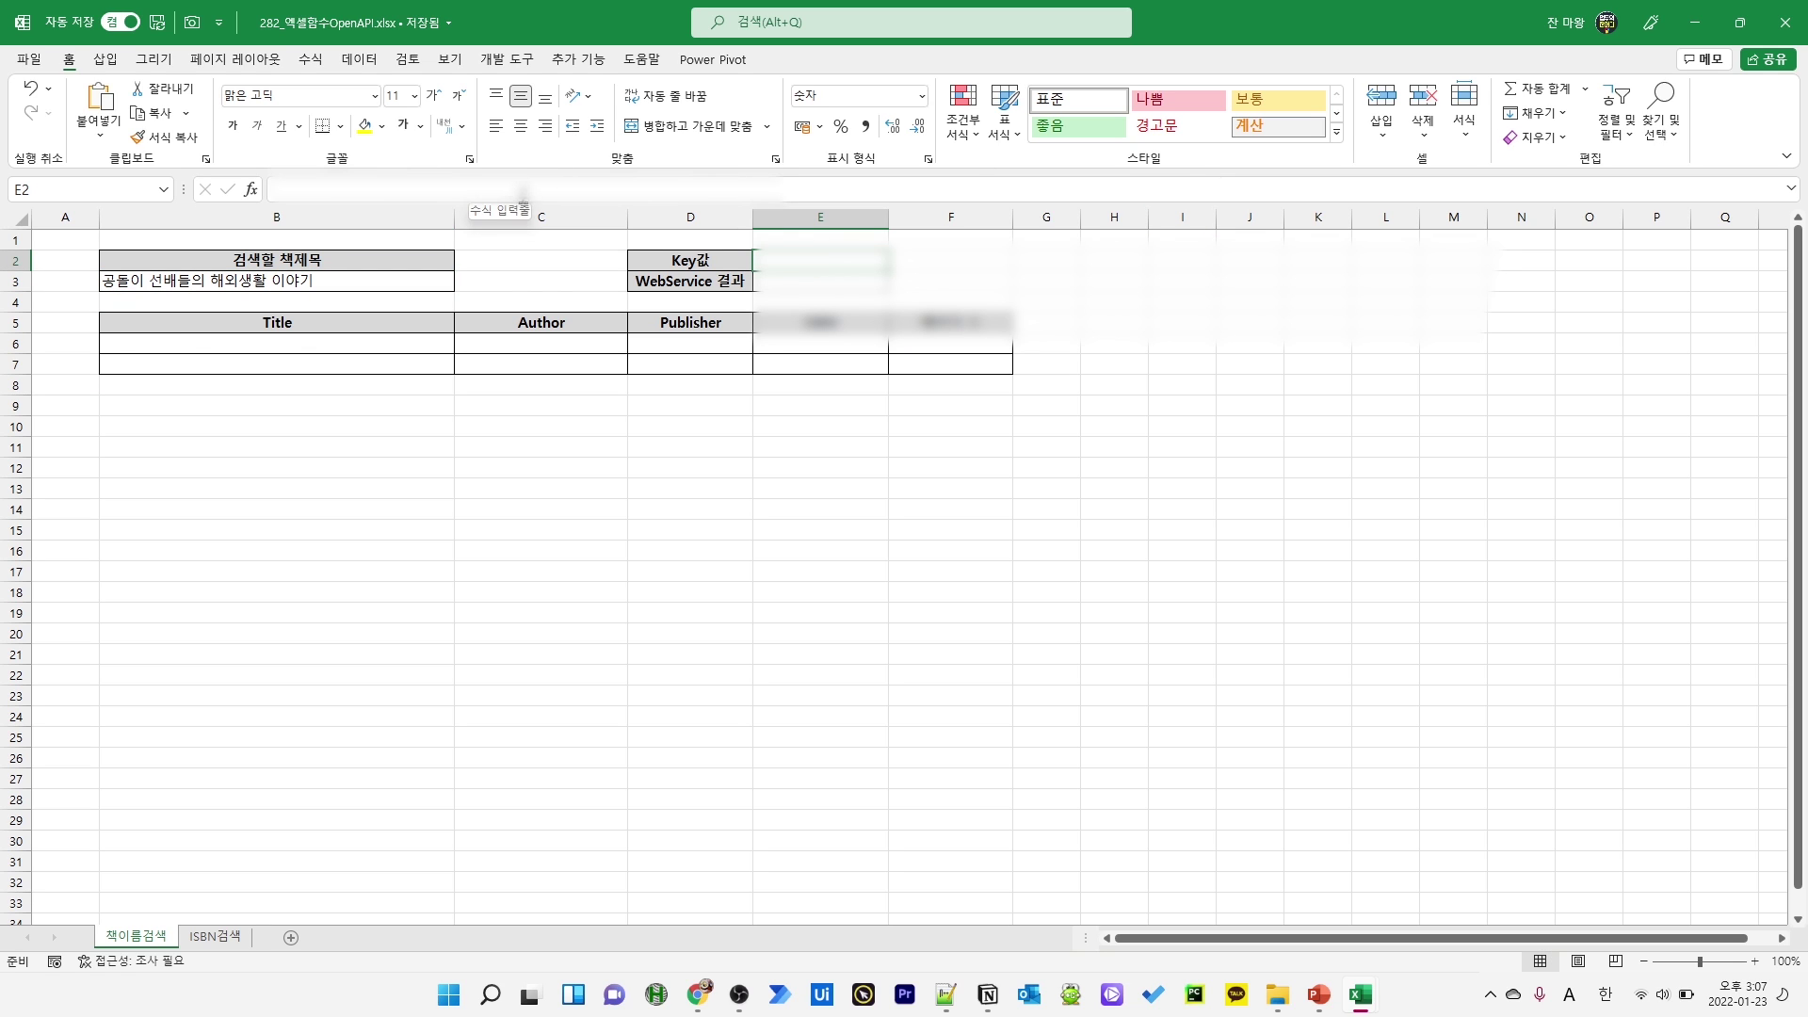
{"action": "key", "text": "ctrl+v"}
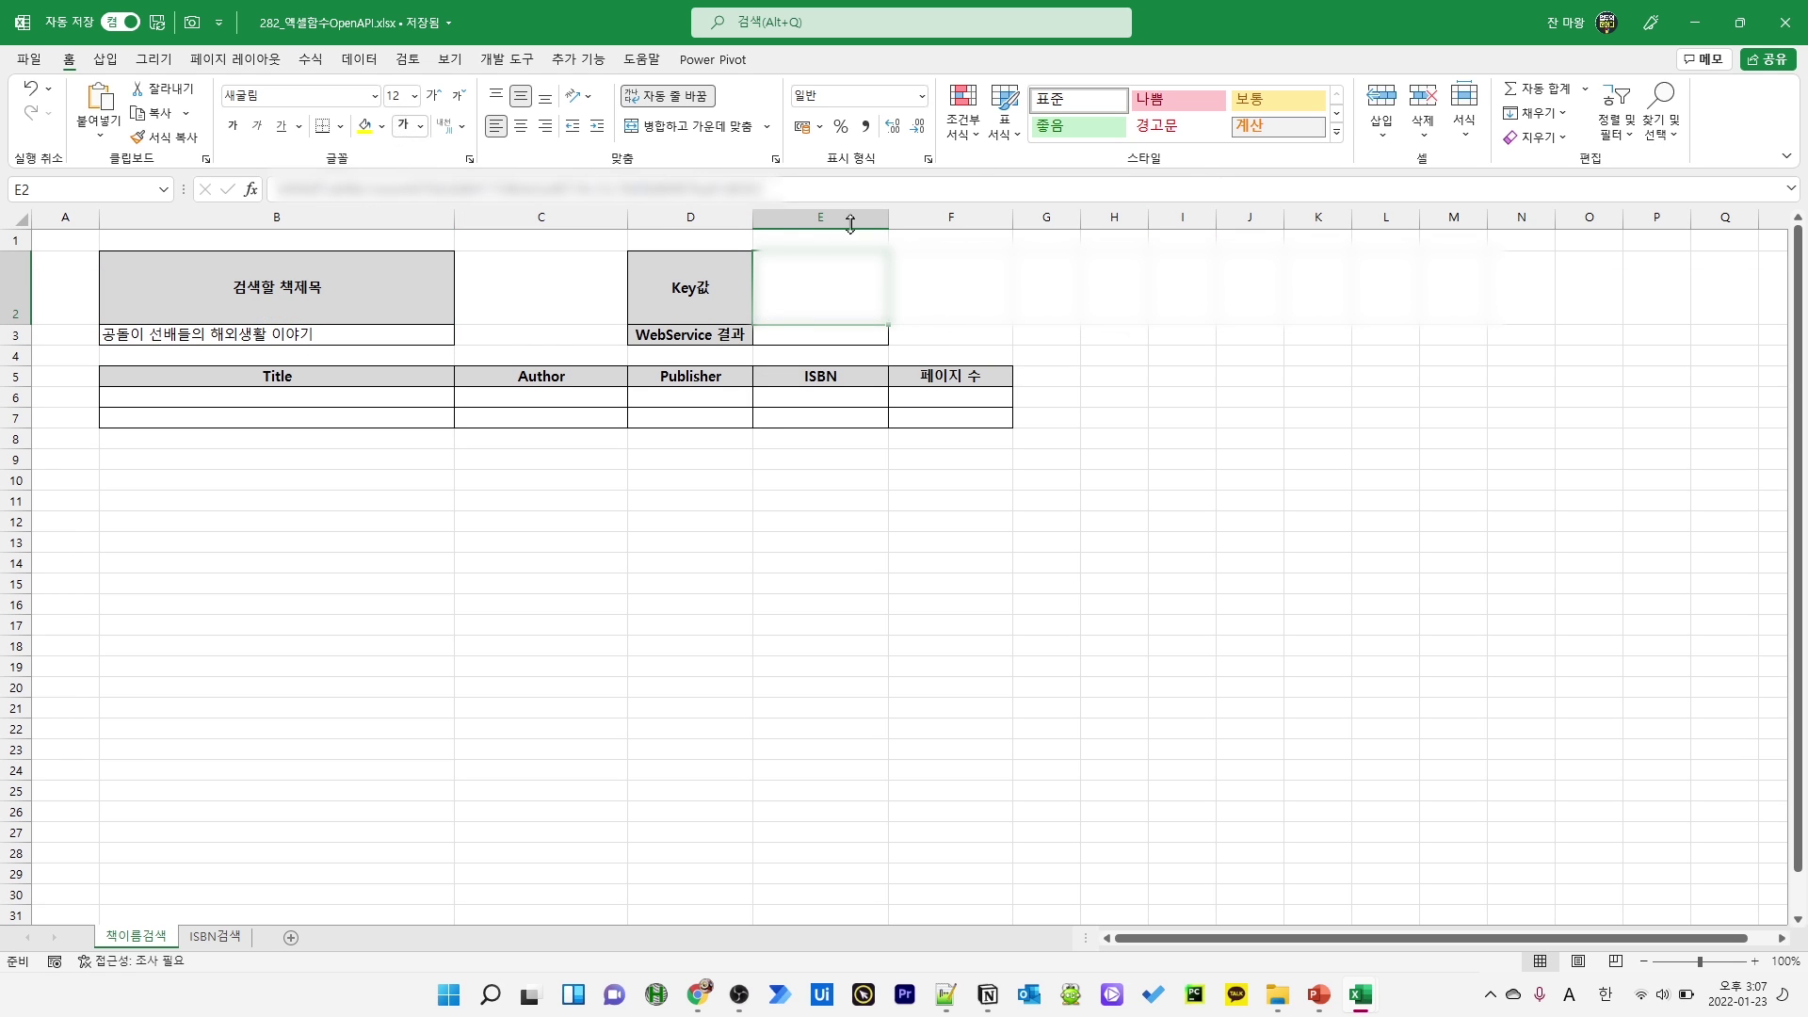
{"action": "left_click", "coordinate": [993, 336]}
{"action": "key", "text": "ctrl+Page_Down"}
{"action": "left_click", "coordinate": [716, 282]}
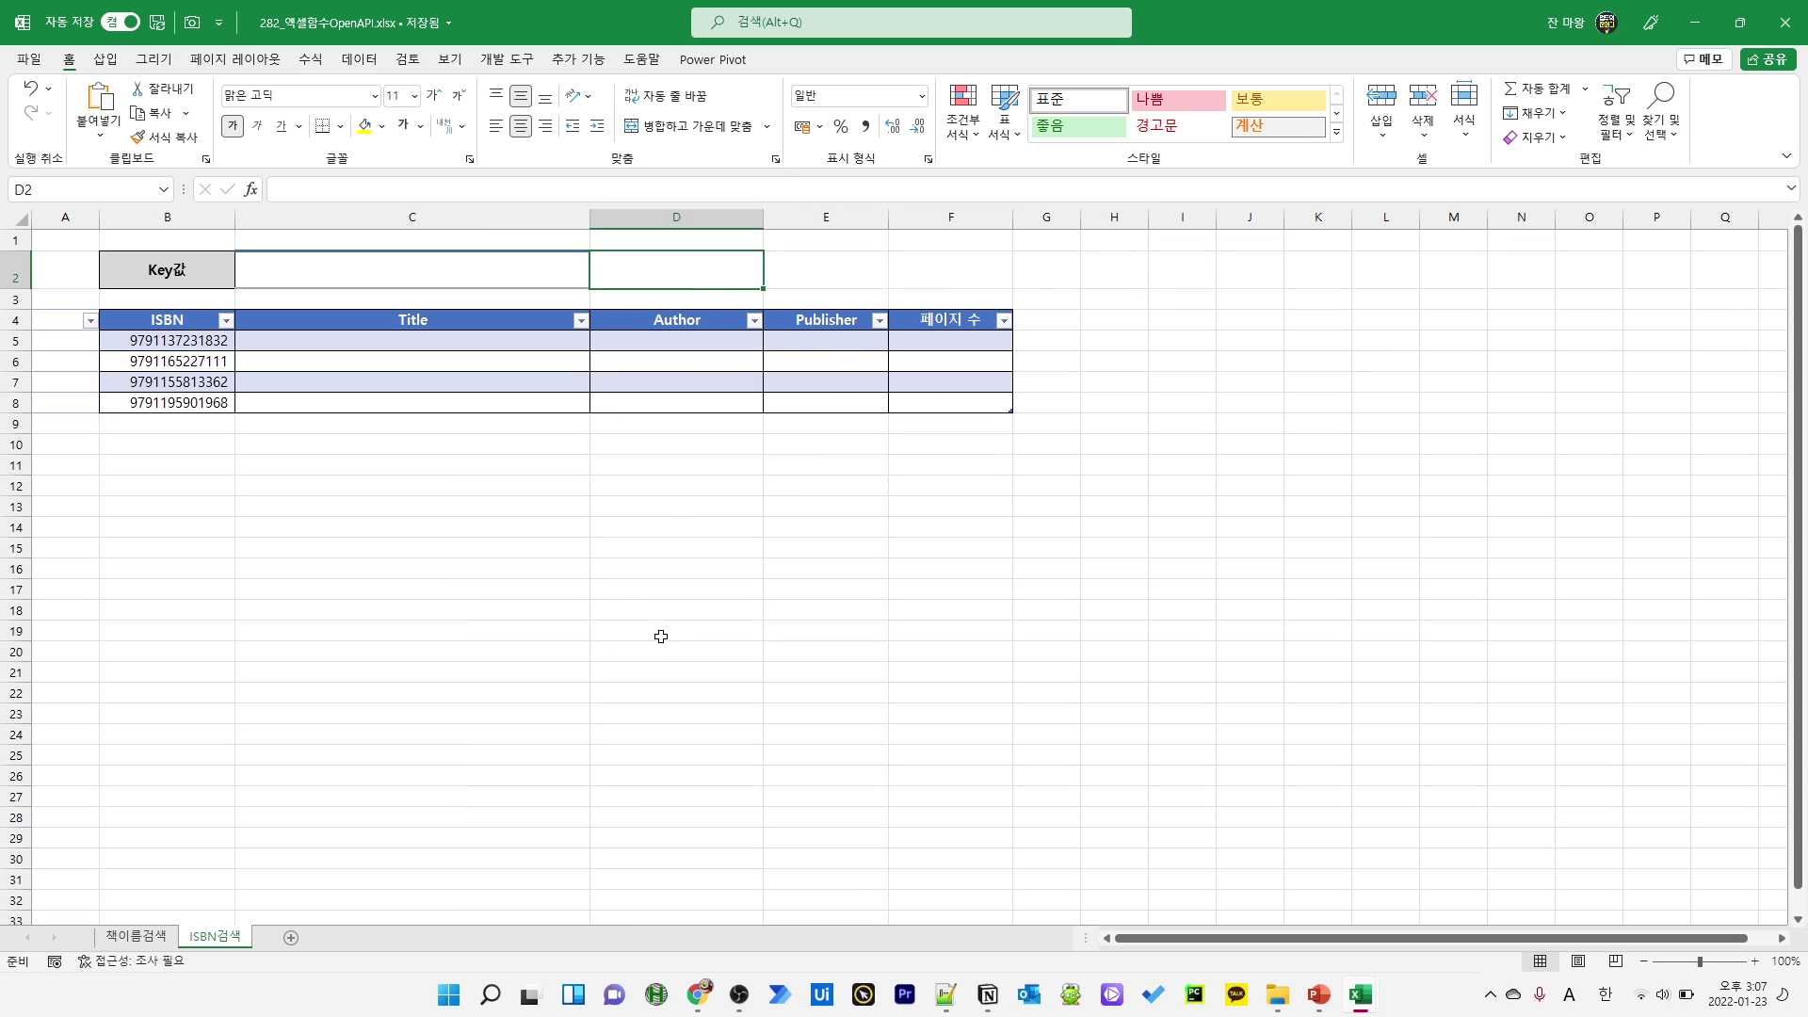
{"action": "left_click", "coordinate": [150, 939]}
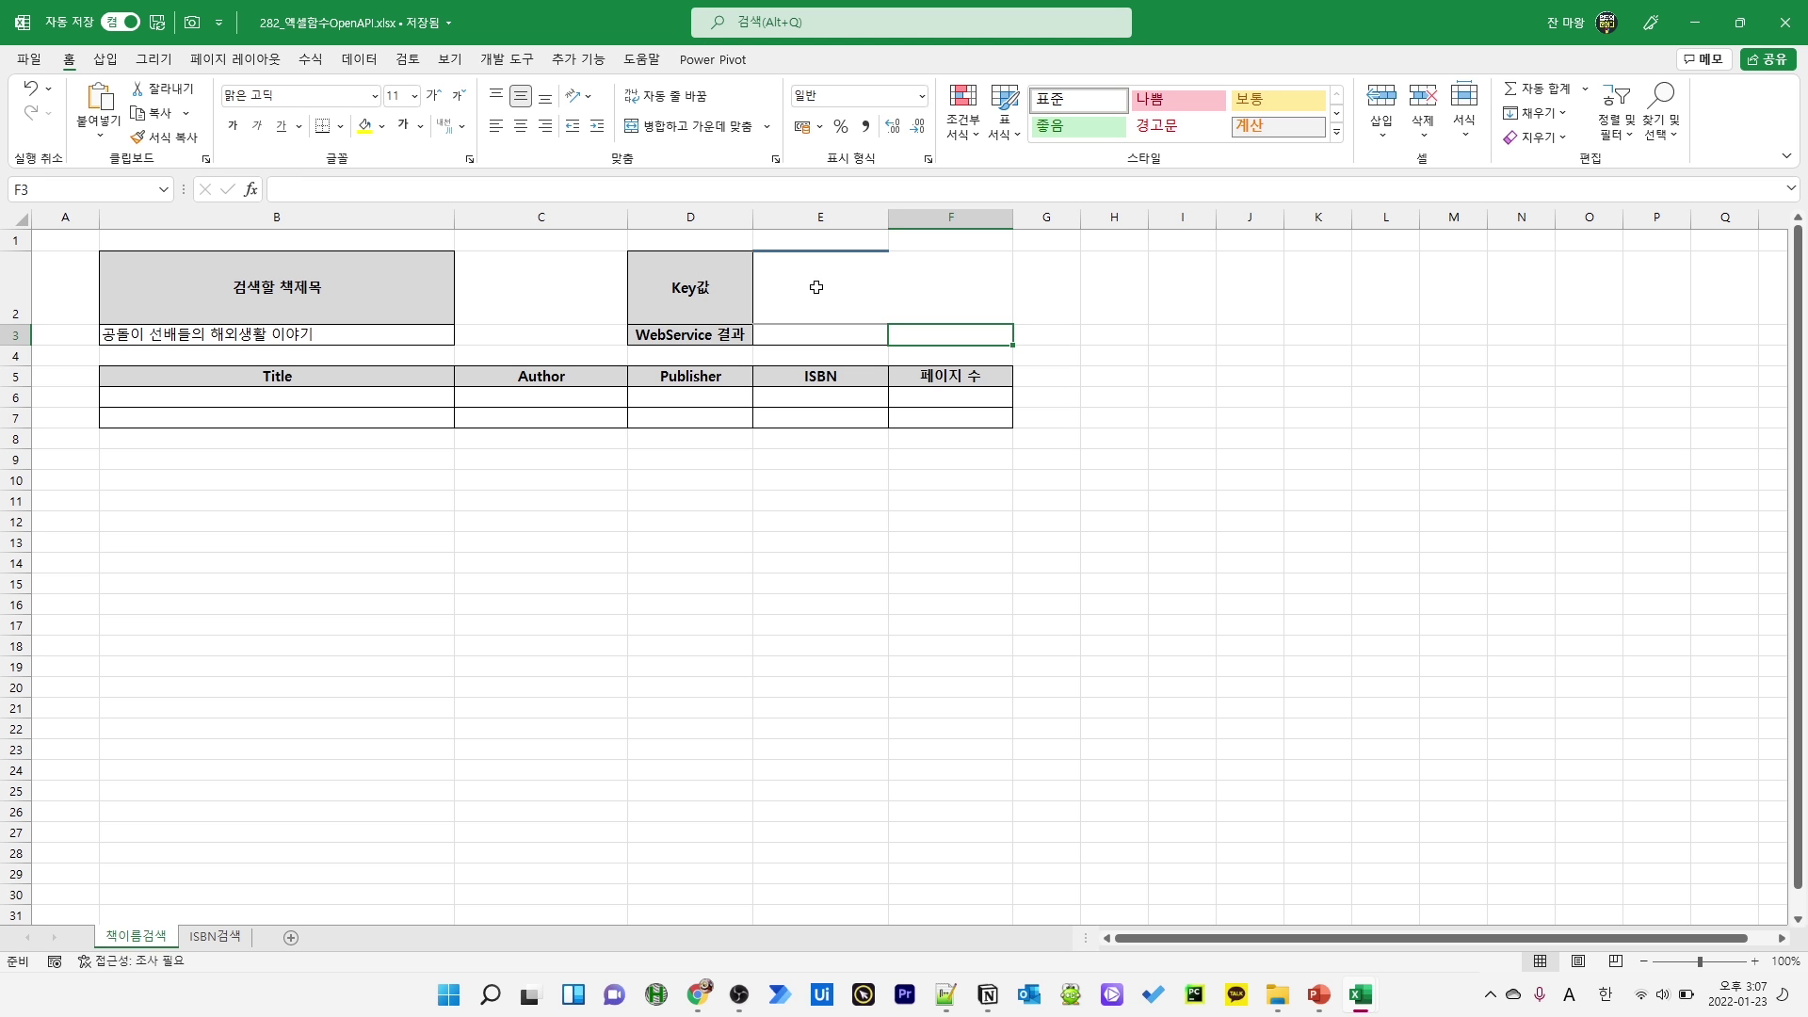
Switch to Chrome, open the Open API 활용방법 page for ISBN 서지정보 and copy its sample URL
{"action": "key", "text": "alt+Tab"}
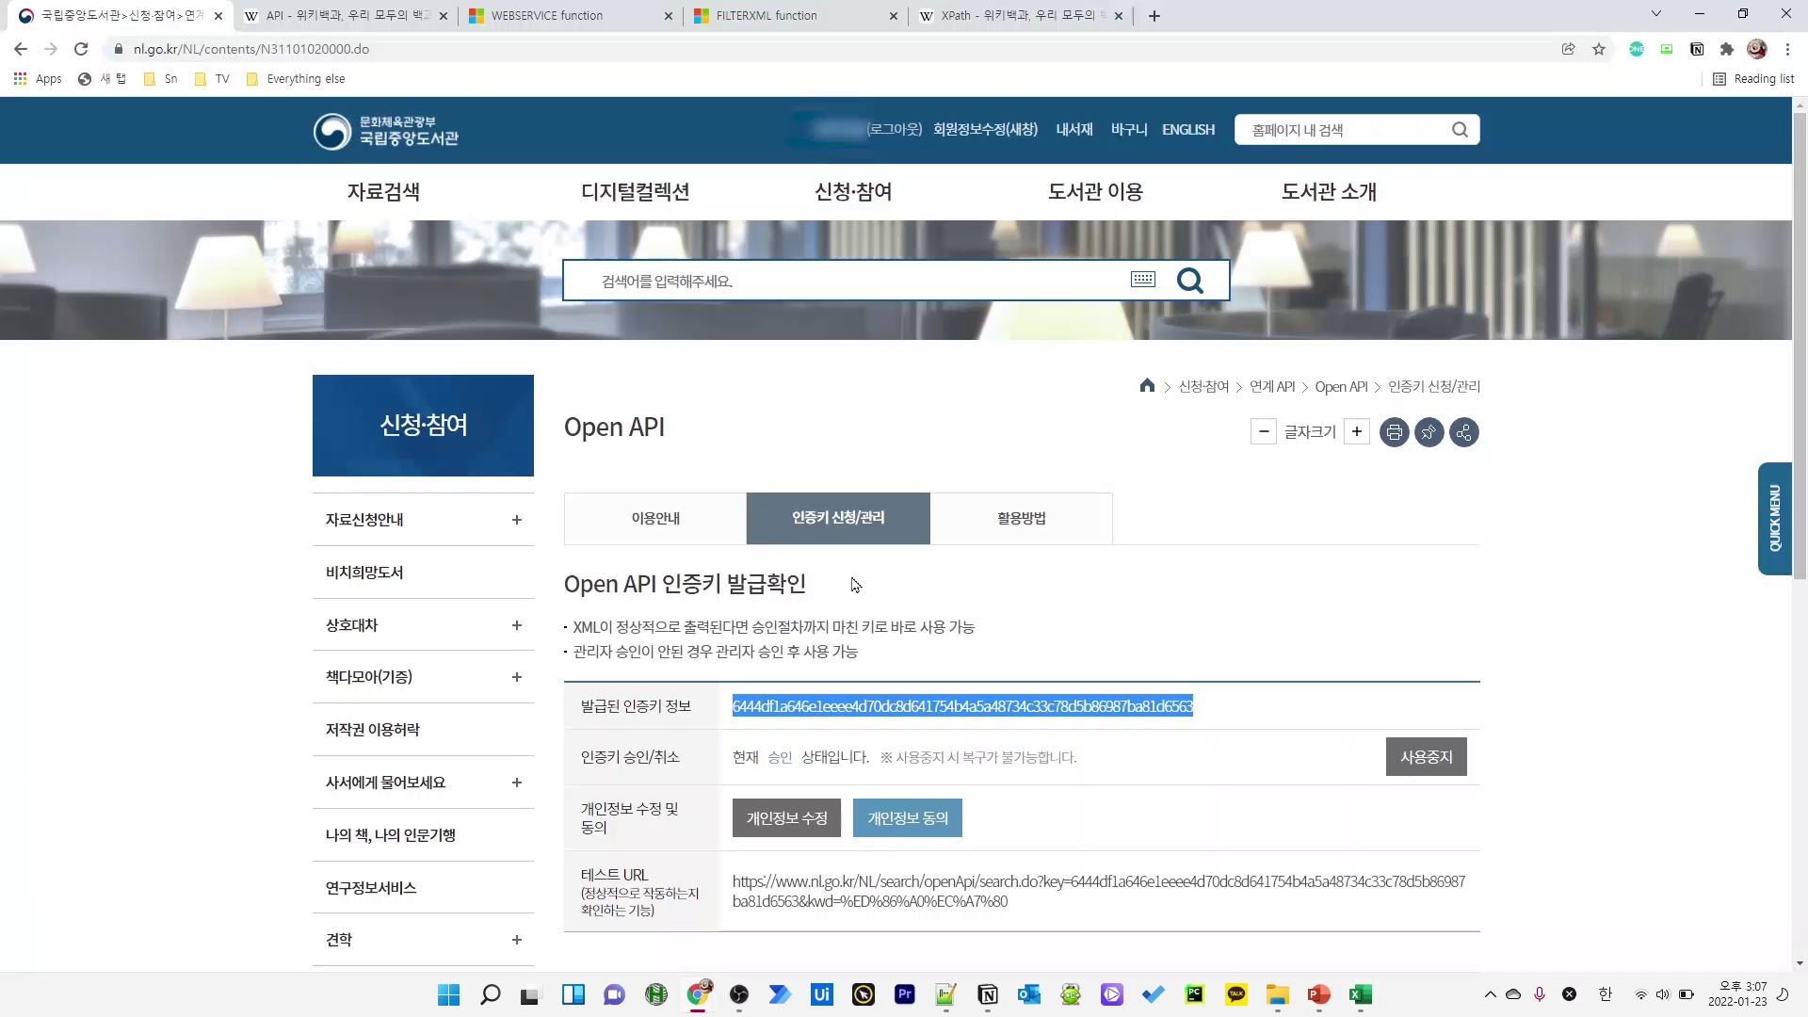
{"action": "left_click", "coordinate": [1033, 516]}
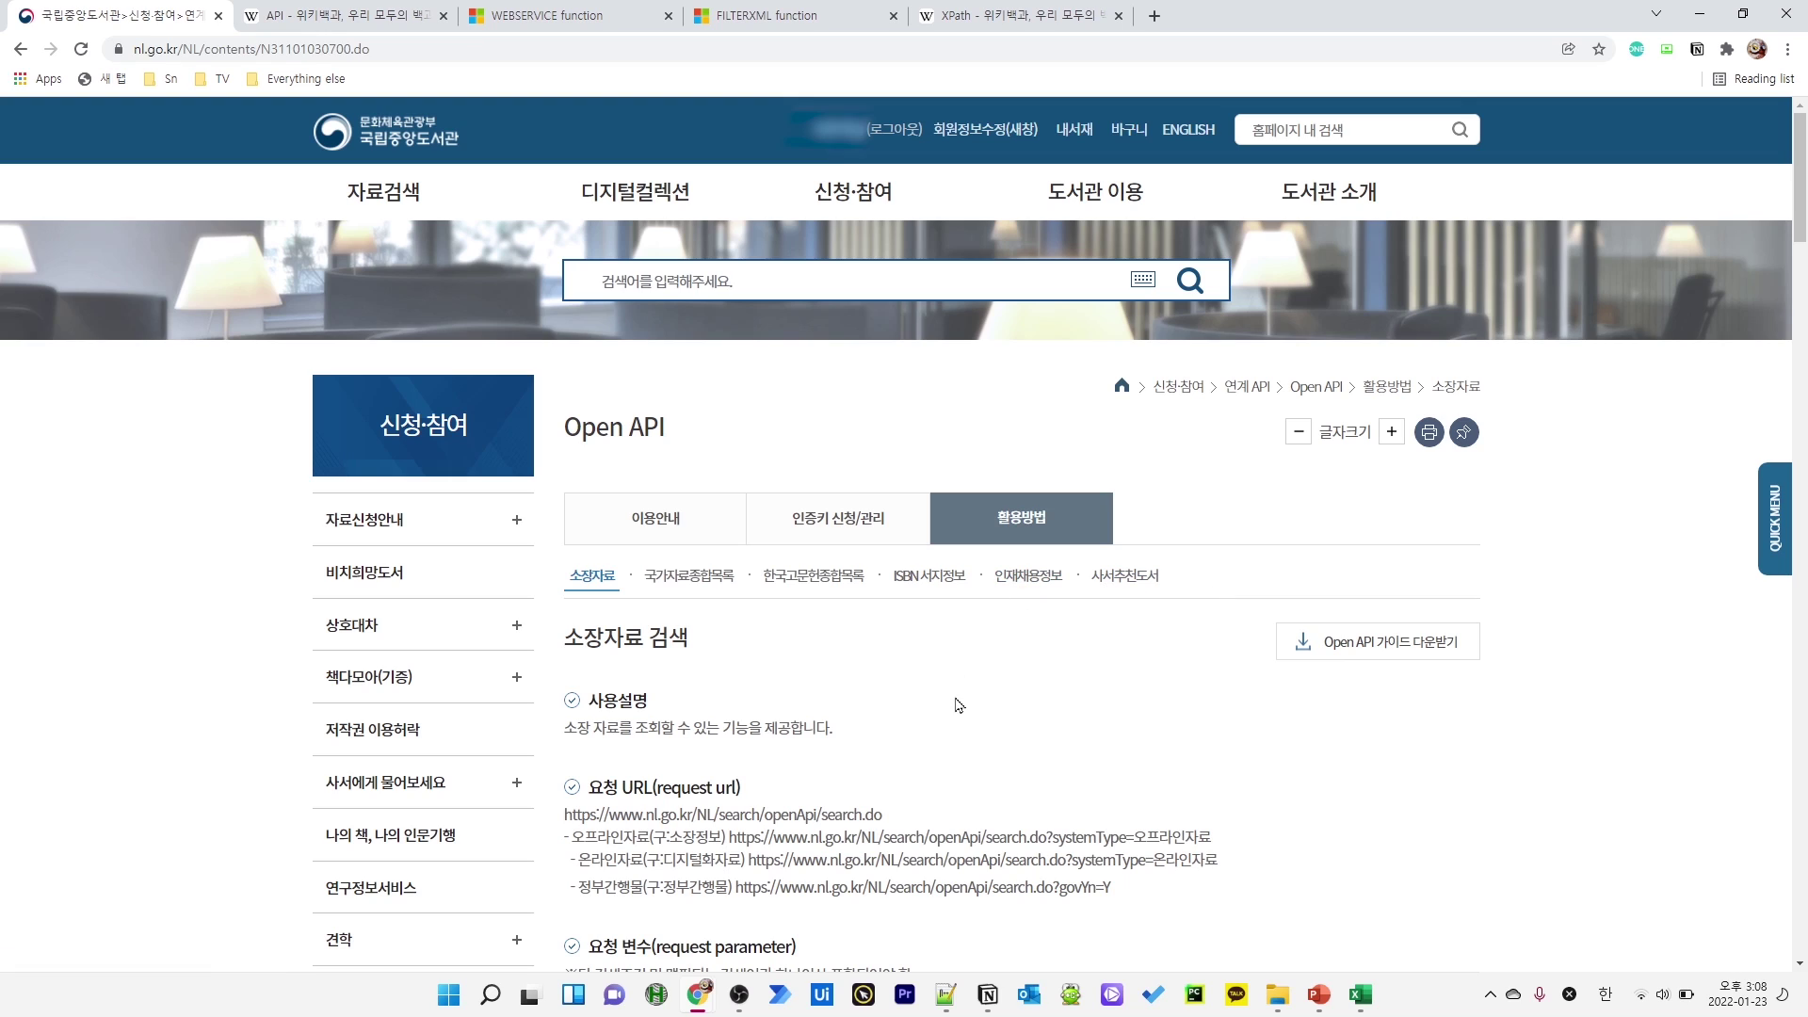
{"action": "left_click", "coordinate": [930, 581]}
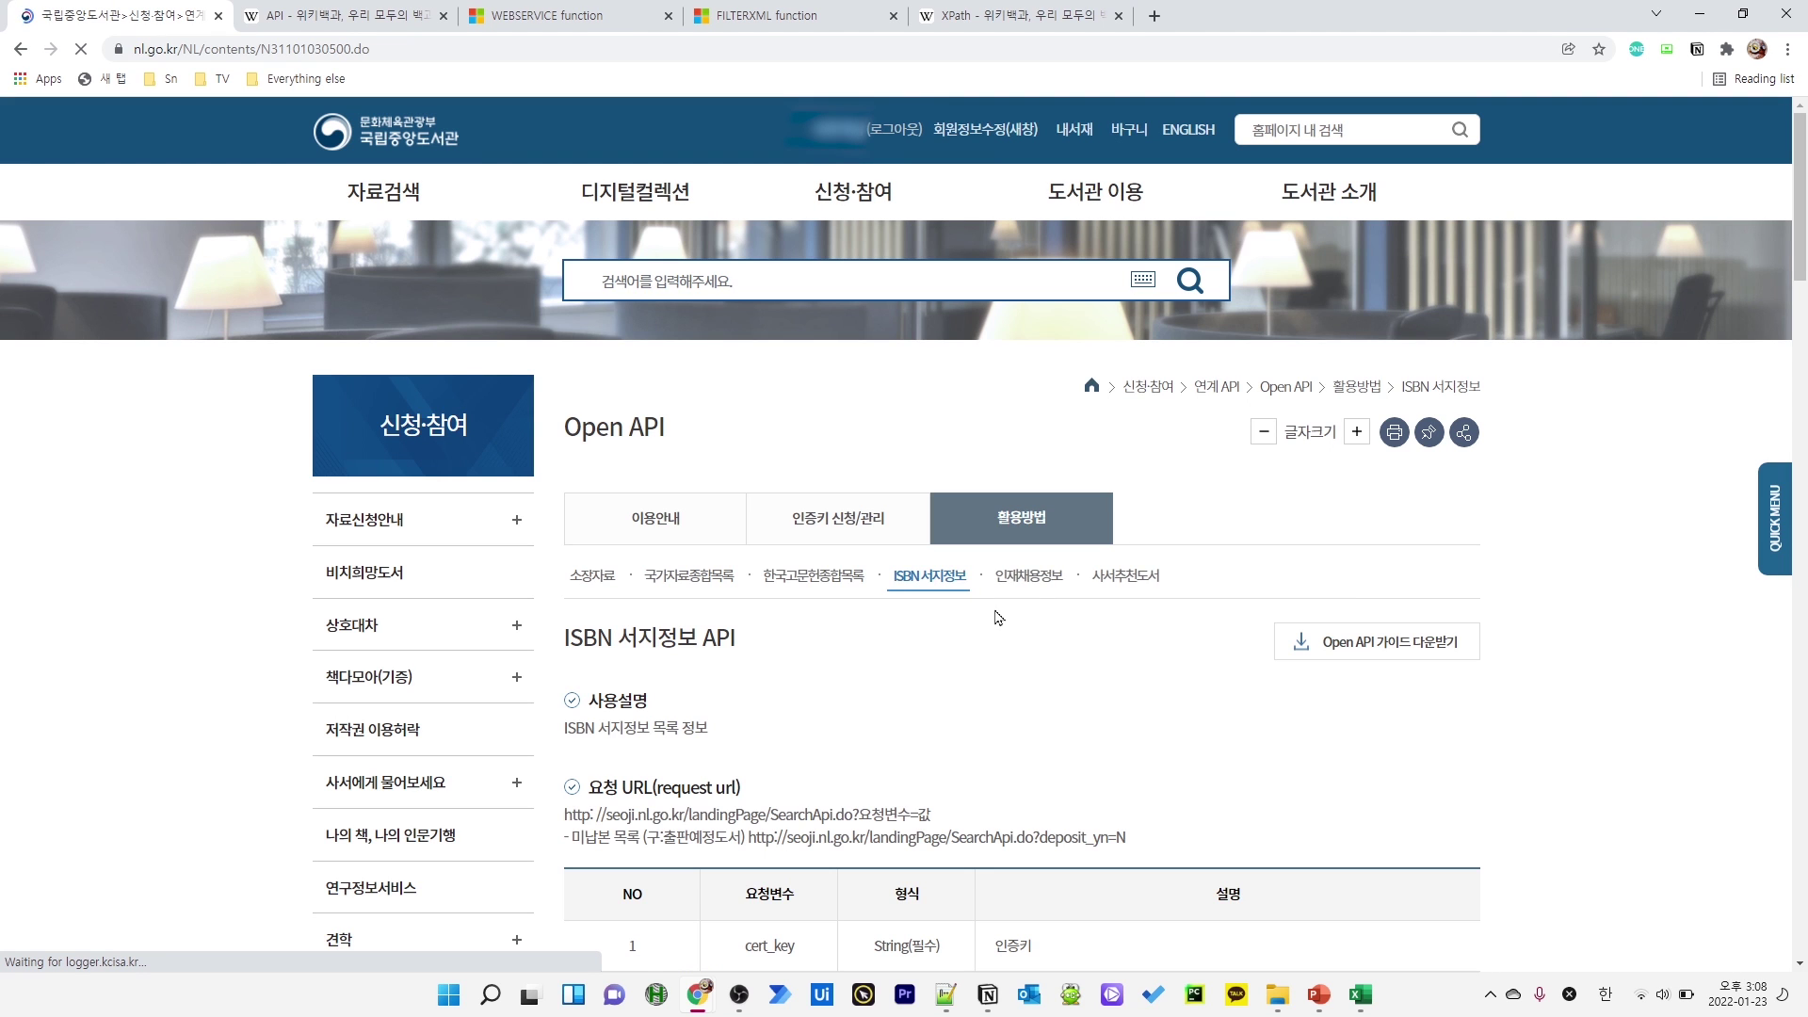
{"action": "scroll", "coordinate": [1045, 661], "scroll_direction": "down", "scroll_amount": 3}
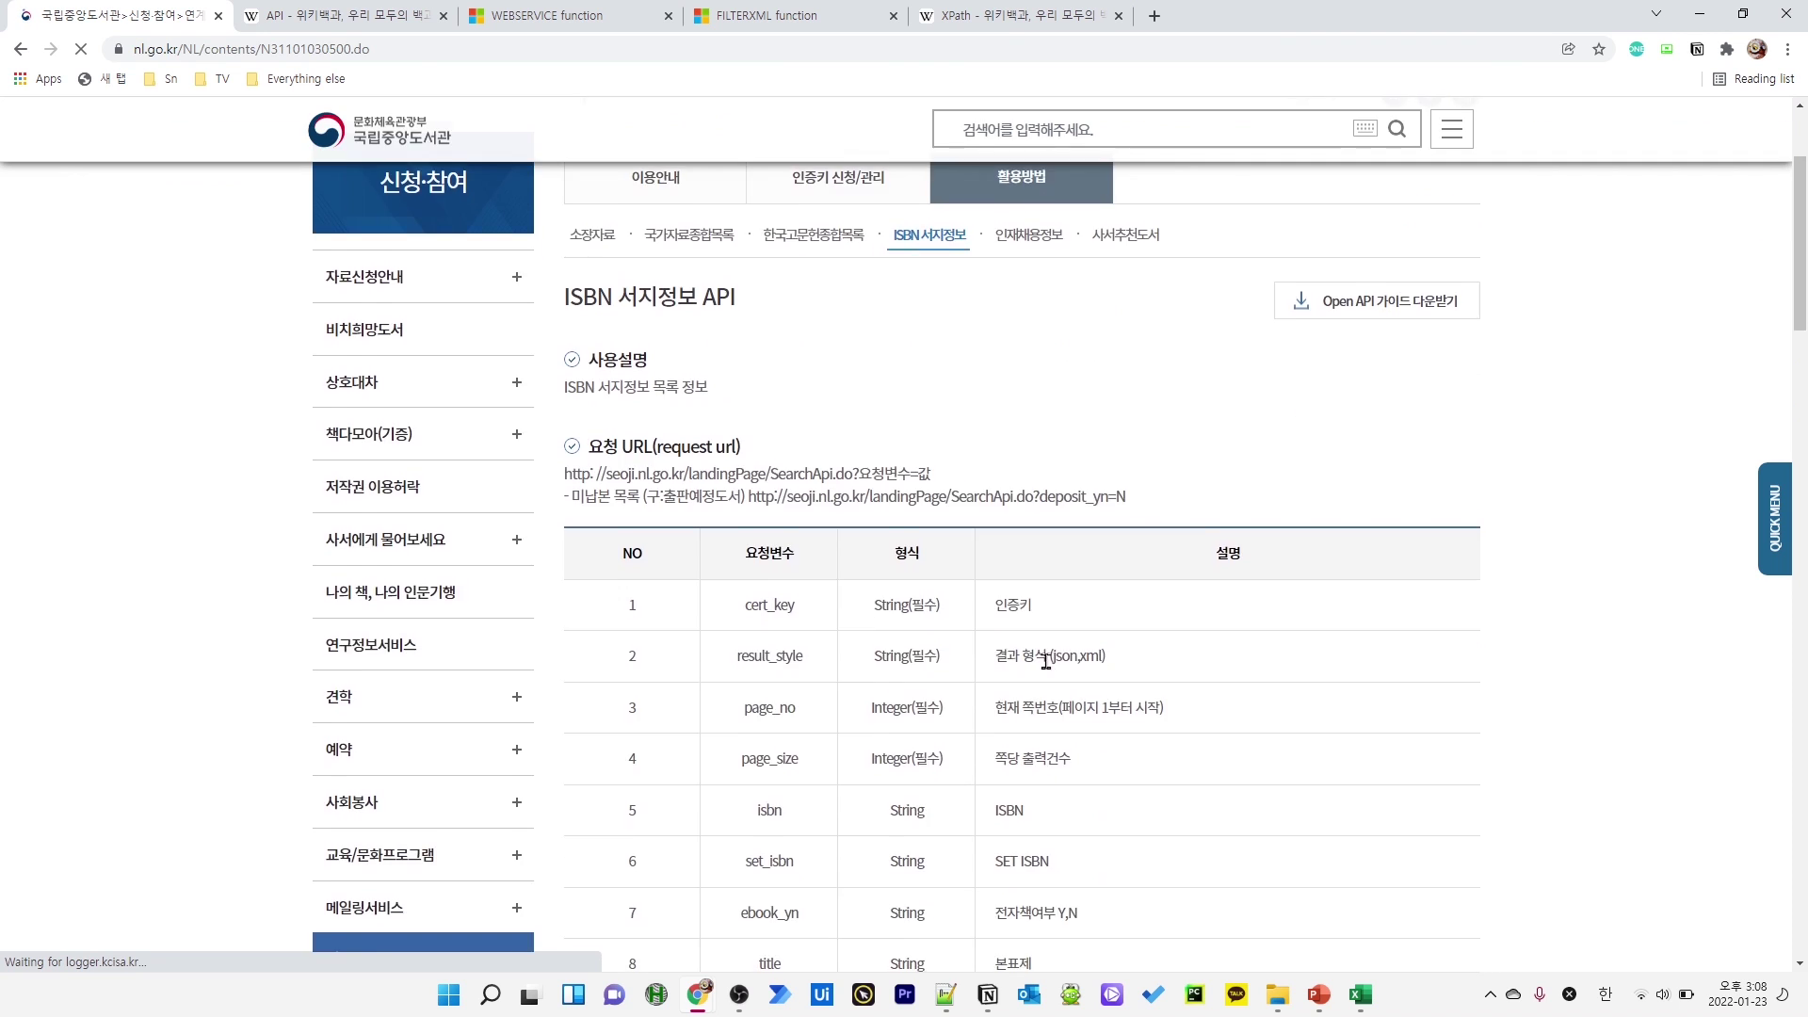
{"action": "scroll", "coordinate": [1046, 661], "scroll_direction": "down", "scroll_amount": 8}
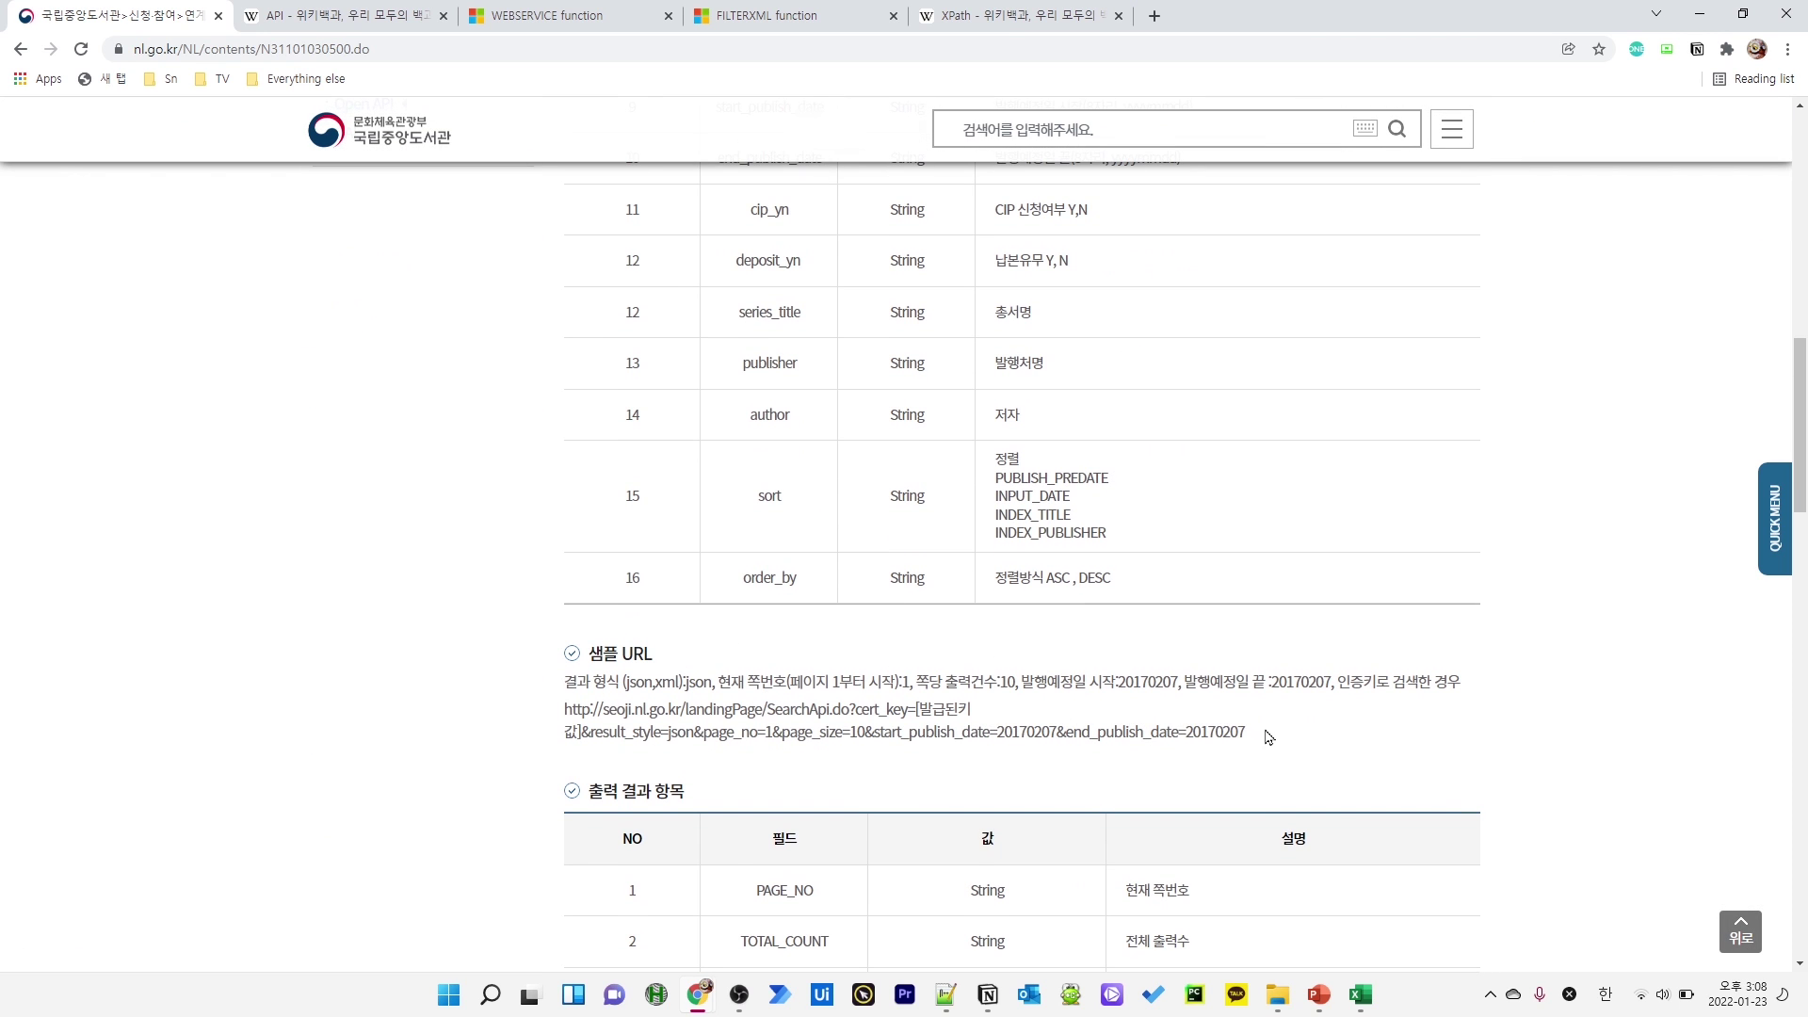
{"action": "left_click_drag", "start_coordinate": [1247, 733], "coordinate": [547, 723]}
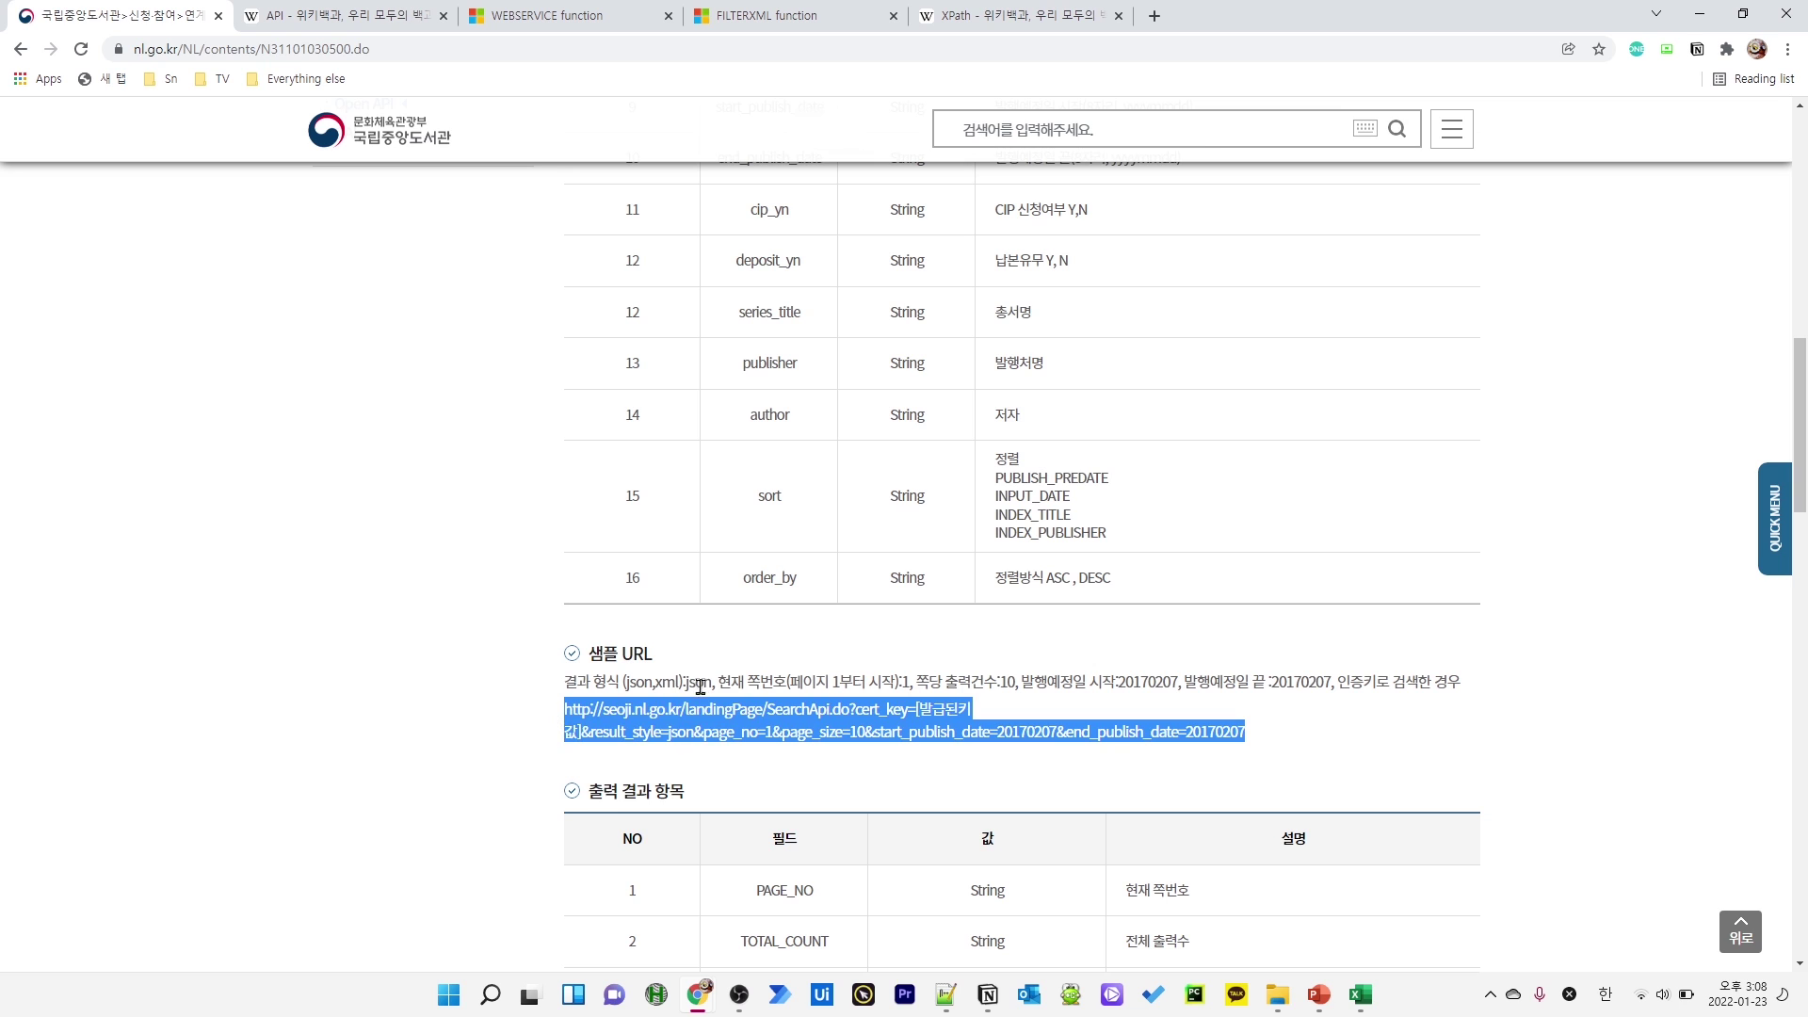
Switch to Excel and enter a WEBSERVICE formula in cell E3 of the 책이름검색 sheet, using the copied sample URL in quotation marks
{"action": "key", "text": "alt+Tab"}
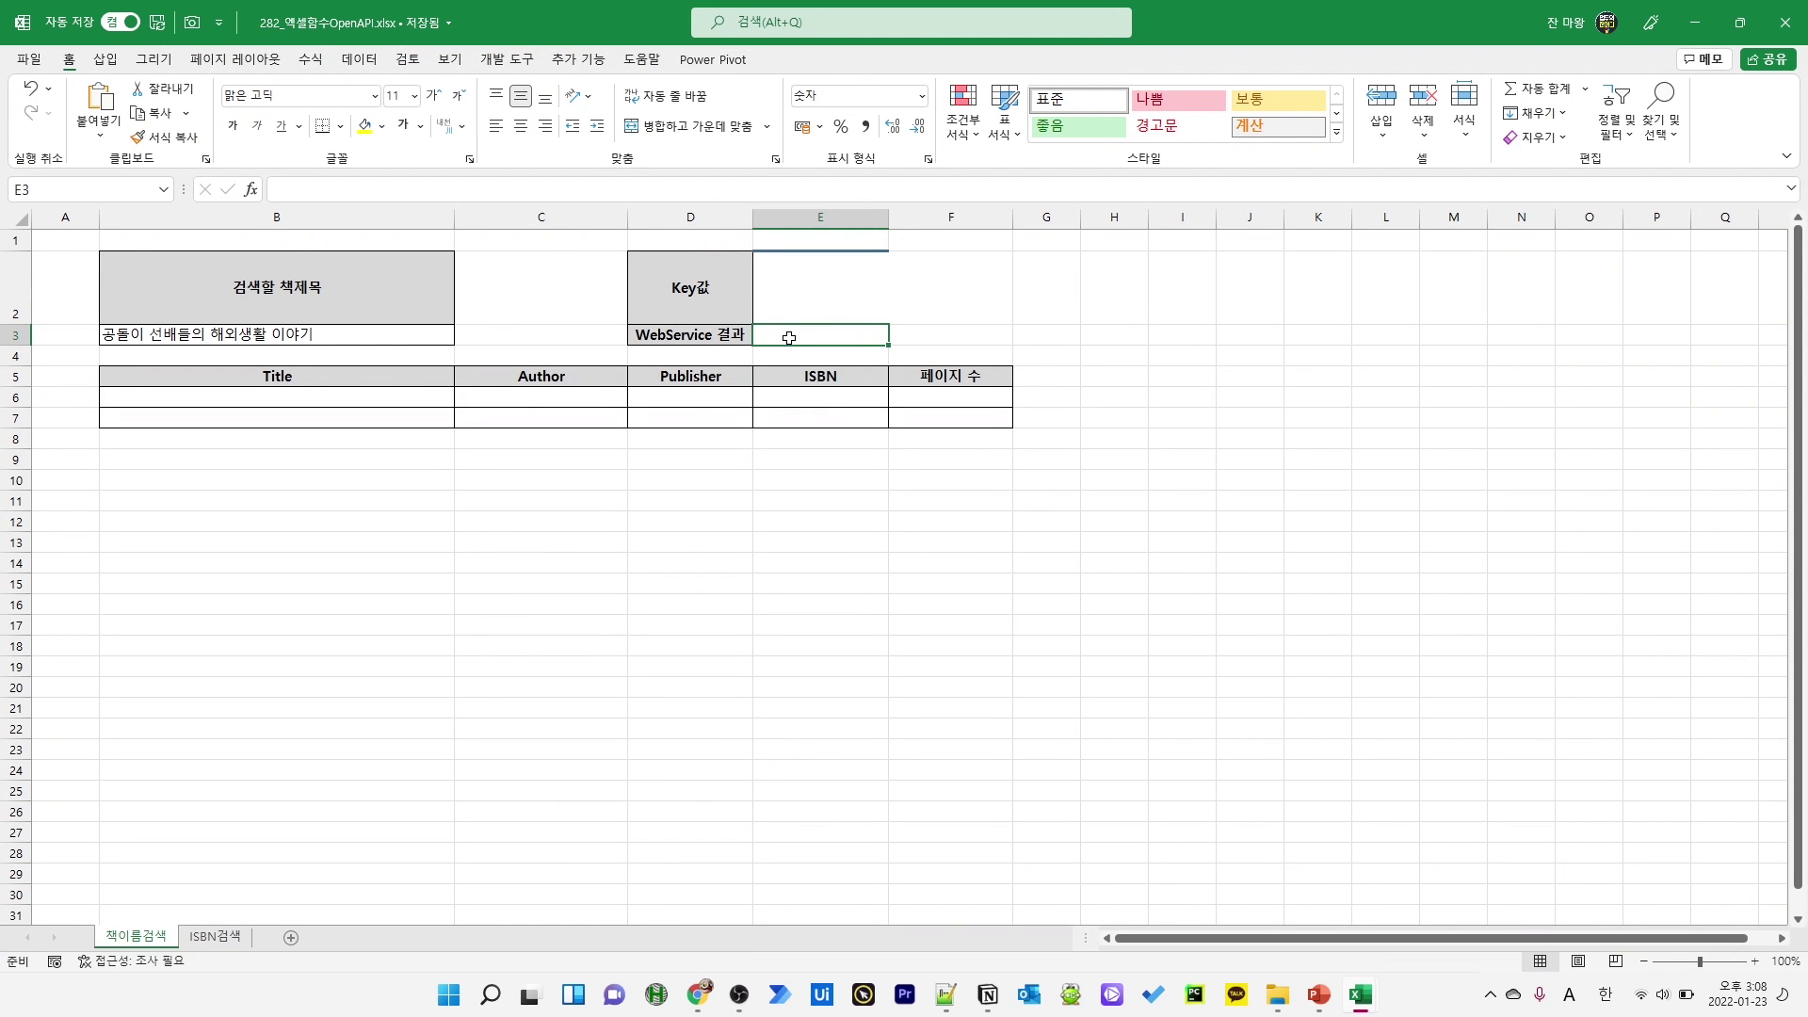
{"action": "left_click", "coordinate": [697, 179]}
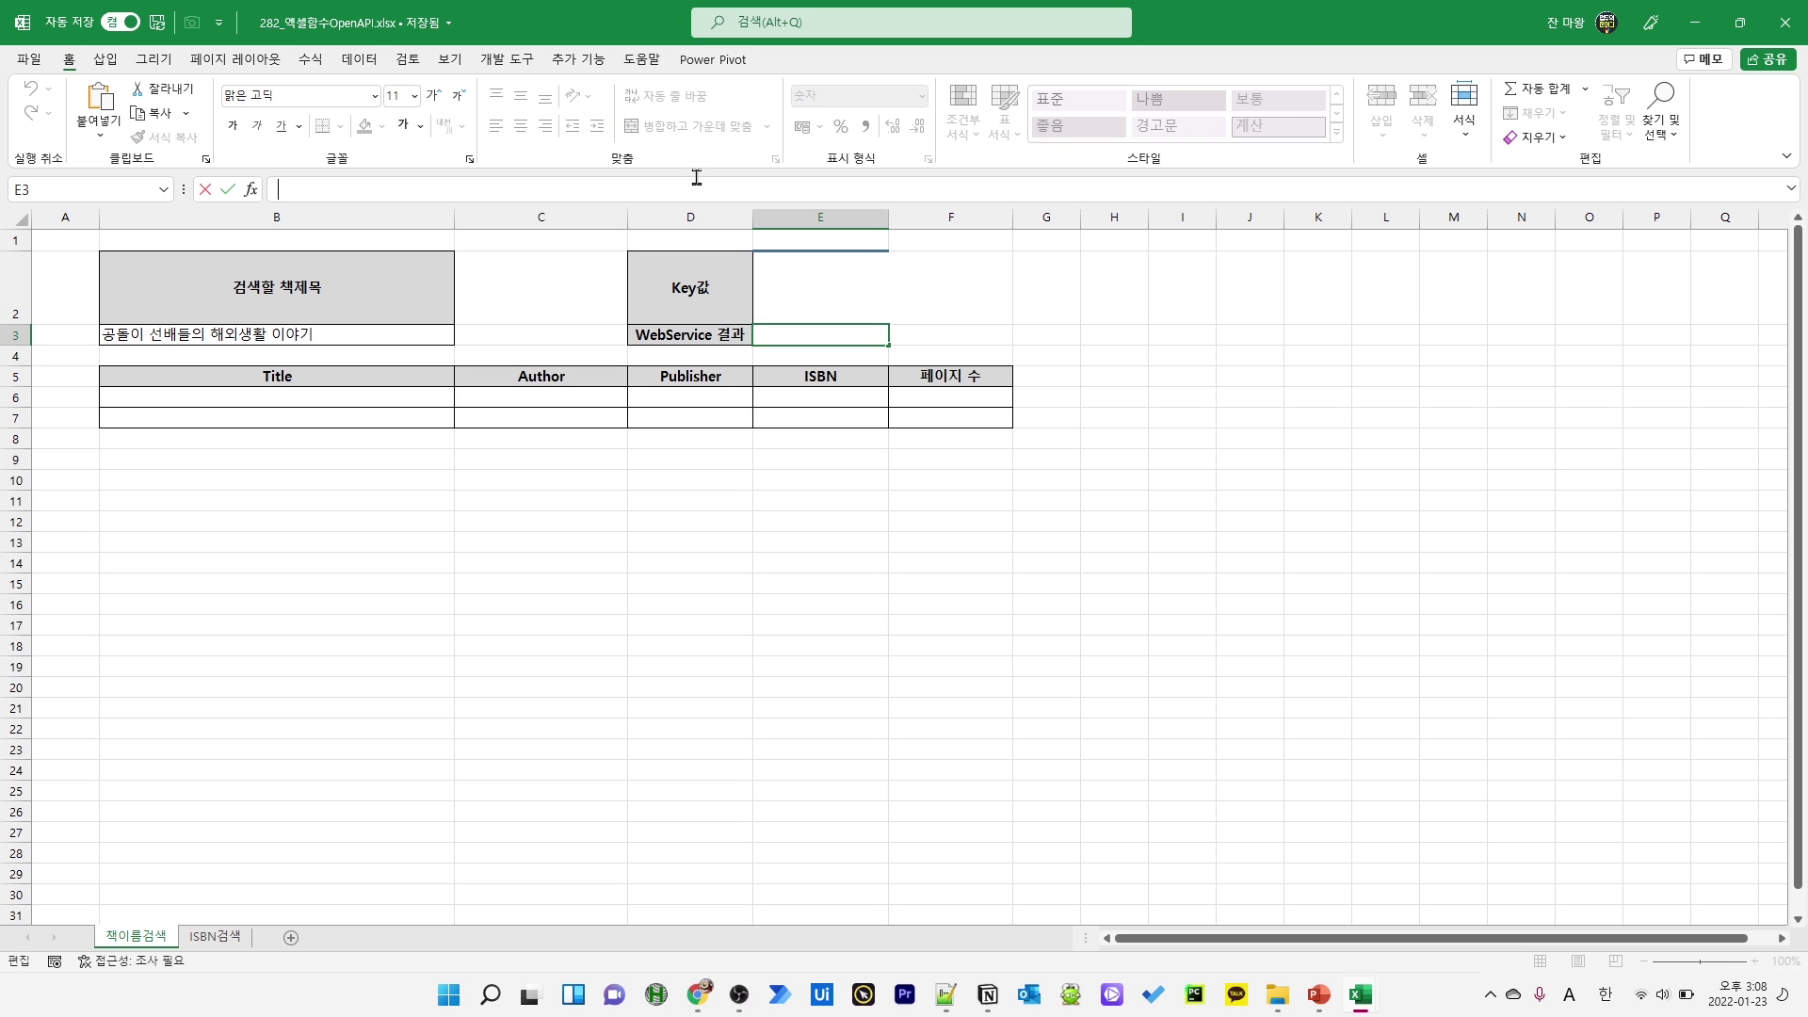
{"action": "type", "text": "=webs"}
{"action": "key", "text": "Tab"}
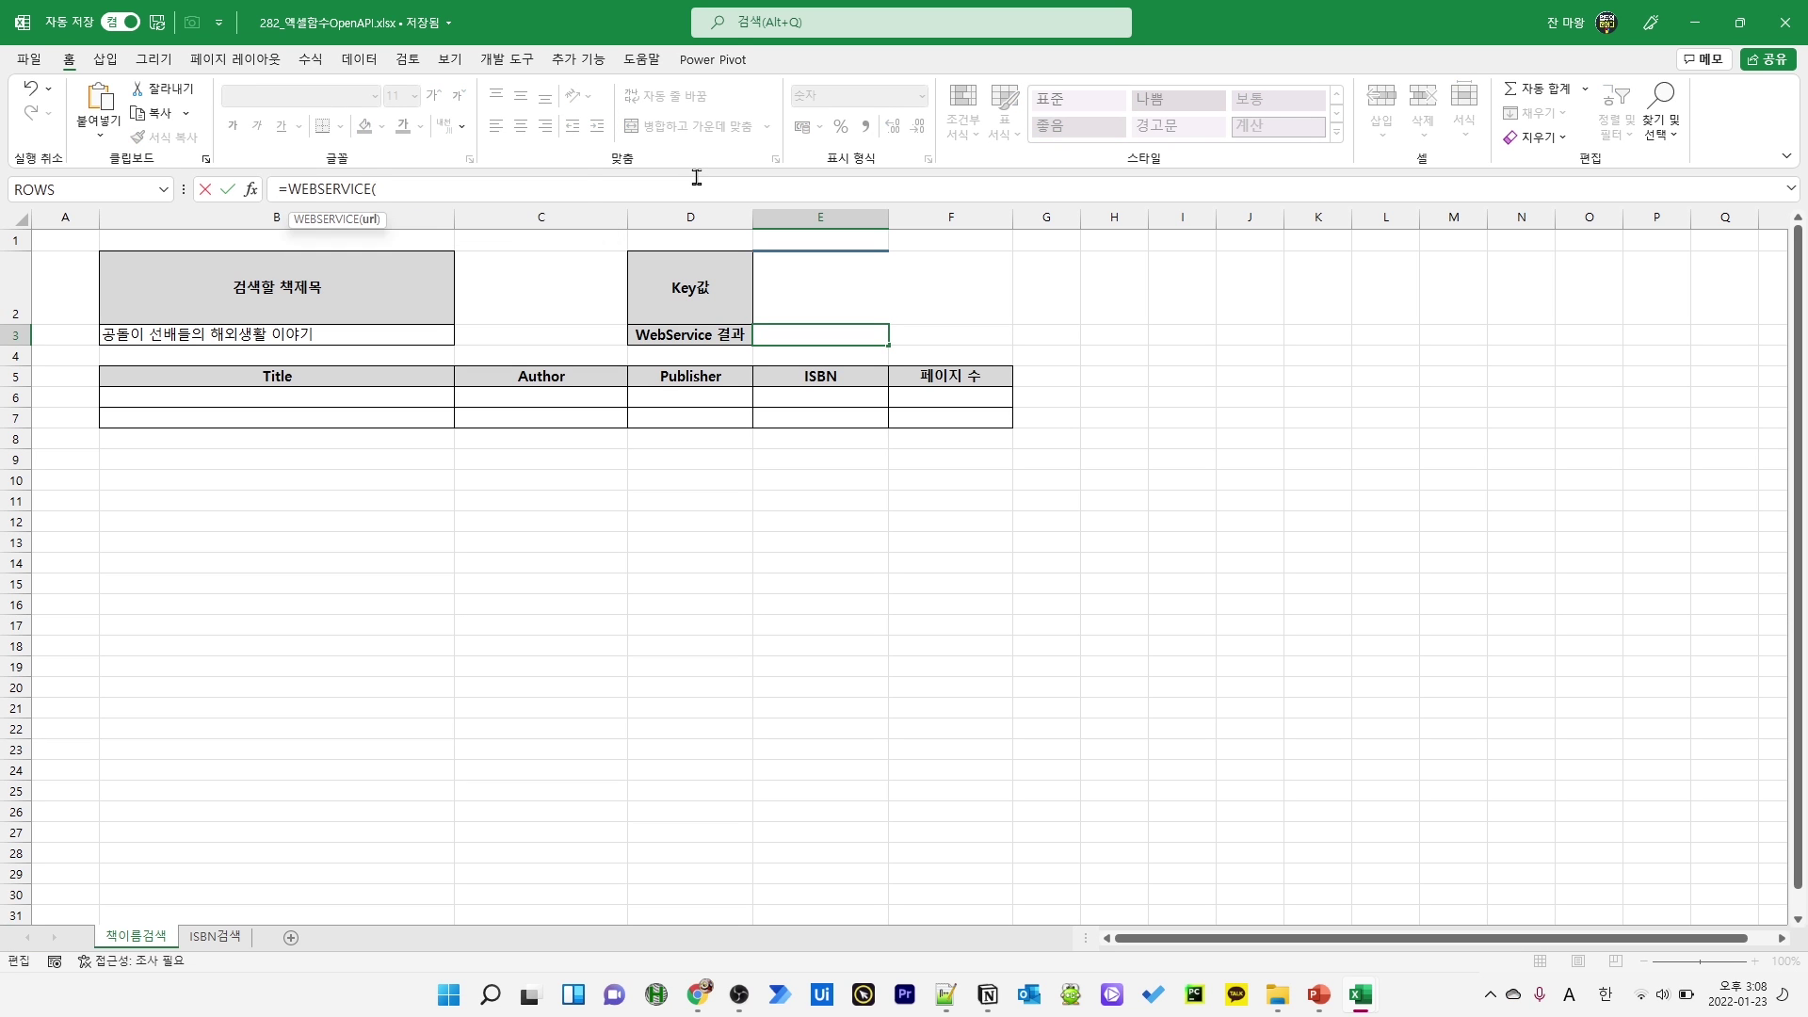
{"action": "type", "text": "\""}
{"action": "type", "text": "http://seoji.nl.go.kr/landingPage/SearchApi.do?cert_key=[발급된키값]&result_style=json&page_no=1&page_size=10&start_publish_date=20170207&end_publish_date=20170207"}
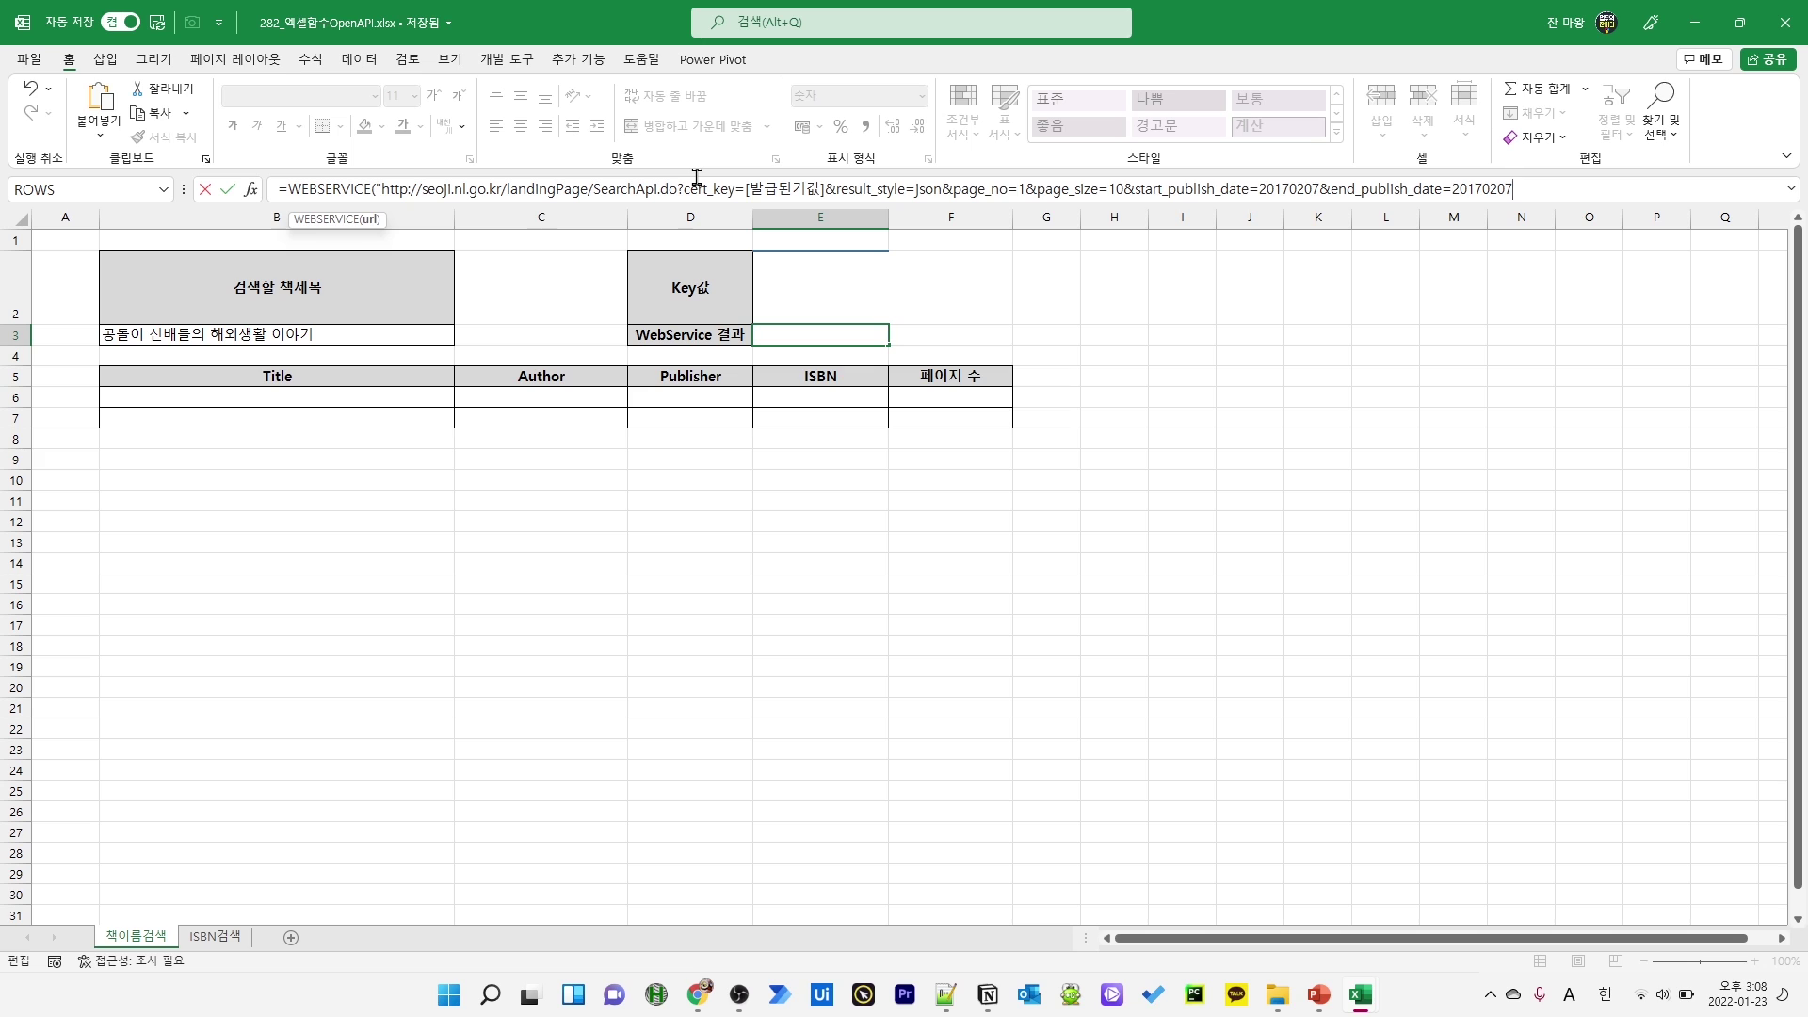
{"action": "type", "text": ")"}
{"action": "left_click", "coordinate": [866, 335]}
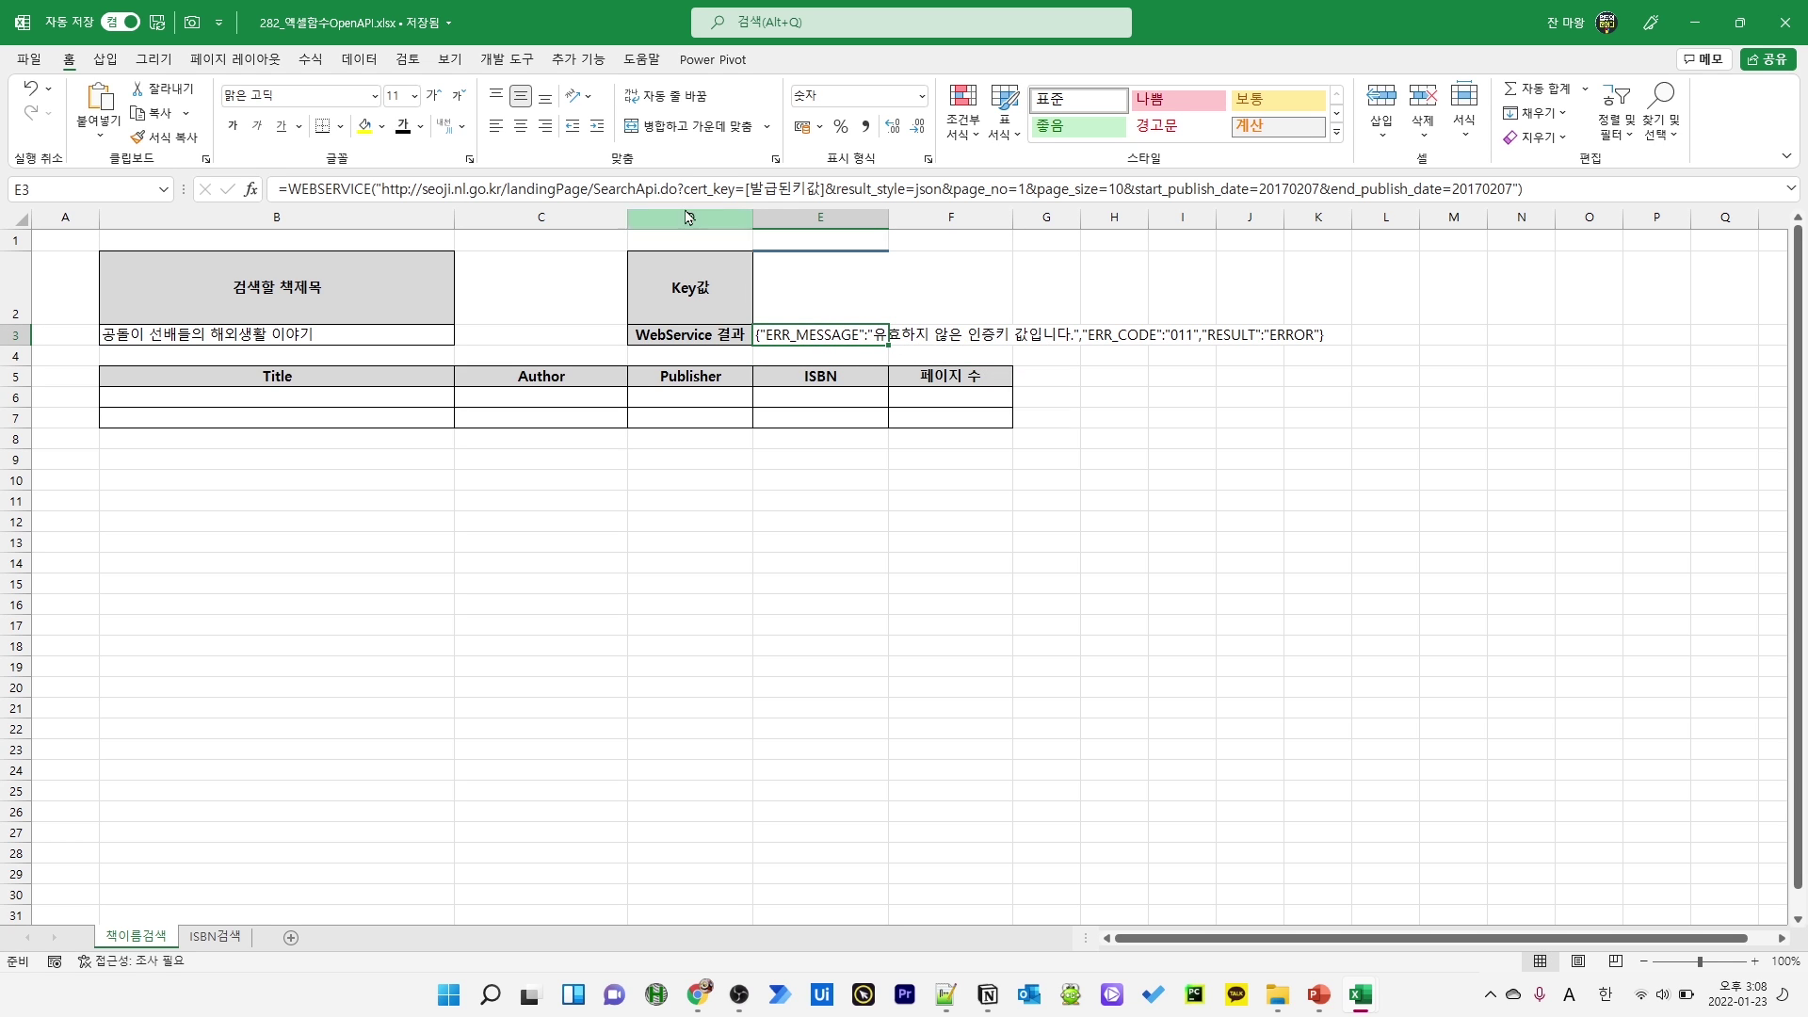
Replace the [발급된키값] placeholder in the E3 formula with a concatenated reference to key cell E2
{"action": "left_click", "coordinate": [745, 188]}
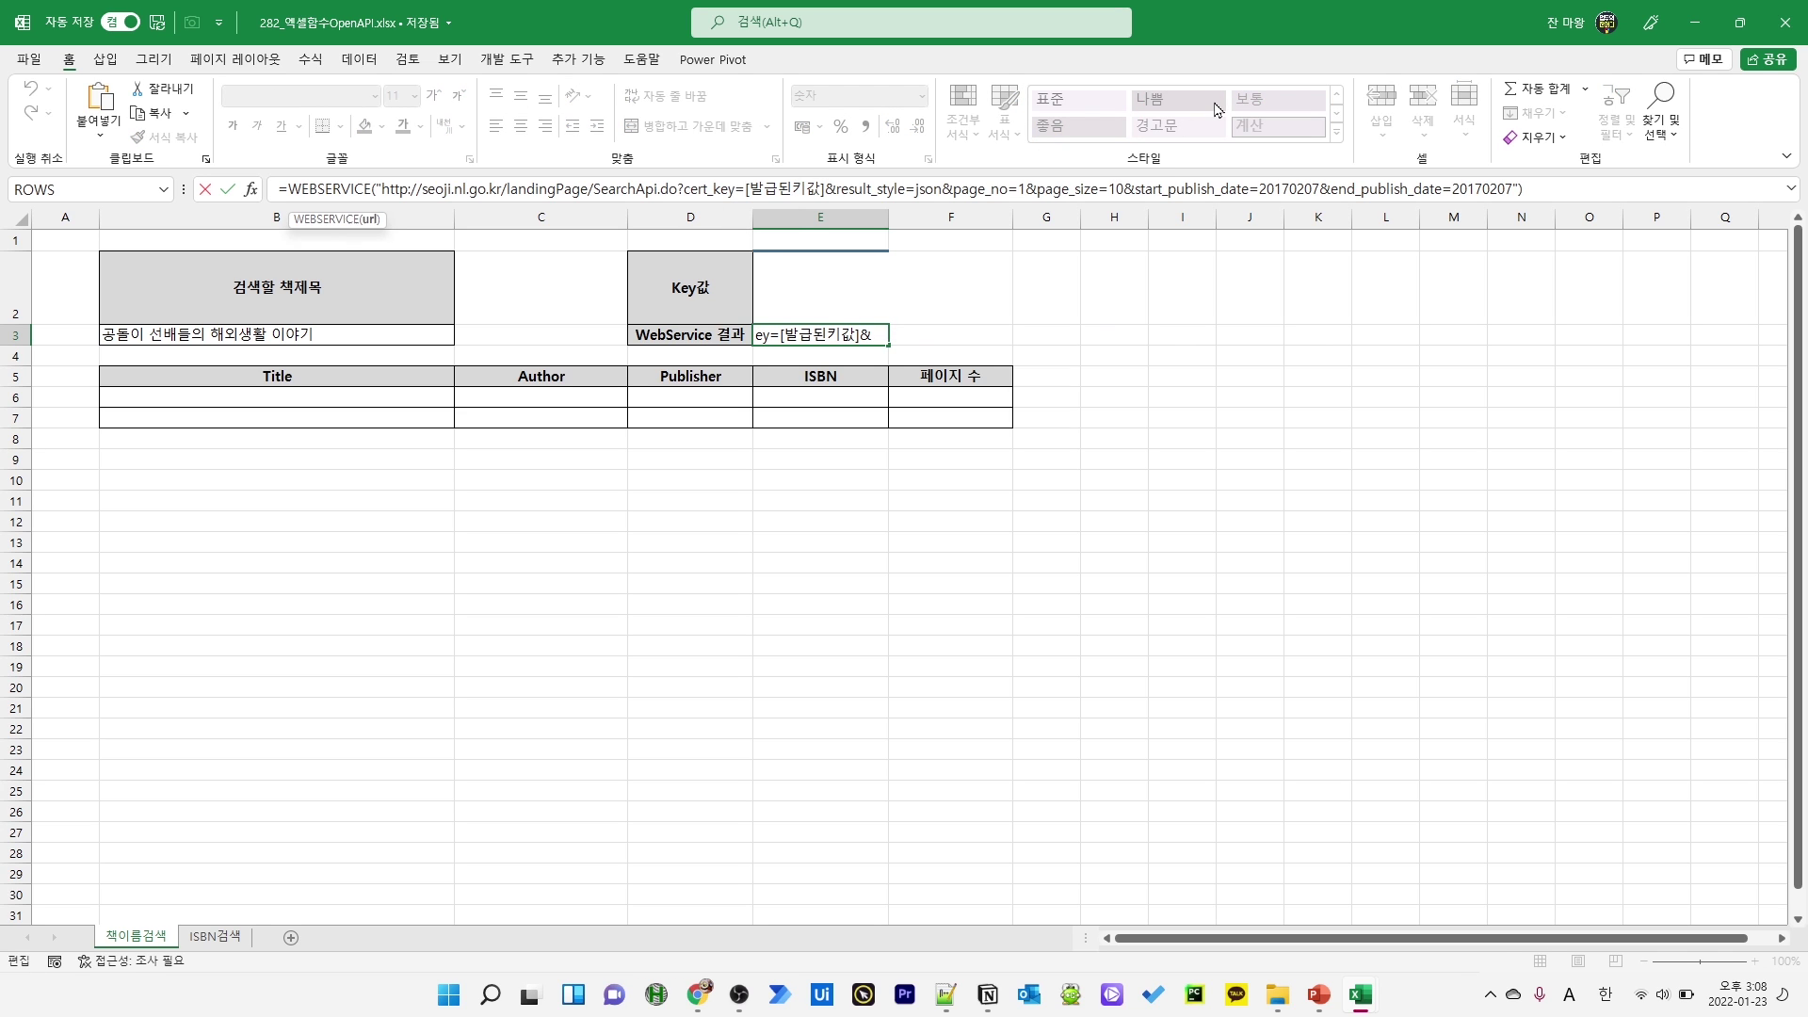
{"action": "key", "text": "Delete"}
{"action": "key", "text": "Delete"}
{"action": "key", "text": "Delete"}
{"action": "key", "text": "Delete"}
{"action": "key", "text": "Delete"}
{"action": "key", "text": "Delete"}
{"action": "key", "text": "Delete"}
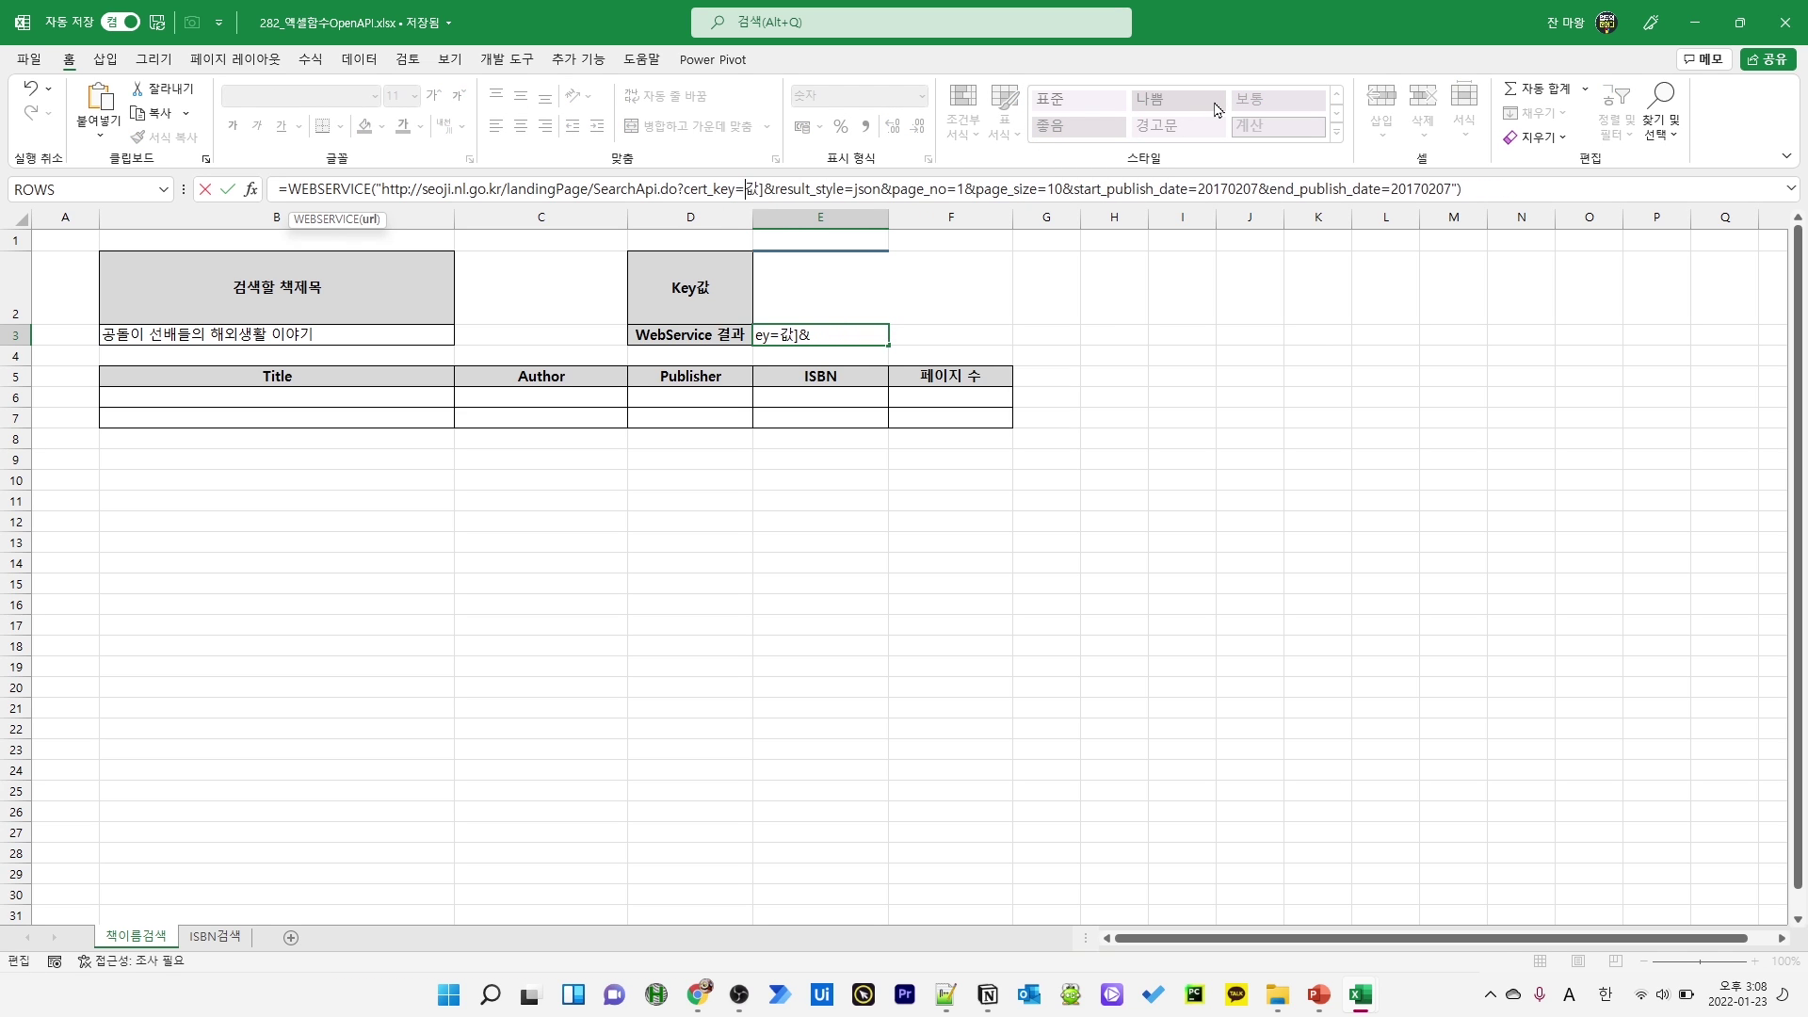
{"action": "type", "text": "\" &"}
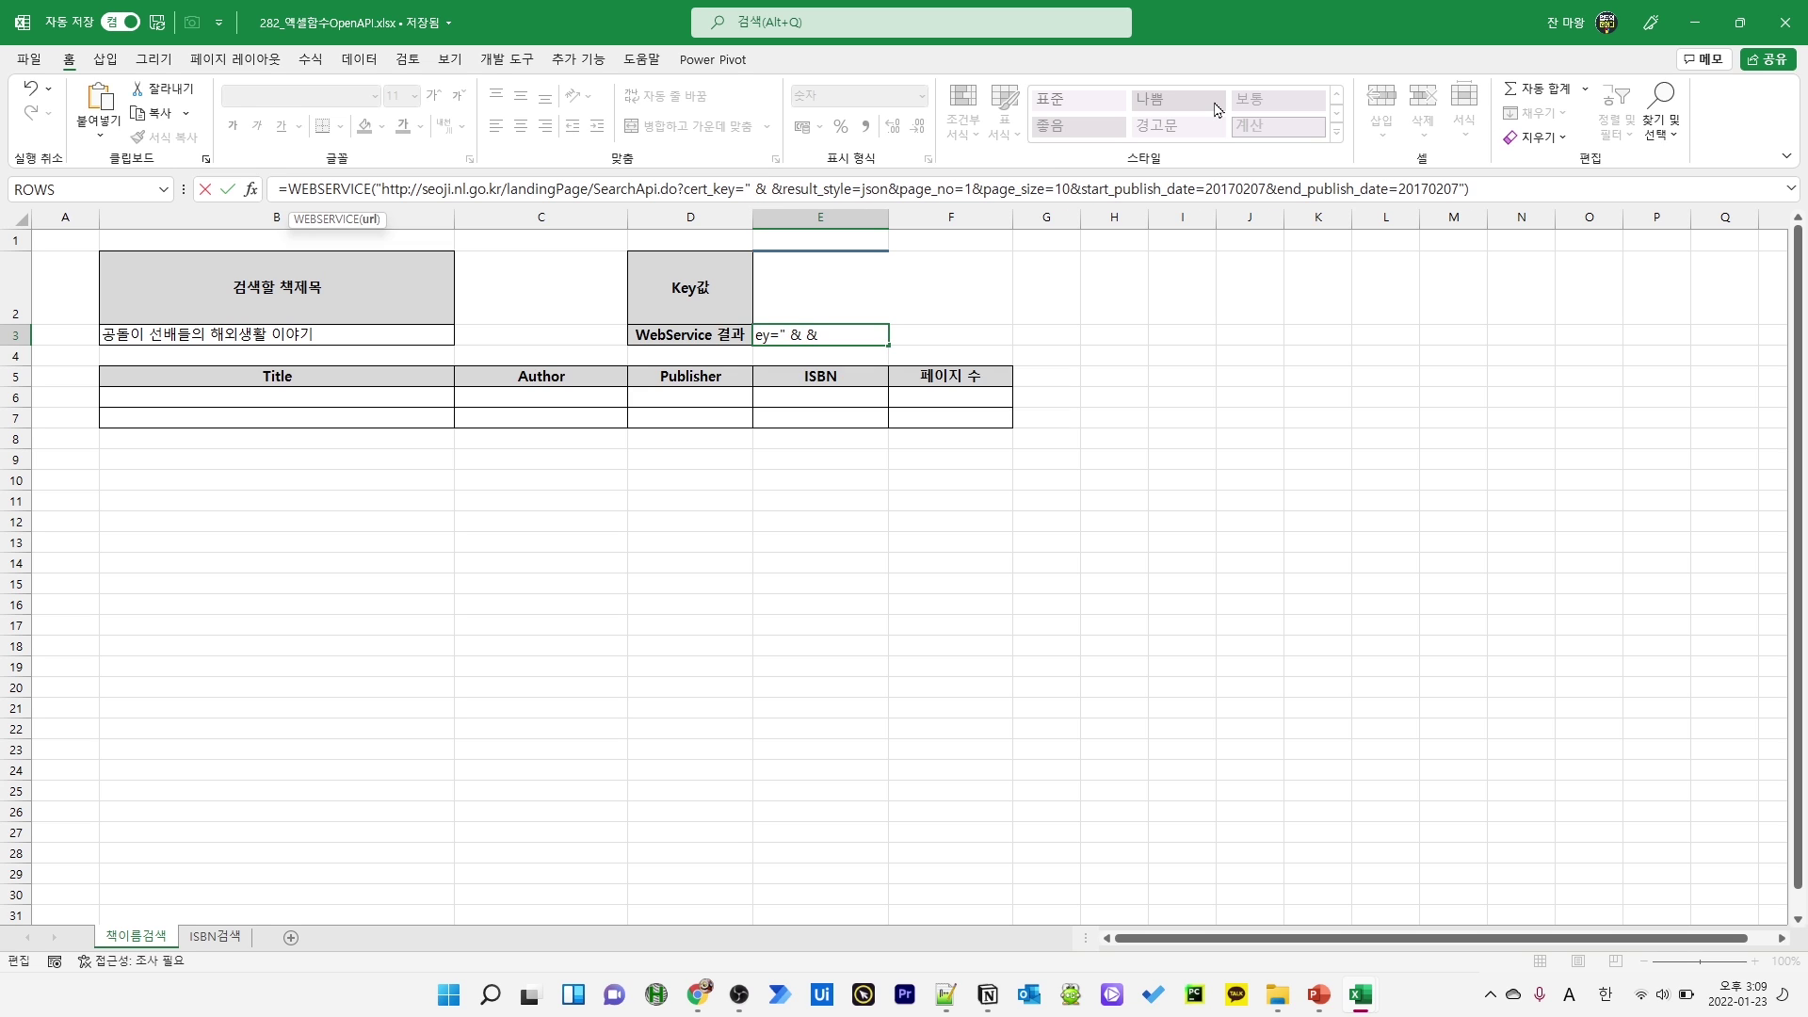
{"action": "left_click", "coordinate": [785, 293]}
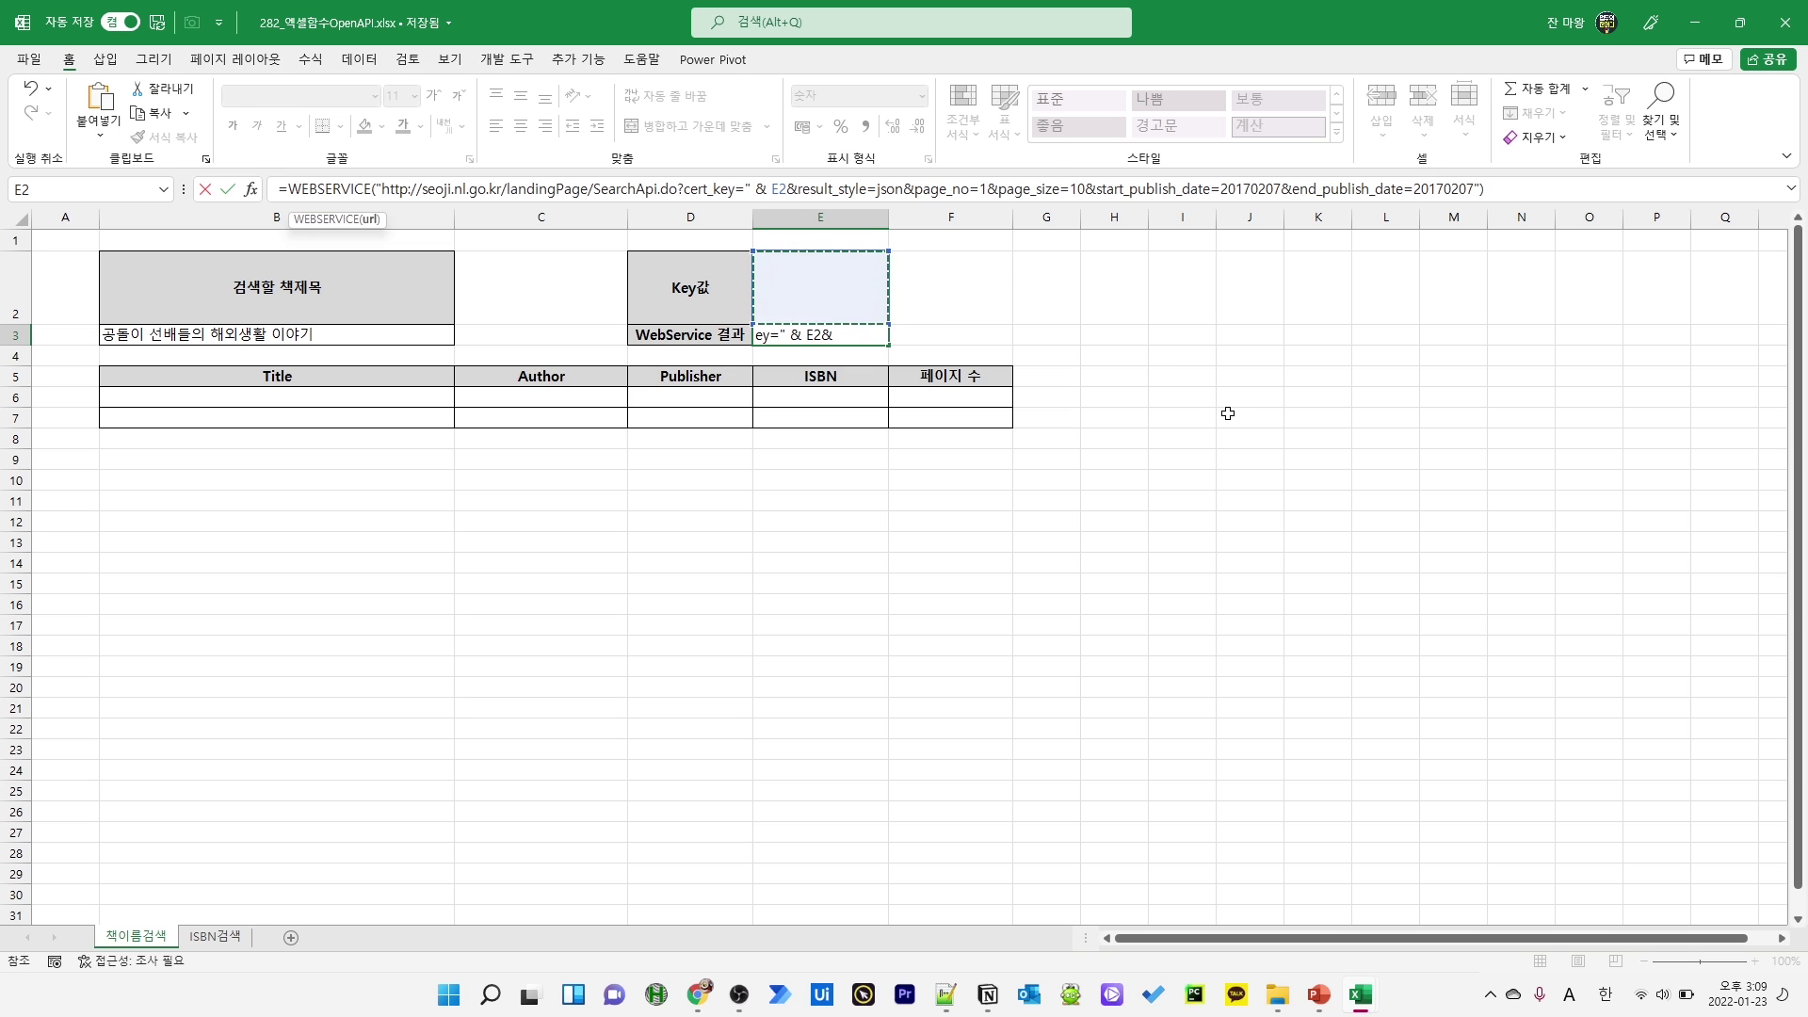
{"action": "type", "text": "& \""}
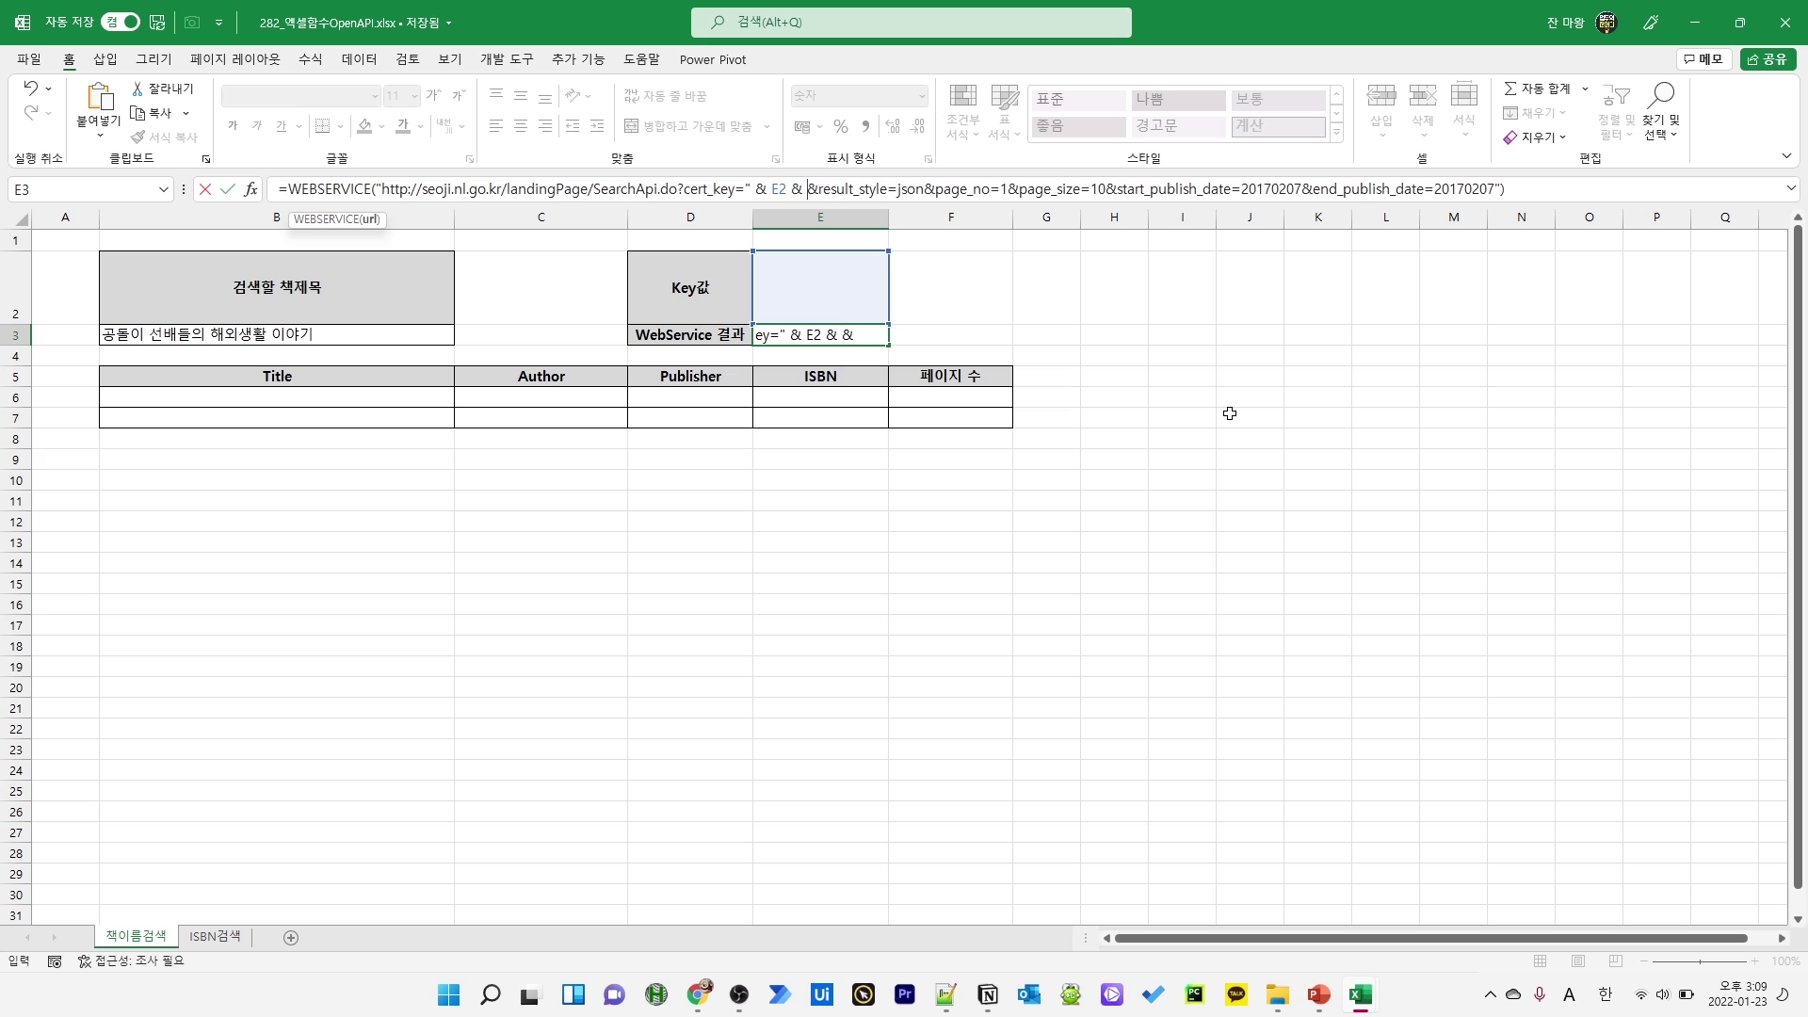
{"action": "key", "text": "ctrl+Return"}
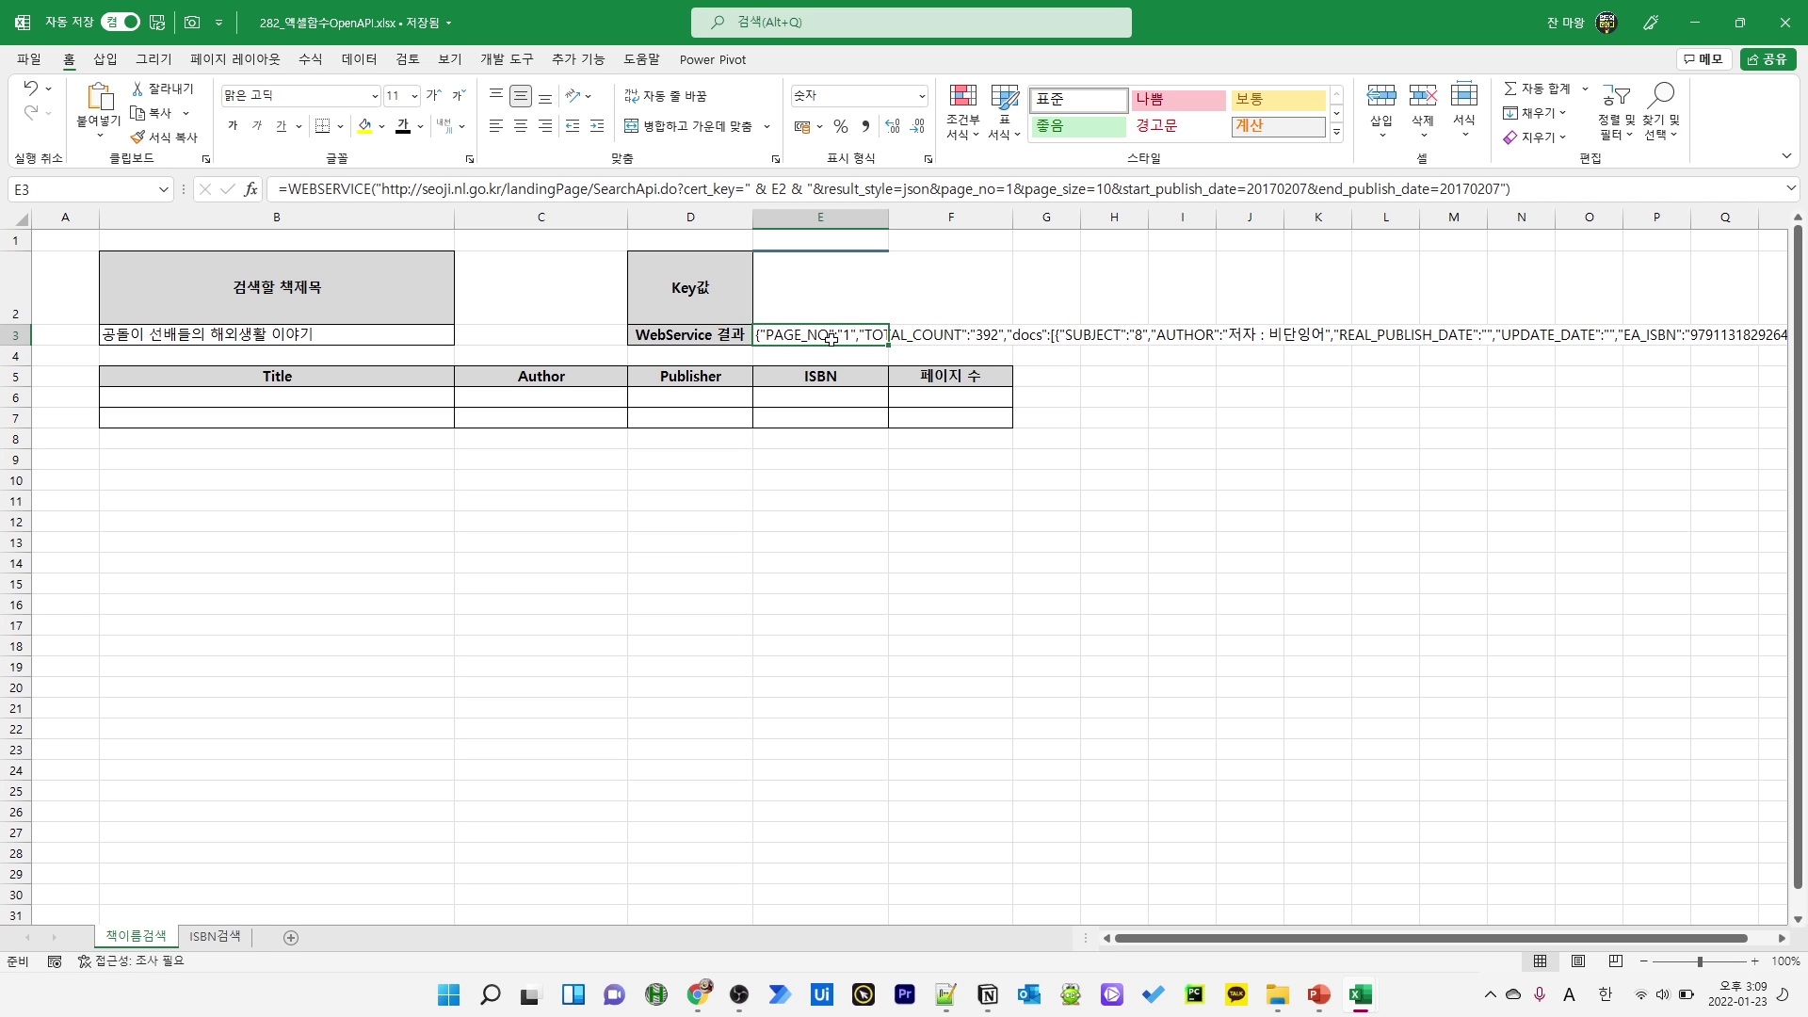
Set the result_style parameter in the E3 WEBSERVICE formula to xml
{"action": "double_click", "coordinate": [917, 189]}
{"action": "type", "text": "x"}
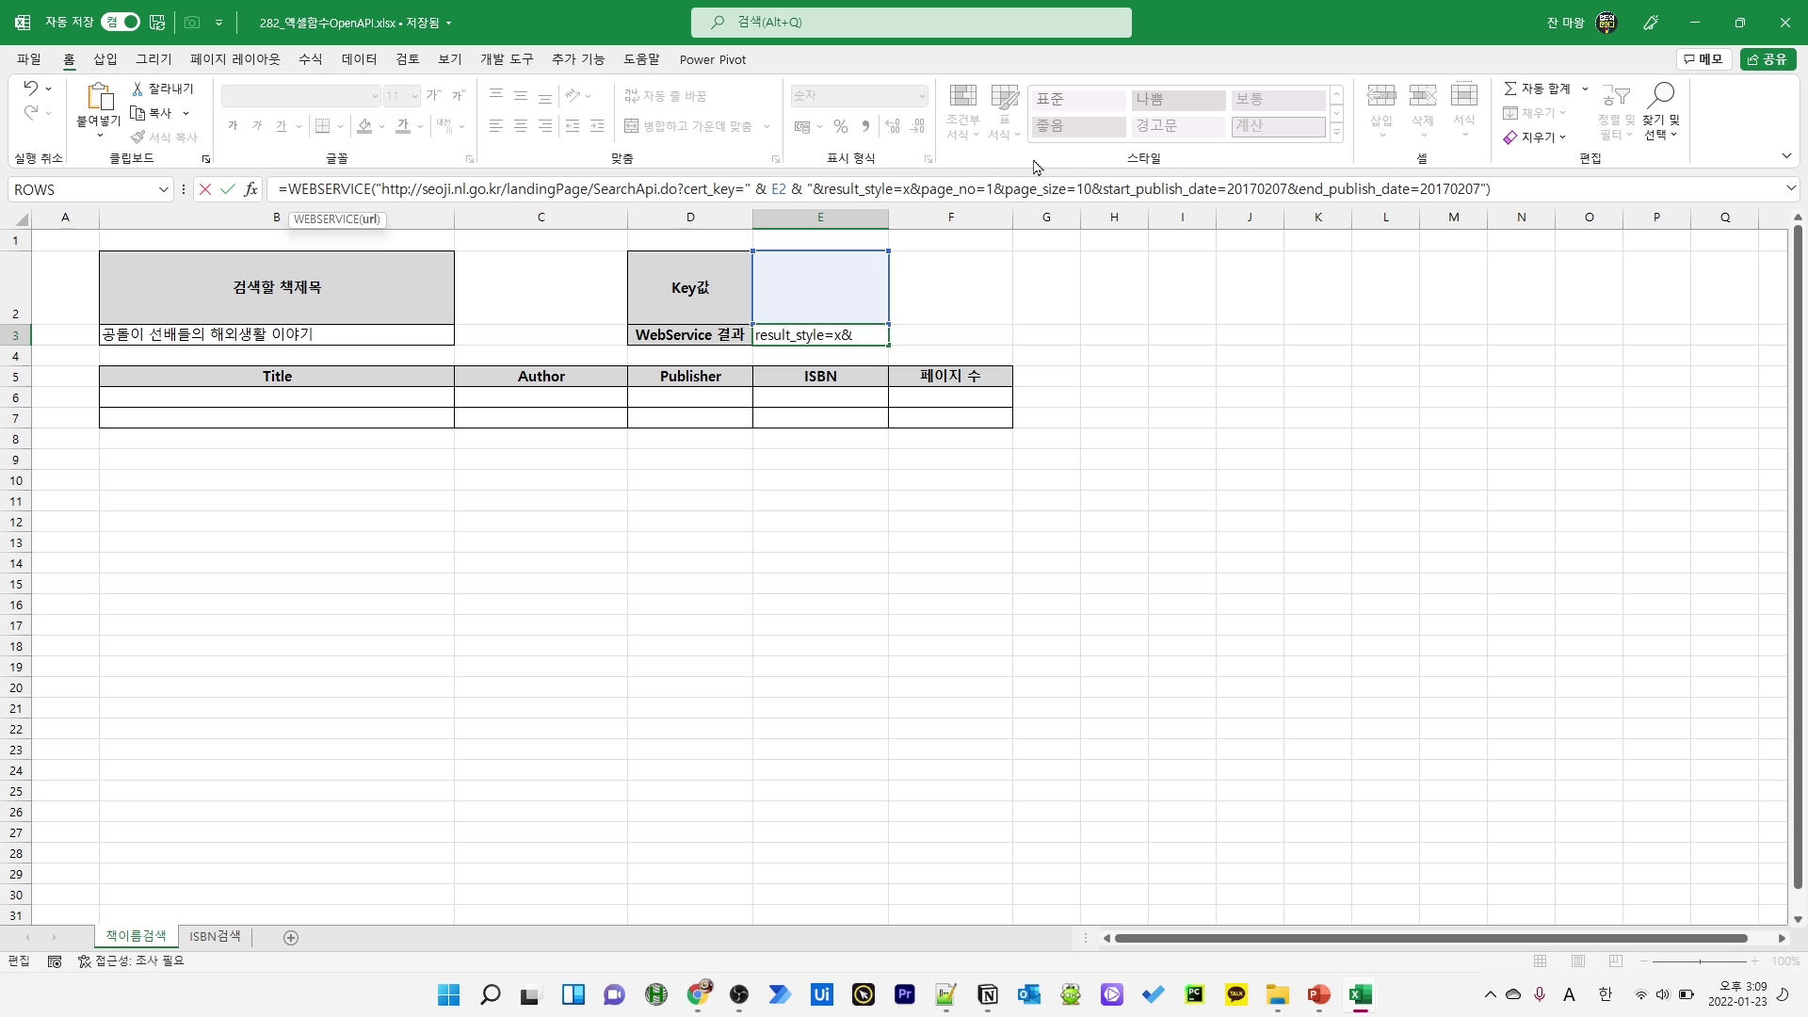
{"action": "type", "text": "ml"}
{"action": "key", "text": "Return"}
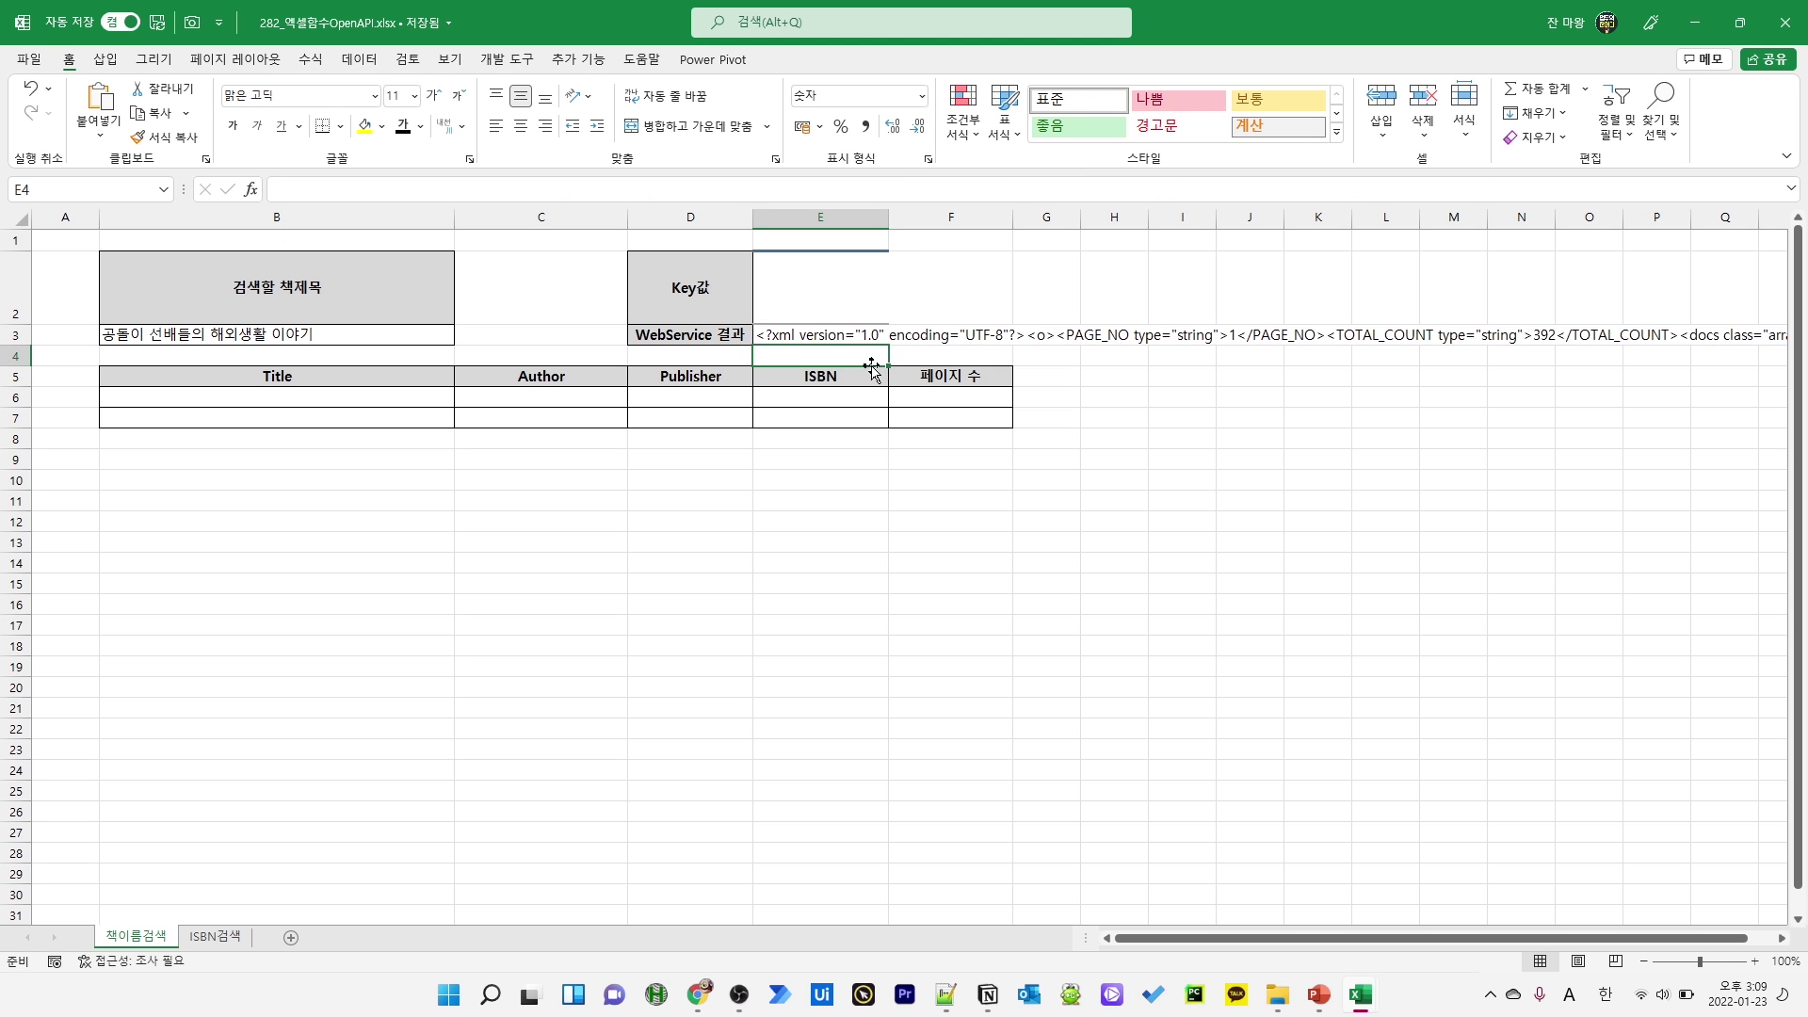
Copy the WebService result in E3 and paste it as values only into cell E9
{"action": "left_click", "coordinate": [838, 338]}
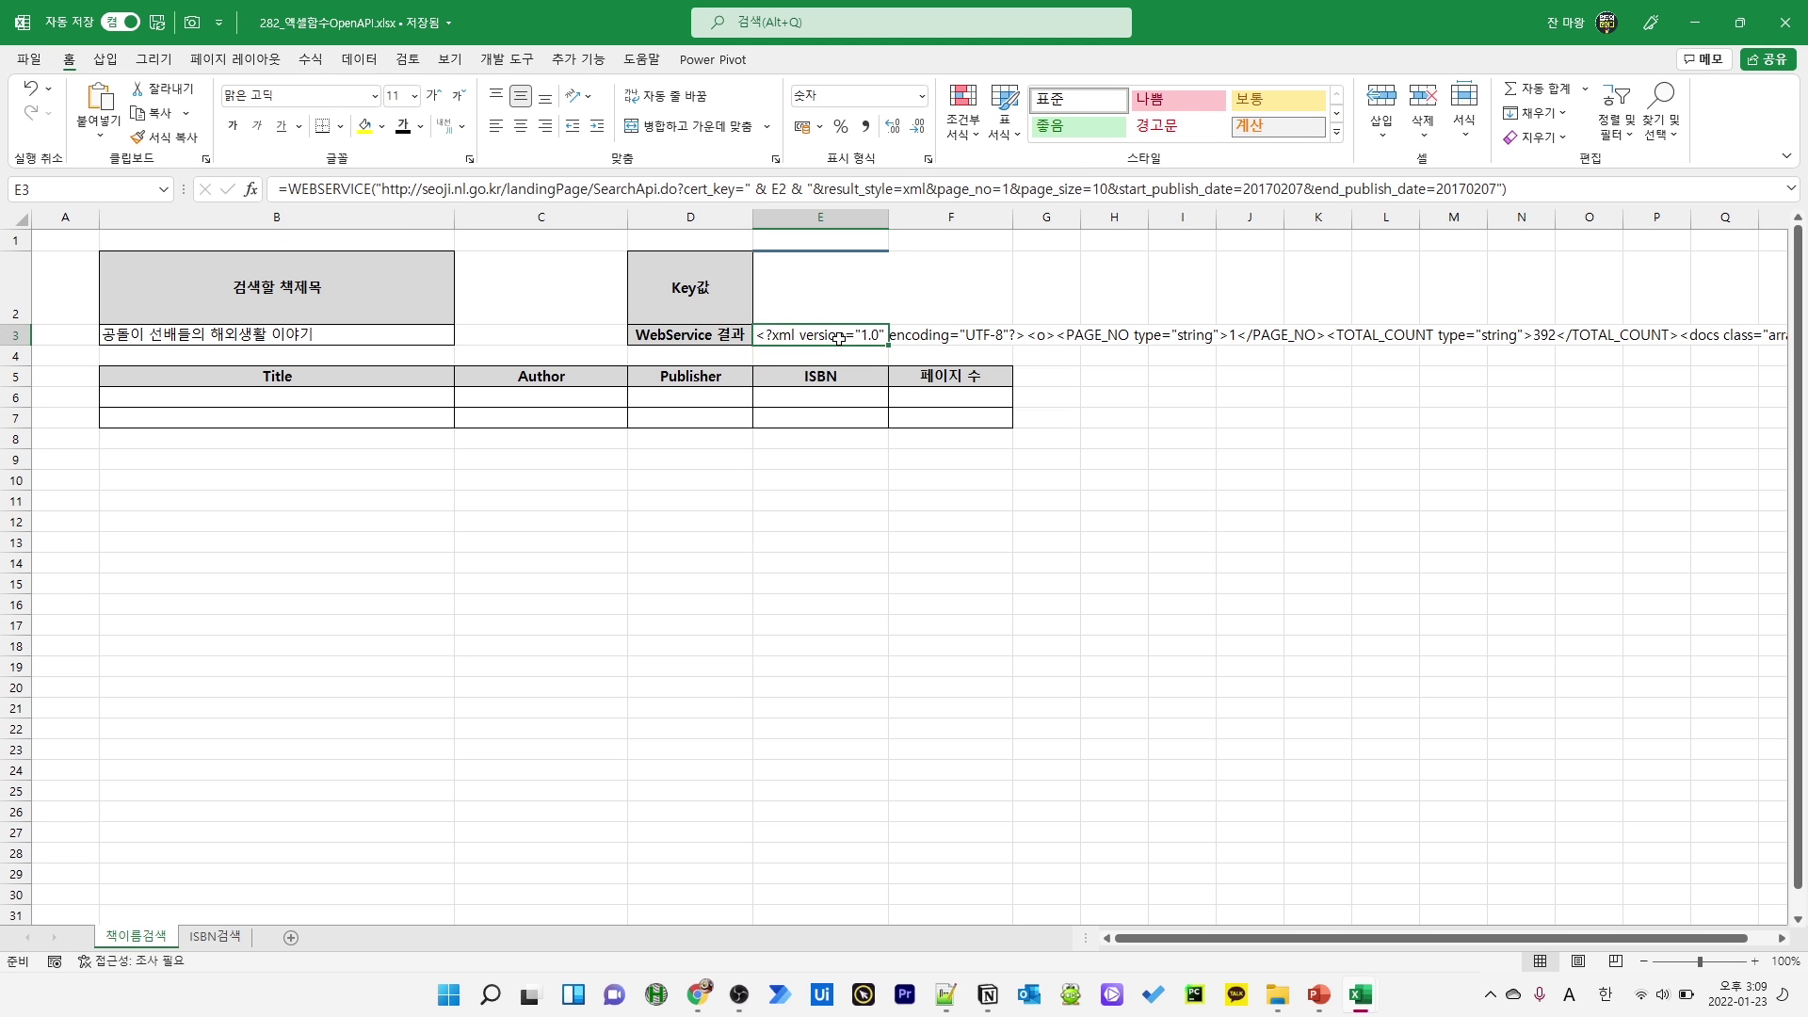
{"action": "key", "text": "ctrl+c"}
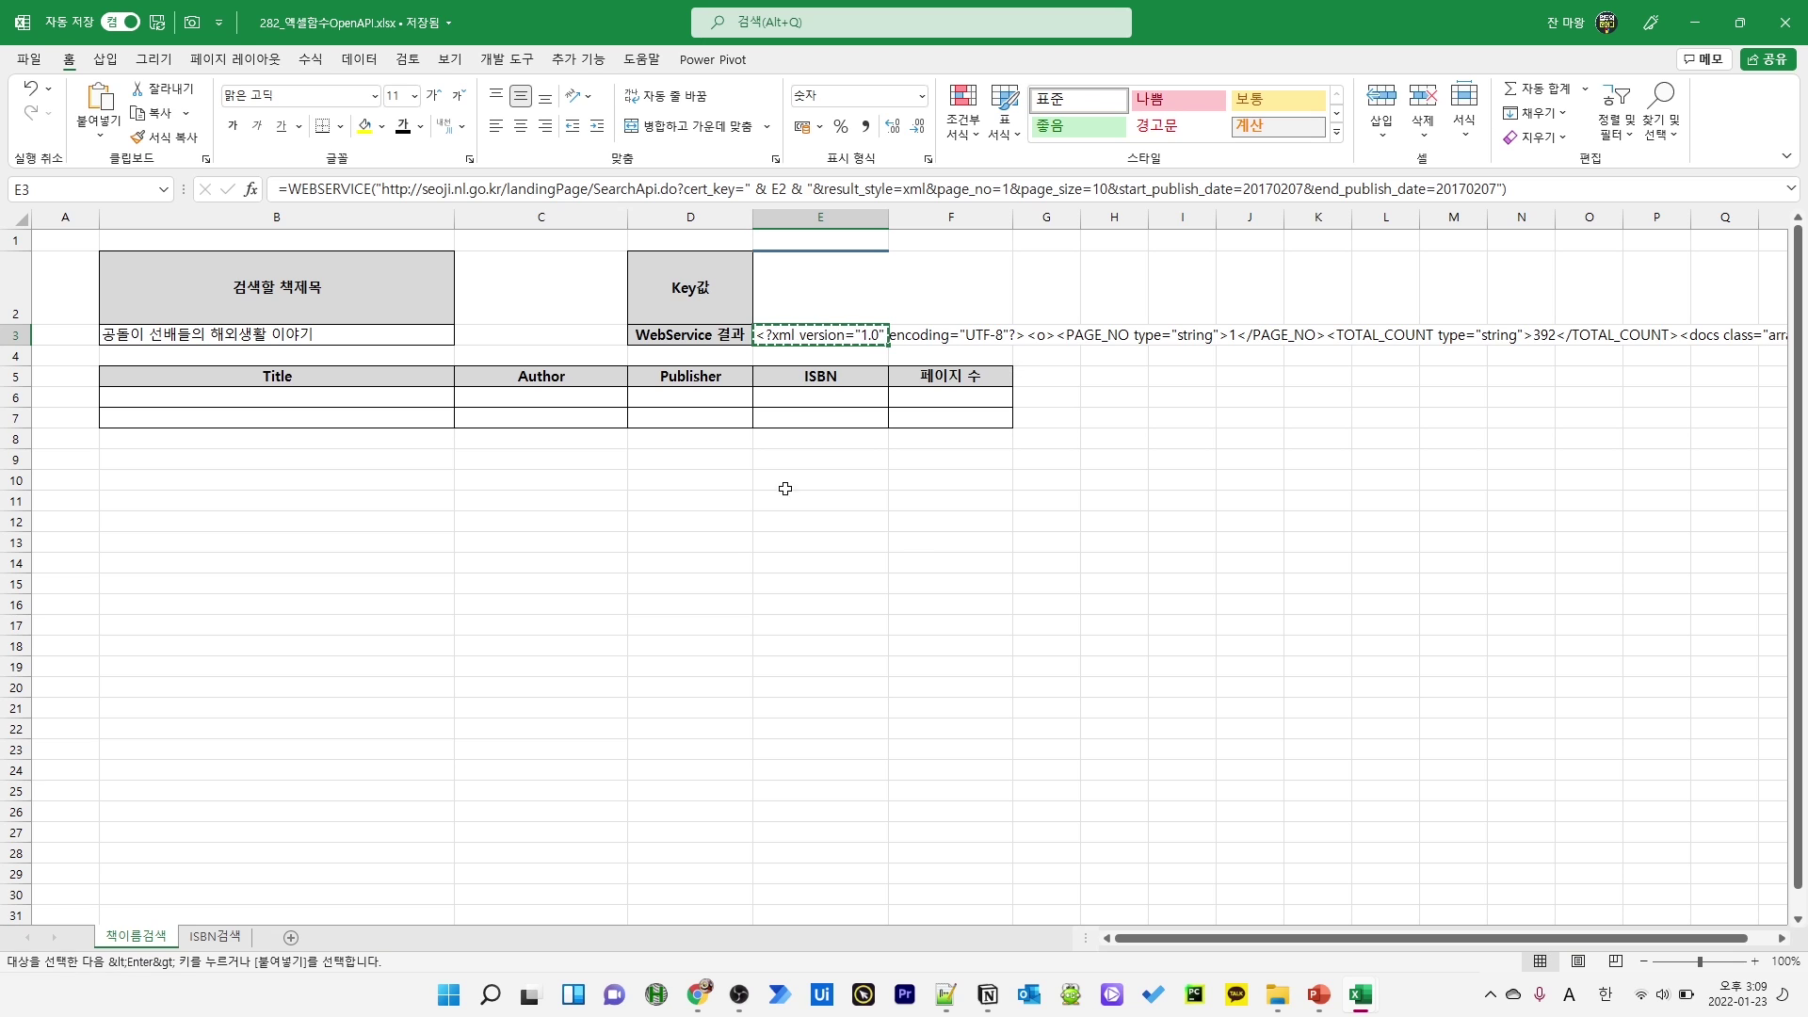
{"action": "left_click", "coordinate": [779, 460]}
{"action": "right_click", "coordinate": [779, 460]}
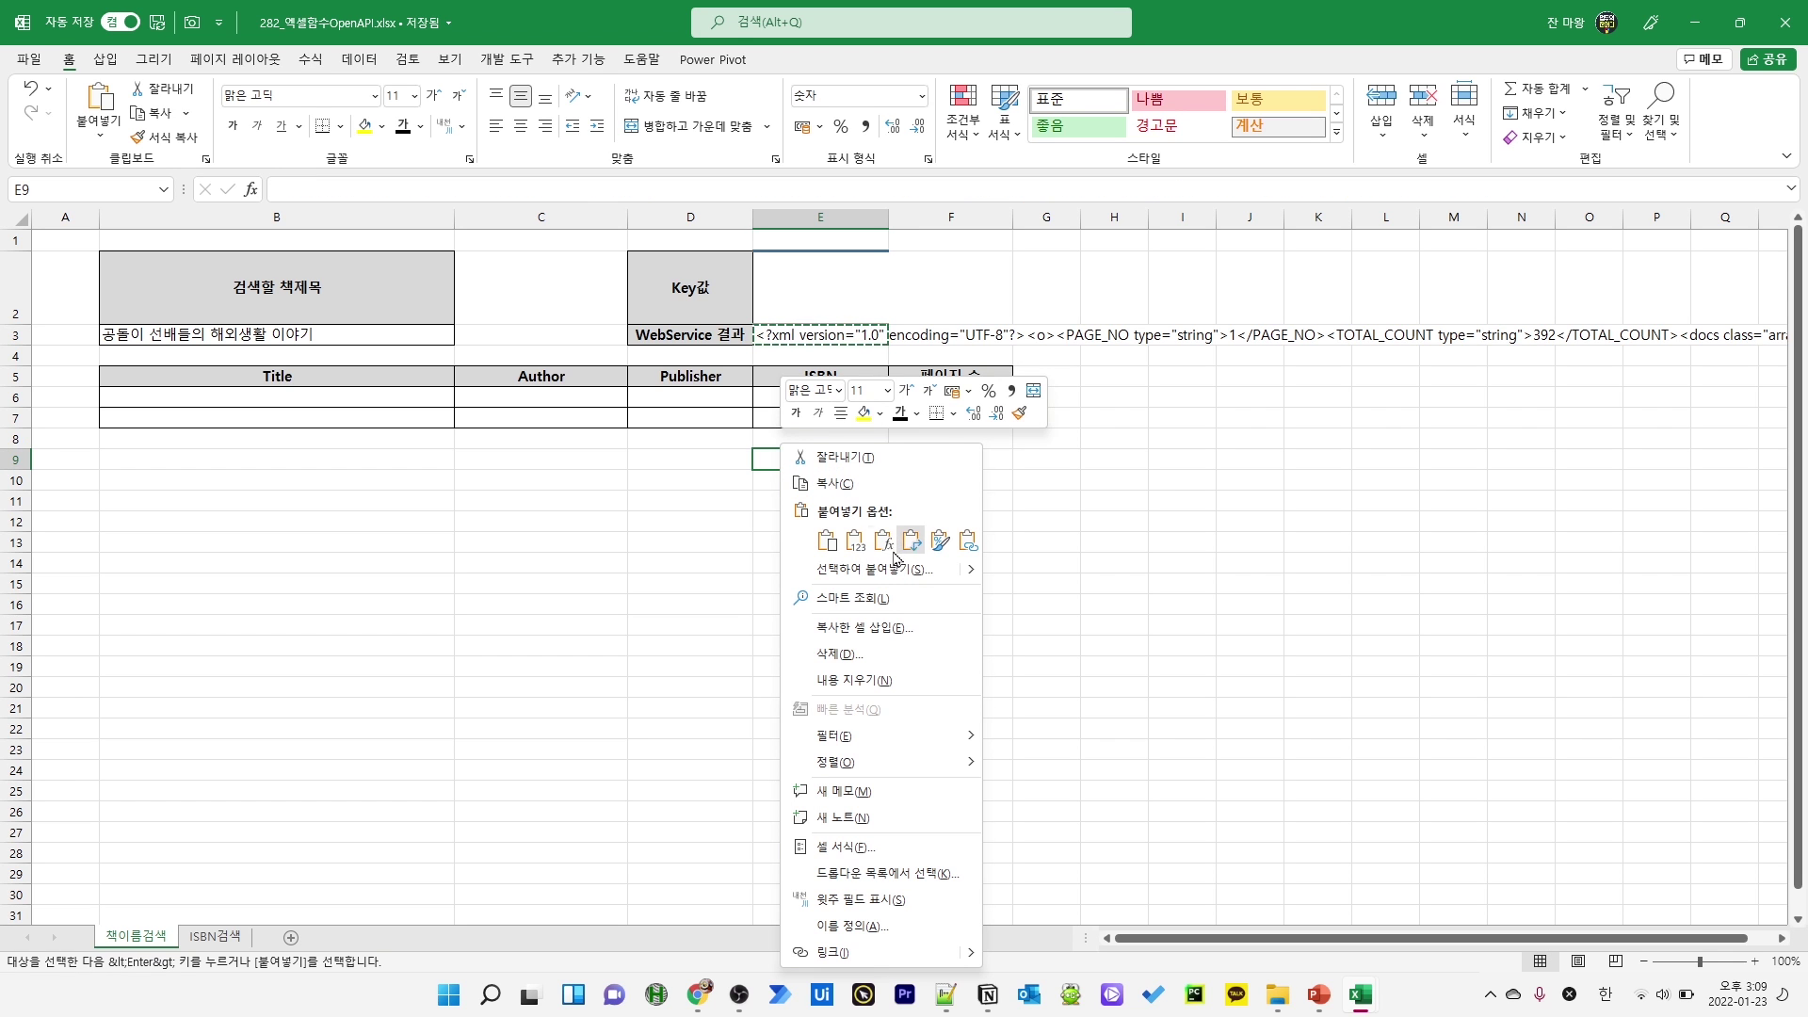
{"action": "left_click", "coordinate": [855, 541]}
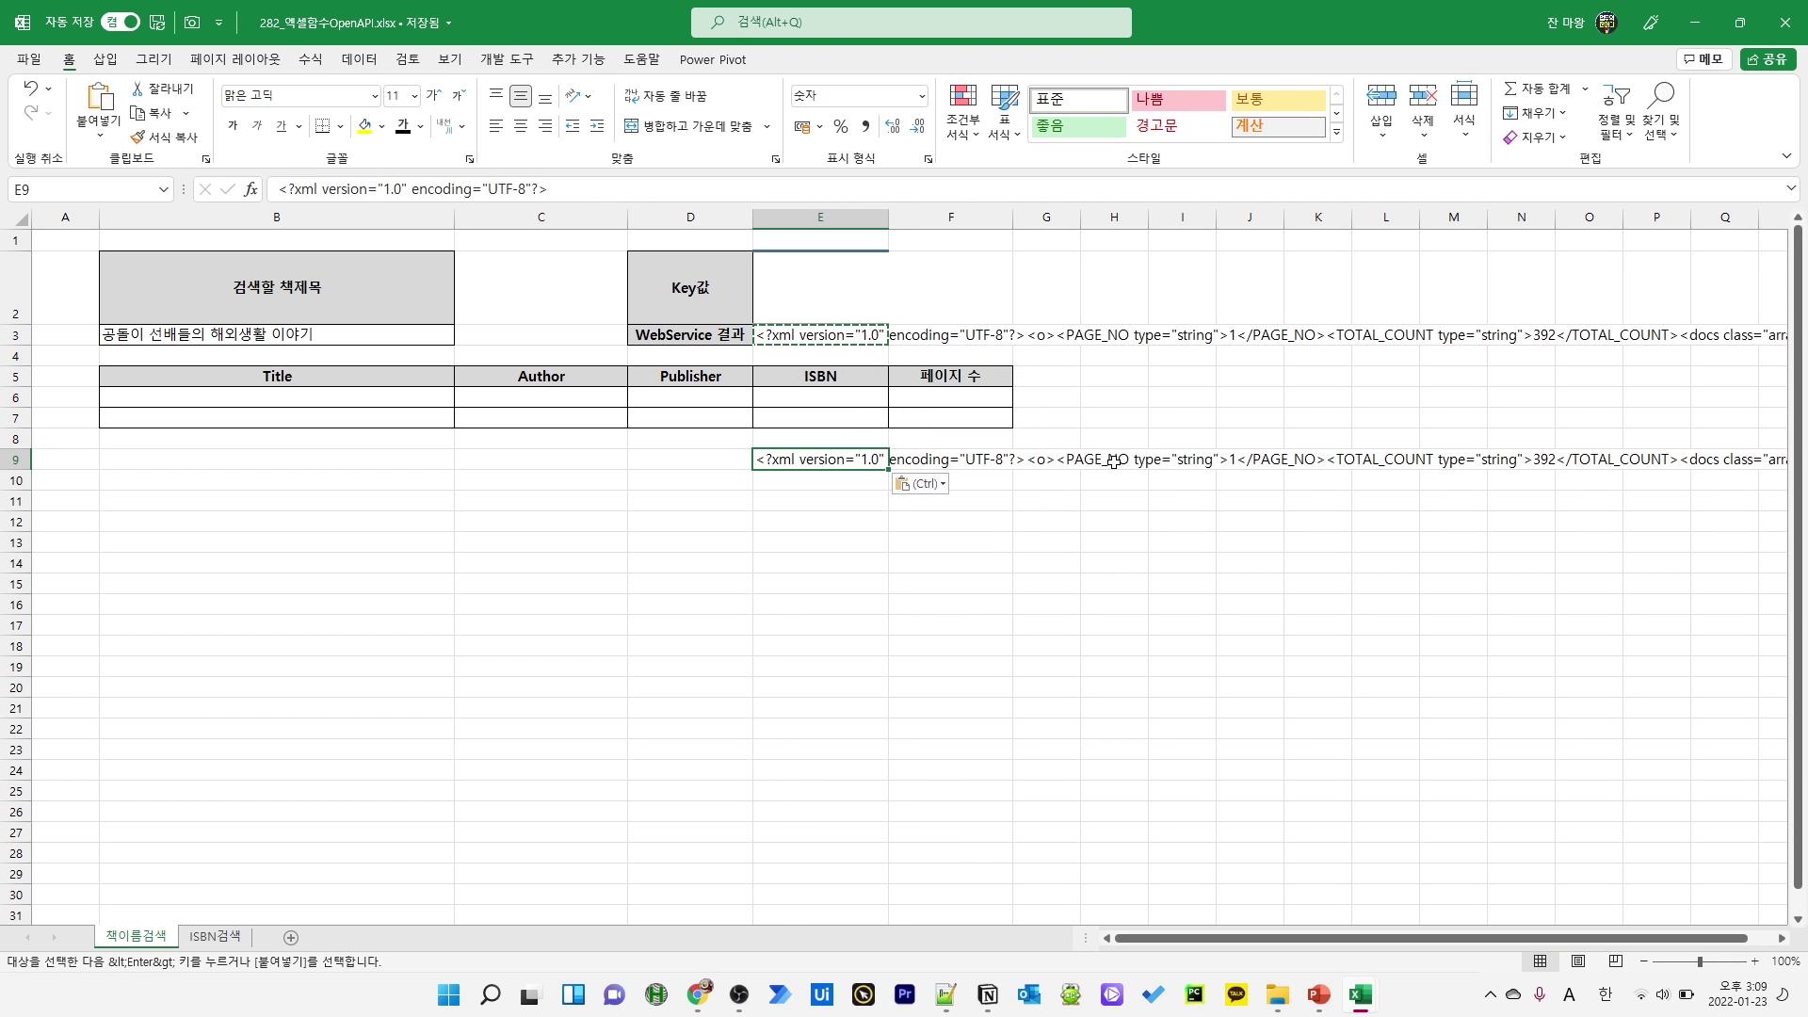
Copy the XML text in cell E9 and paste it into the blank document in Notepad++
{"action": "key", "text": "ctrl+c"}
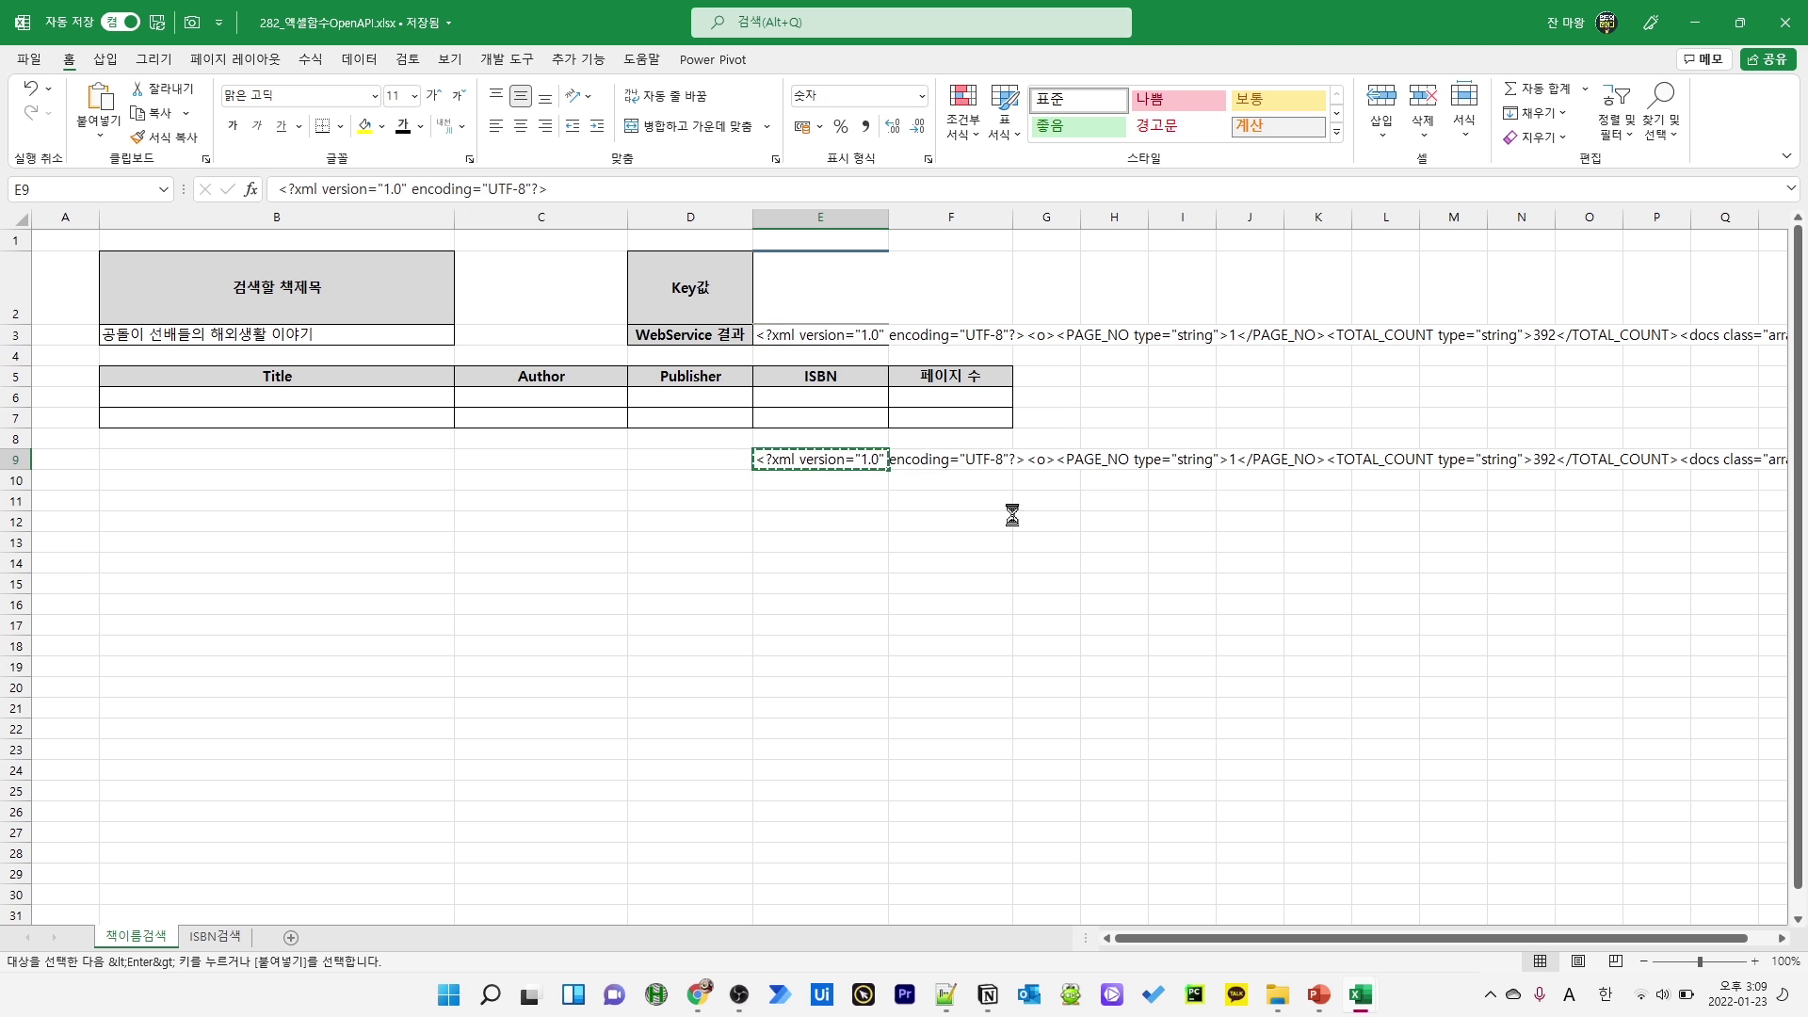
{"action": "left_click", "coordinate": [949, 997]}
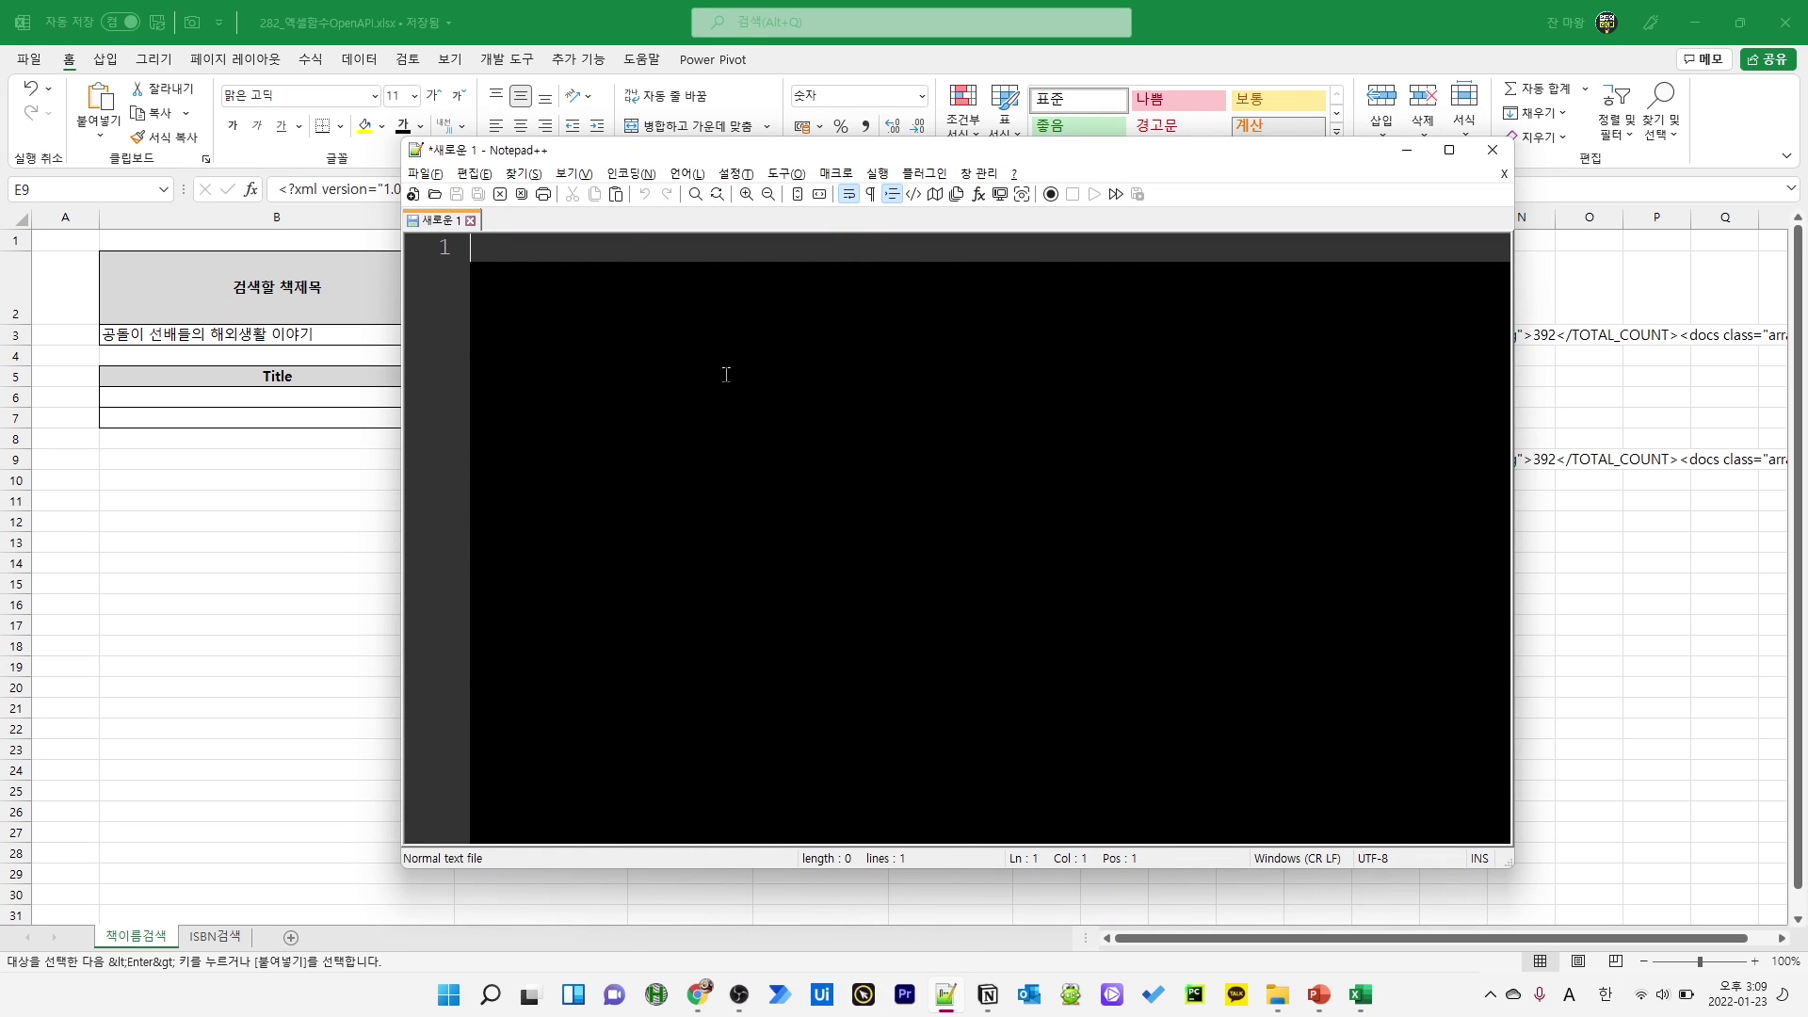
{"action": "key", "text": "ctrl+v"}
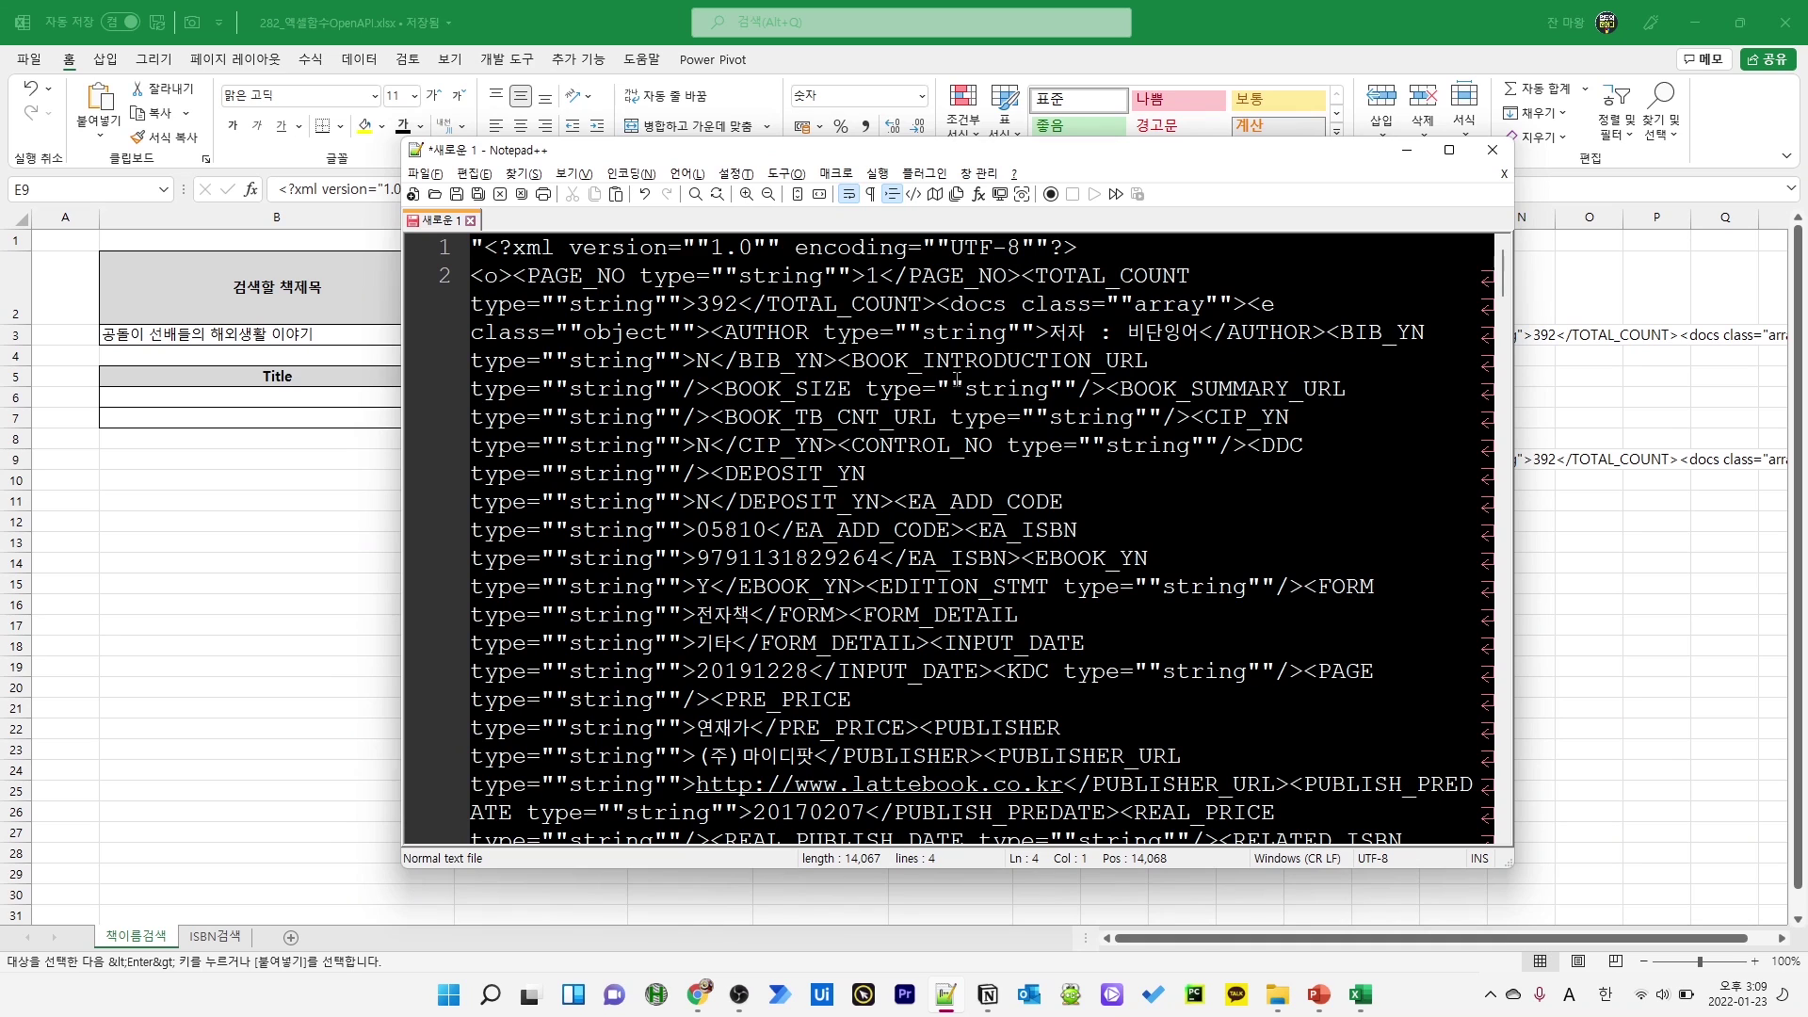
Replace every >< in the pasted XML text with >\n< so that each tag starts on its own line
{"action": "key", "text": "ctrl+a"}
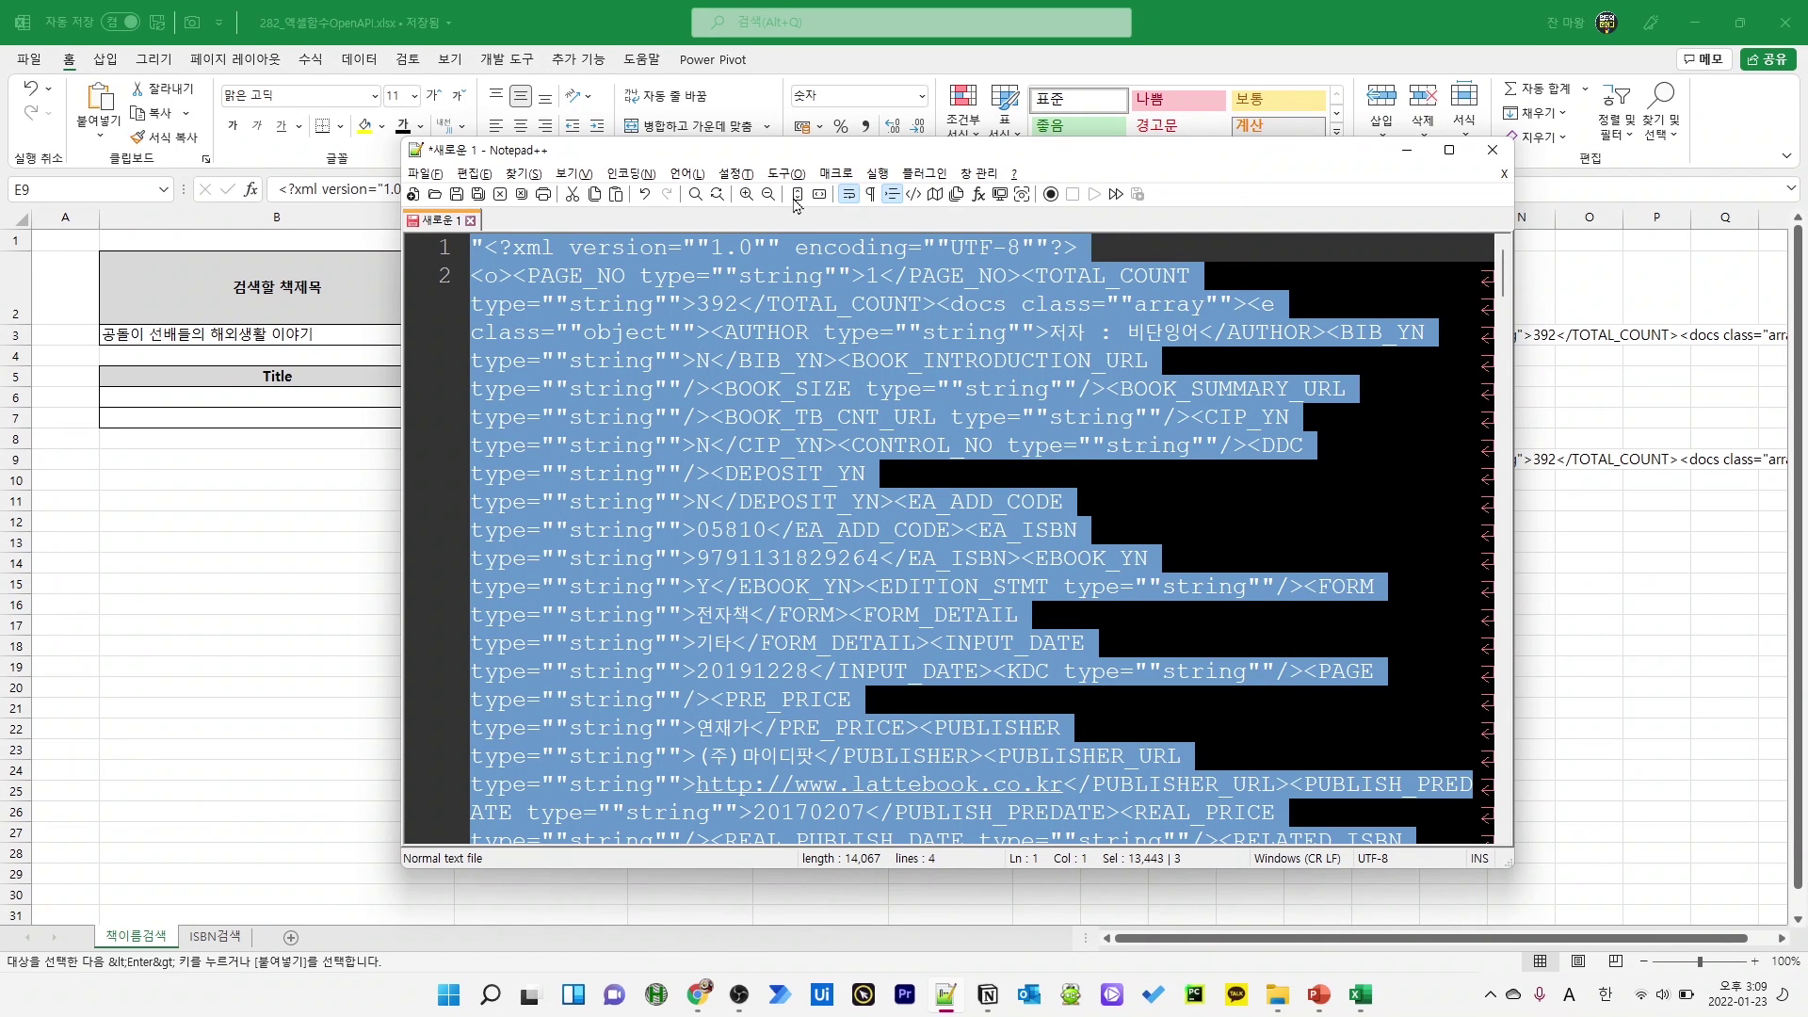
{"action": "key", "text": "ctrl+h"}
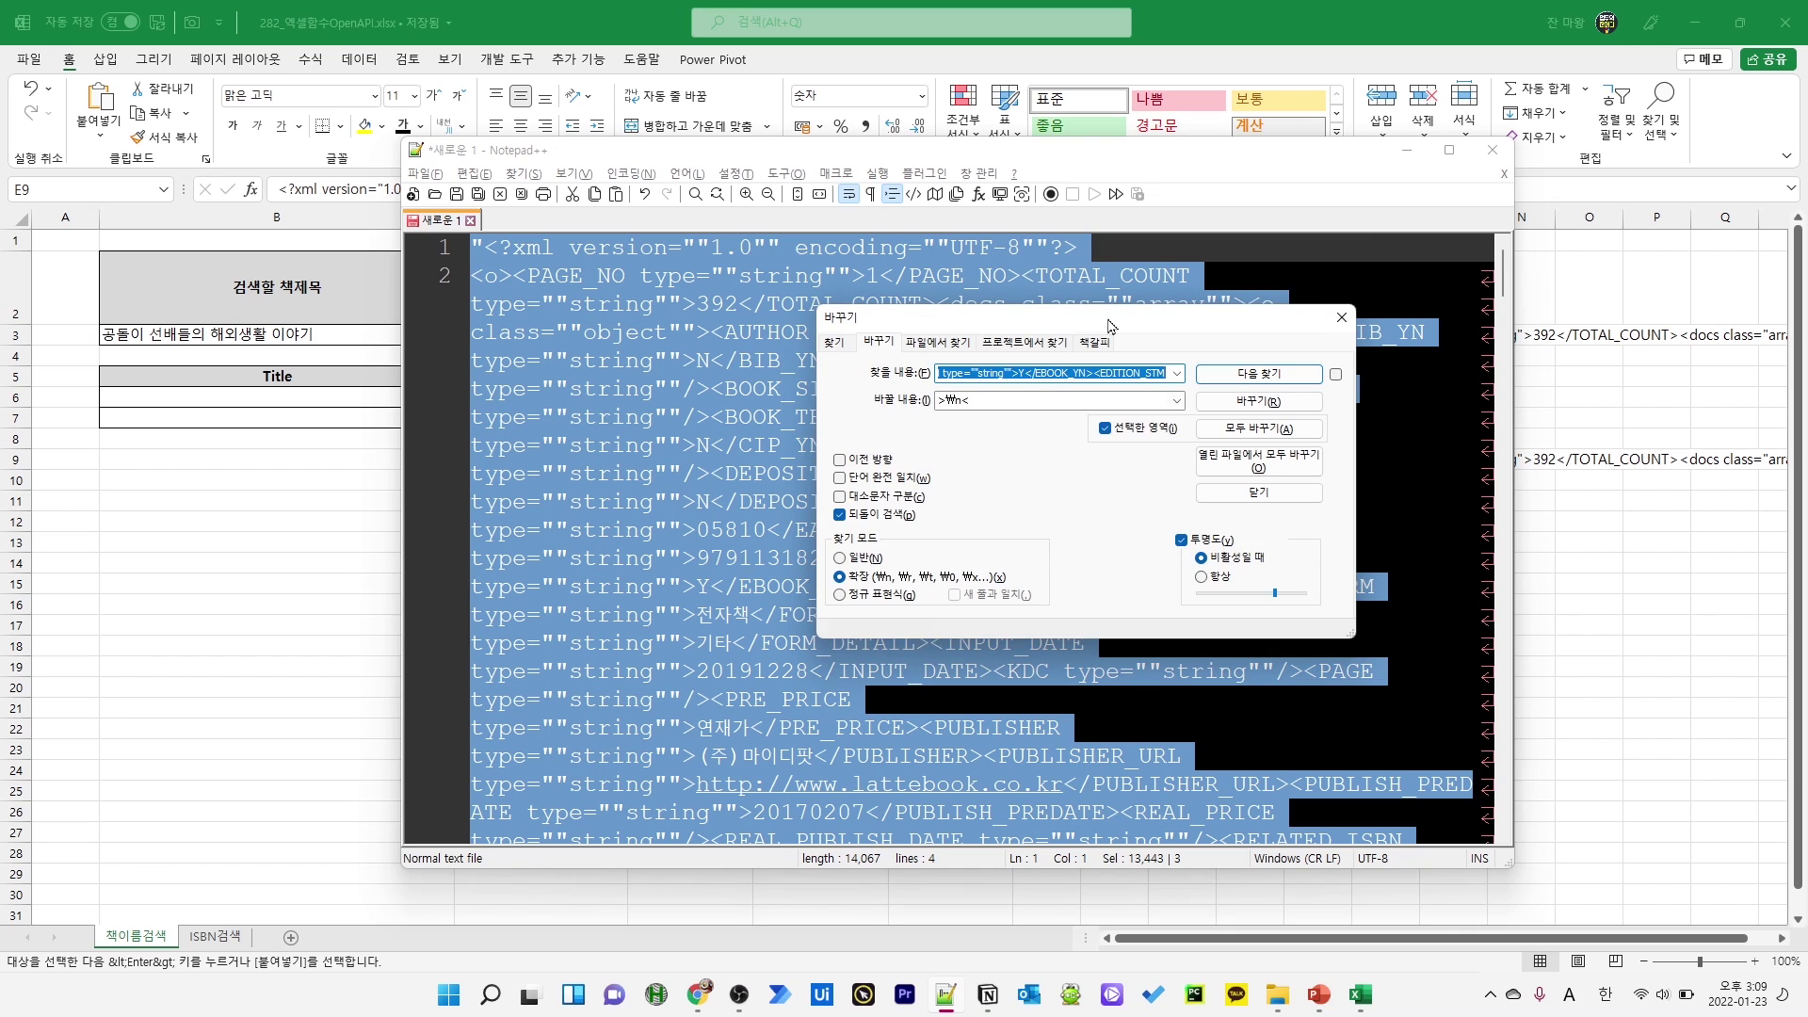
{"action": "type", "text": "><"}
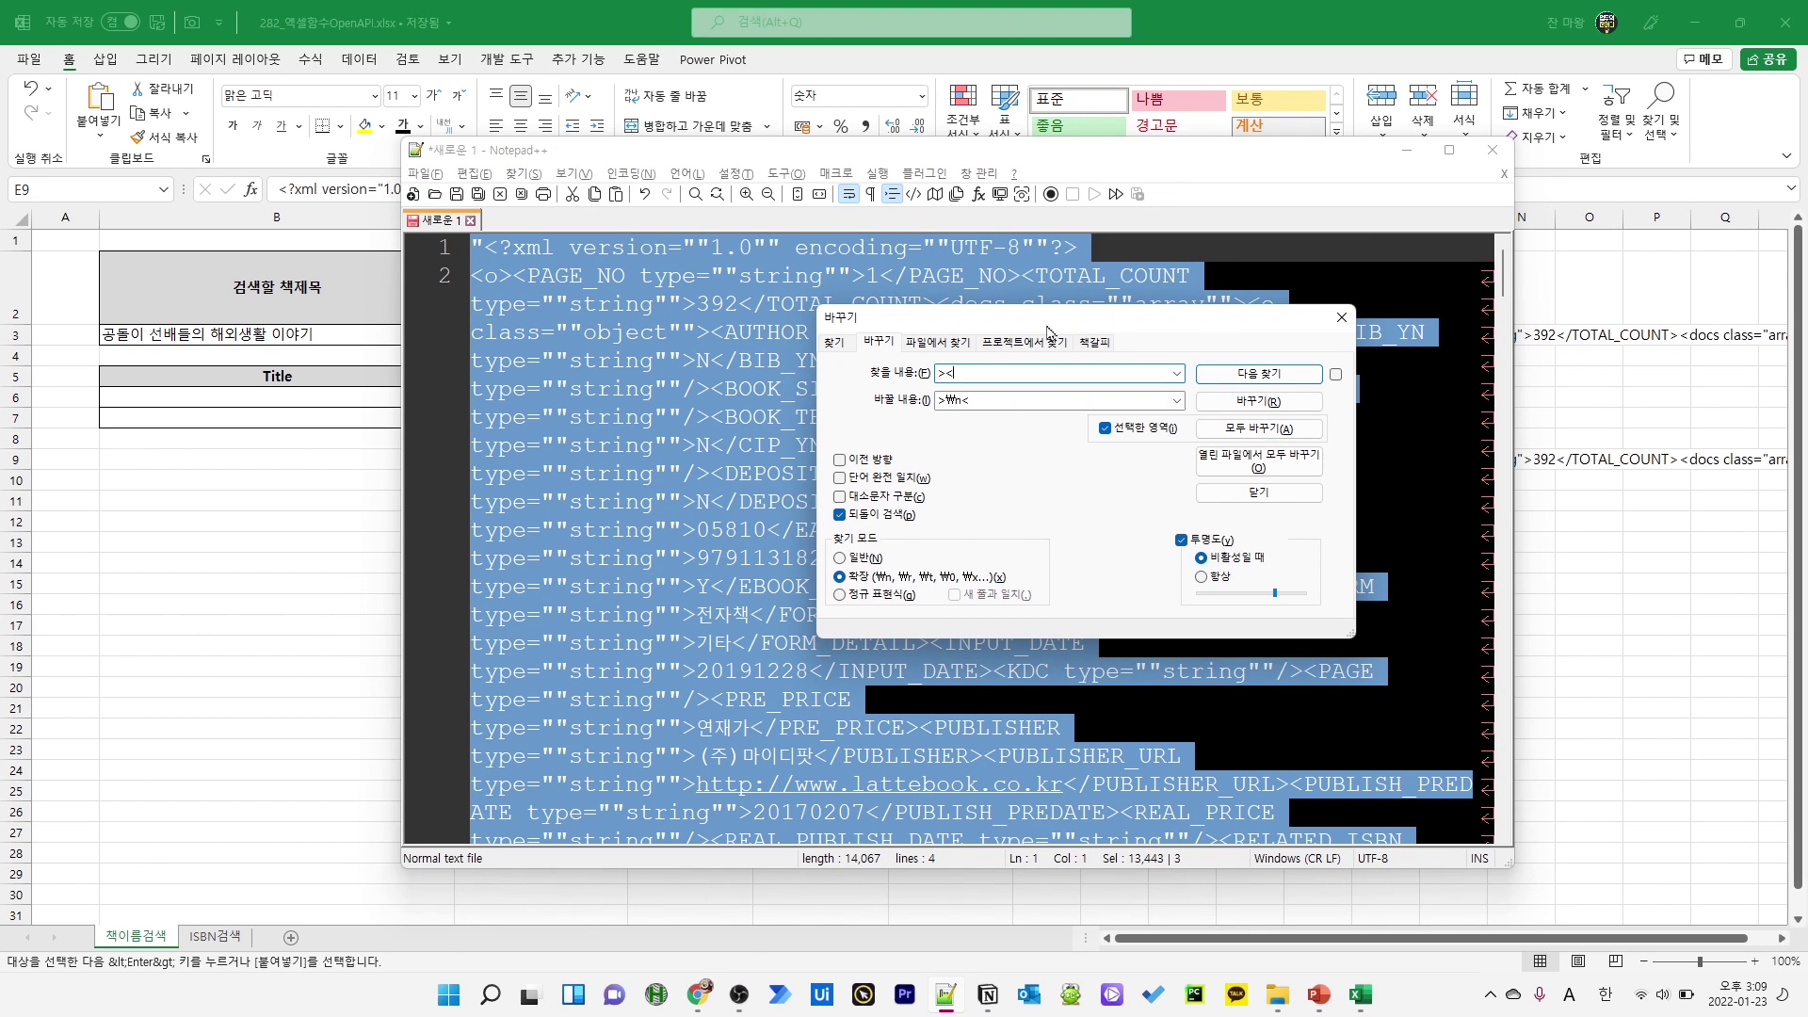
{"action": "left_click_drag", "start_coordinate": [941, 399], "coordinate": [972, 400]}
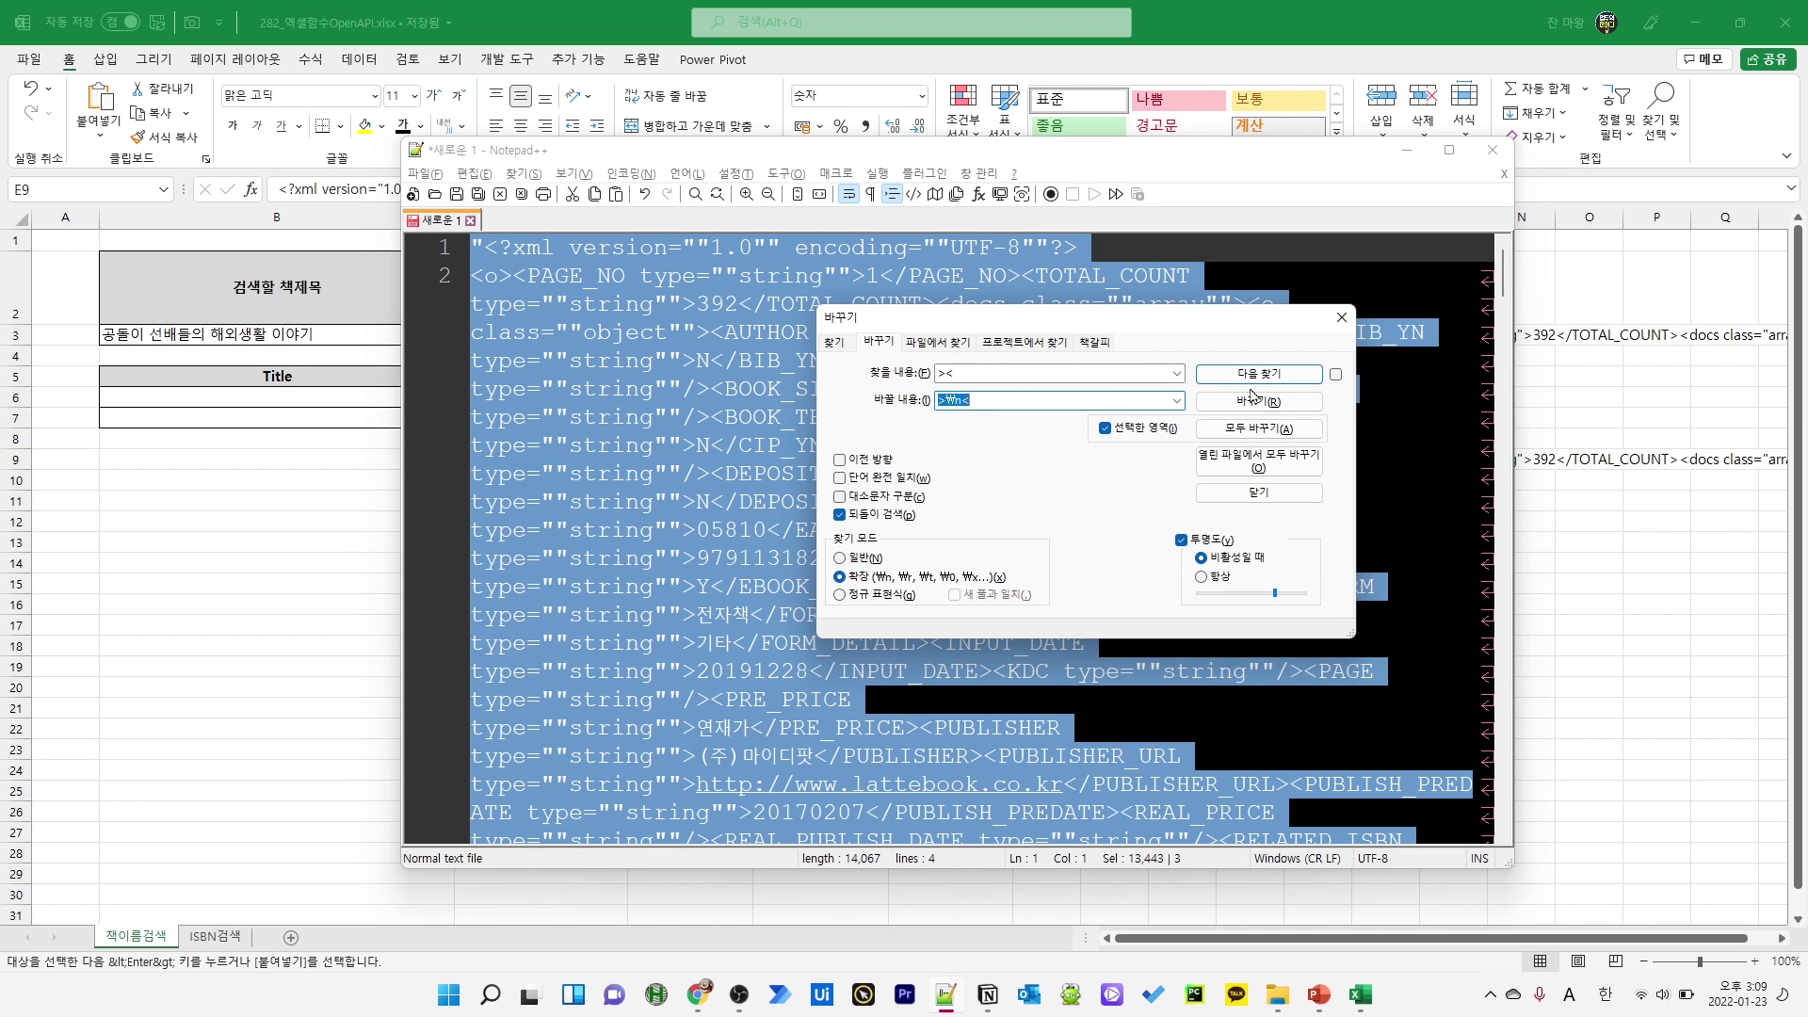
{"action": "left_click", "coordinate": [1259, 428]}
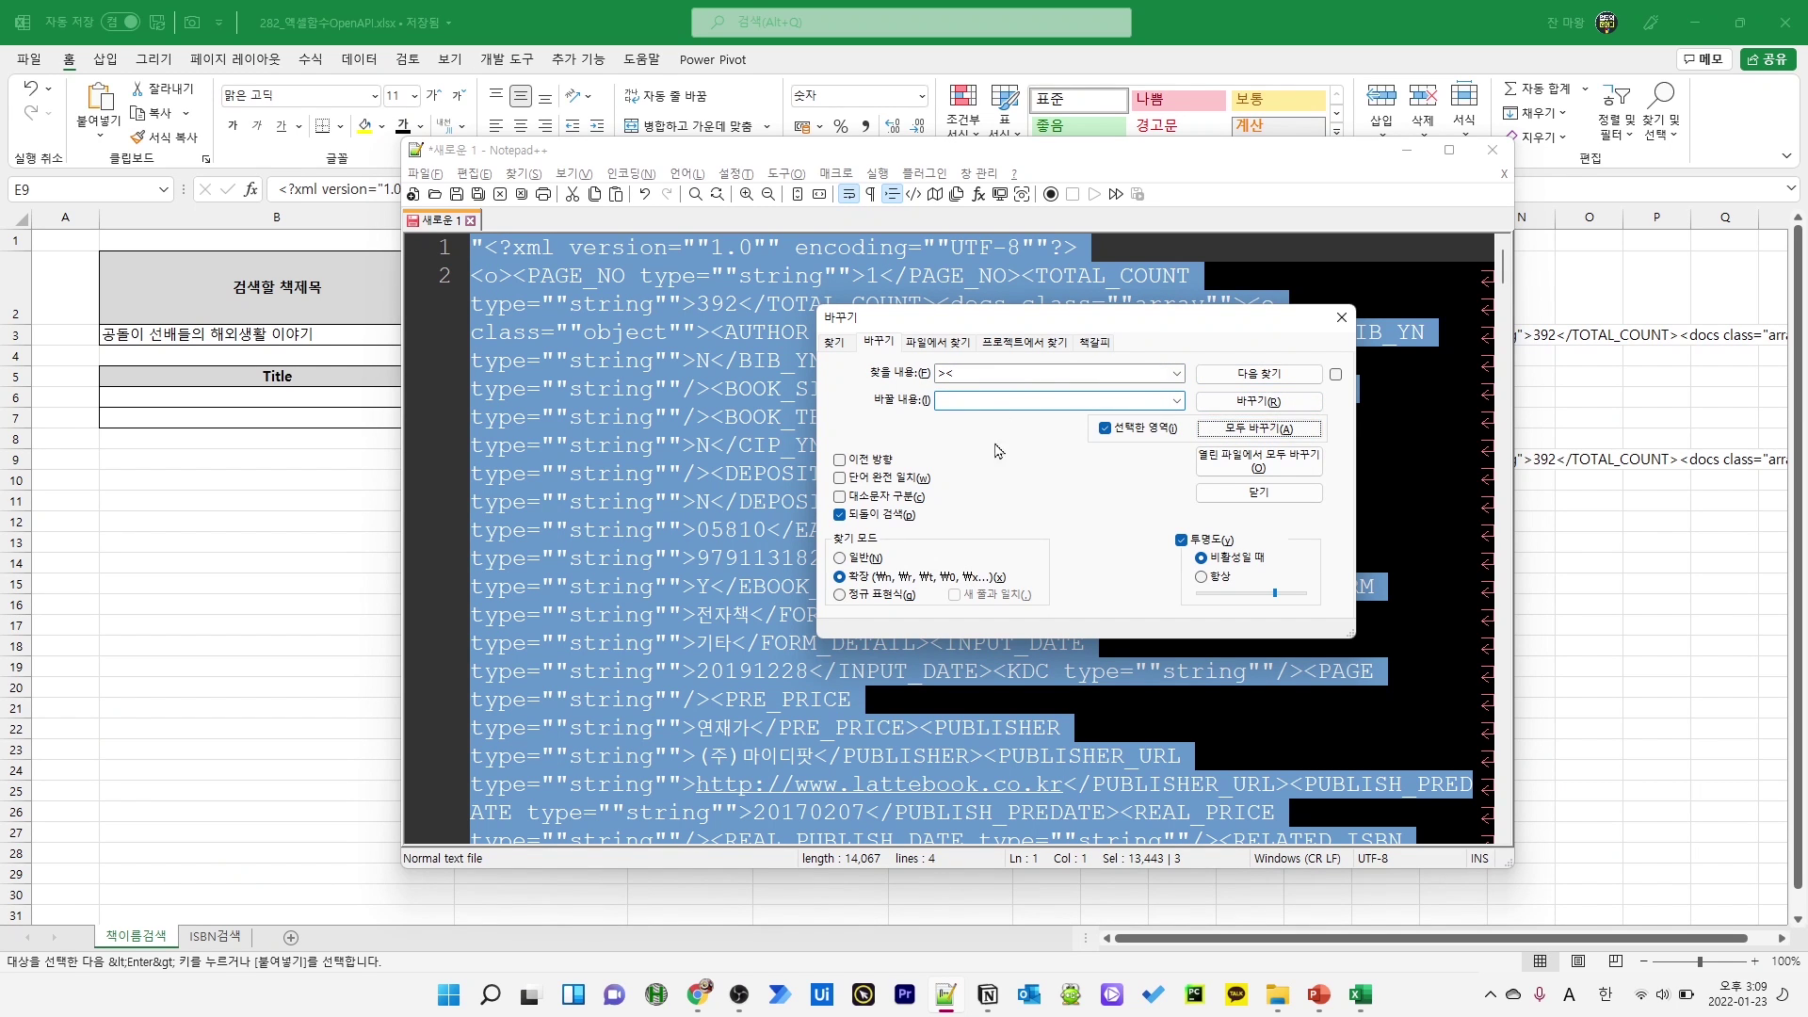
{"action": "key", "text": "Escape"}
Indent all lines between the opening <o> tag and the closing </o> tag by one level
{"action": "left_click", "coordinate": [572, 271]}
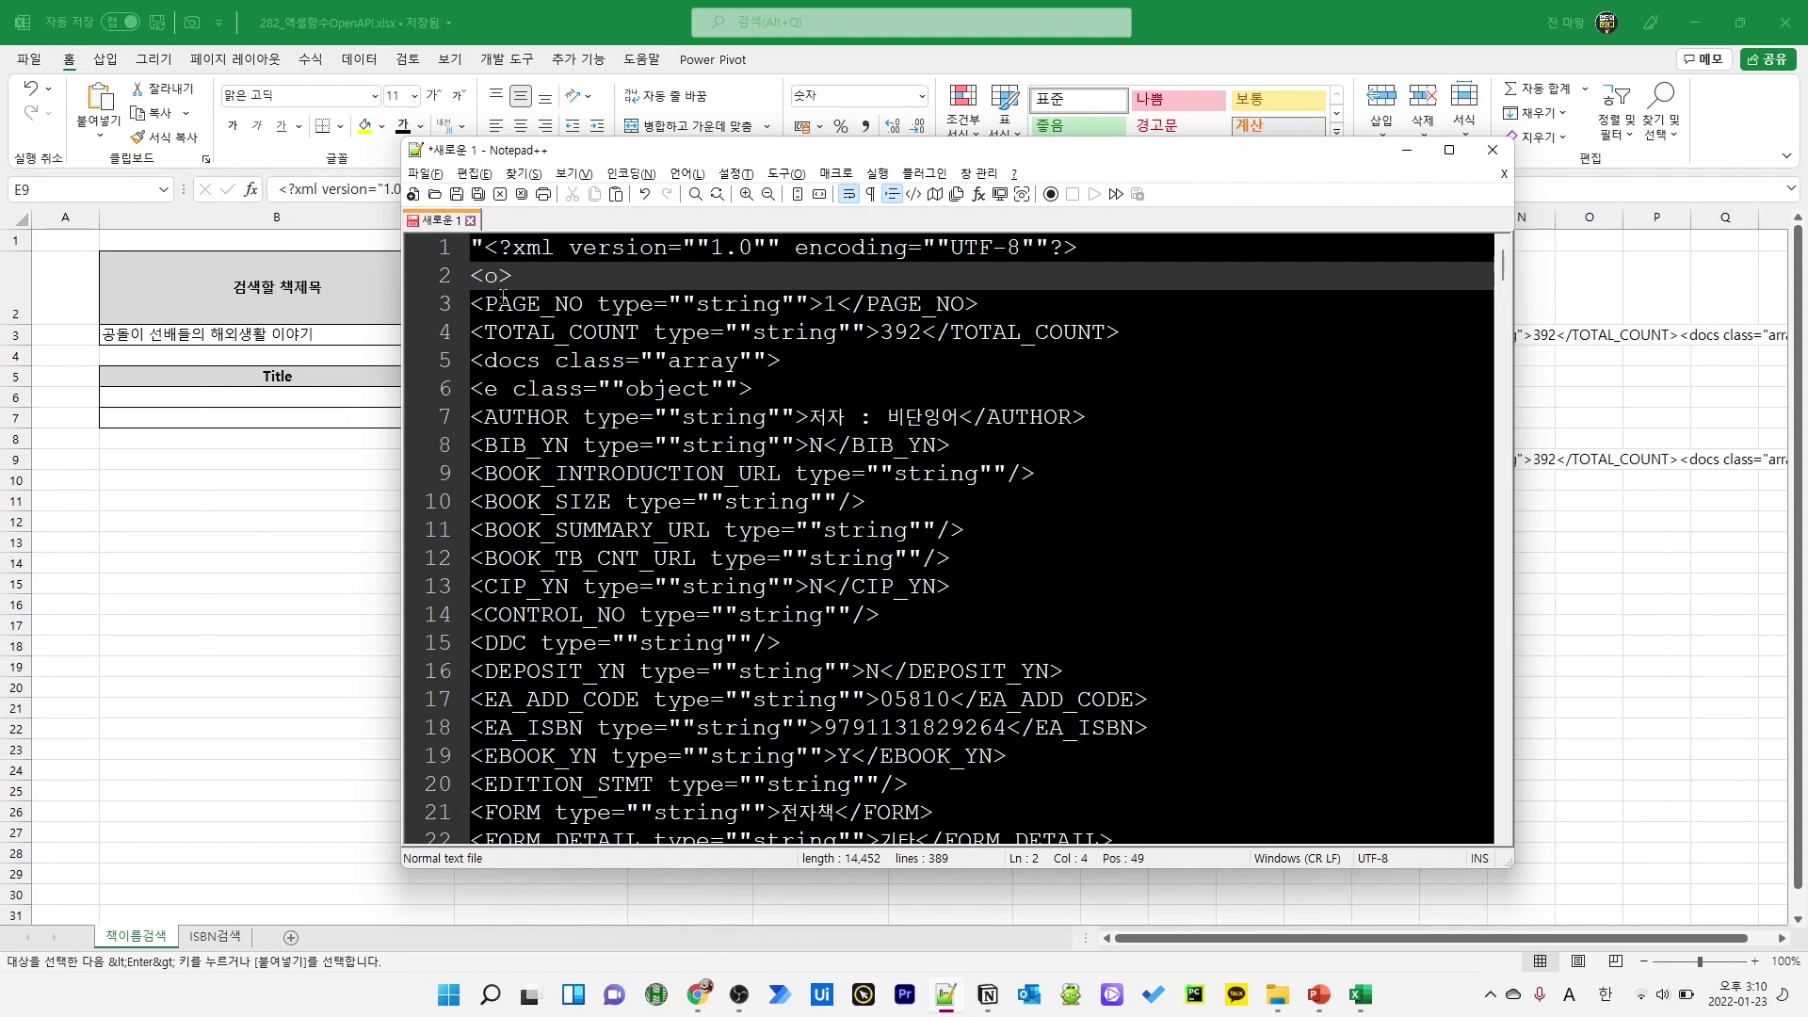
{"action": "key", "text": "Right"}
{"action": "left_click_drag", "start_coordinate": [1503, 278], "coordinate": [1503, 812]}
{"action": "left_click", "coordinate": [613, 721], "text": "shift"}
{"action": "key", "text": "Tab"}
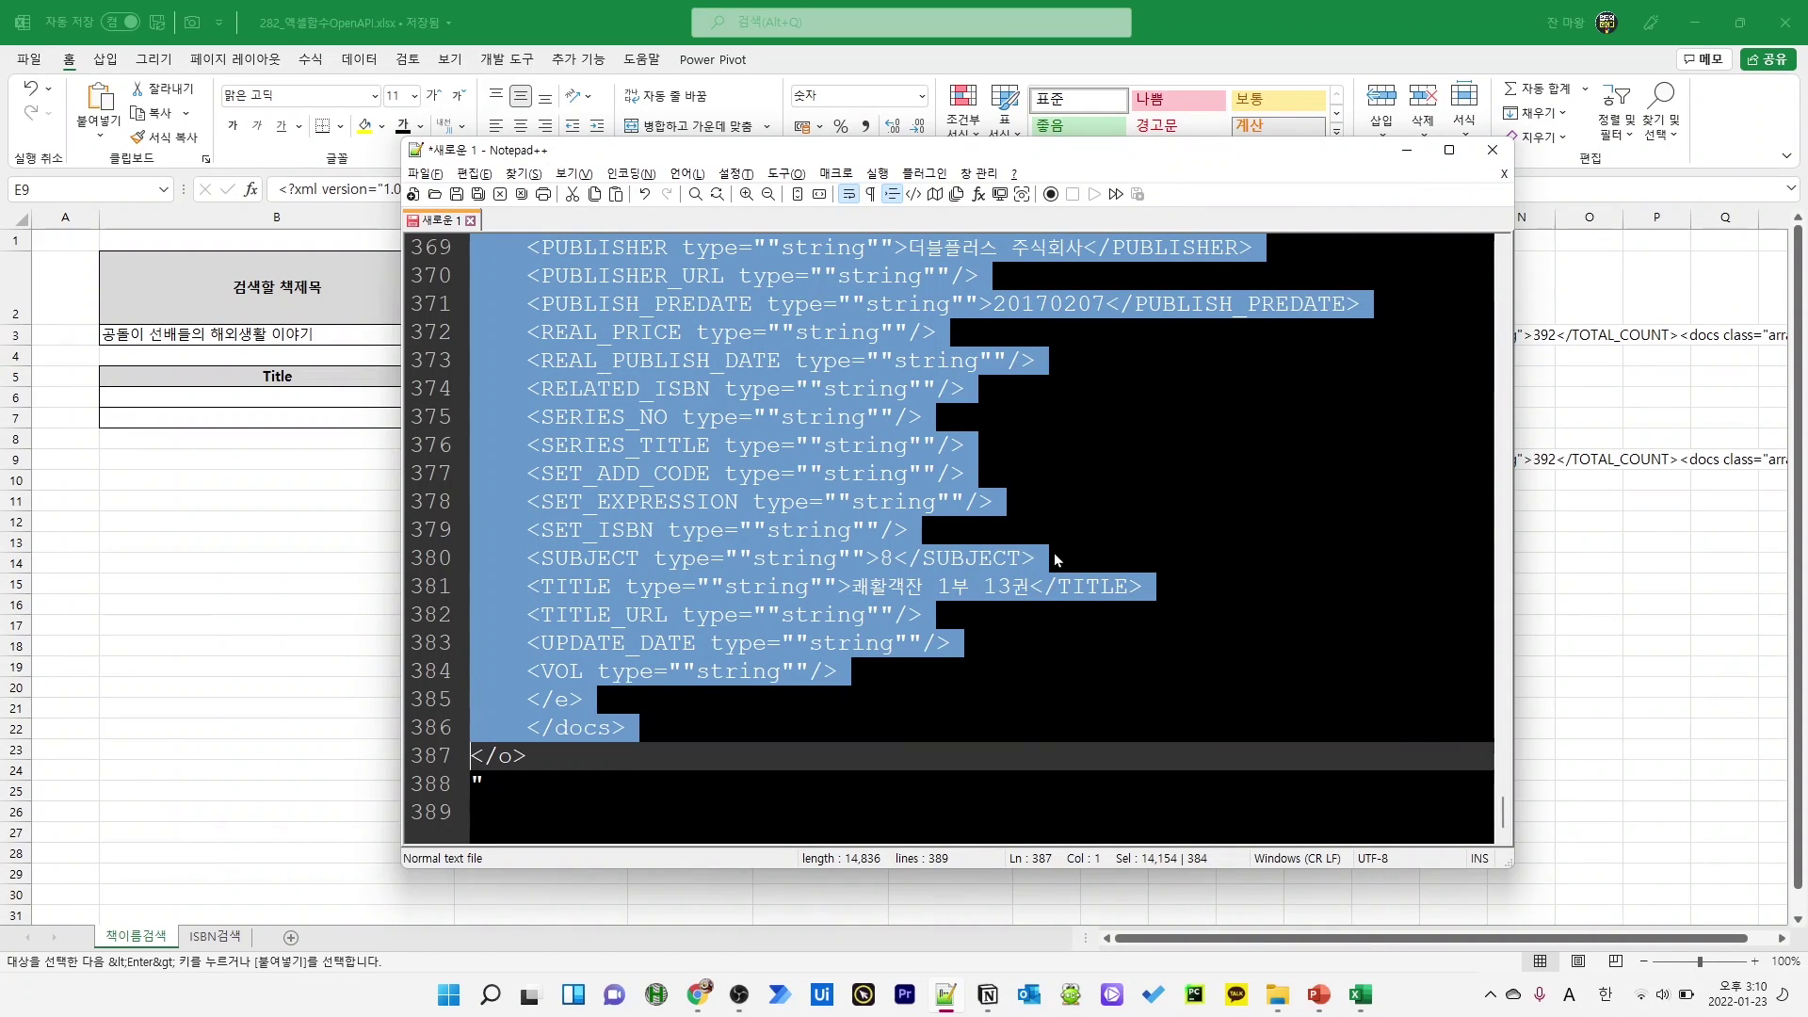
Indent all lines inside the docs element by one further level, from the first e tag to the last </e>
{"action": "left_click", "coordinate": [634, 713]}
{"action": "scroll", "coordinate": [1402, 593], "scroll_direction": "up", "scroll_amount": 6}
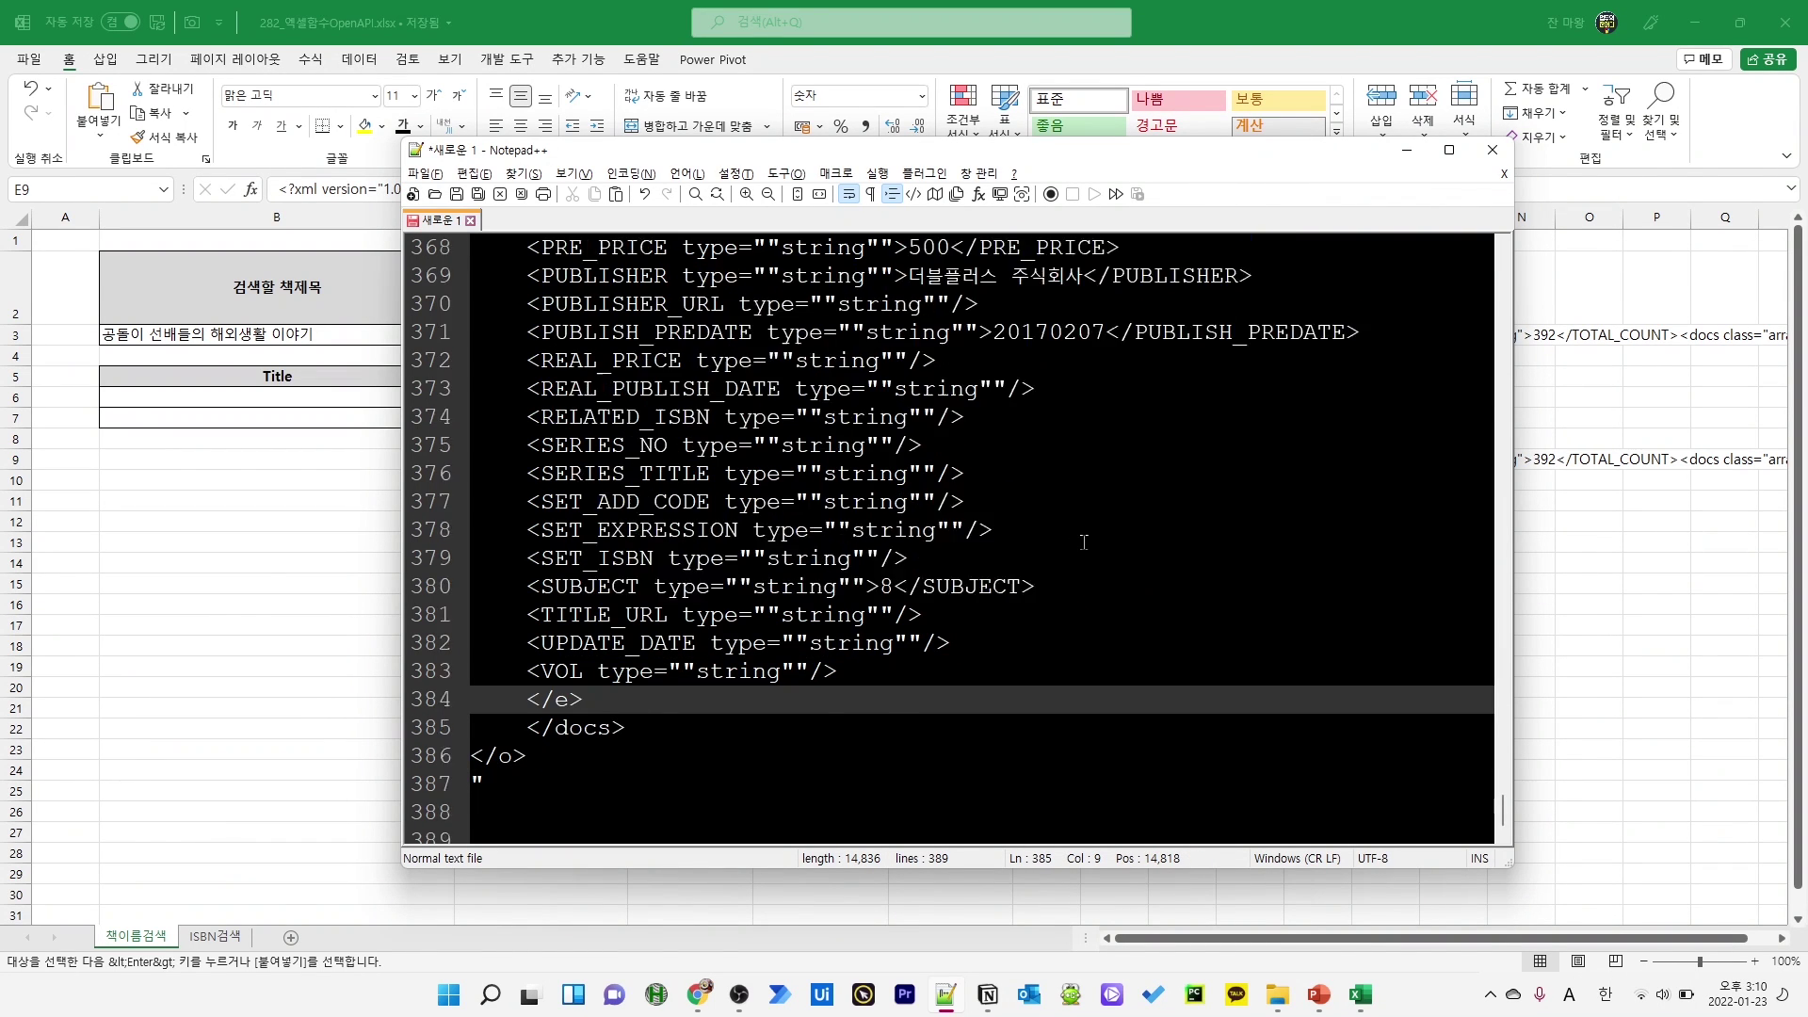
{"action": "left_click_drag", "start_coordinate": [1503, 786], "coordinate": [1518, 268]}
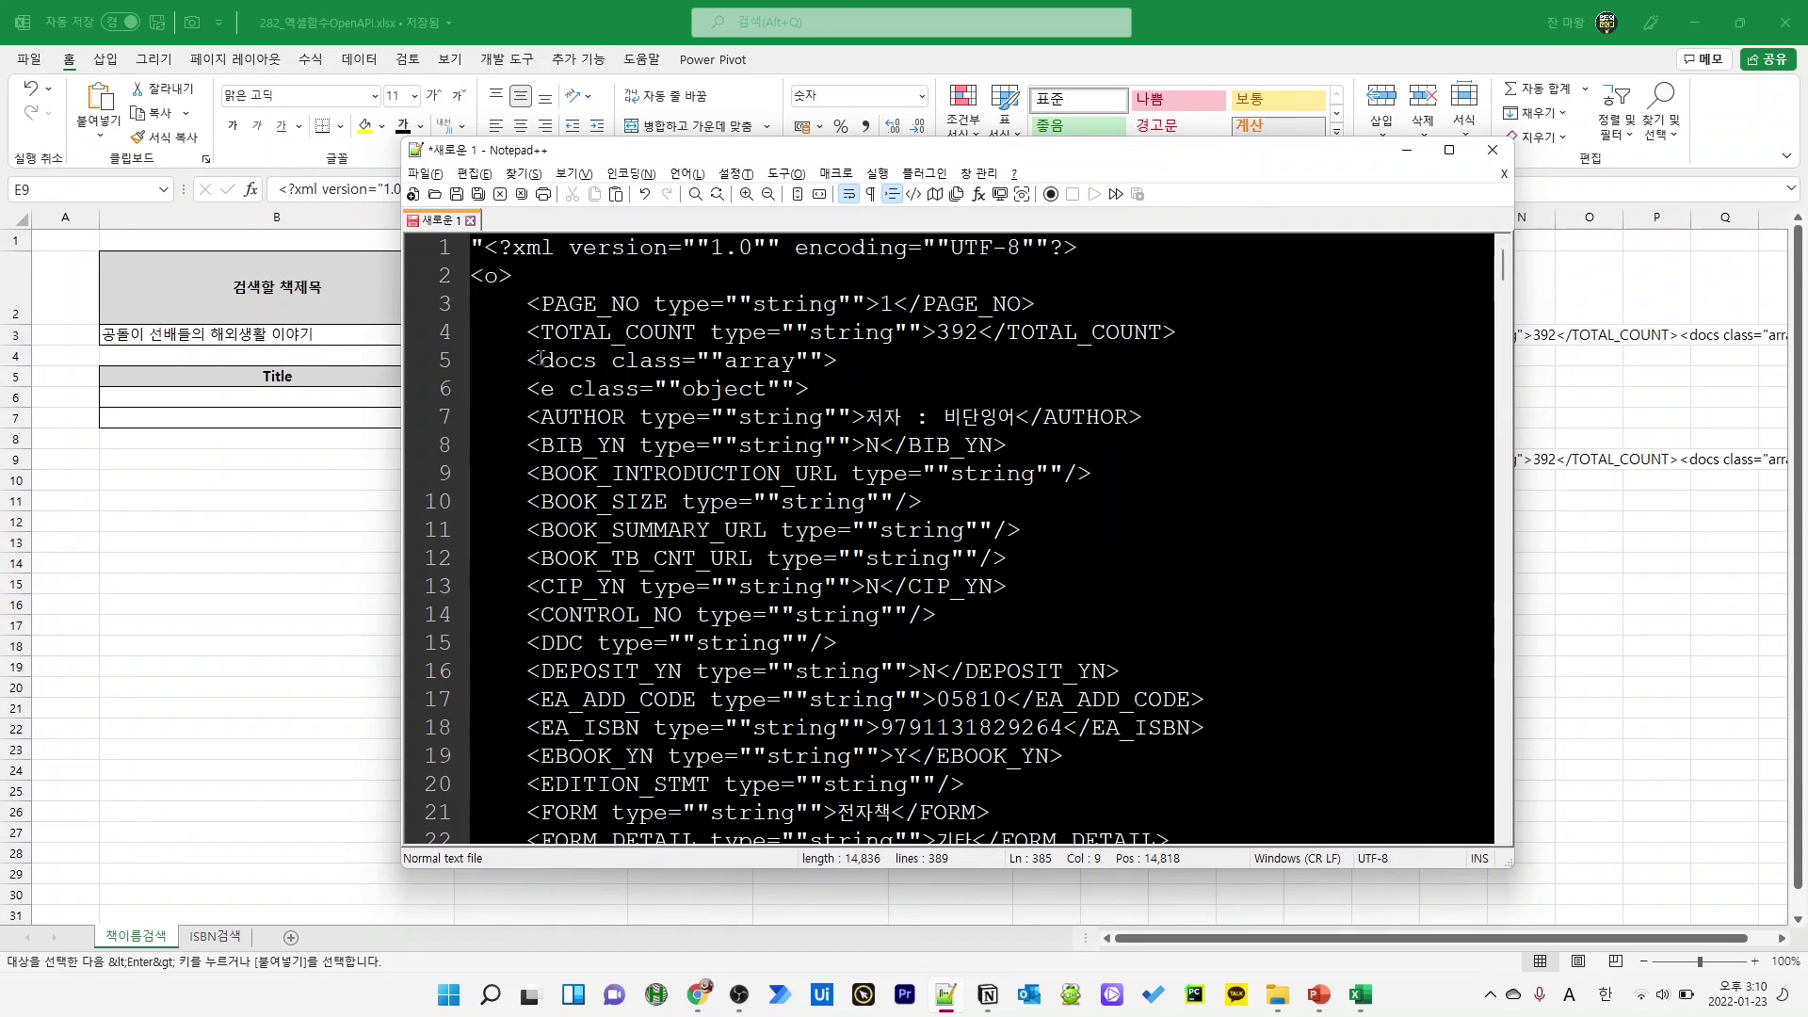
{"action": "left_click", "coordinate": [528, 386], "text": "shift"}
{"action": "key", "text": "Tab"}
Indent the field lines inside the last e element of the XML by one more level
{"action": "left_click_drag", "start_coordinate": [1504, 262], "coordinate": [1504, 810]}
{"action": "left_click", "coordinate": [639, 671]}
{"action": "left_click", "coordinate": [917, 680]}
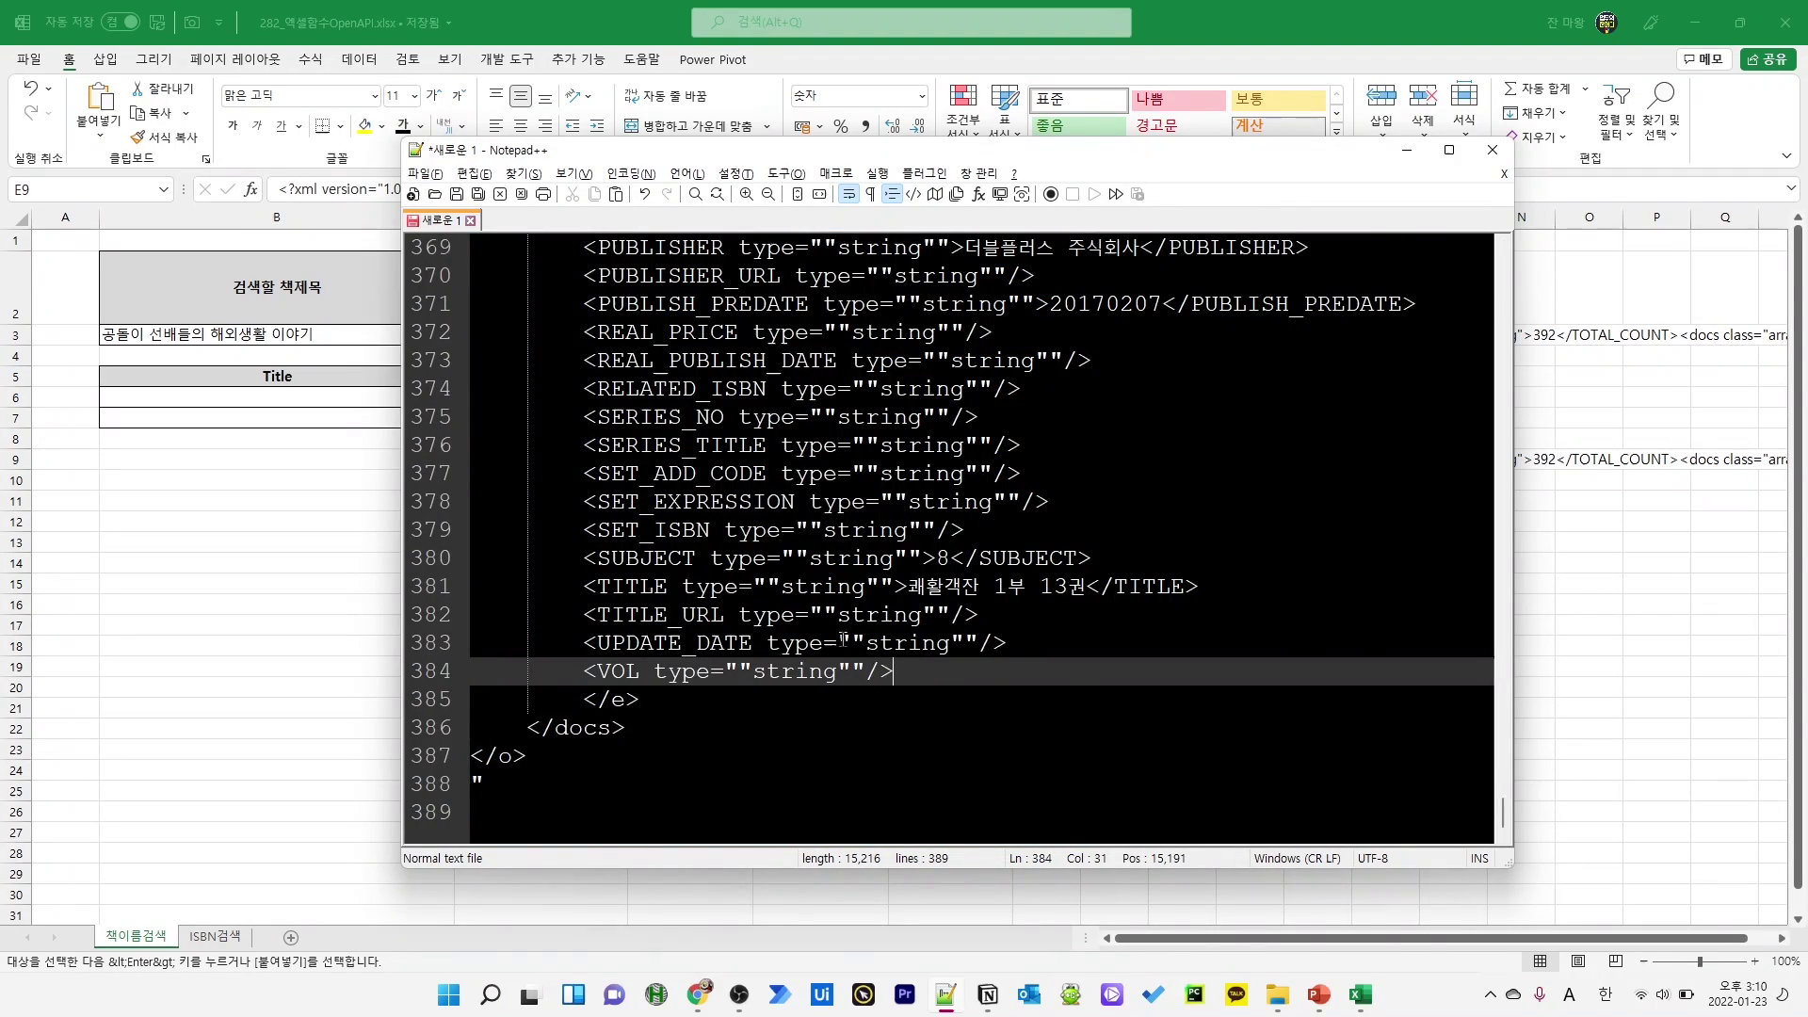
{"action": "scroll", "coordinate": [570, 386], "scroll_direction": "up", "scroll_amount": 8}
{"action": "left_click", "coordinate": [584, 360], "text": "shift"}
{"action": "key", "text": "Tab"}
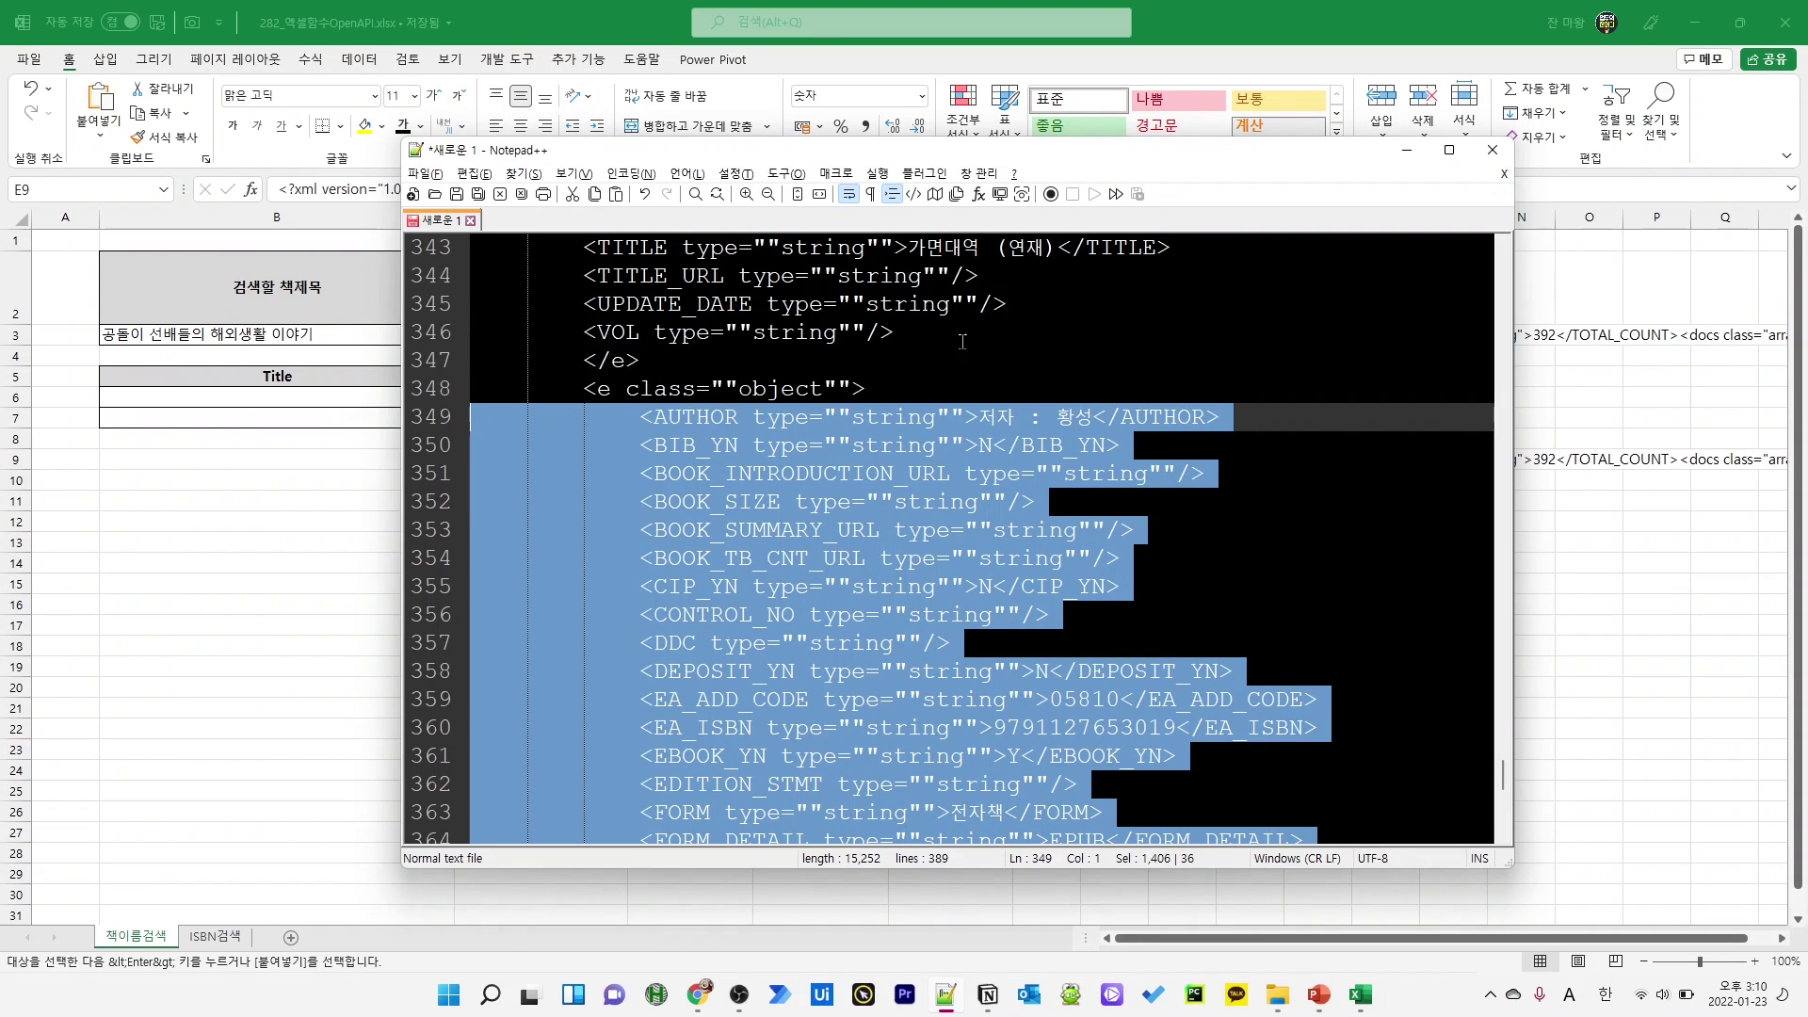
Indent the field lines inside the second-to-last e element by one more level
{"action": "left_click", "coordinate": [666, 352]}
{"action": "scroll", "coordinate": [942, 518], "scroll_direction": "up", "scroll_amount": 14}
{"action": "left_click", "coordinate": [1008, 515], "text": "shift"}
{"action": "key", "text": "Tab"}
{"action": "left_click", "coordinate": [916, 475]}
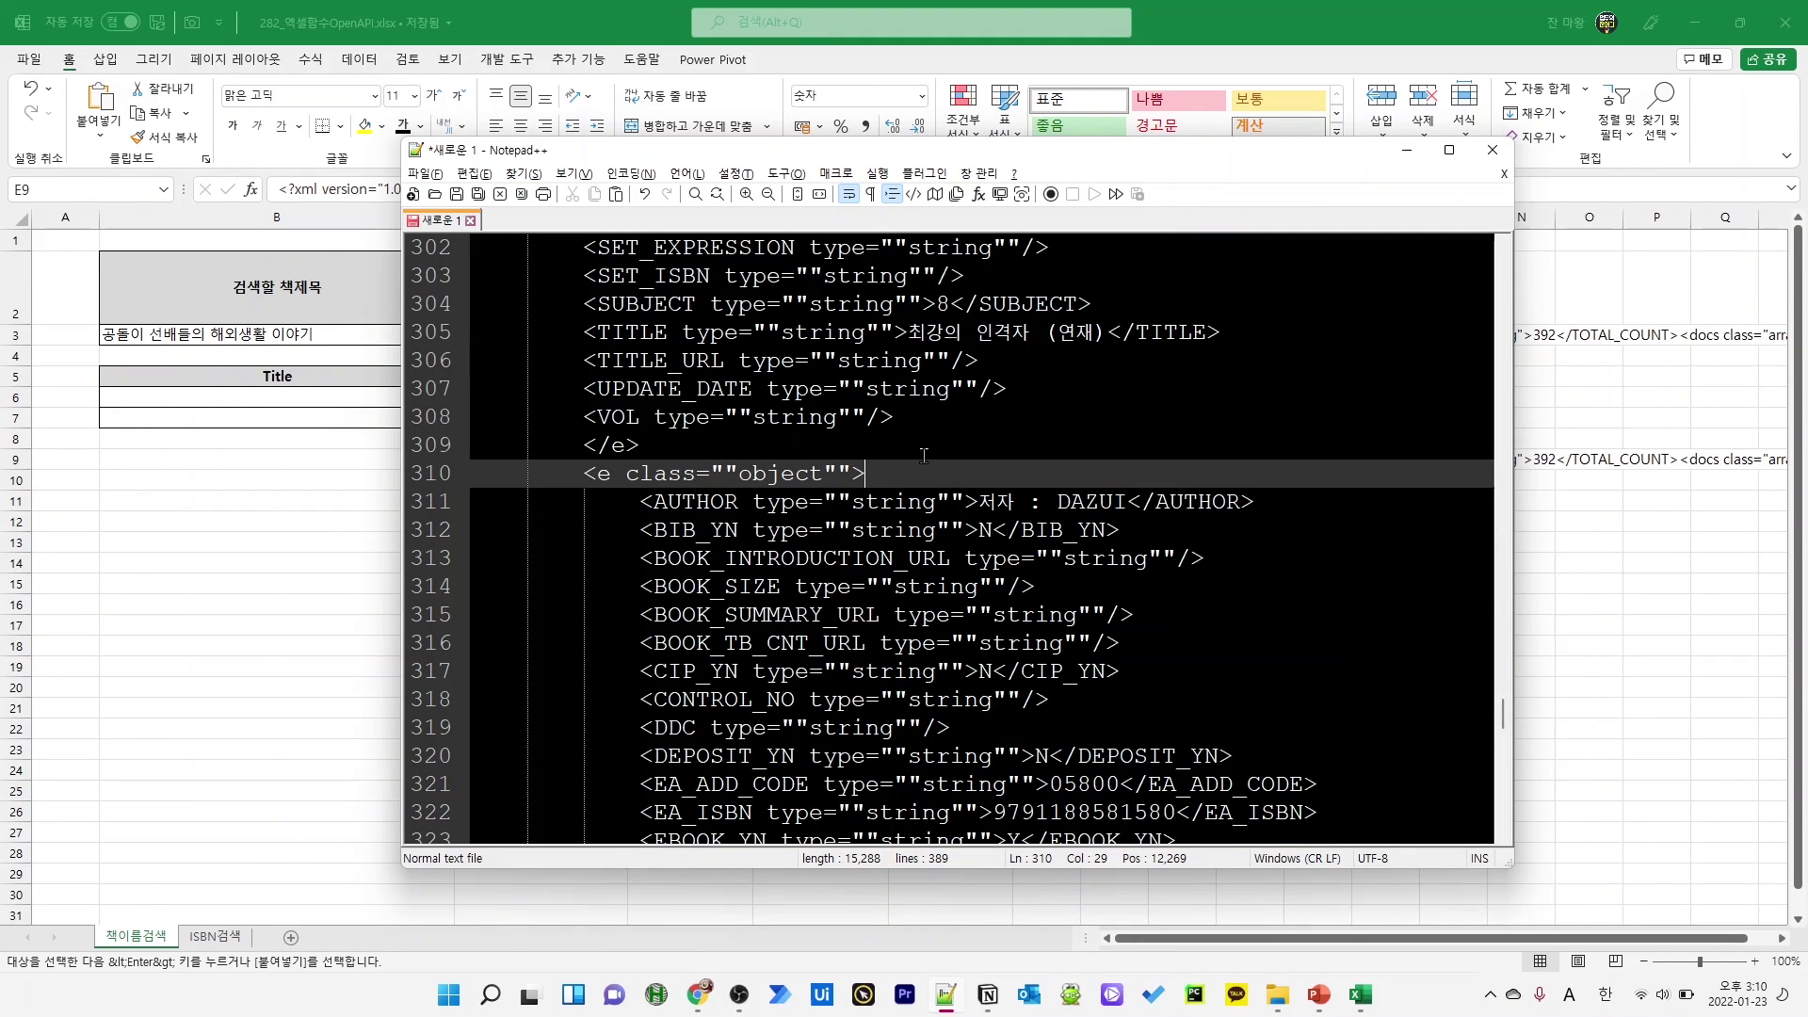
Indent the field lines inside the first e element, from AUTHOR to VOL, by one more level
{"action": "left_click_drag", "start_coordinate": [1503, 723], "coordinate": [1503, 268]}
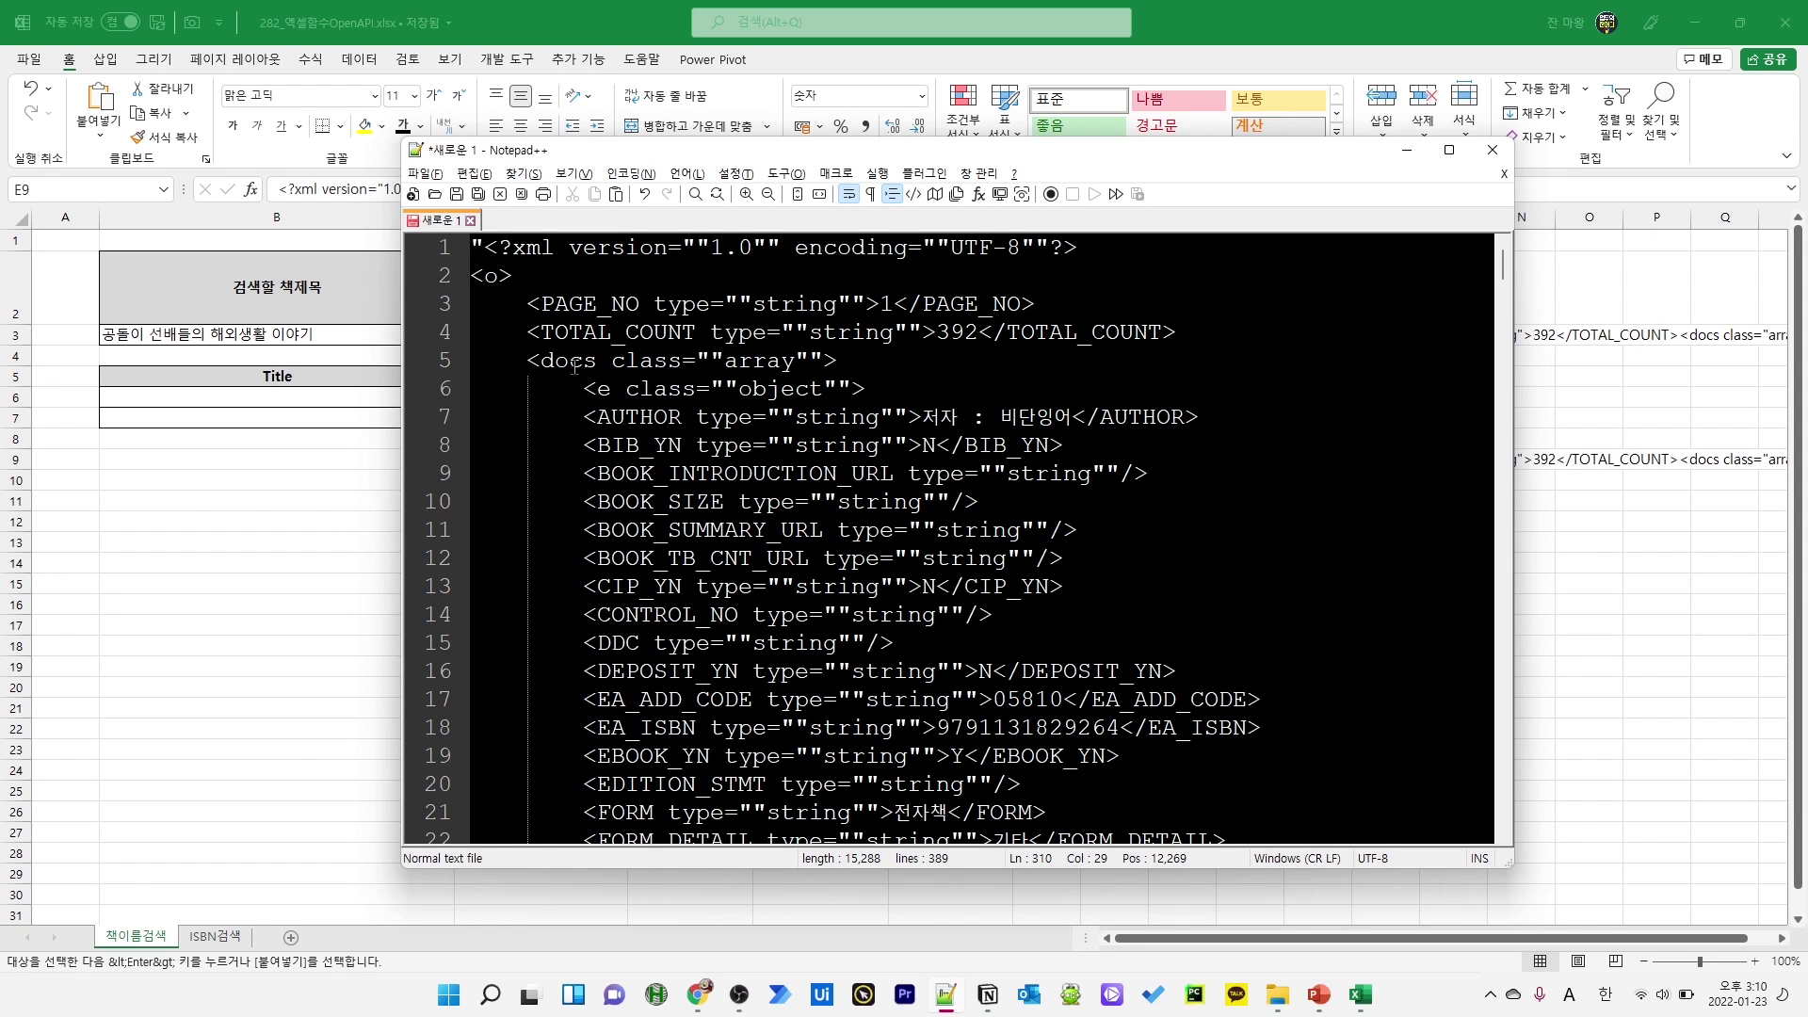
{"action": "left_click", "coordinate": [581, 418]}
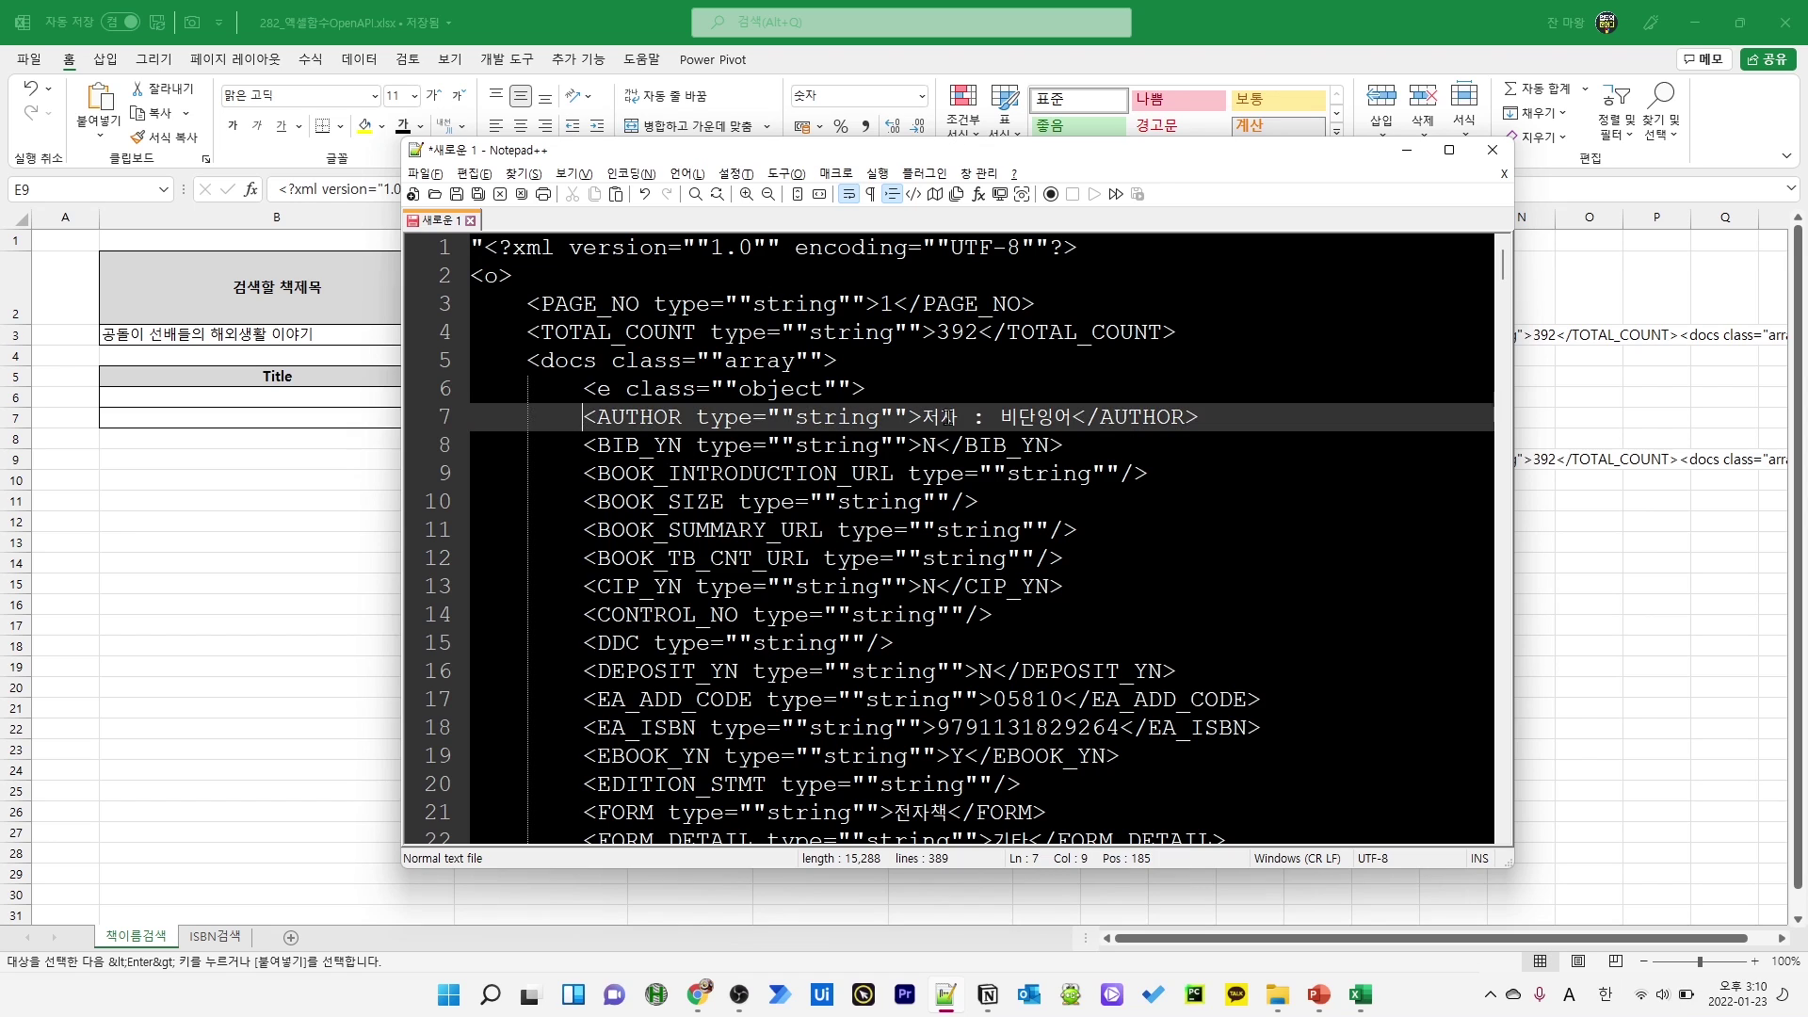
{"action": "scroll", "coordinate": [963, 429], "scroll_direction": "down", "scroll_amount": 6}
{"action": "scroll", "coordinate": [963, 429], "scroll_direction": "down", "scroll_amount": 3}
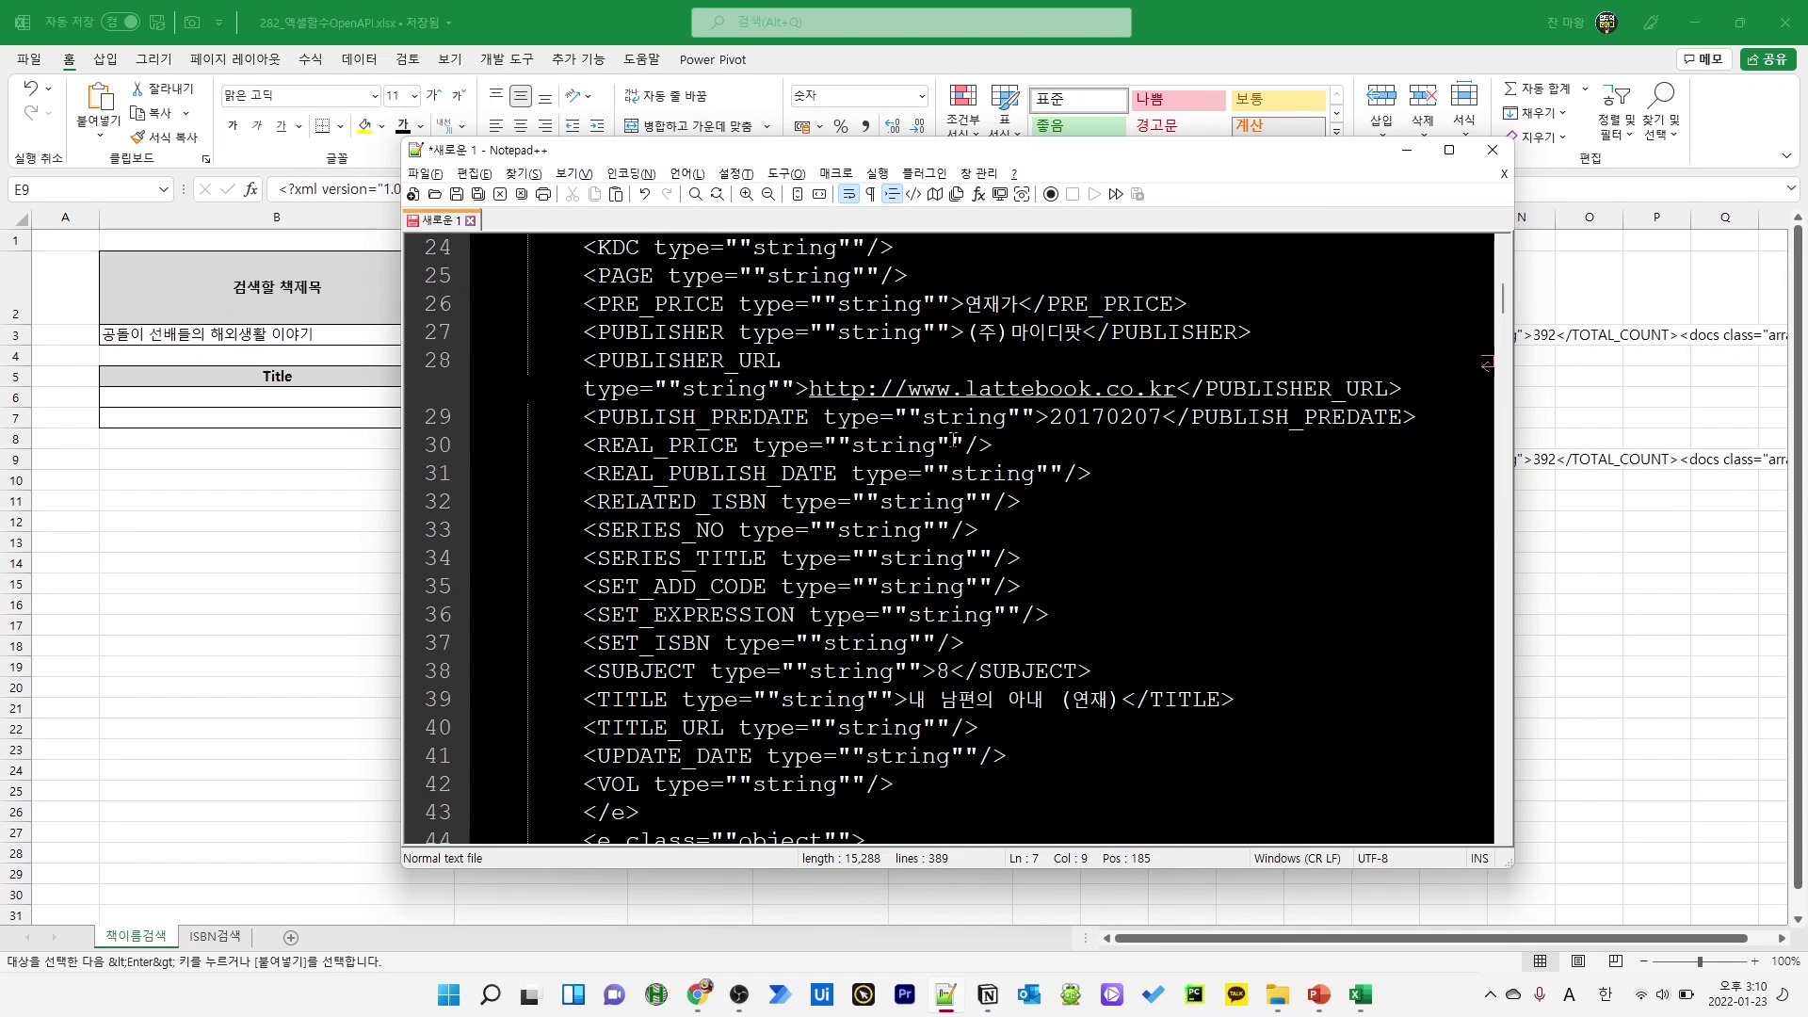
{"action": "left_click", "coordinate": [946, 636], "text": "shift"}
{"action": "key", "text": "Tab"}
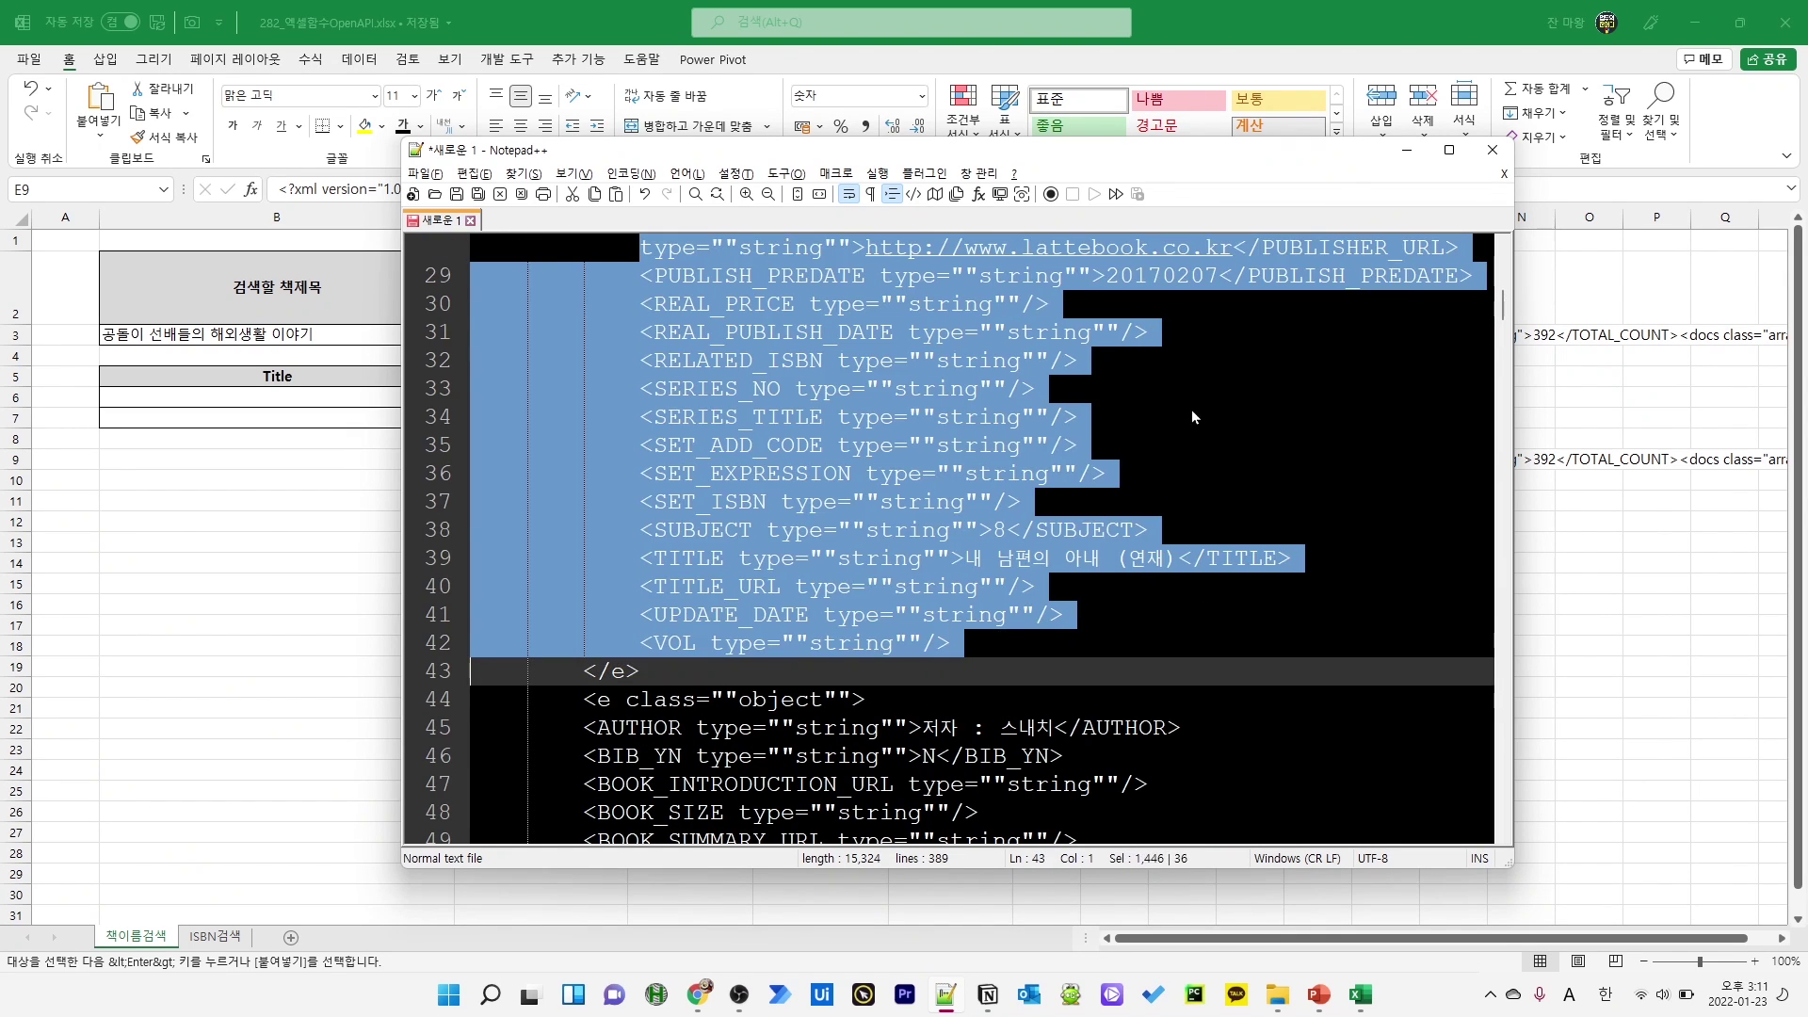
{"action": "left_click", "coordinate": [1190, 410]}
{"action": "scroll", "coordinate": [1178, 423], "scroll_direction": "up", "scroll_amount": 5}
{"action": "scroll", "coordinate": [1134, 441], "scroll_direction": "up", "scroll_amount": 4}
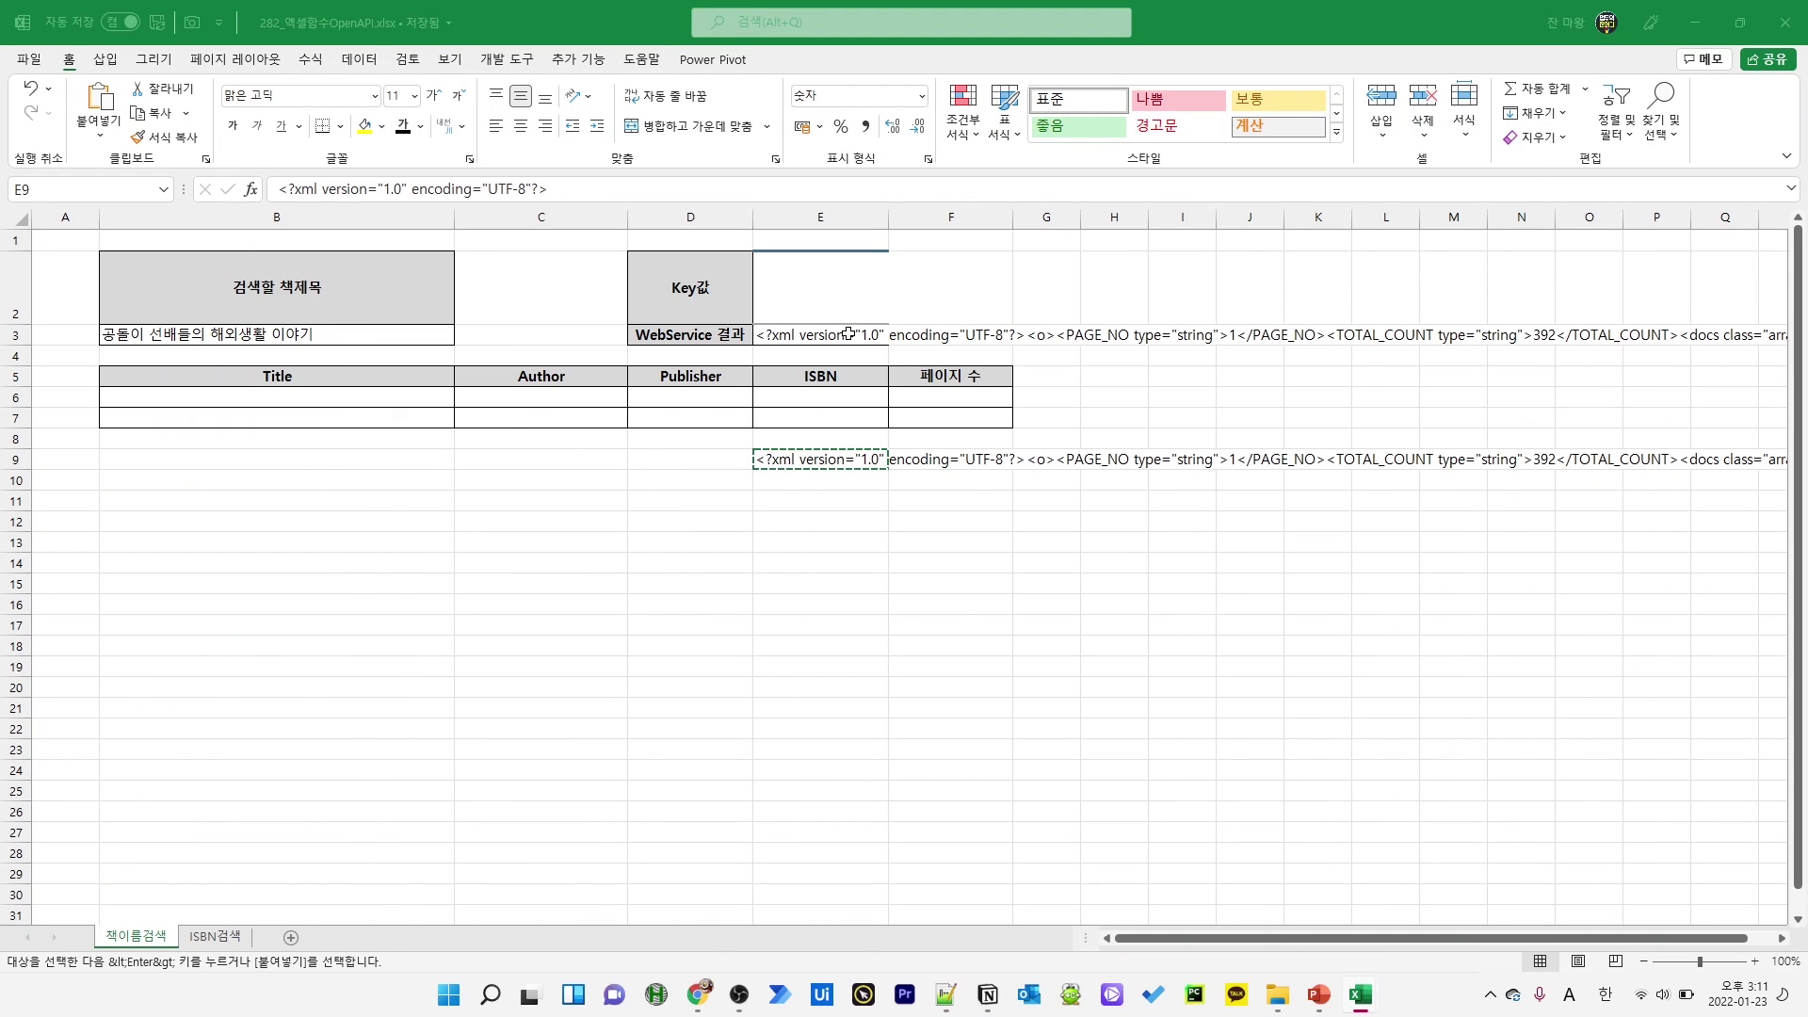
Select cell E3 in Excel, and look up the book title request variable on the library's Open API page in Chrome
{"action": "left_click", "coordinate": [816, 336]}
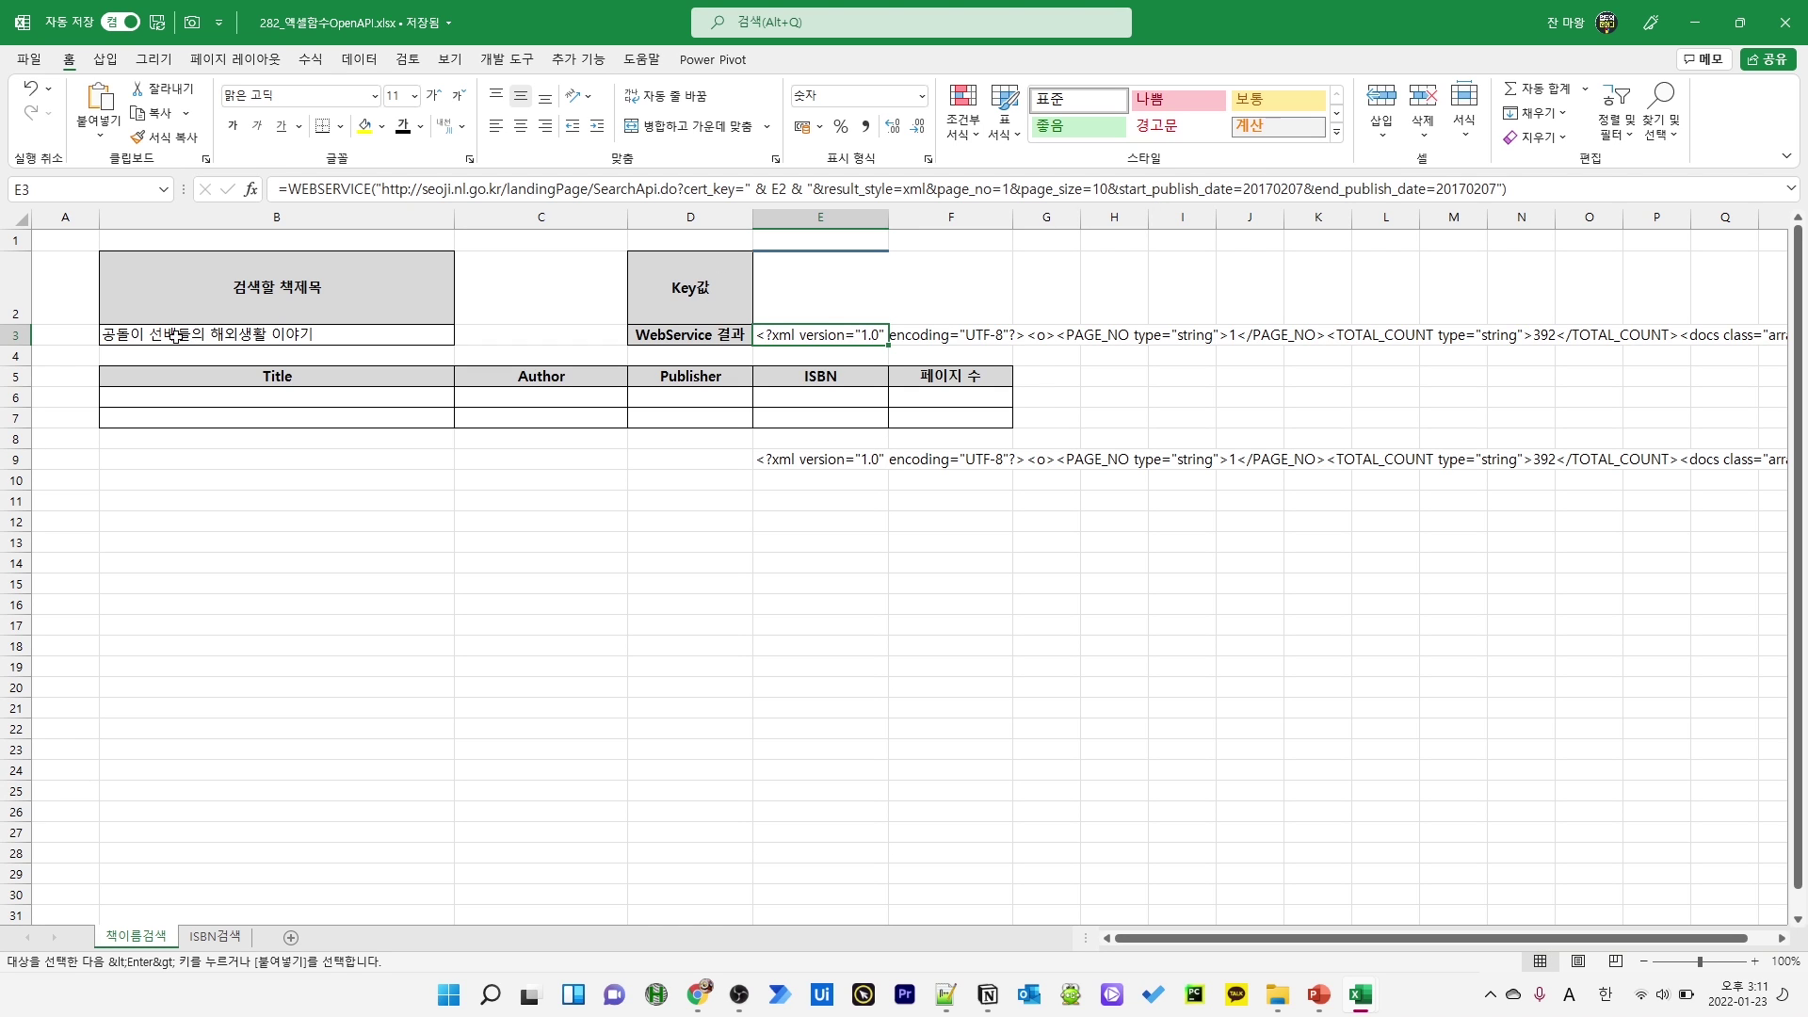
{"action": "key", "text": "alt+Tab"}
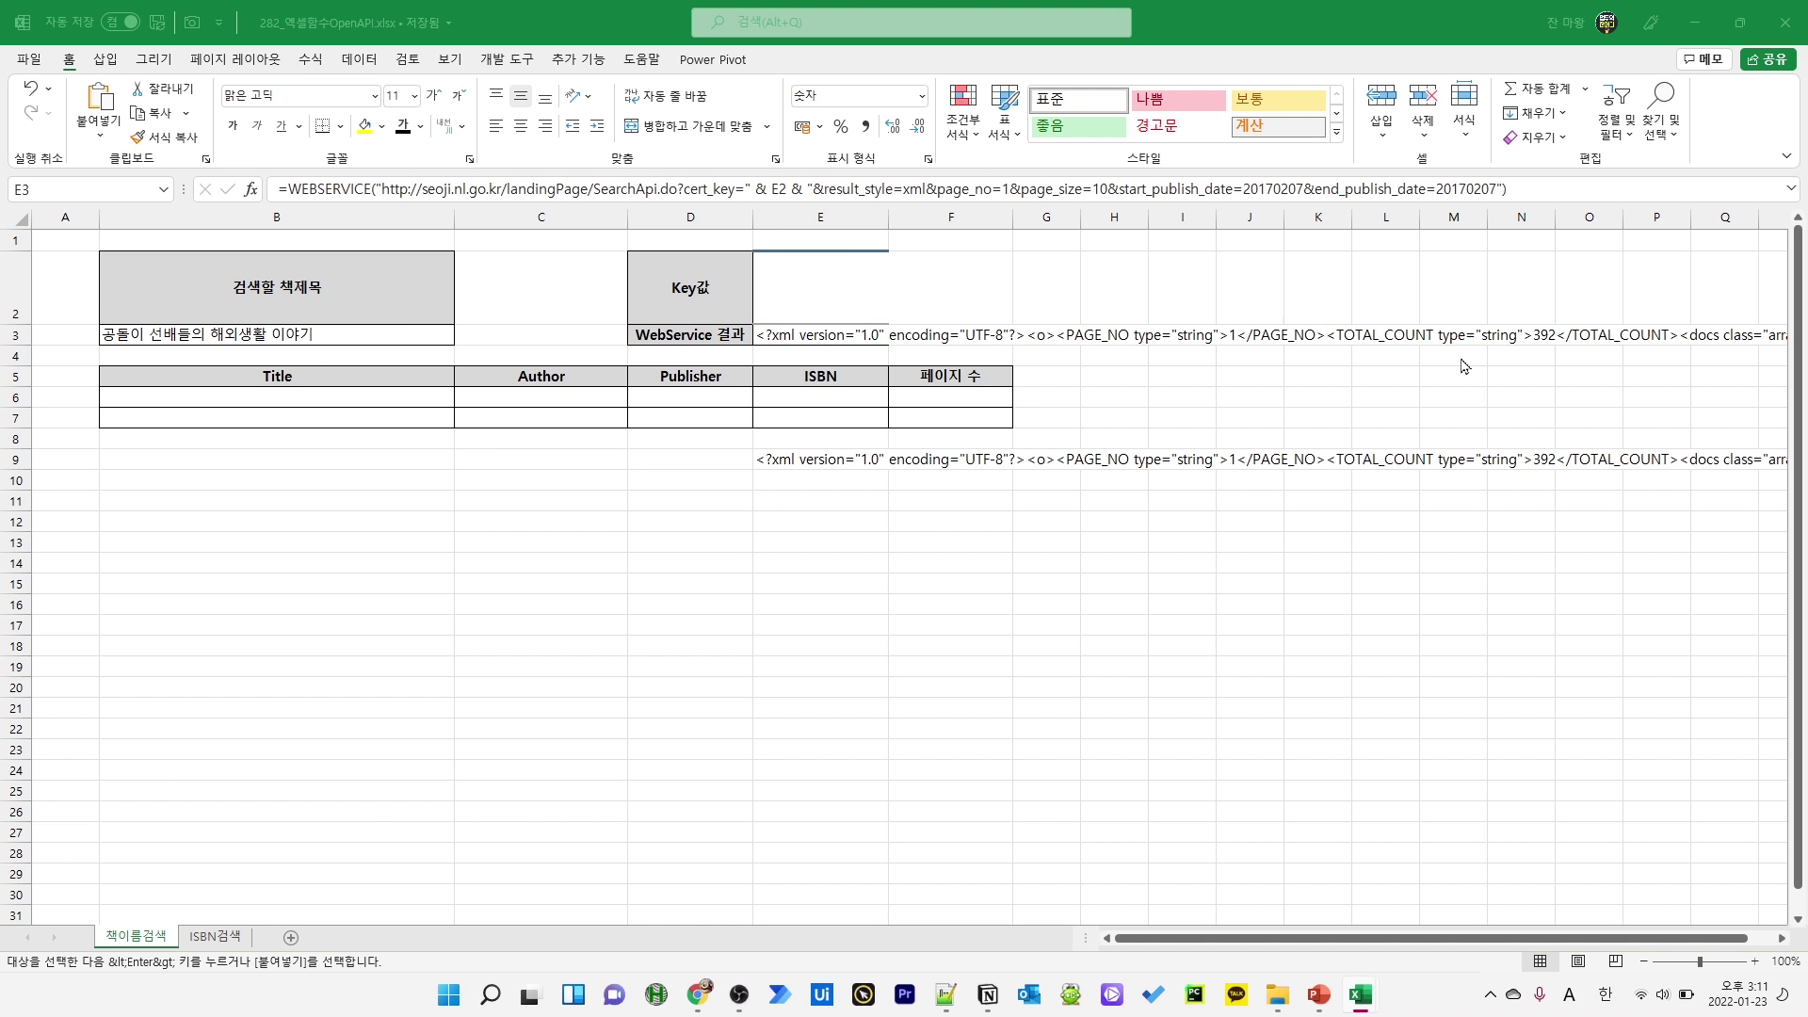
{"action": "key", "text": "alt+Tab"}
{"action": "left_click", "coordinate": [1201, 506]}
{"action": "scroll", "coordinate": [1167, 517], "scroll_direction": "up", "scroll_amount": 7}
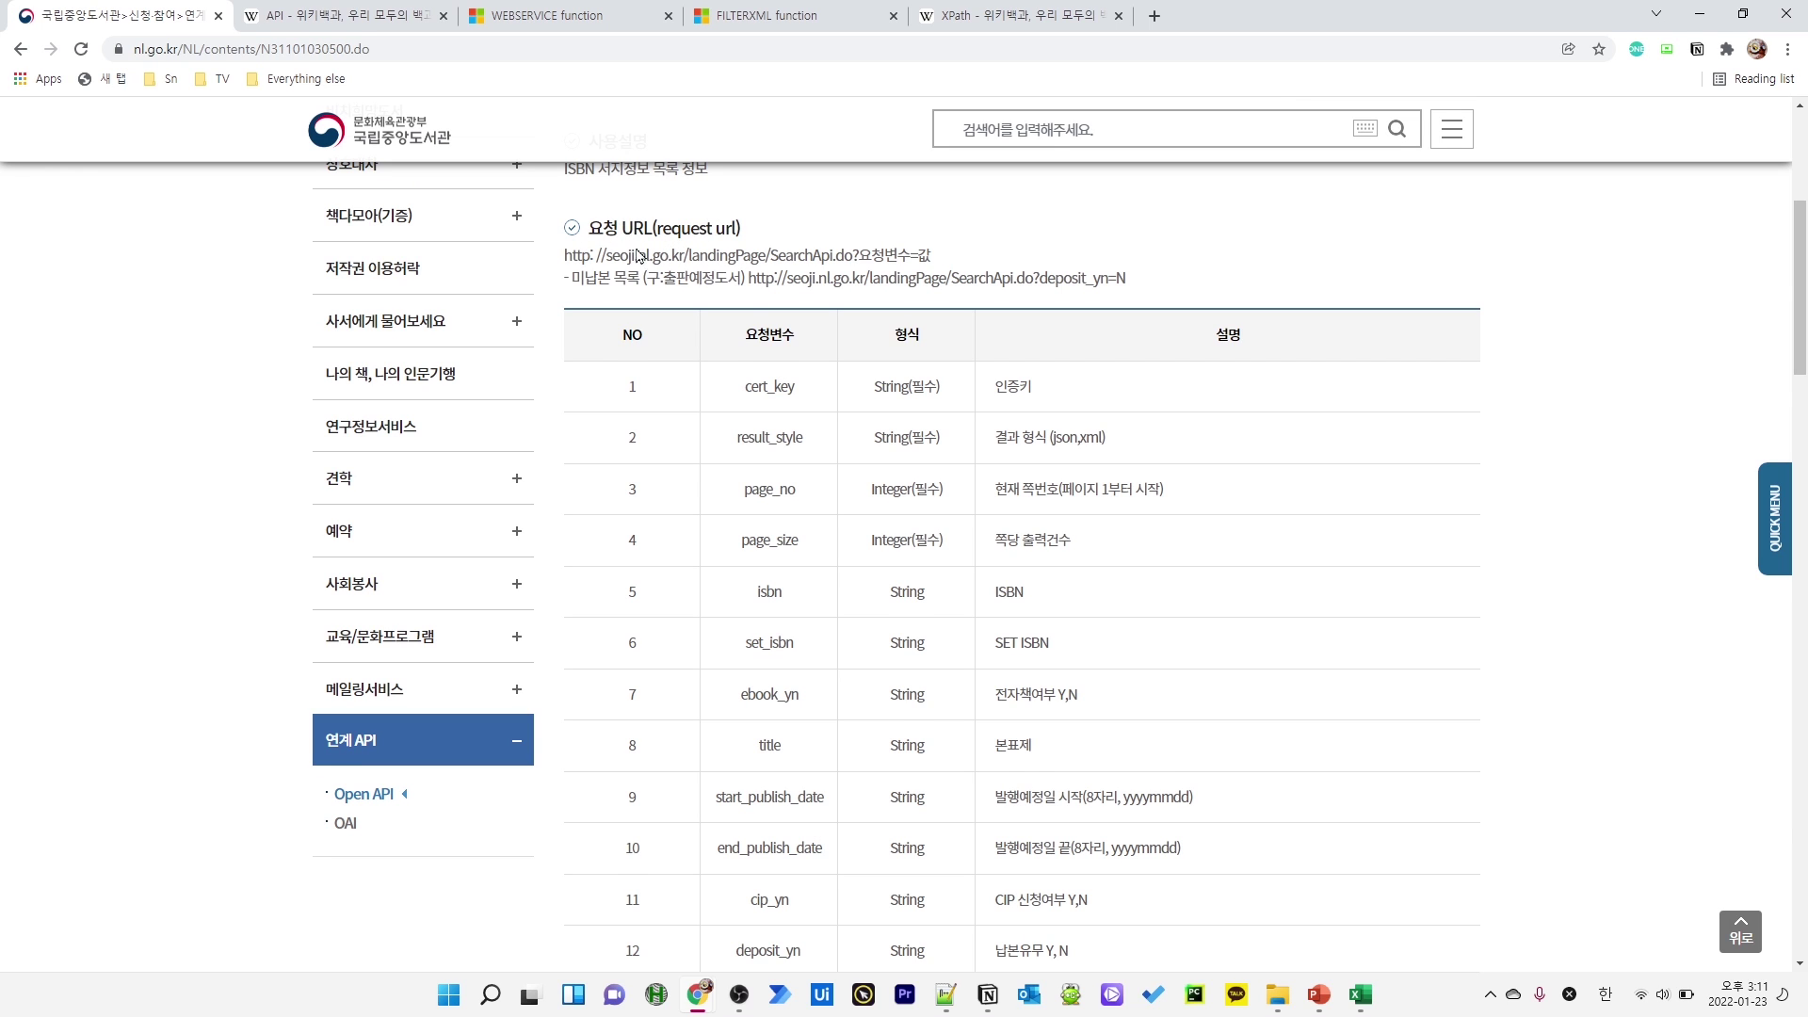
{"action": "scroll", "coordinate": [698, 275], "scroll_direction": "down", "scroll_amount": 1}
{"action": "left_click_drag", "start_coordinate": [756, 692], "coordinate": [788, 695]}
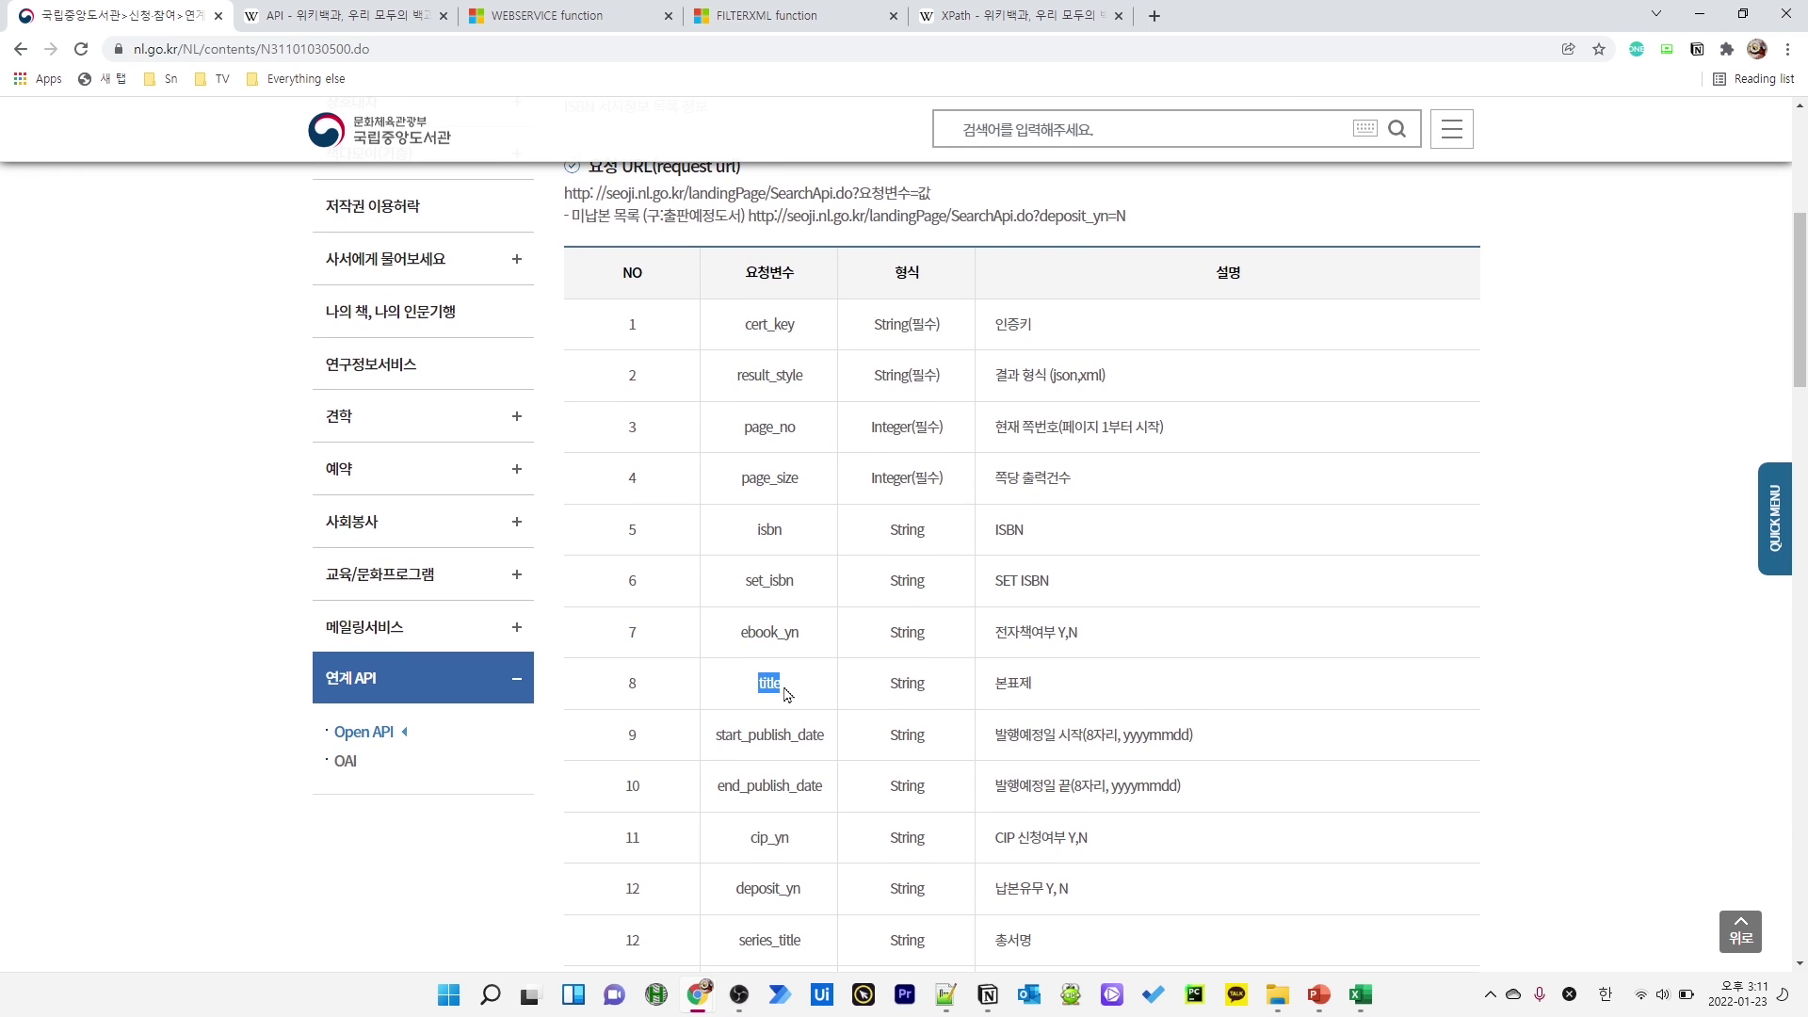
{"action": "key", "text": "alt+Tab"}
{"action": "key", "text": "alt+Tab"}
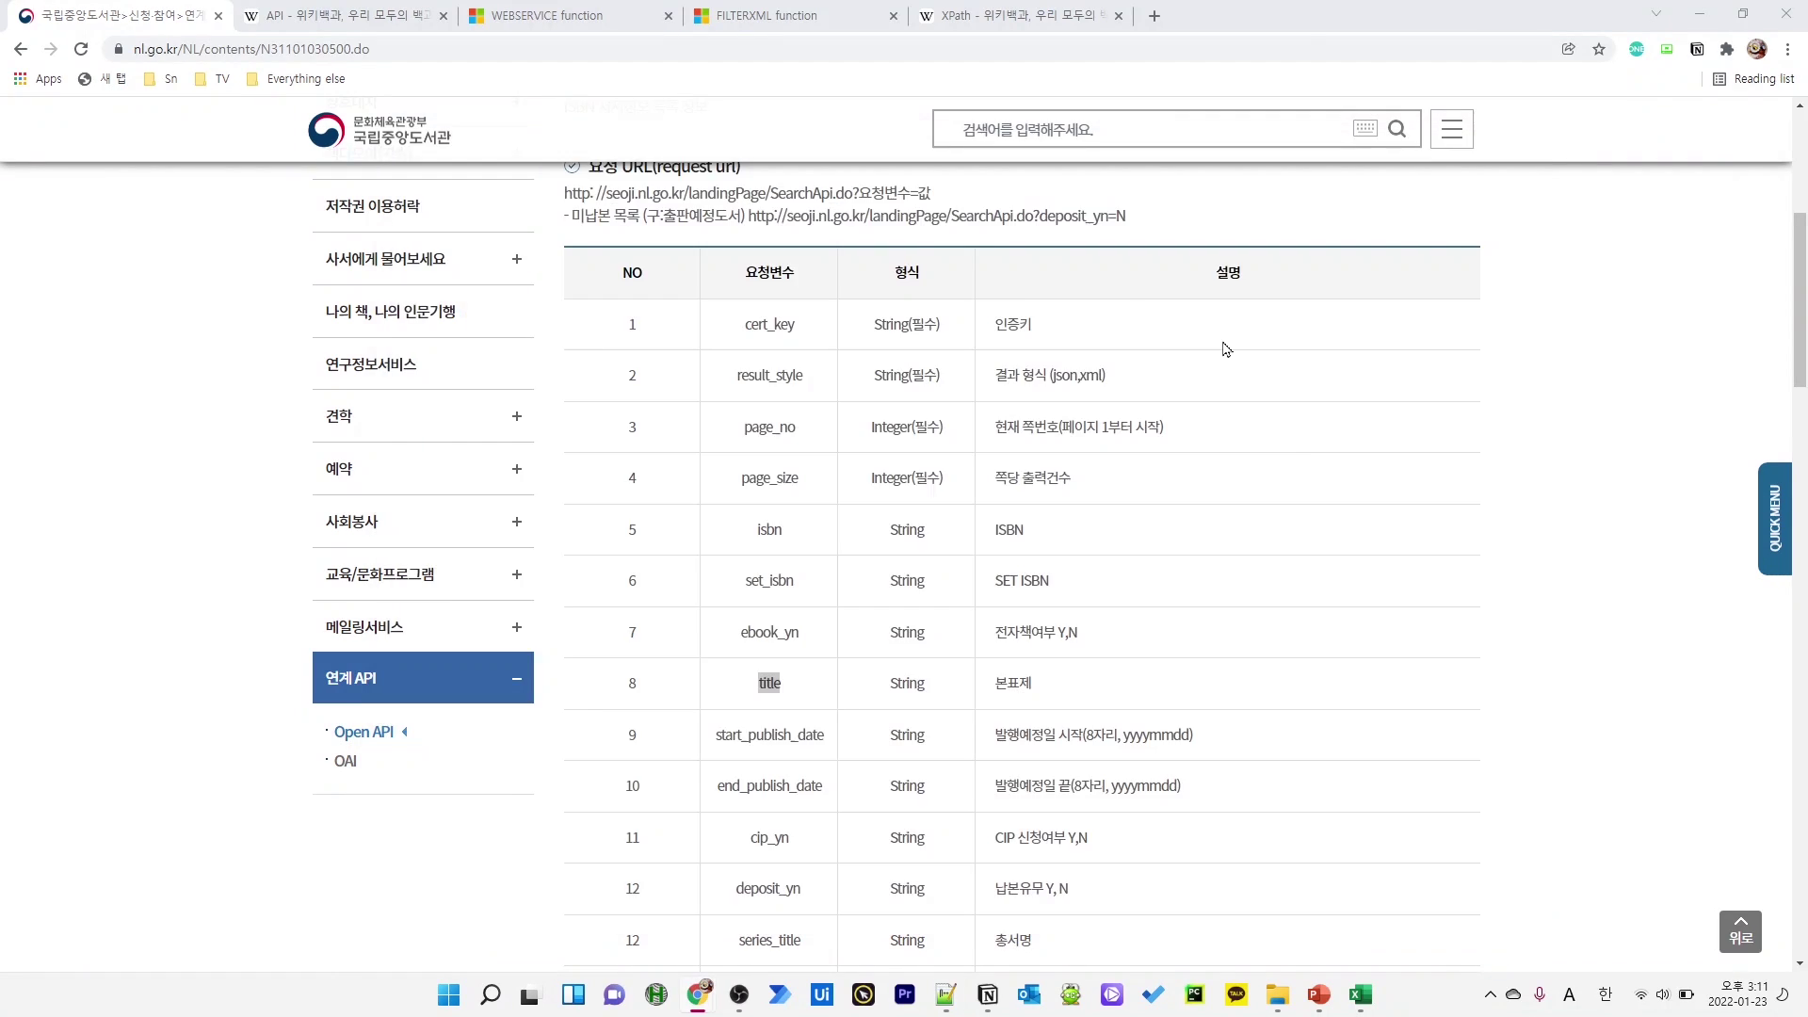
In Excel, replace the start_publish_date and end_publish_date parameters in the E3 formula with title=" & B3
{"action": "key", "text": "alt+Tab"}
{"action": "left_click", "coordinate": [1116, 188]}
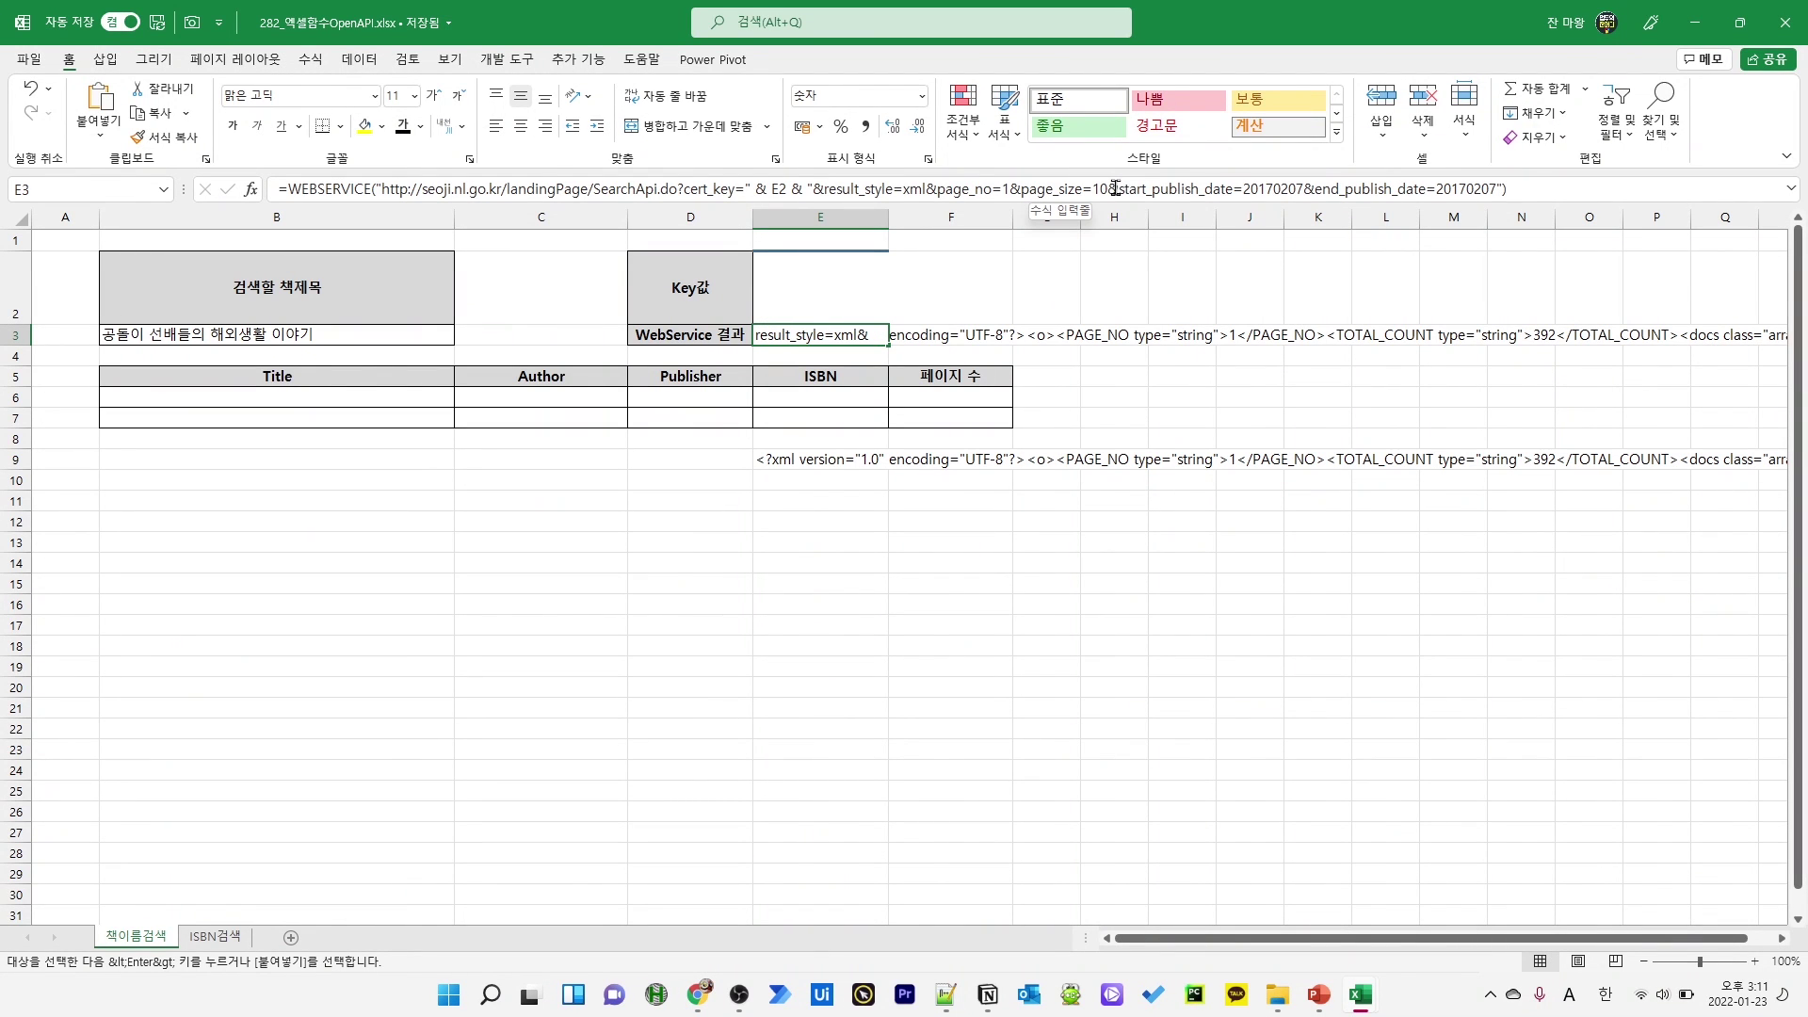
{"action": "left_click", "coordinate": [1119, 188]}
{"action": "left_click_drag", "start_coordinate": [1119, 188], "coordinate": [1500, 189]}
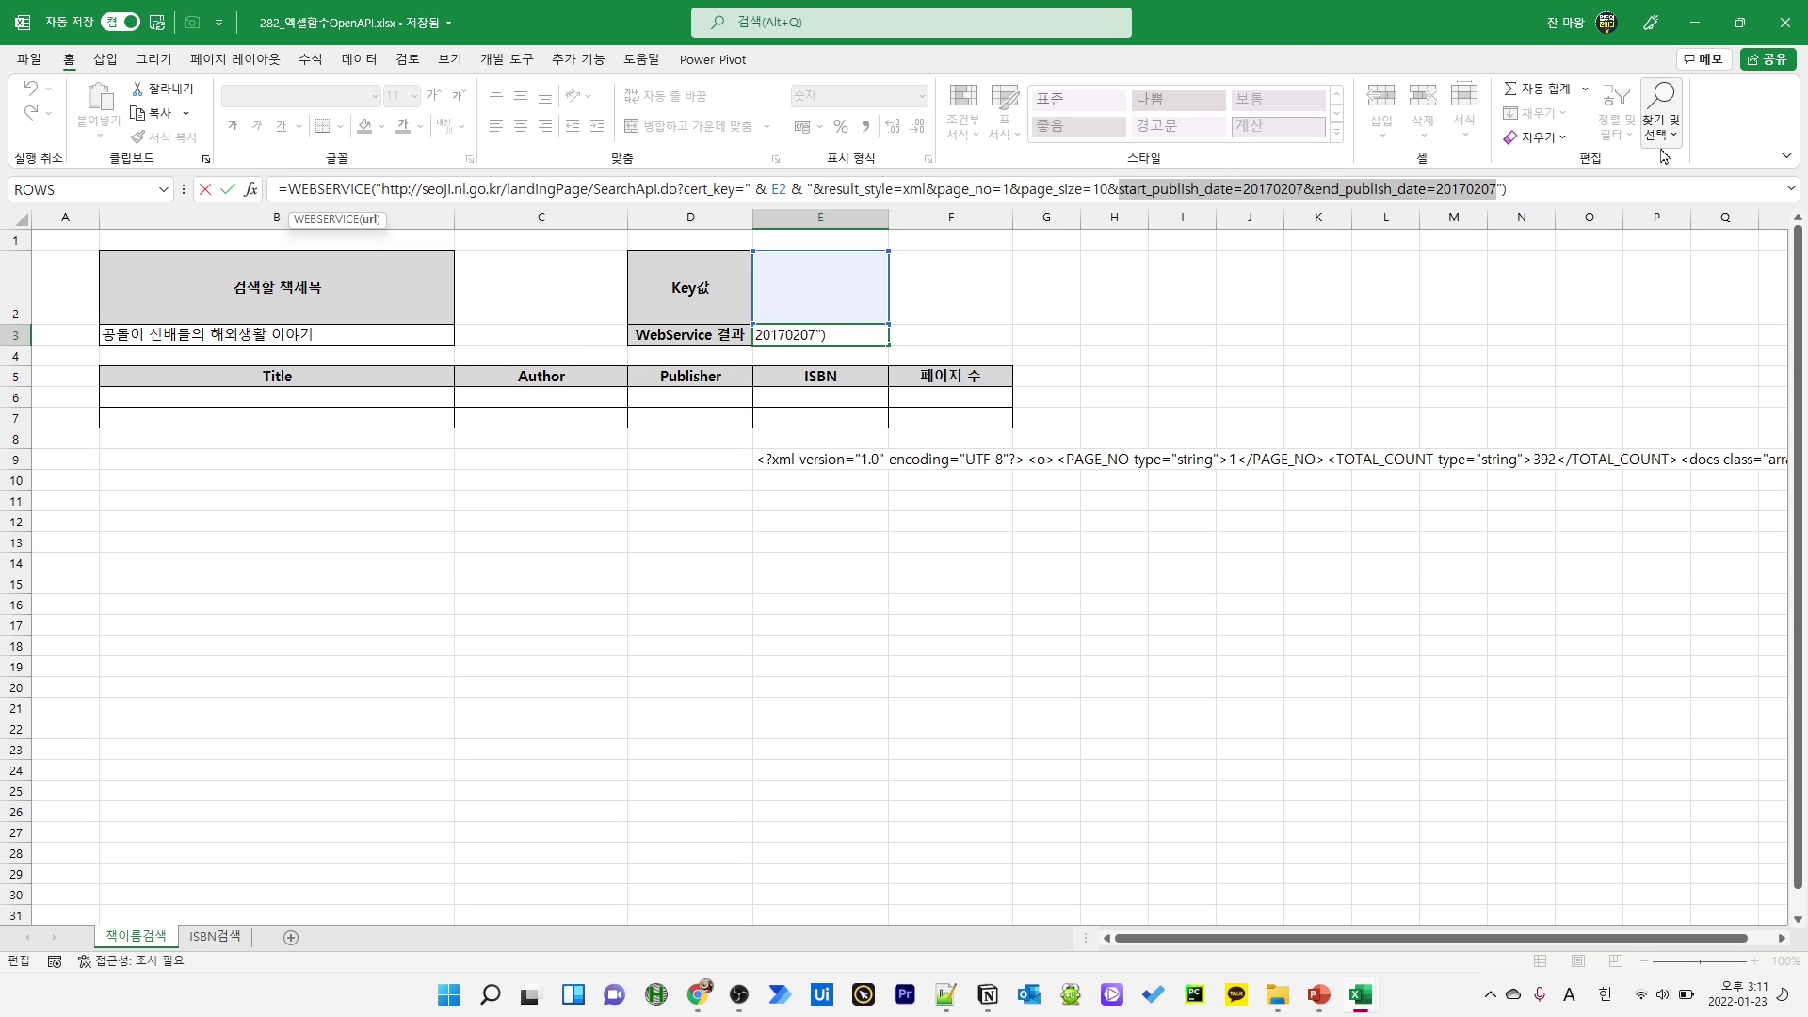
{"action": "type", "text": "title=\" "}
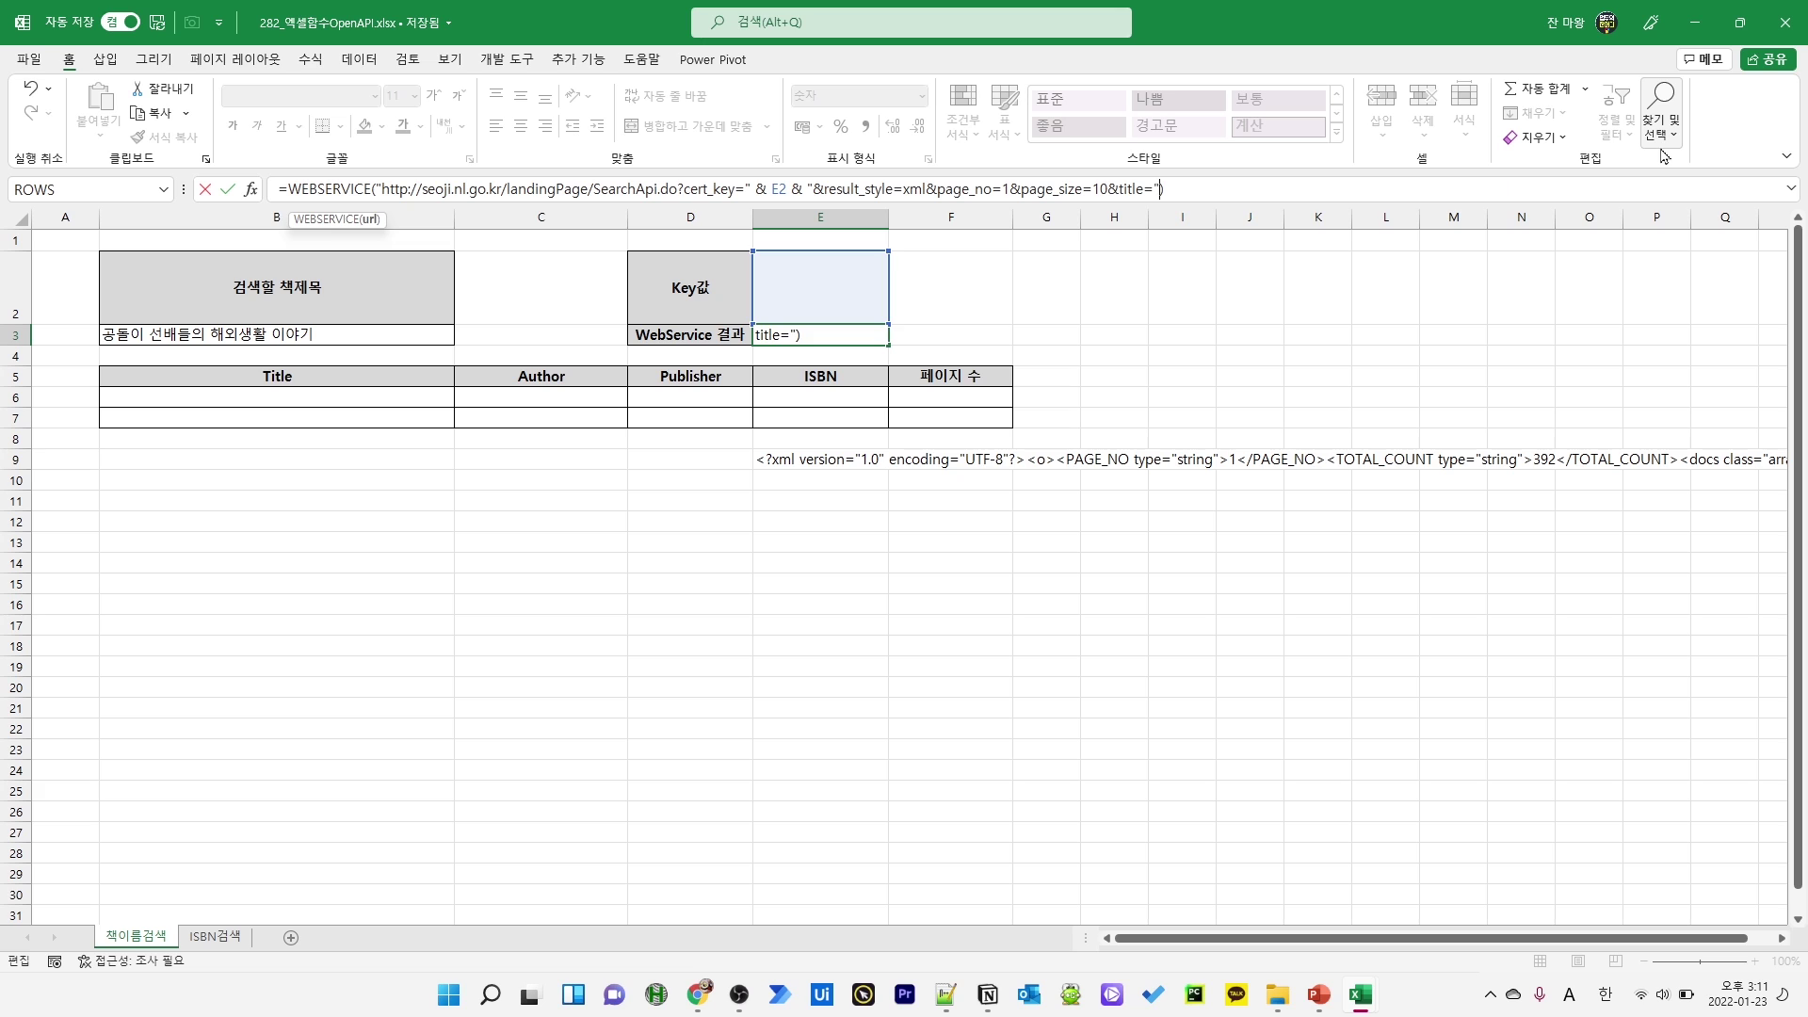
{"action": "type", "text": "&"}
{"action": "left_click", "coordinate": [257, 335]}
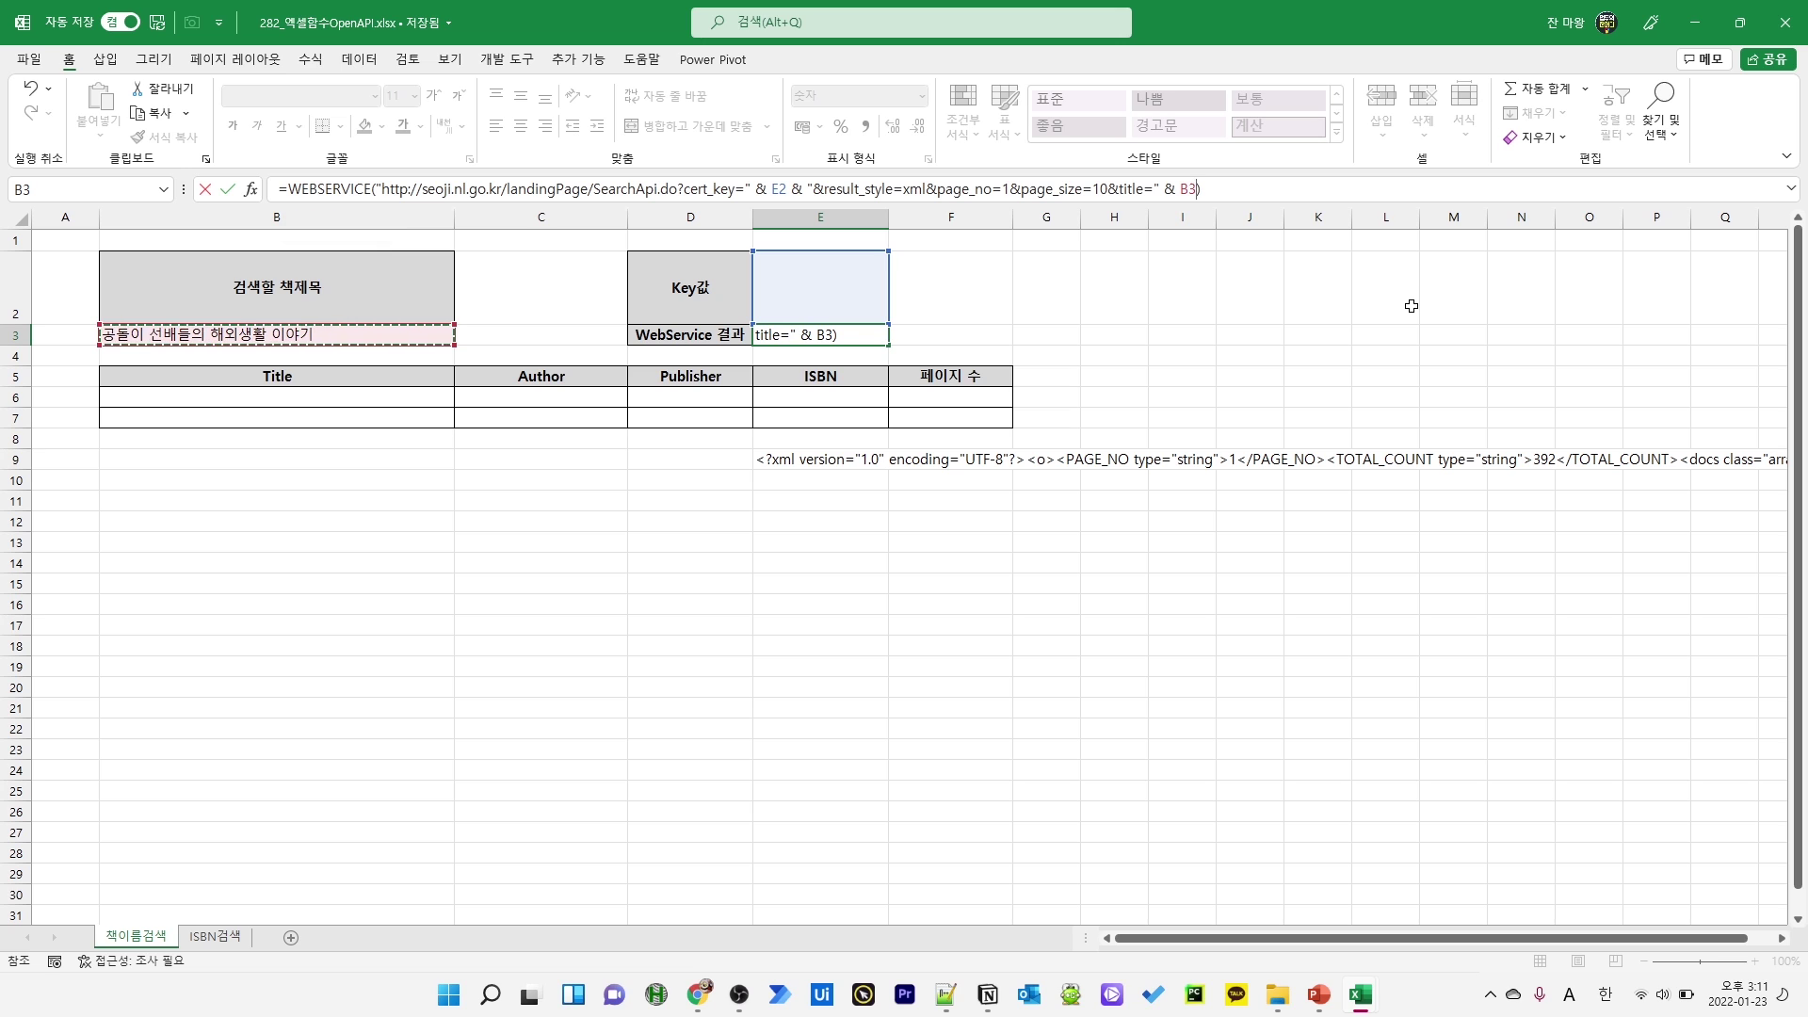
{"action": "key", "text": "Return"}
Copy the WebService result in E3 and paste it as values only over cell E9
{"action": "left_click", "coordinate": [835, 331]}
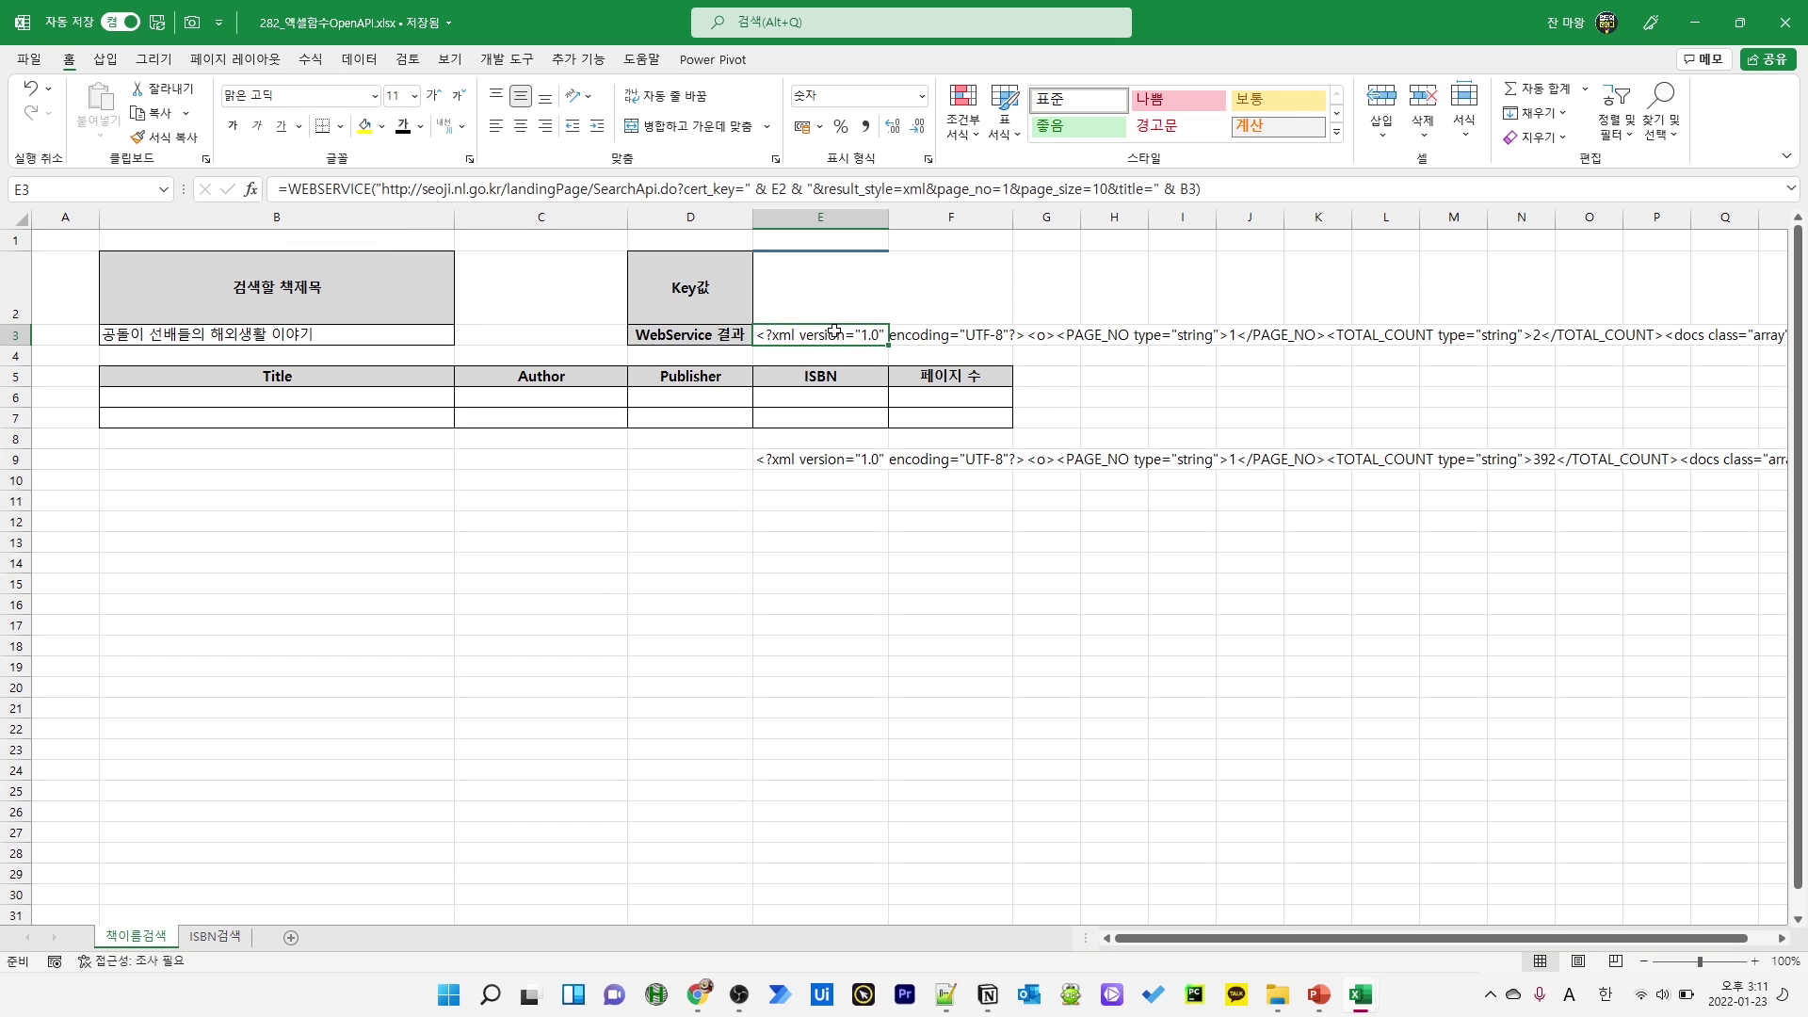
{"action": "key", "text": "ctrl+c"}
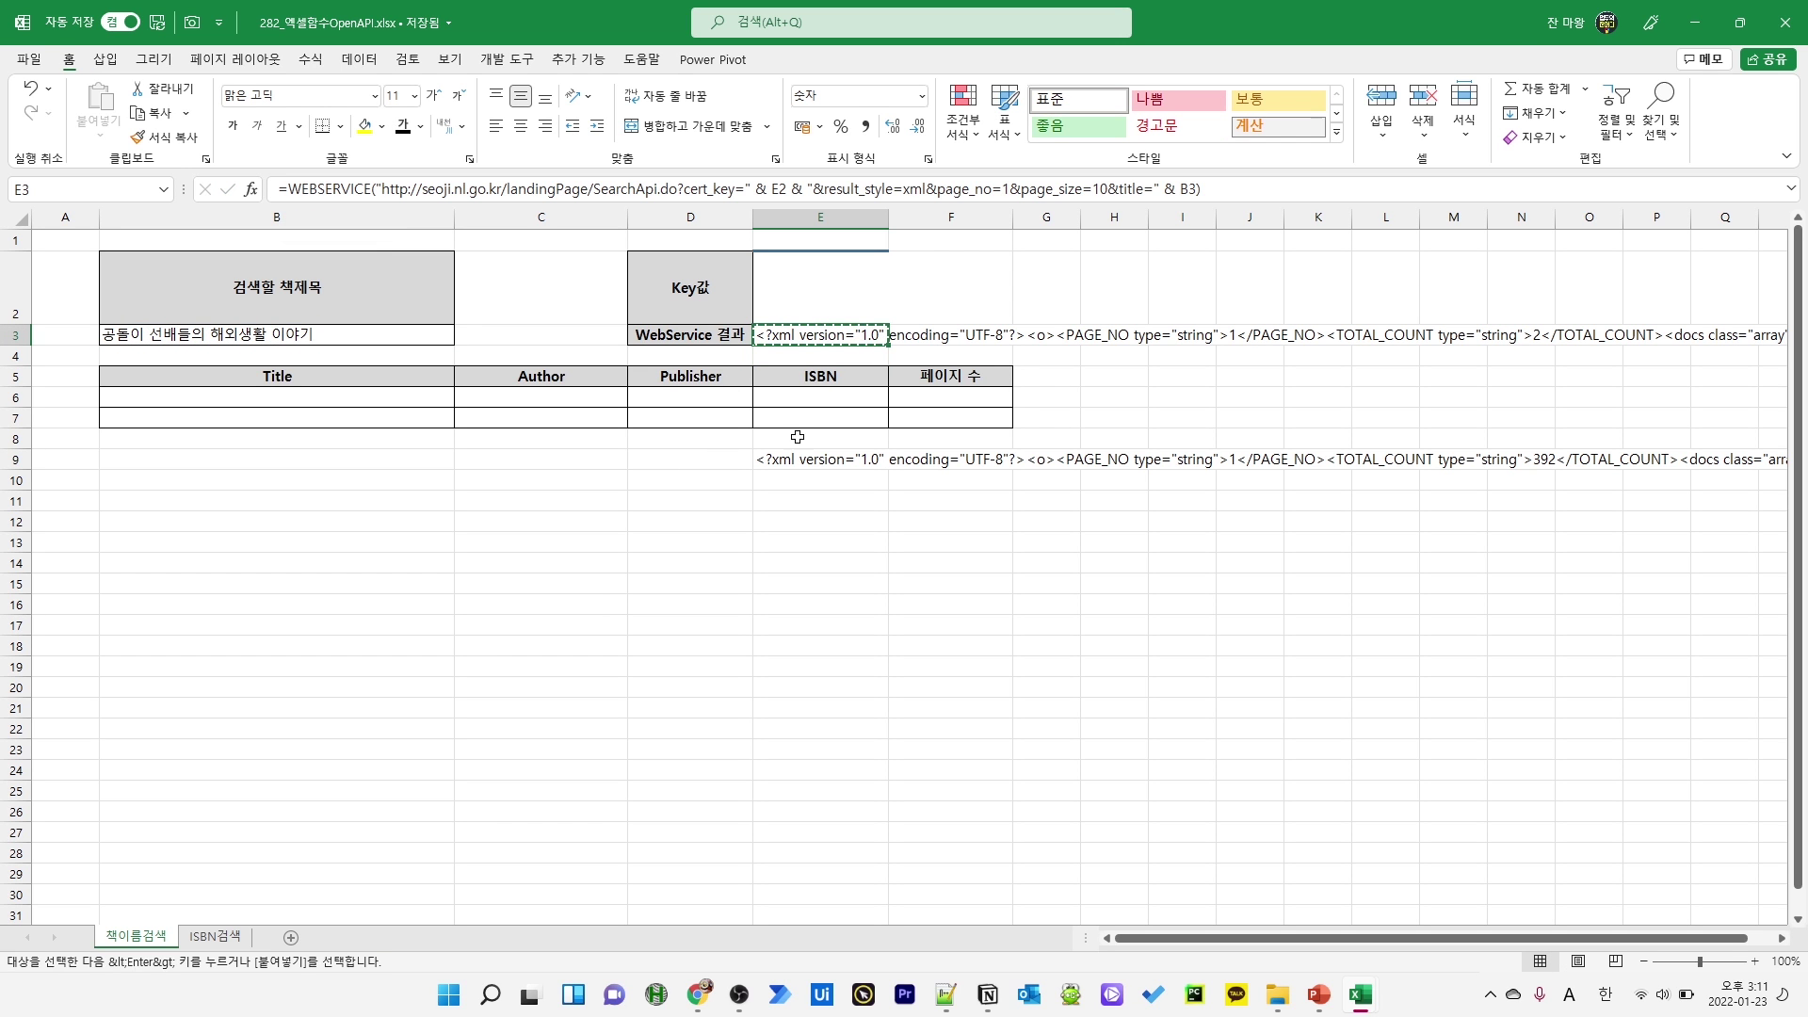
{"action": "left_click", "coordinate": [808, 462]}
{"action": "right_click", "coordinate": [810, 464]}
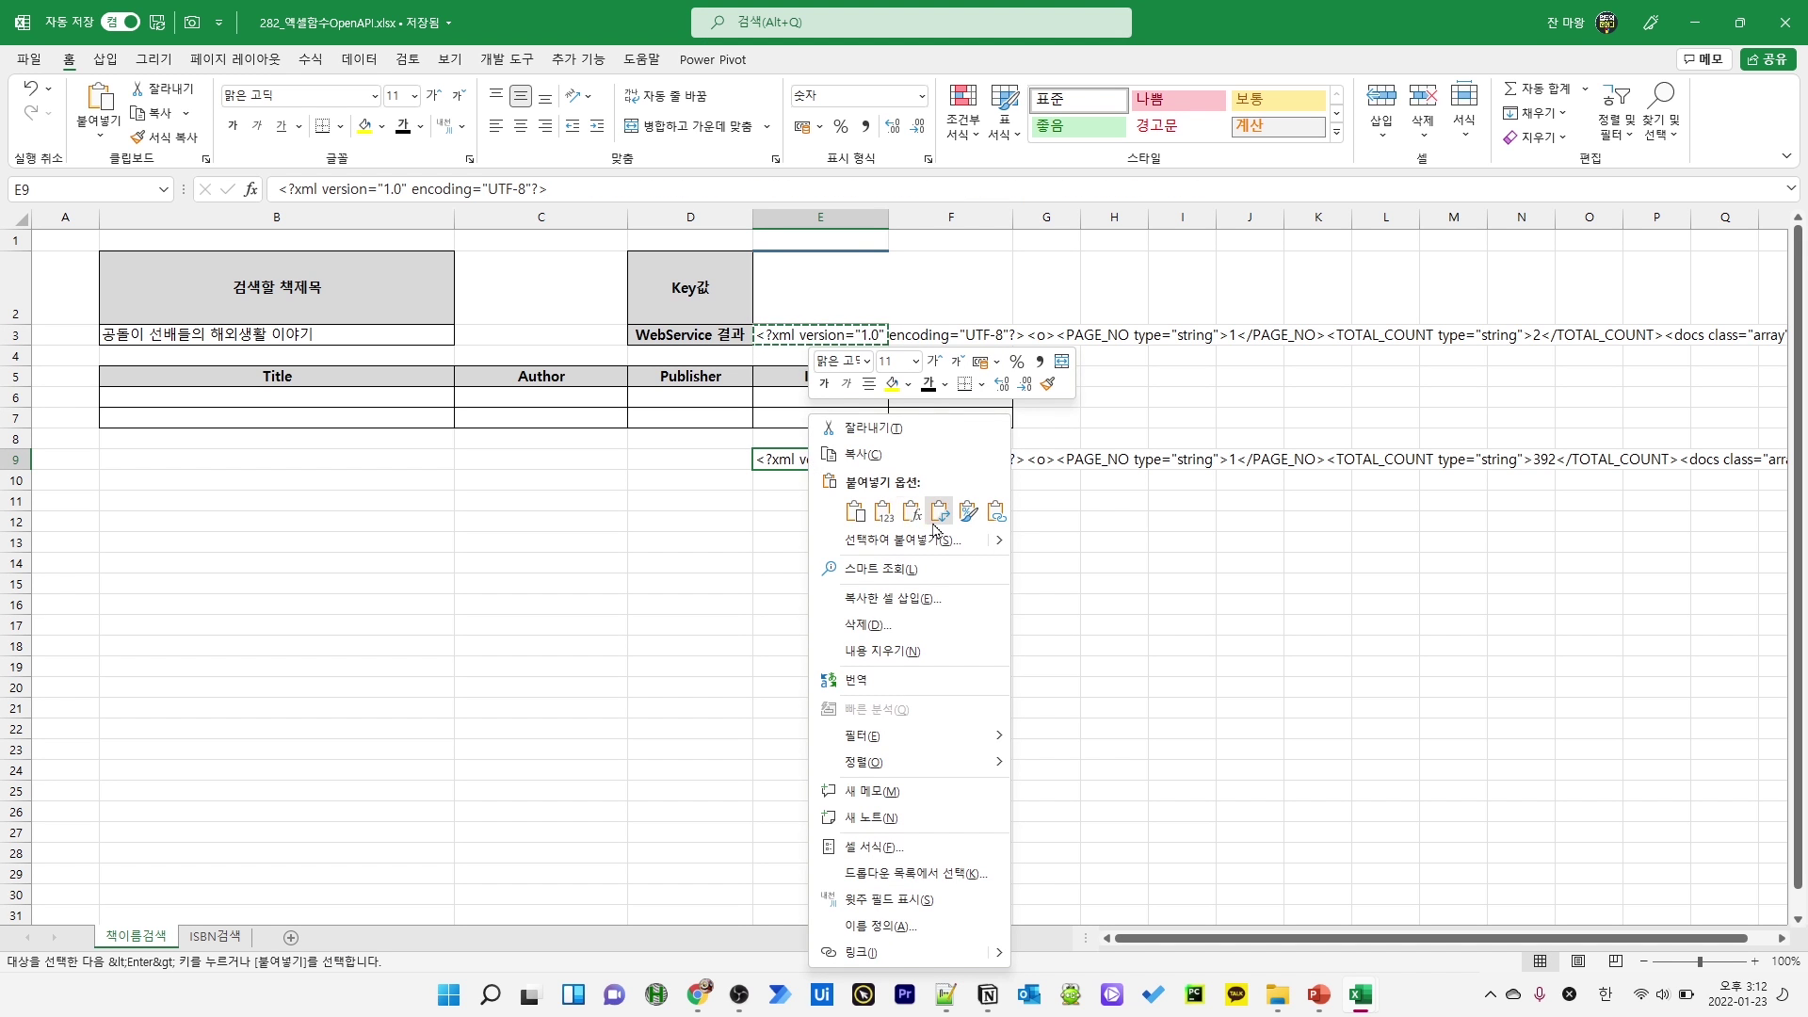
{"action": "left_click", "coordinate": [884, 512]}
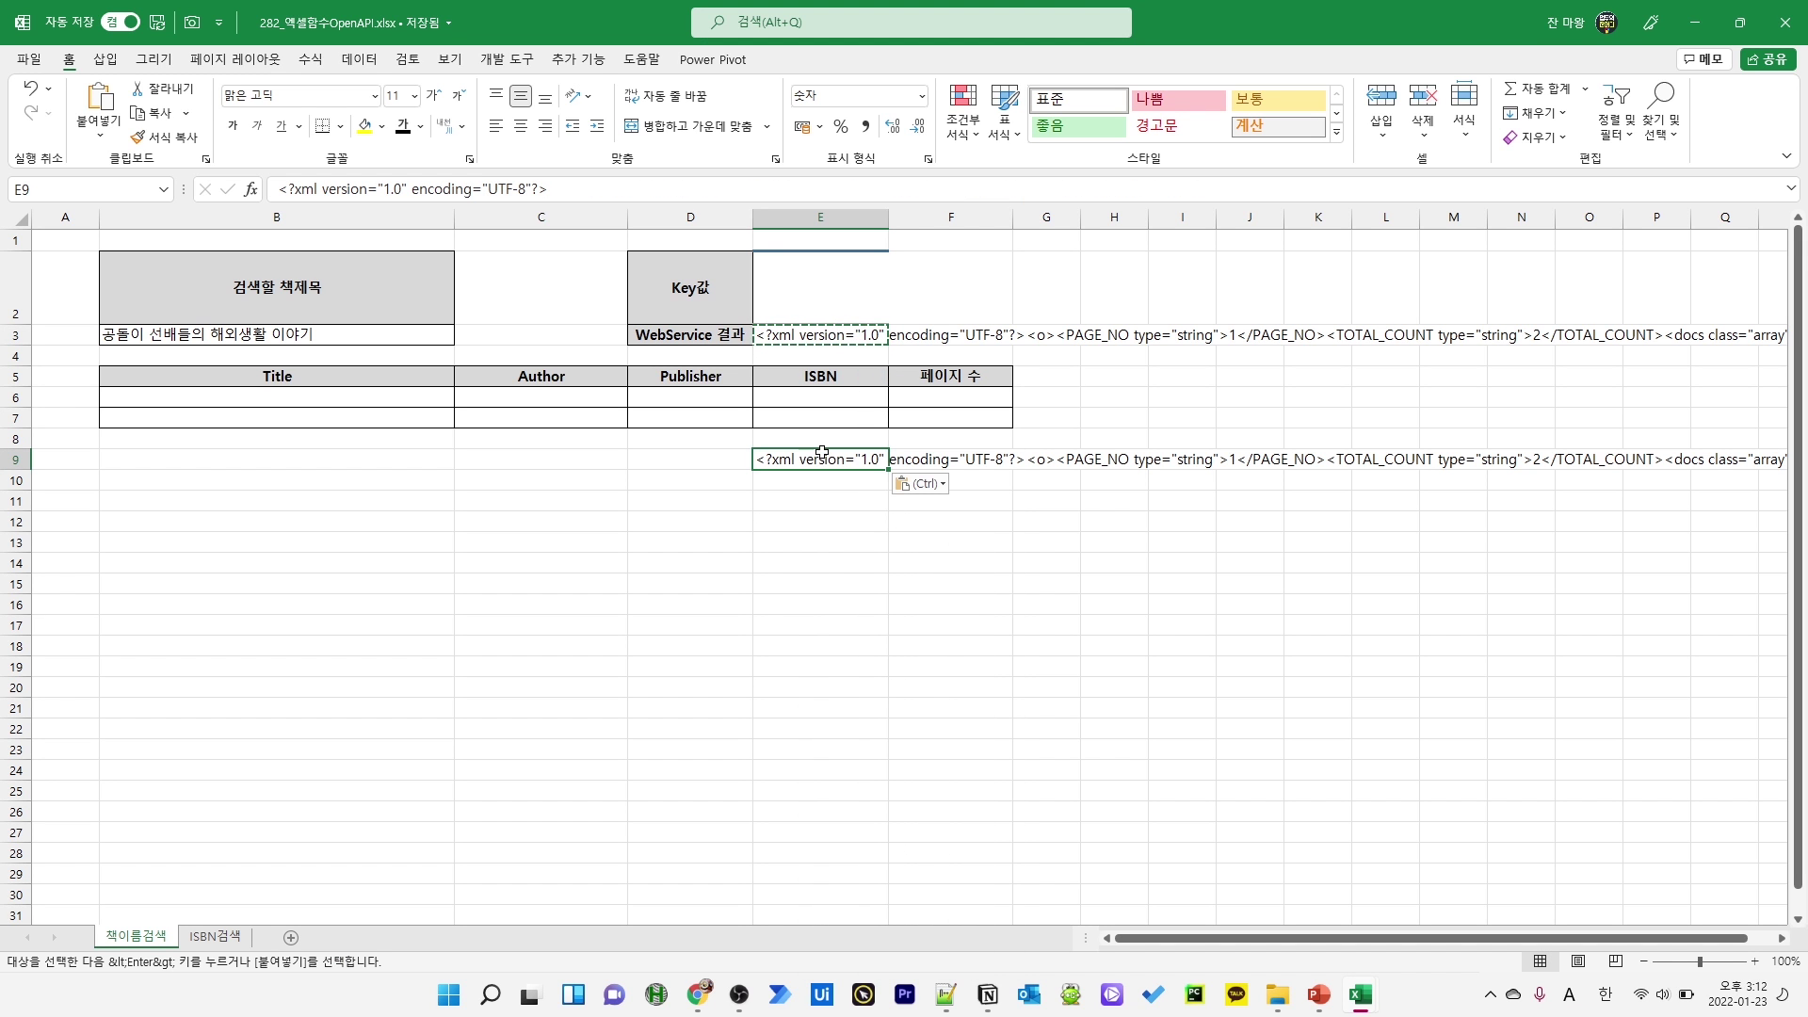
Switch to Notepad++ and replace the document's entire contents with the XML result of the title search
{"action": "key", "text": "alt+Tab"}
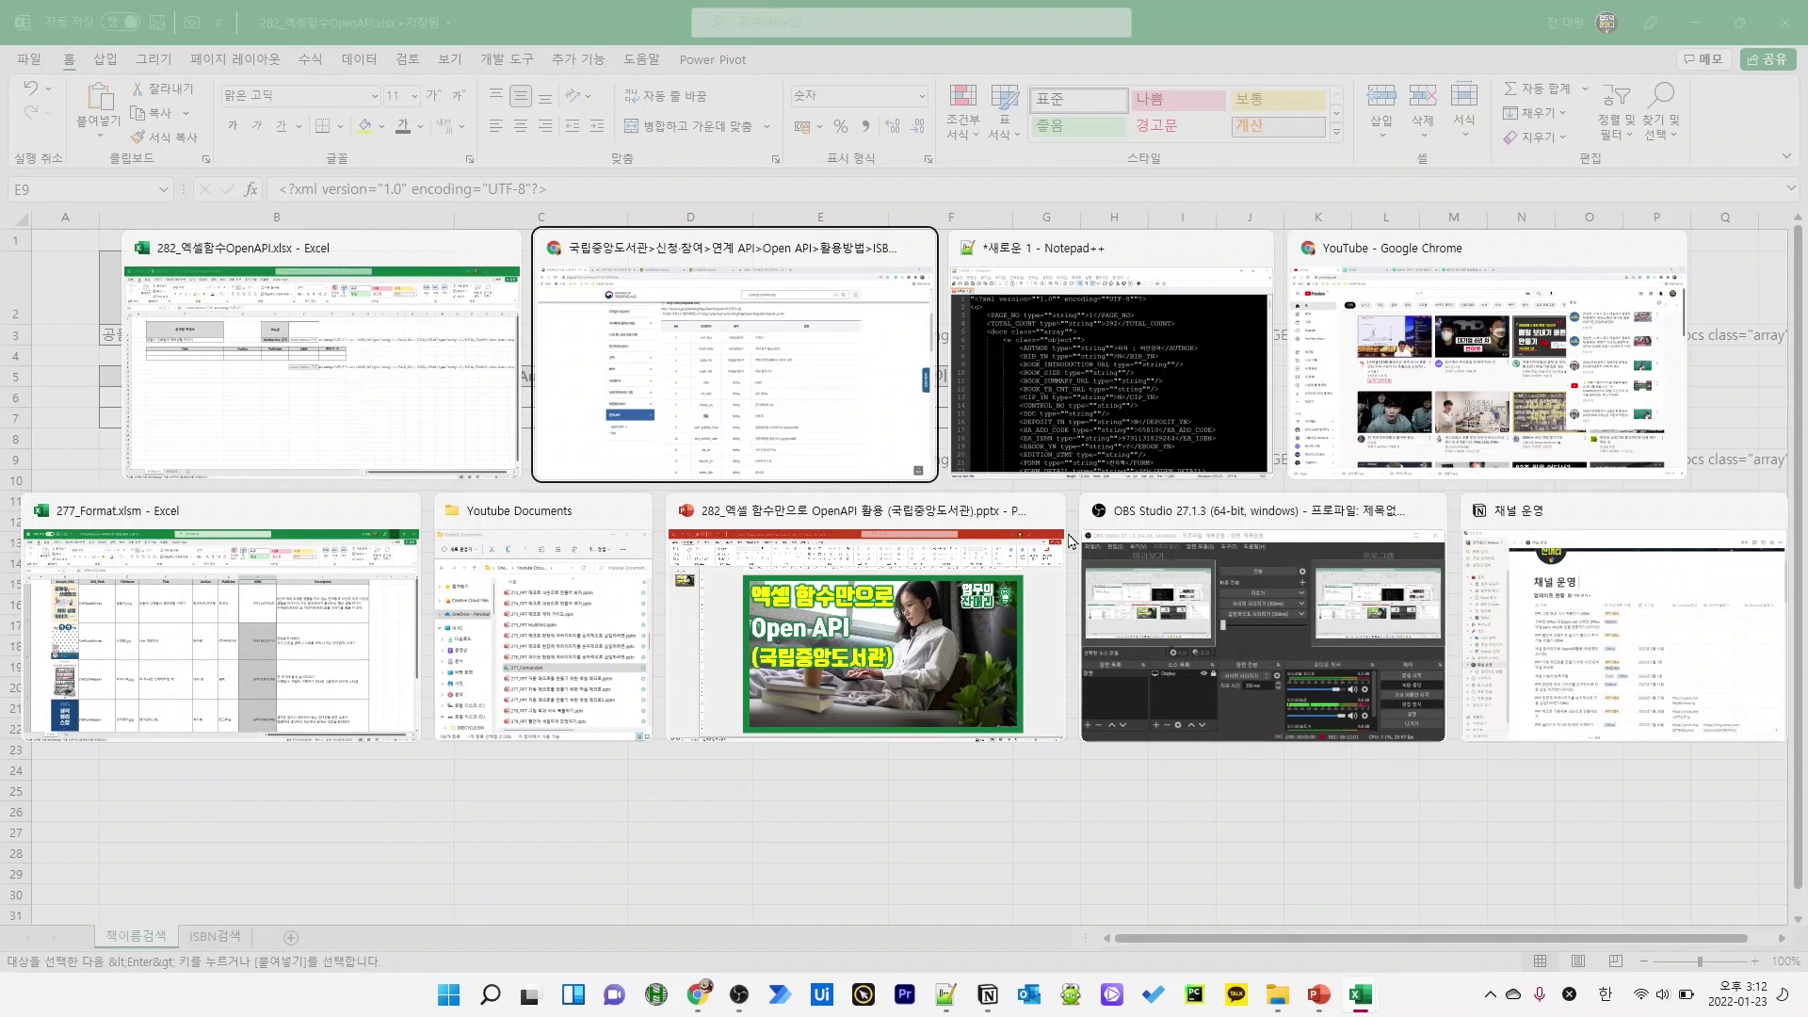
{"action": "left_click", "coordinate": [1036, 382]}
{"action": "key", "text": "ctrl+a"}
{"action": "key", "text": "Delete"}
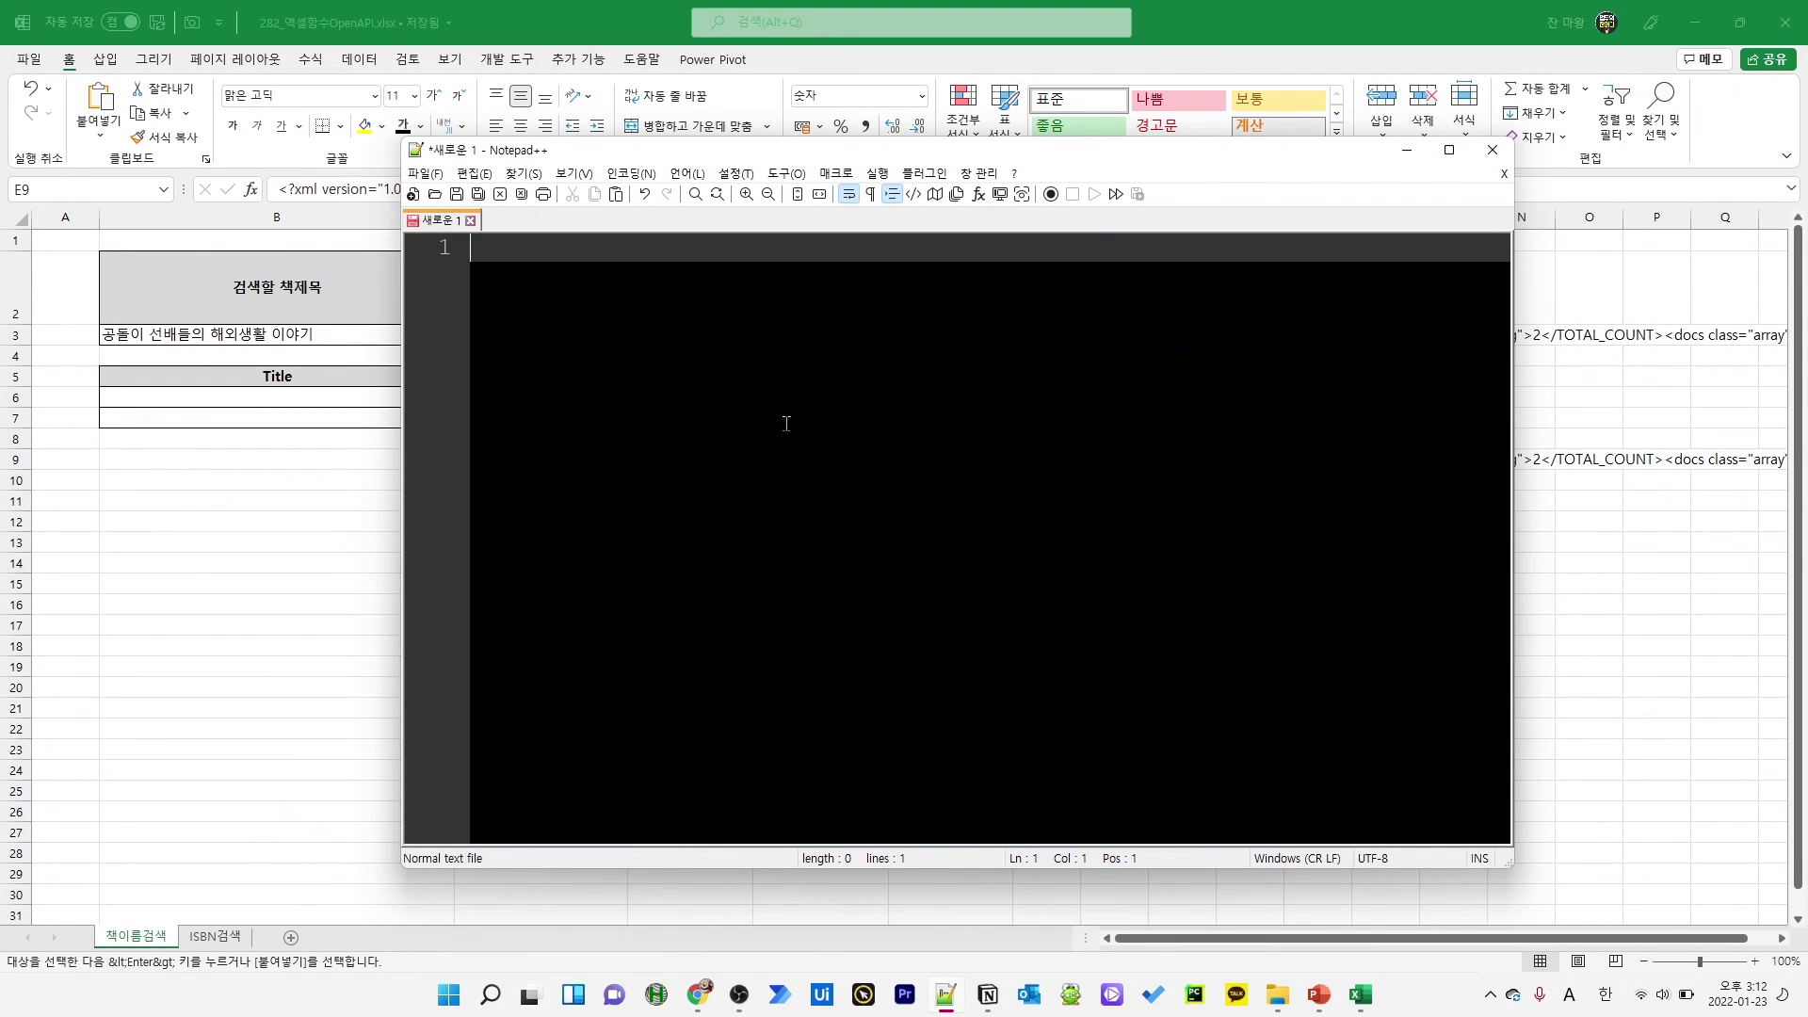
{"action": "key", "text": "ctrl+v"}
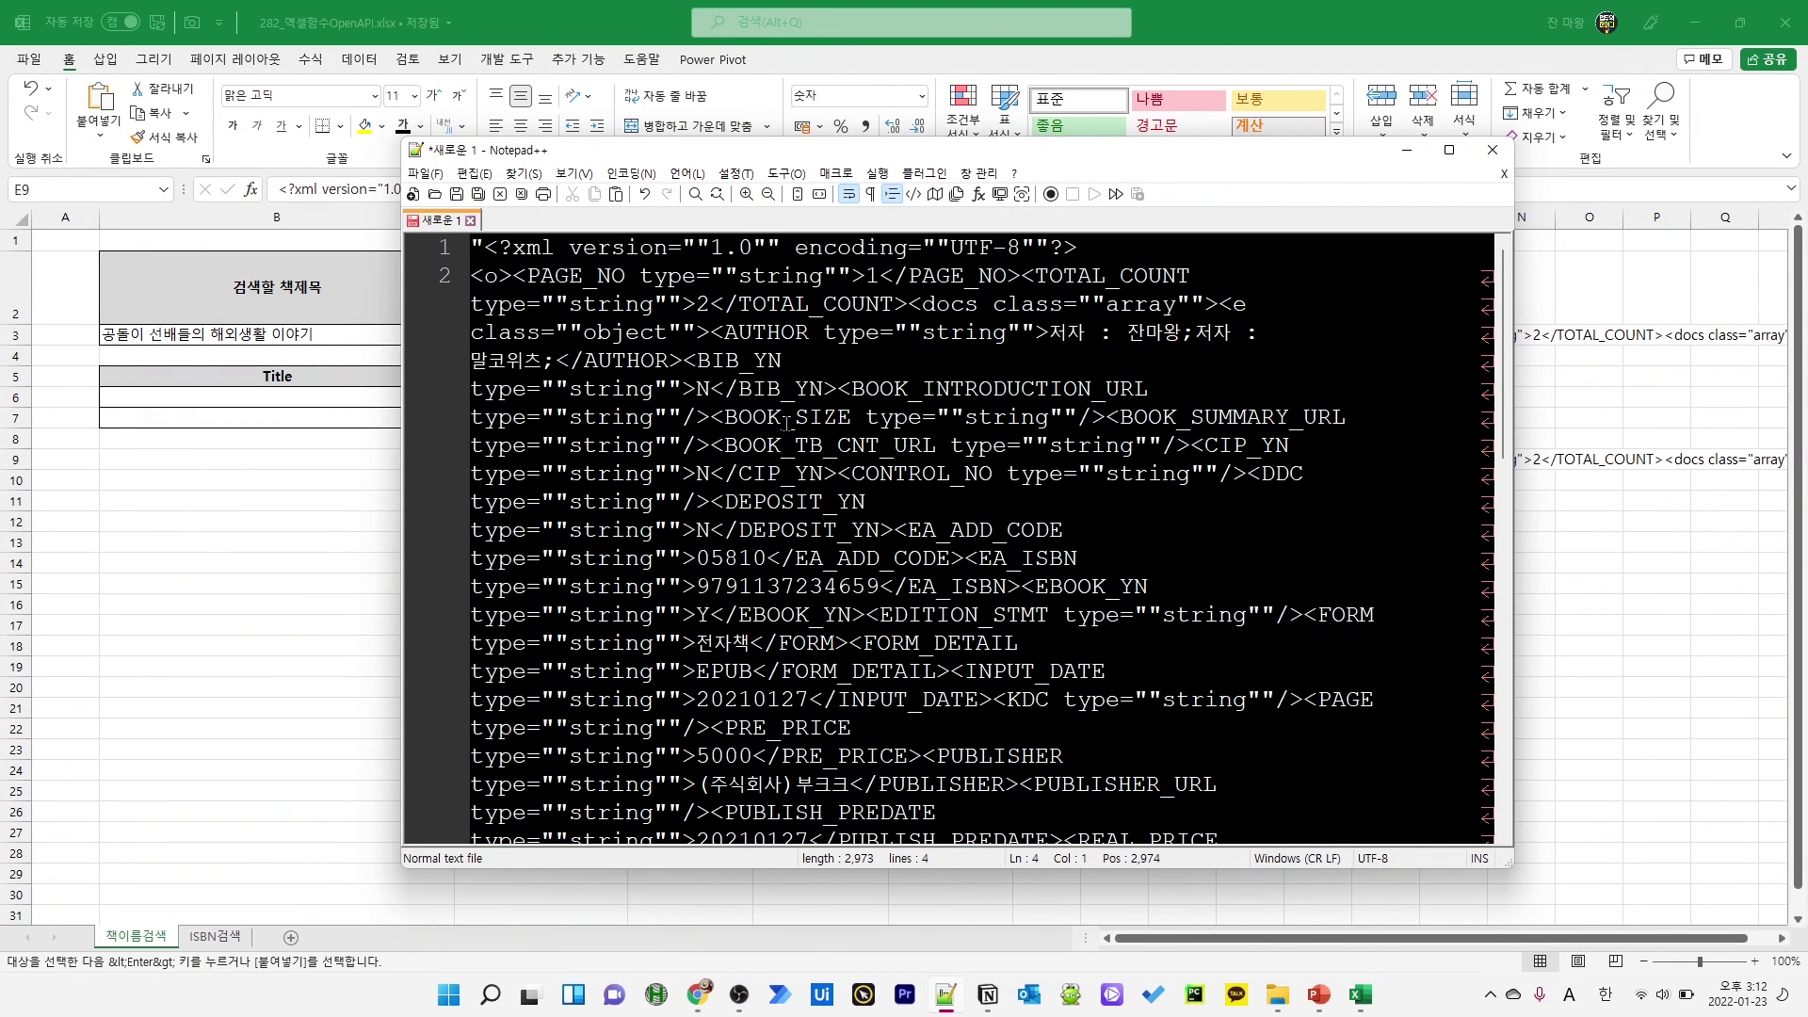
Put each XML element on its own line by replacing every >< with >\n< in the whole text
{"action": "key", "text": "ctrl+a"}
{"action": "key", "text": "ctrl+h"}
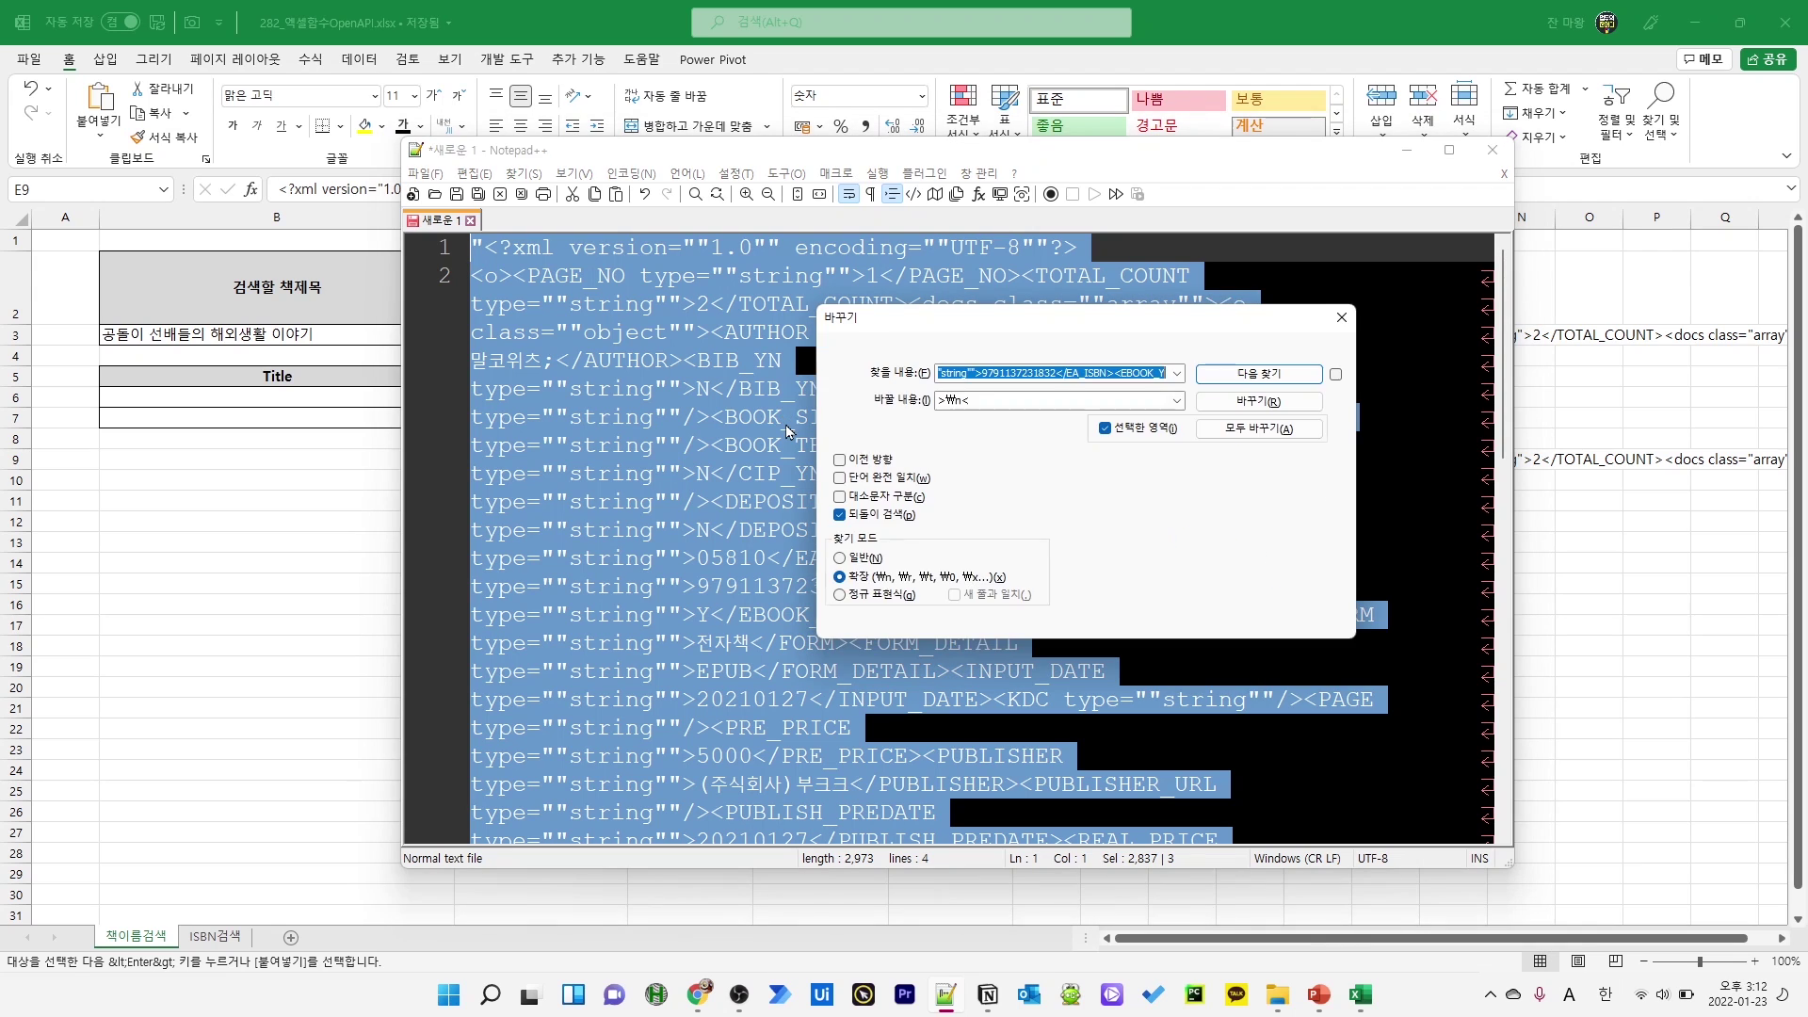
{"action": "type", "text": "><"}
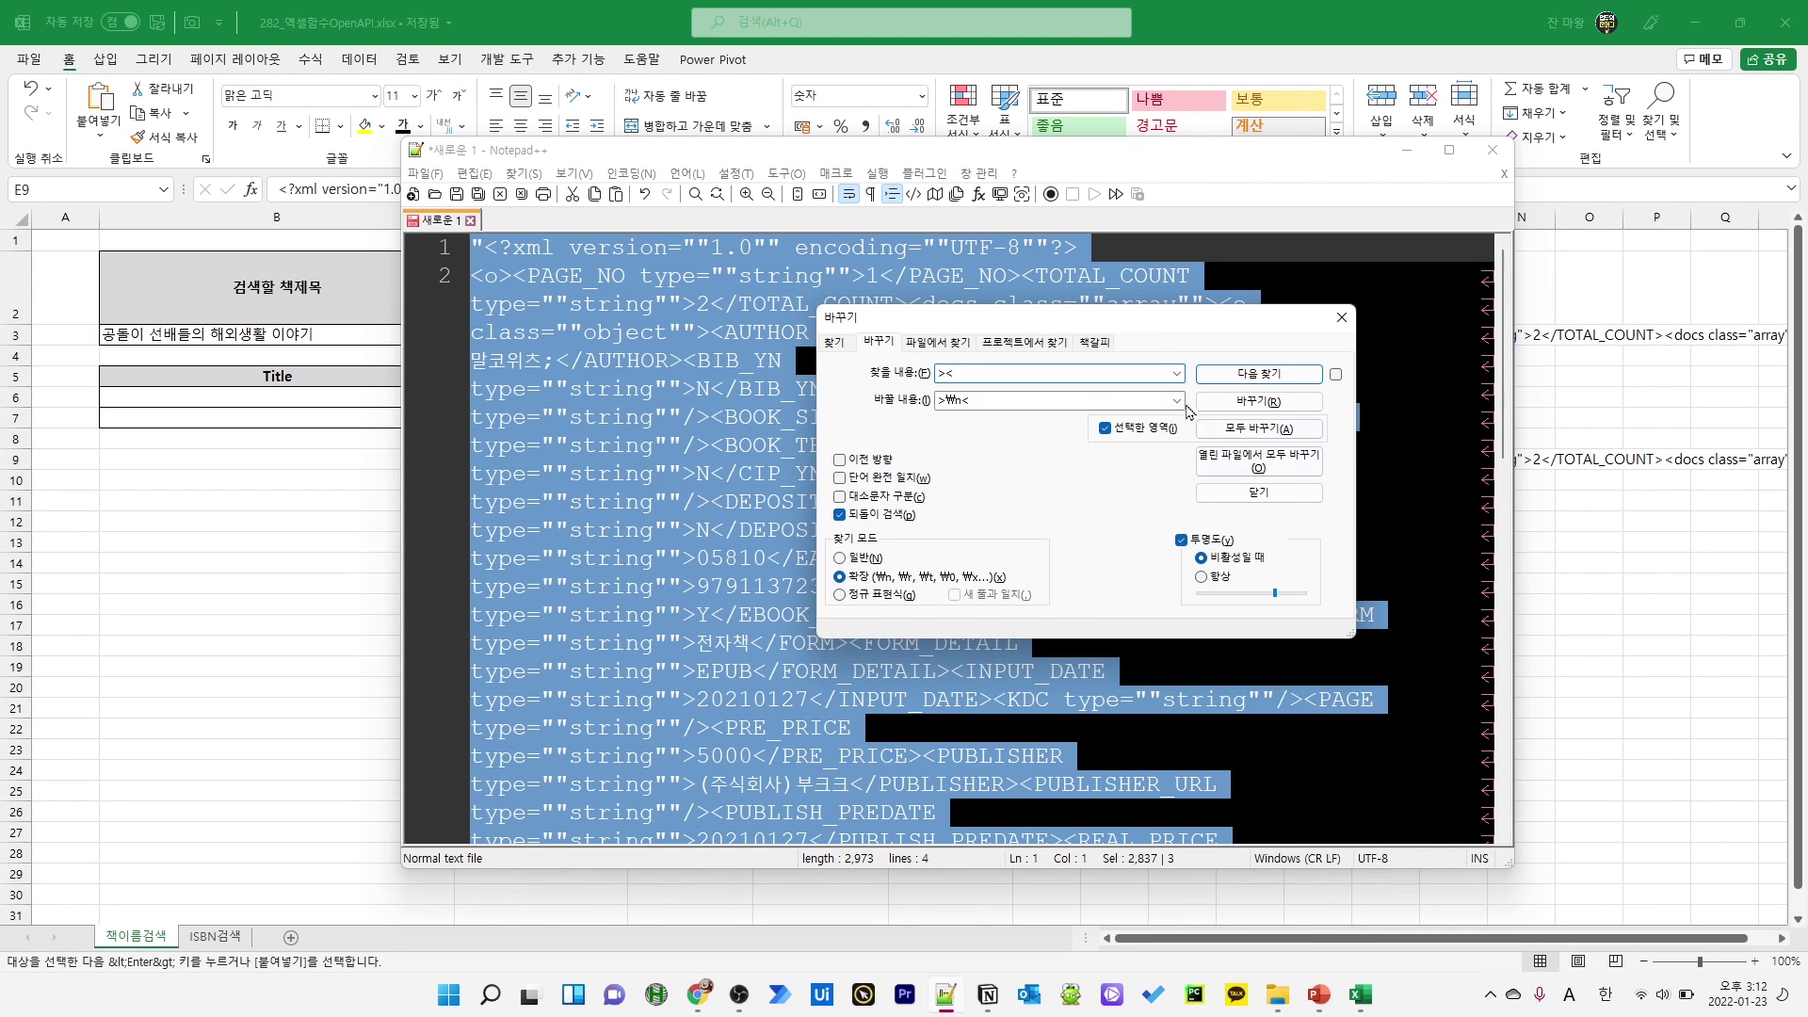
{"action": "left_click", "coordinate": [1260, 428]}
{"action": "left_click", "coordinate": [1065, 272]}
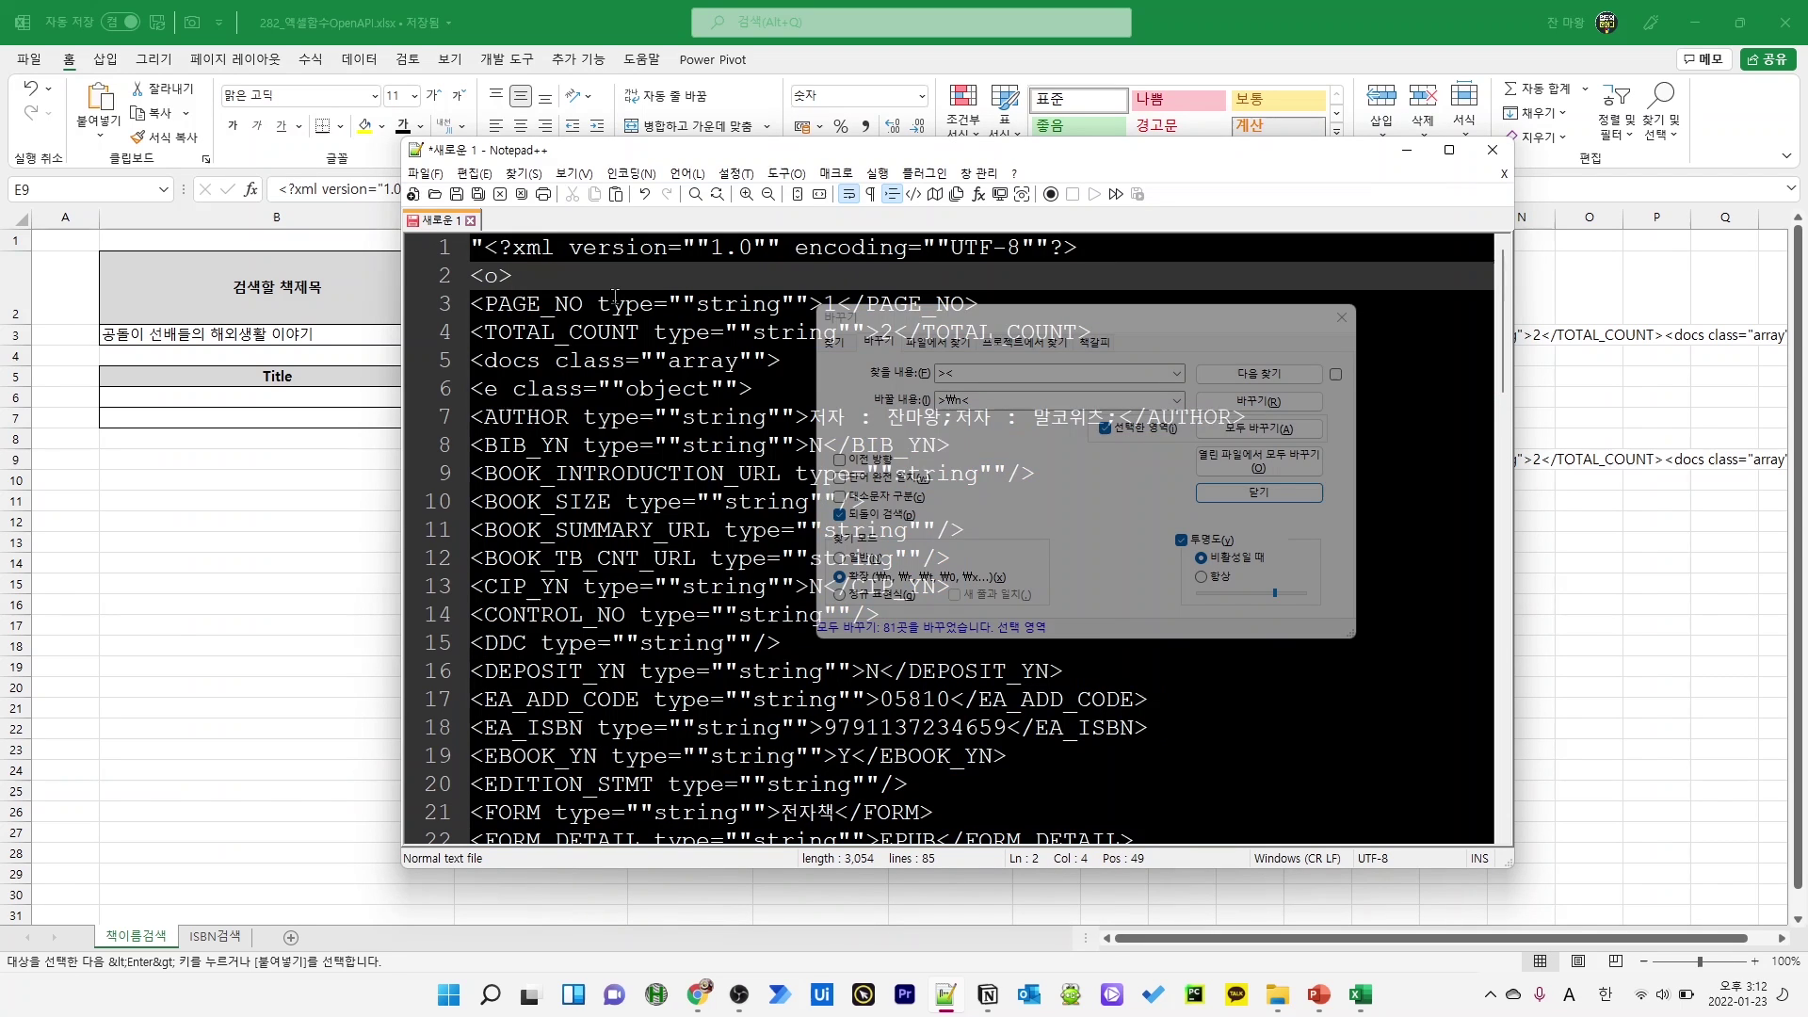
{"action": "key", "text": "Escape"}
Indent lines 3 to 82 inside the o element by one level, and the e blocks inside docs by another
{"action": "key", "text": "Right"}
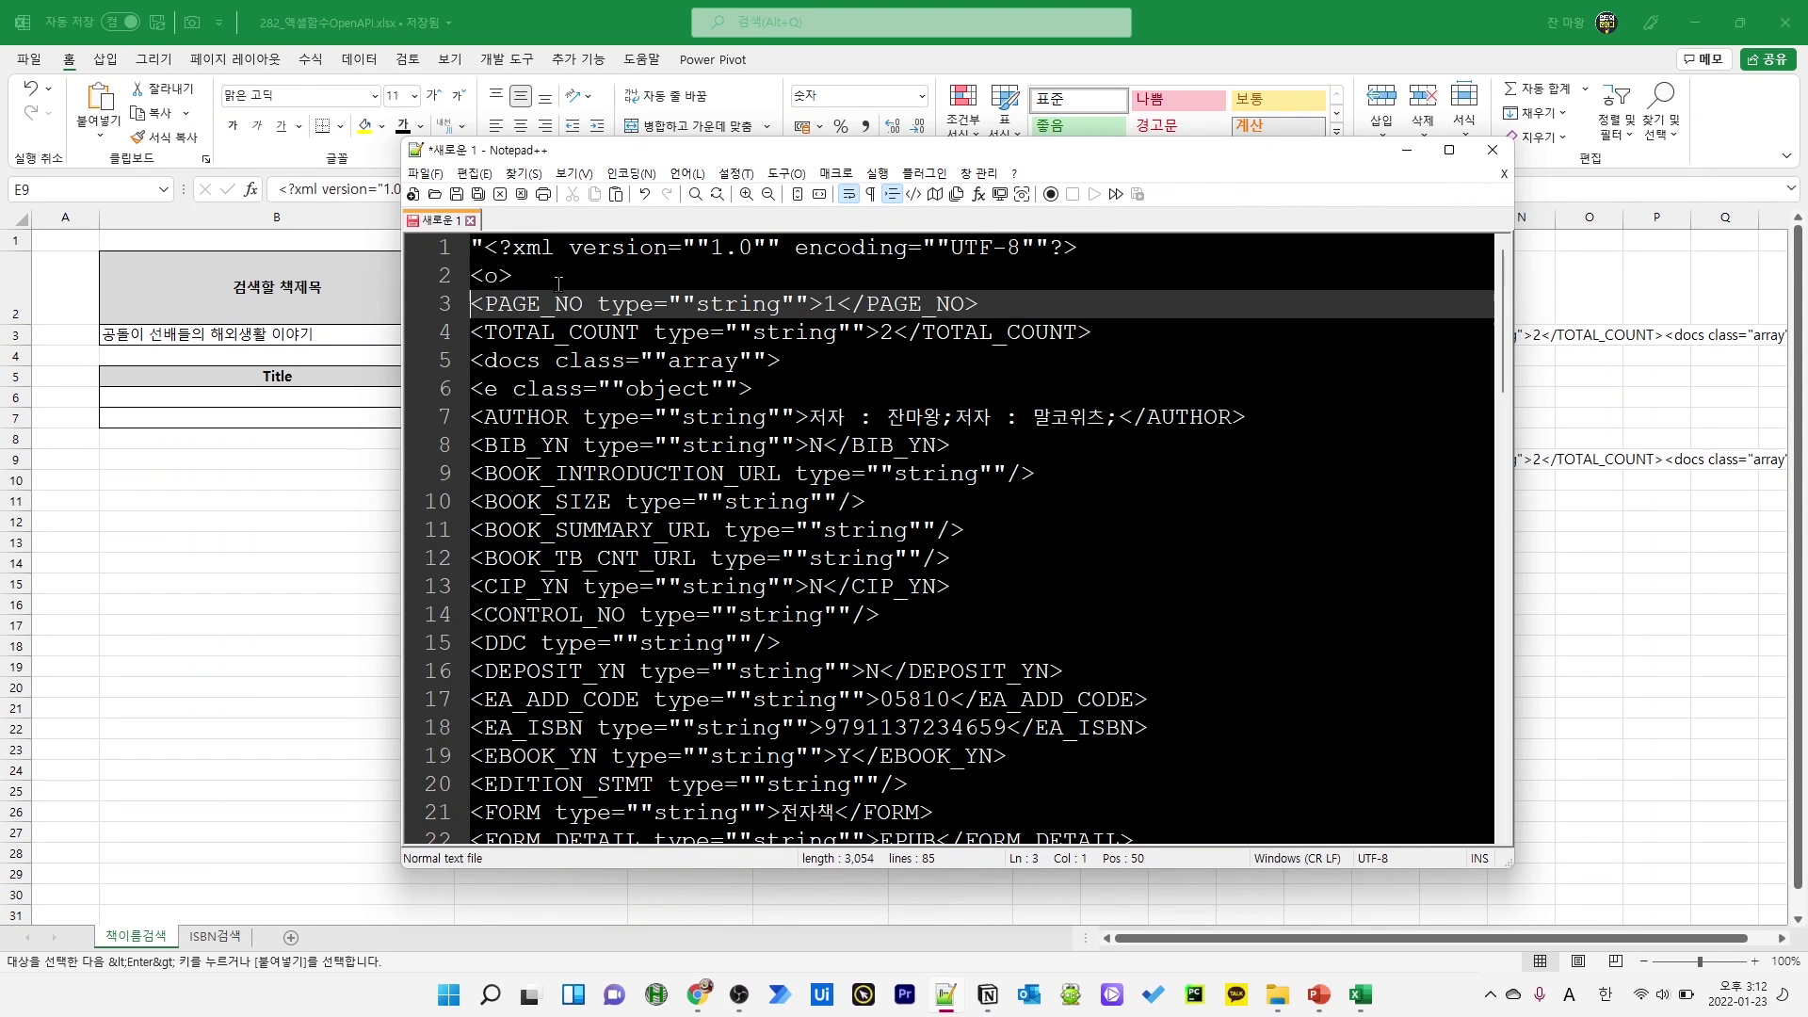
{"action": "scroll", "coordinate": [683, 711], "scroll_direction": "down", "scroll_amount": 20}
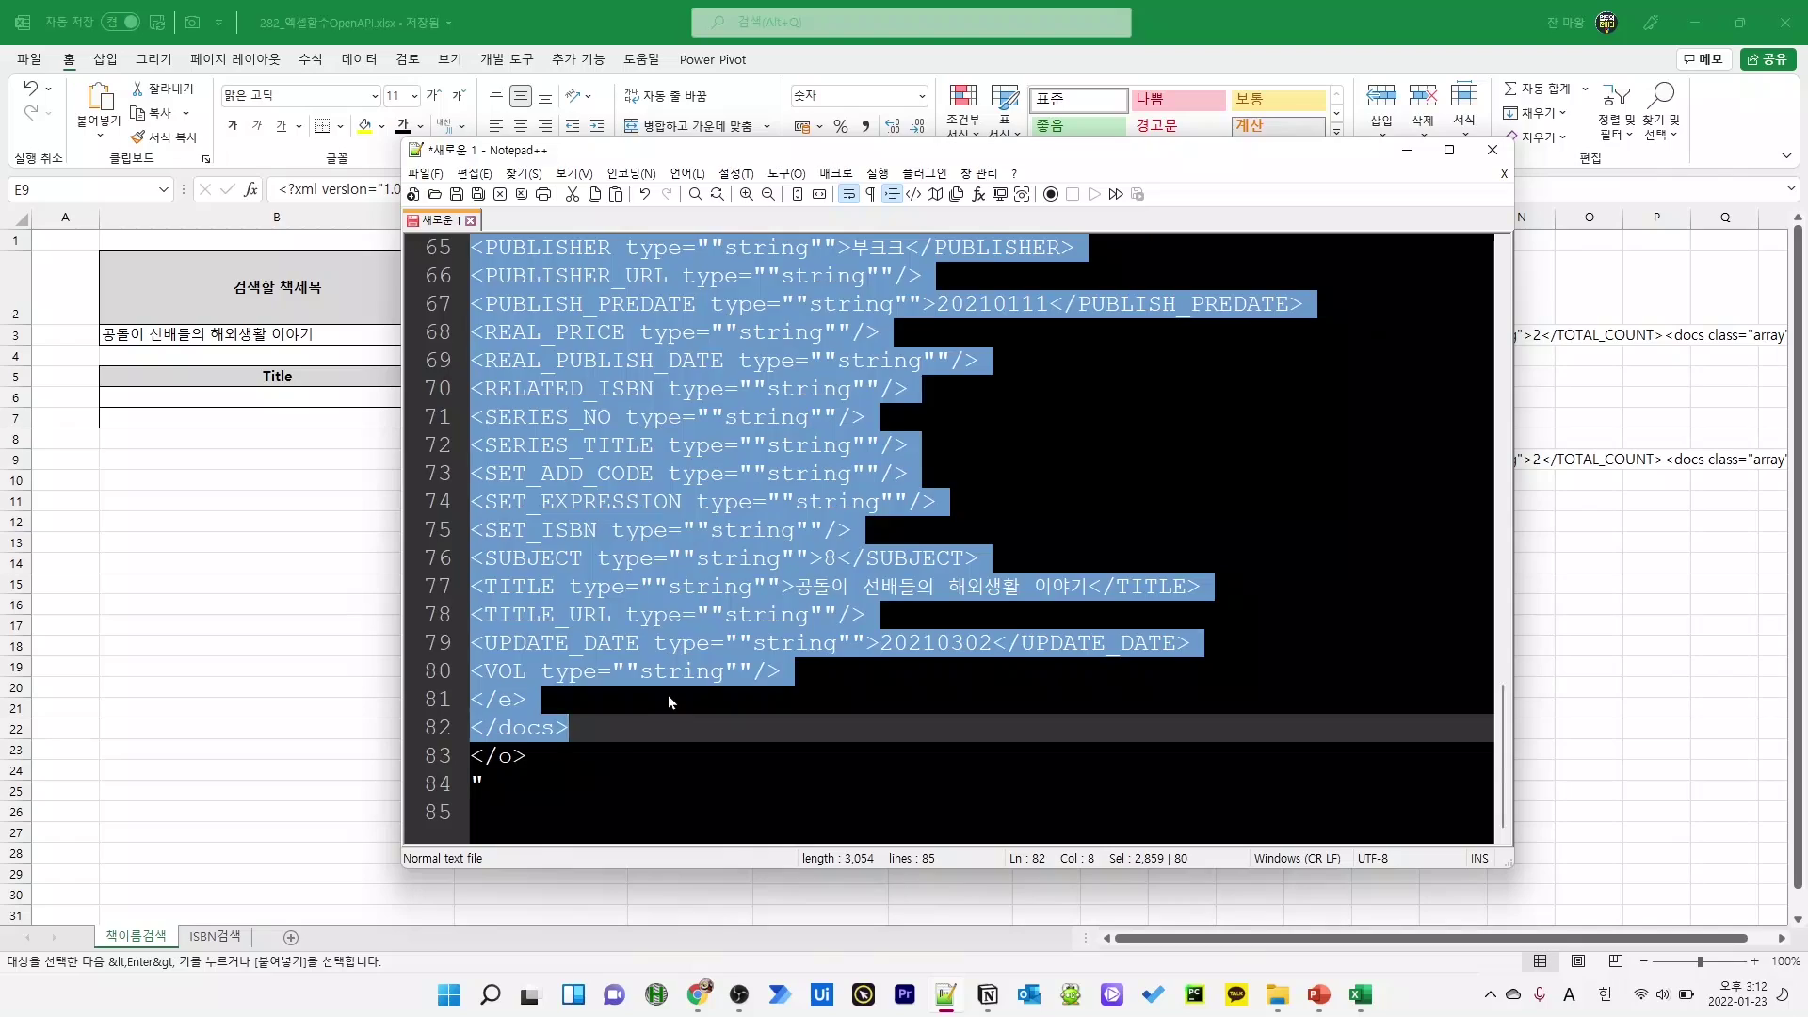
{"action": "key", "text": "Tab"}
{"action": "key", "text": "Up"}
{"action": "left_click_drag", "start_coordinate": [1504, 744], "coordinate": [1504, 247]}
{"action": "left_click", "coordinate": [480, 388], "text": "shift"}
Indent the child elements of both e objects, from AUTHOR to VOL, by one more level
{"action": "left_click_drag", "start_coordinate": [585, 421], "coordinate": [928, 672]}
{"action": "key", "text": "Tab"}
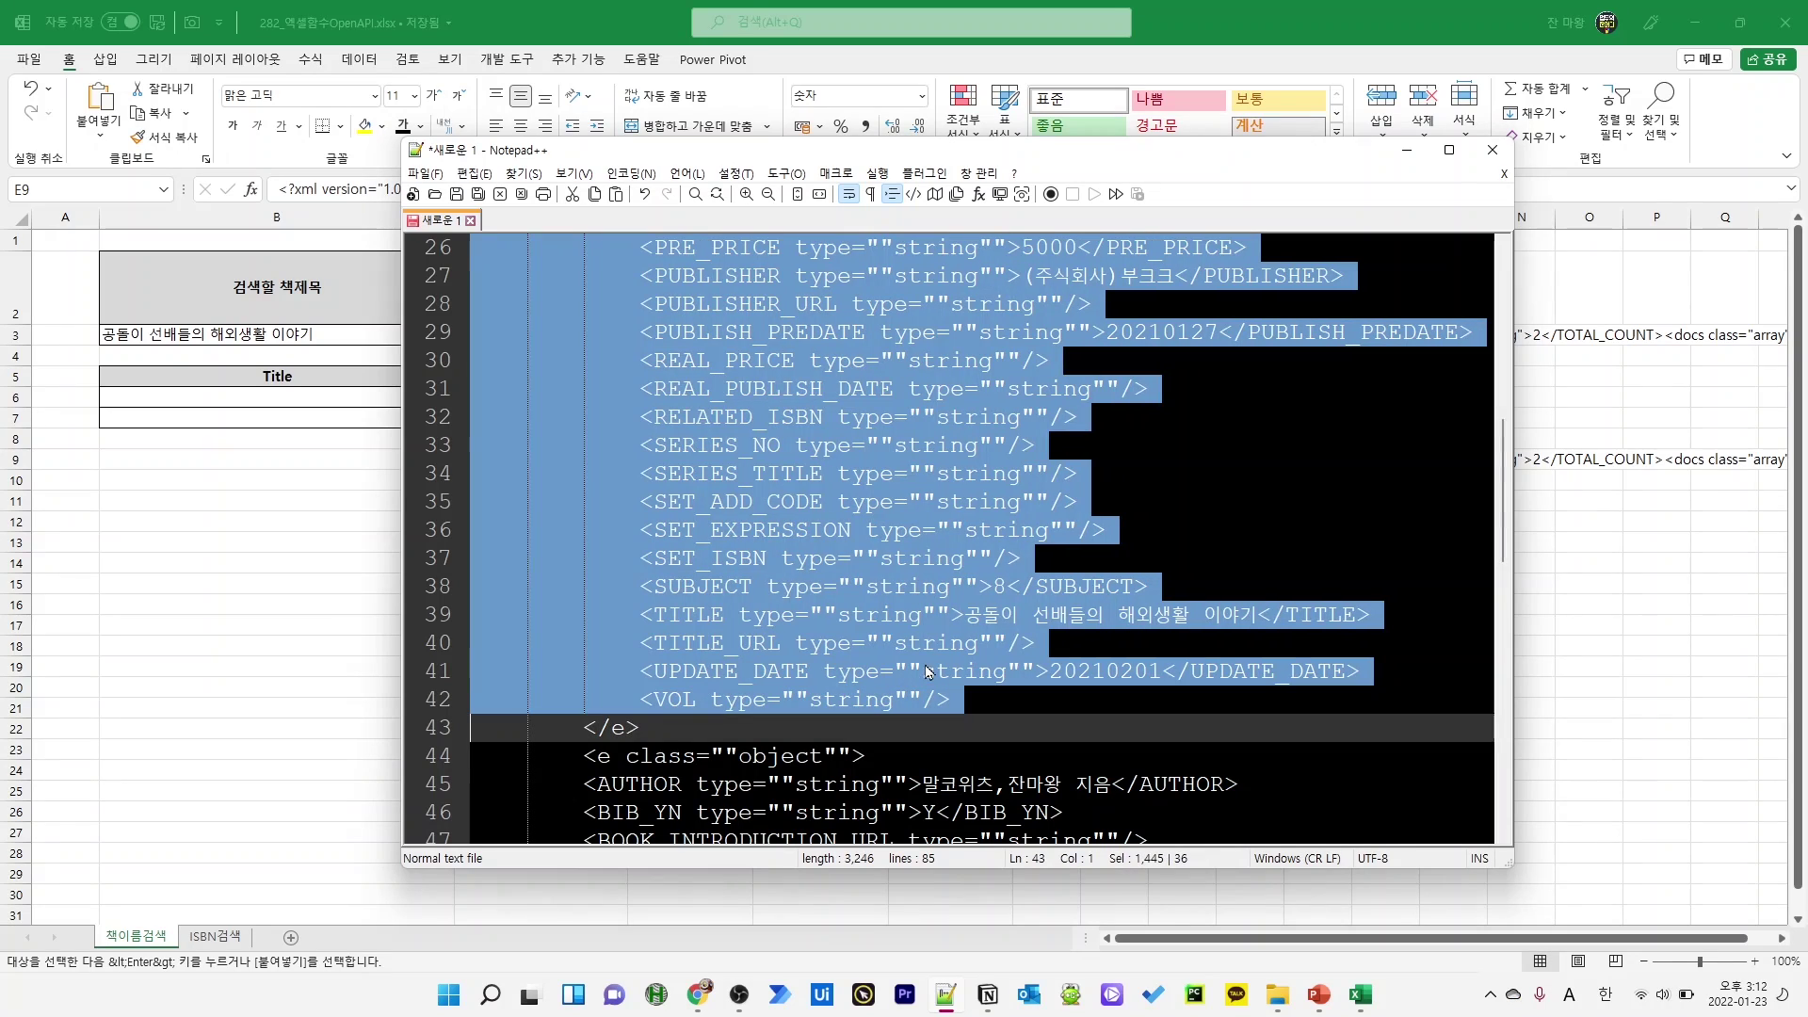
{"action": "left_click", "coordinate": [563, 799]}
{"action": "scroll", "coordinate": [928, 683], "scroll_direction": "down", "scroll_amount": 13}
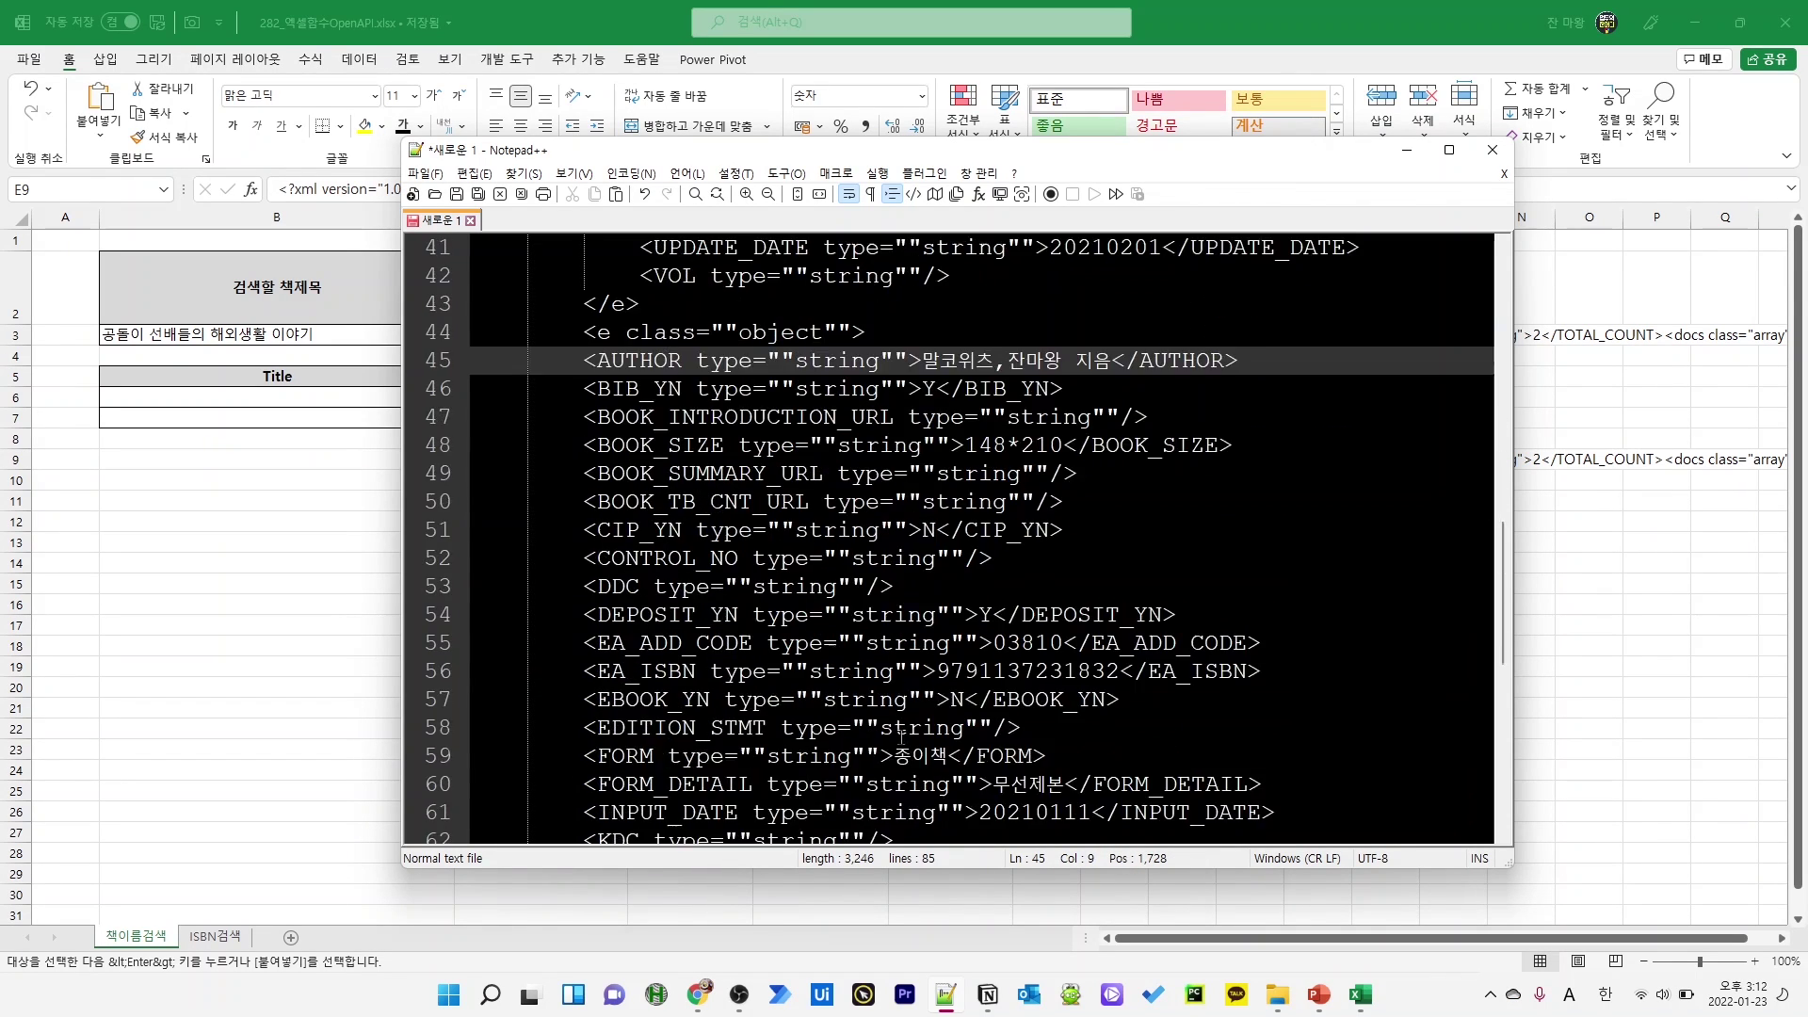
{"action": "left_click", "coordinate": [928, 683], "text": "shift"}
{"action": "key", "text": "Tab"}
Examine the indented XML hierarchy, including the AUTHOR and EA_ISBN elements and where the two e objects meet
{"action": "scroll", "coordinate": [885, 634], "scroll_direction": "up", "scroll_amount": 4}
{"action": "scroll", "coordinate": [885, 634], "scroll_direction": "up", "scroll_amount": 7}
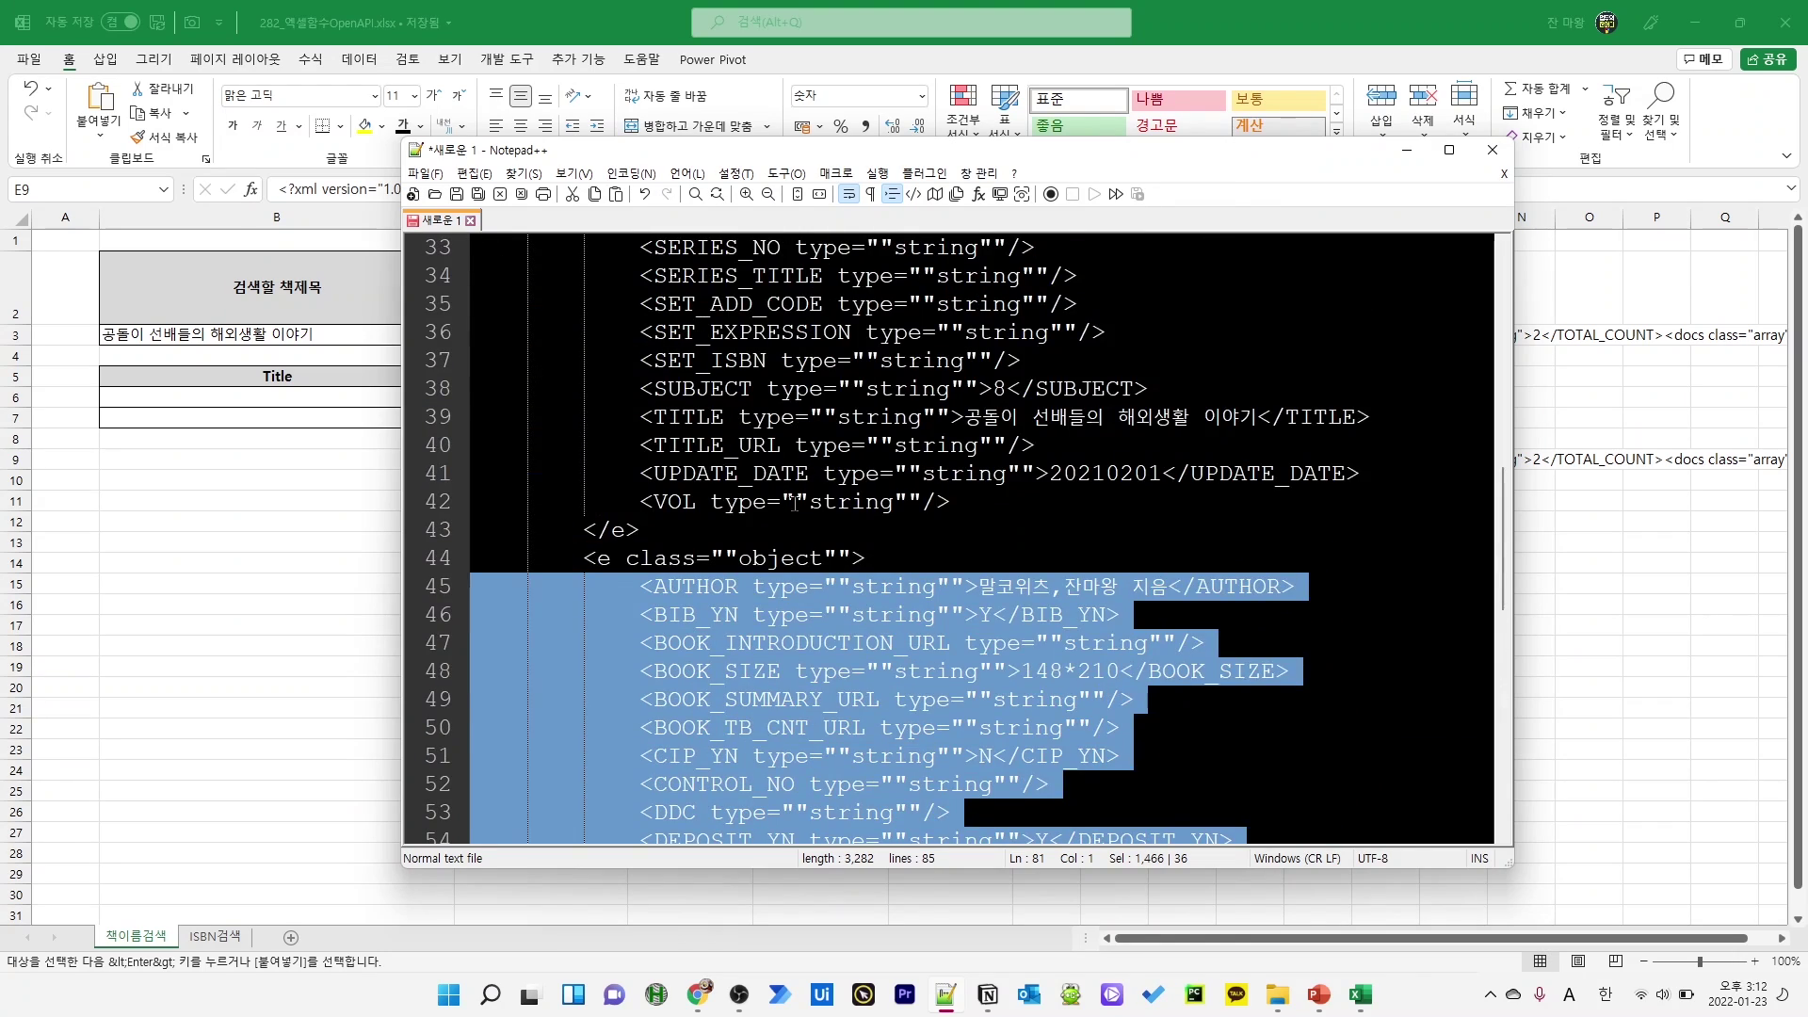
{"action": "scroll", "coordinate": [794, 502], "scroll_direction": "up", "scroll_amount": 9}
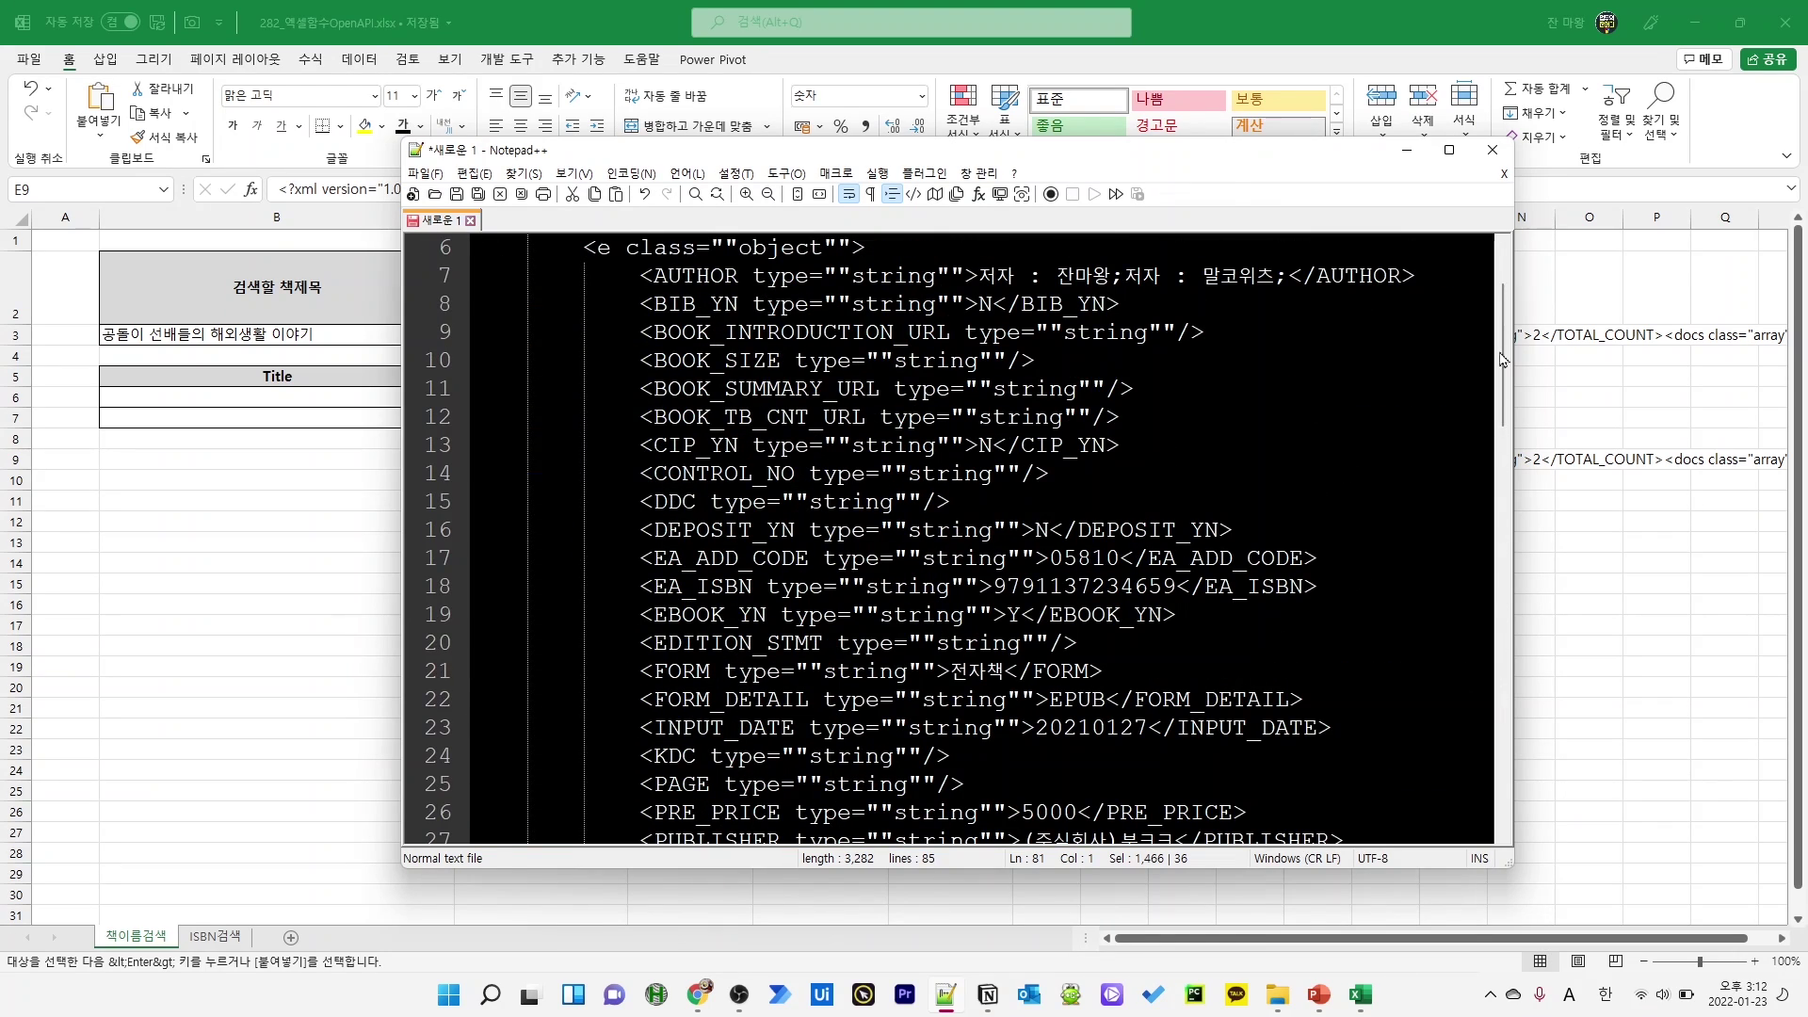
{"action": "scroll", "coordinate": [1483, 252], "scroll_direction": "up", "scroll_amount": 2}
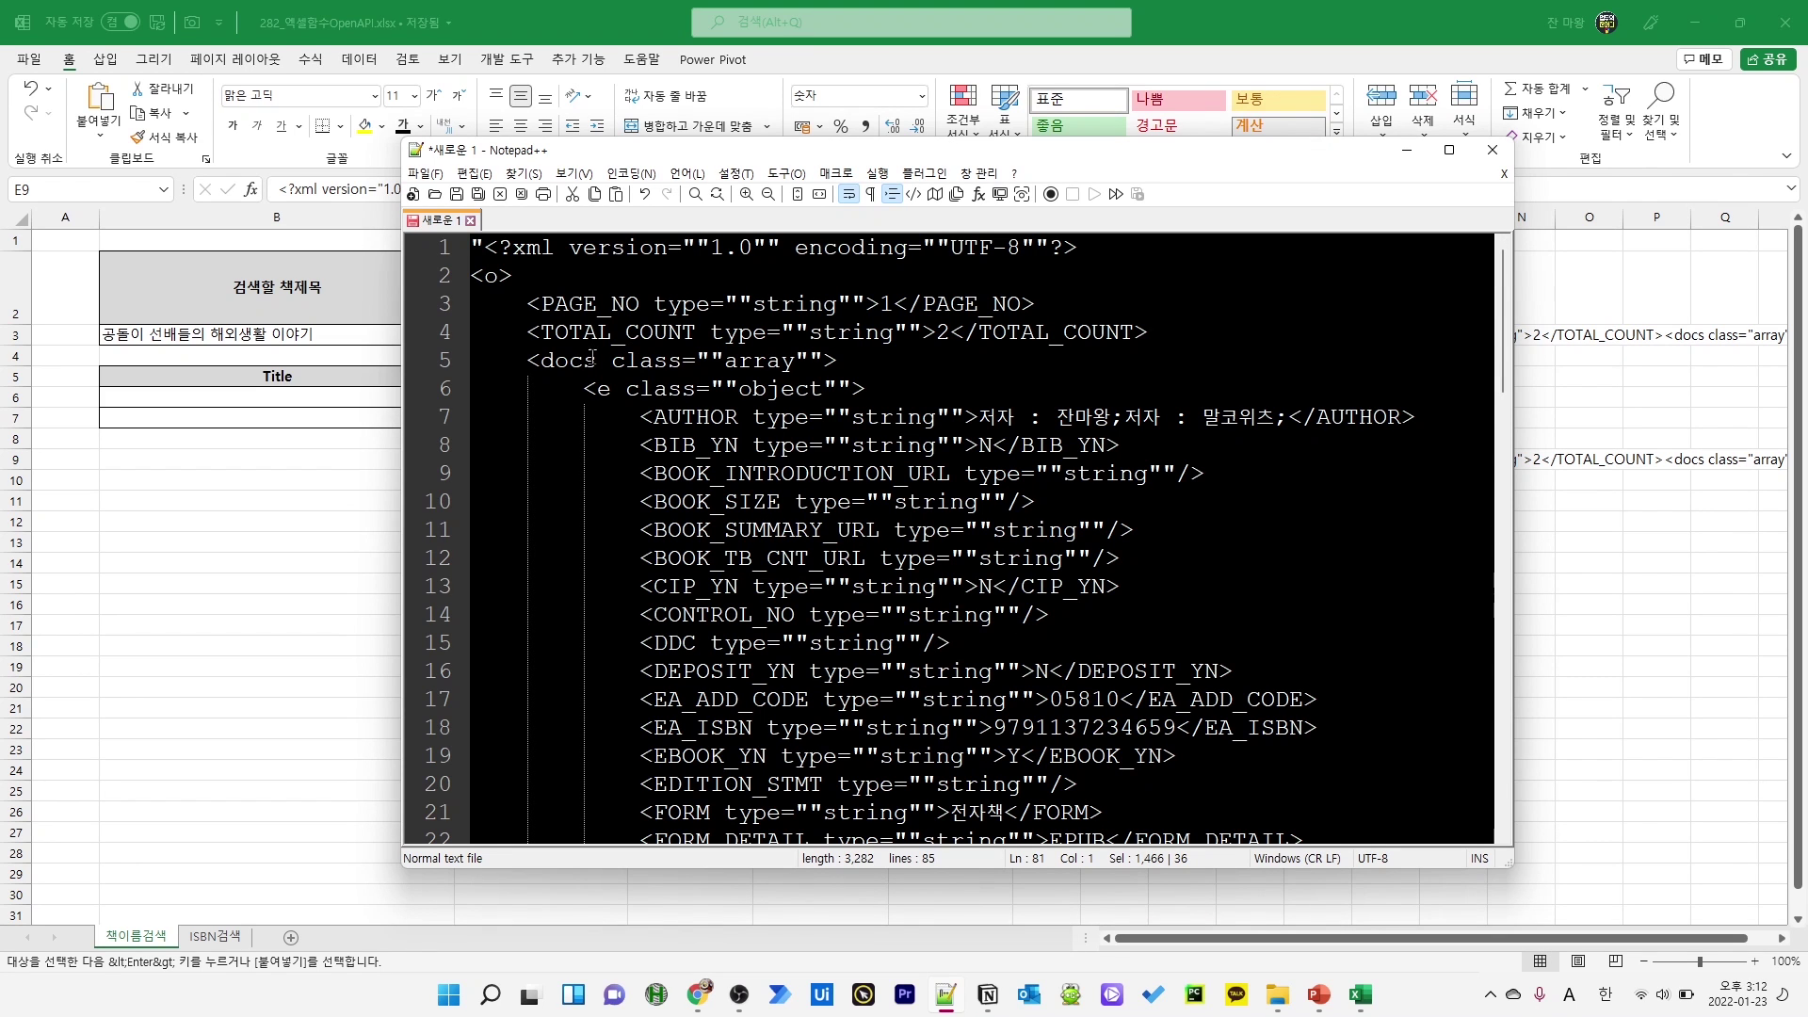
{"action": "left_click", "coordinate": [680, 415]}
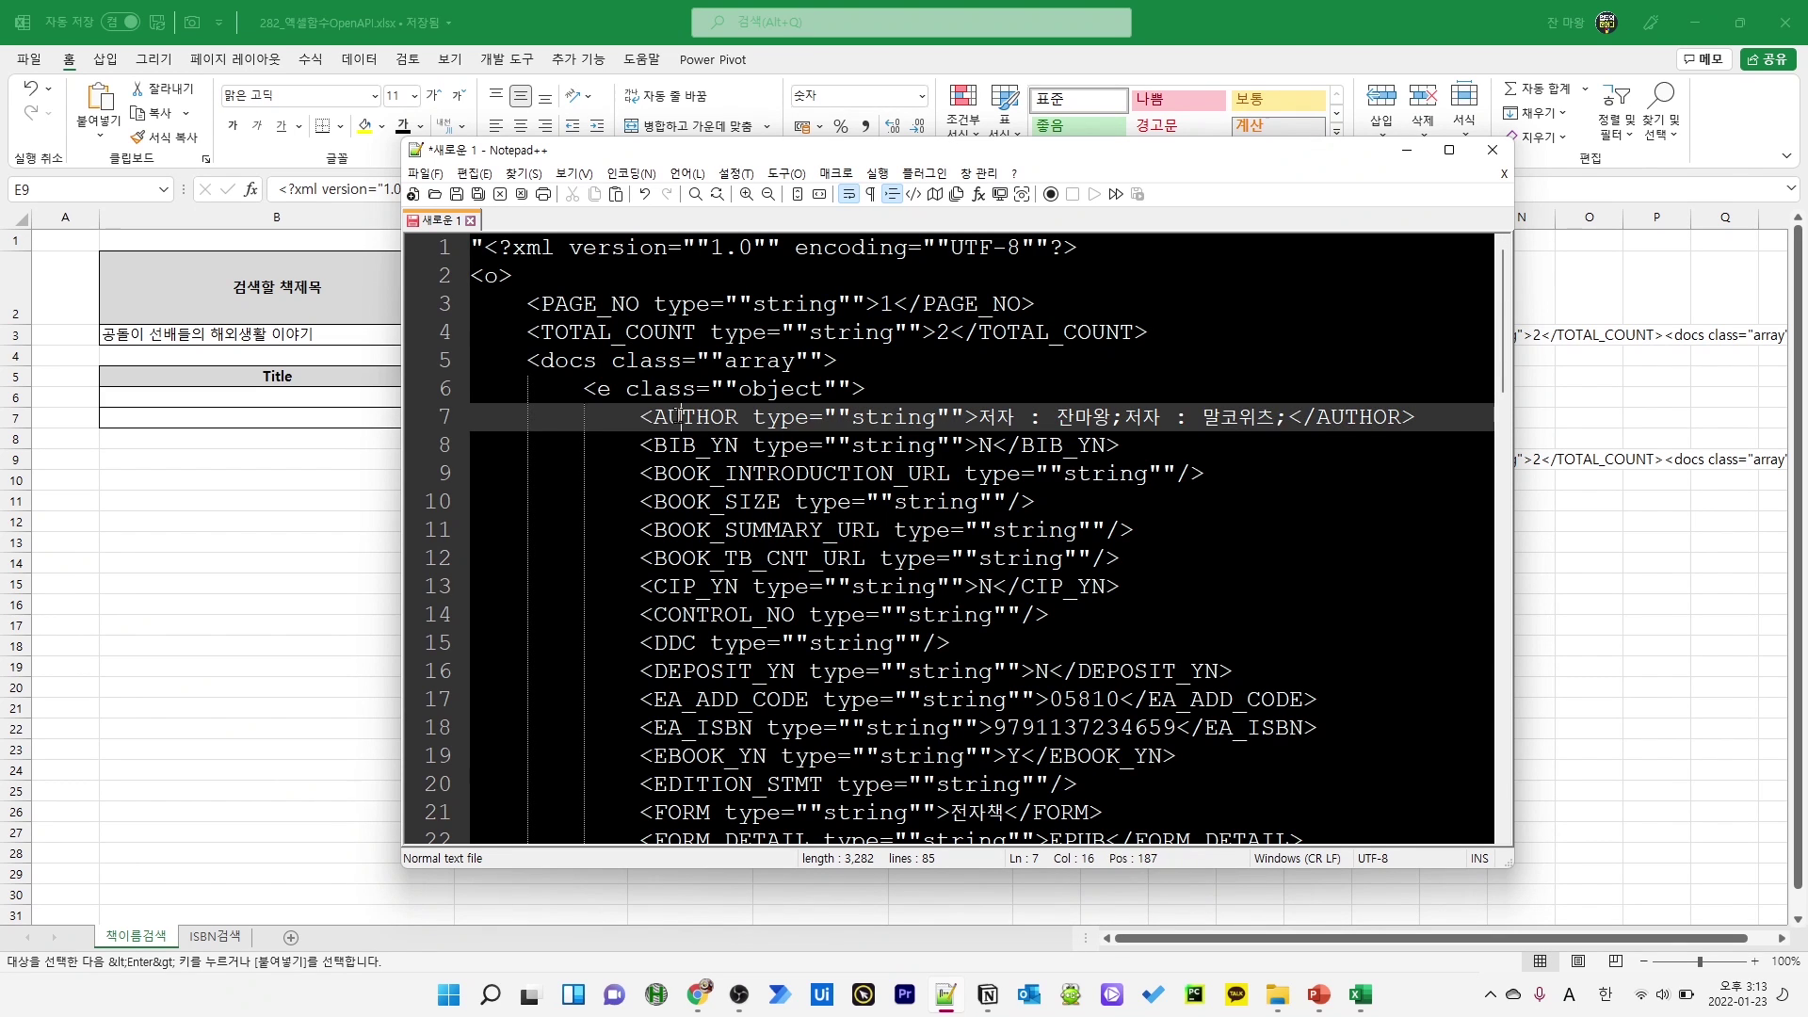
{"action": "scroll", "coordinate": [688, 518], "scroll_direction": "down", "scroll_amount": 2}
{"action": "left_click_drag", "start_coordinate": [655, 615], "coordinate": [751, 618]}
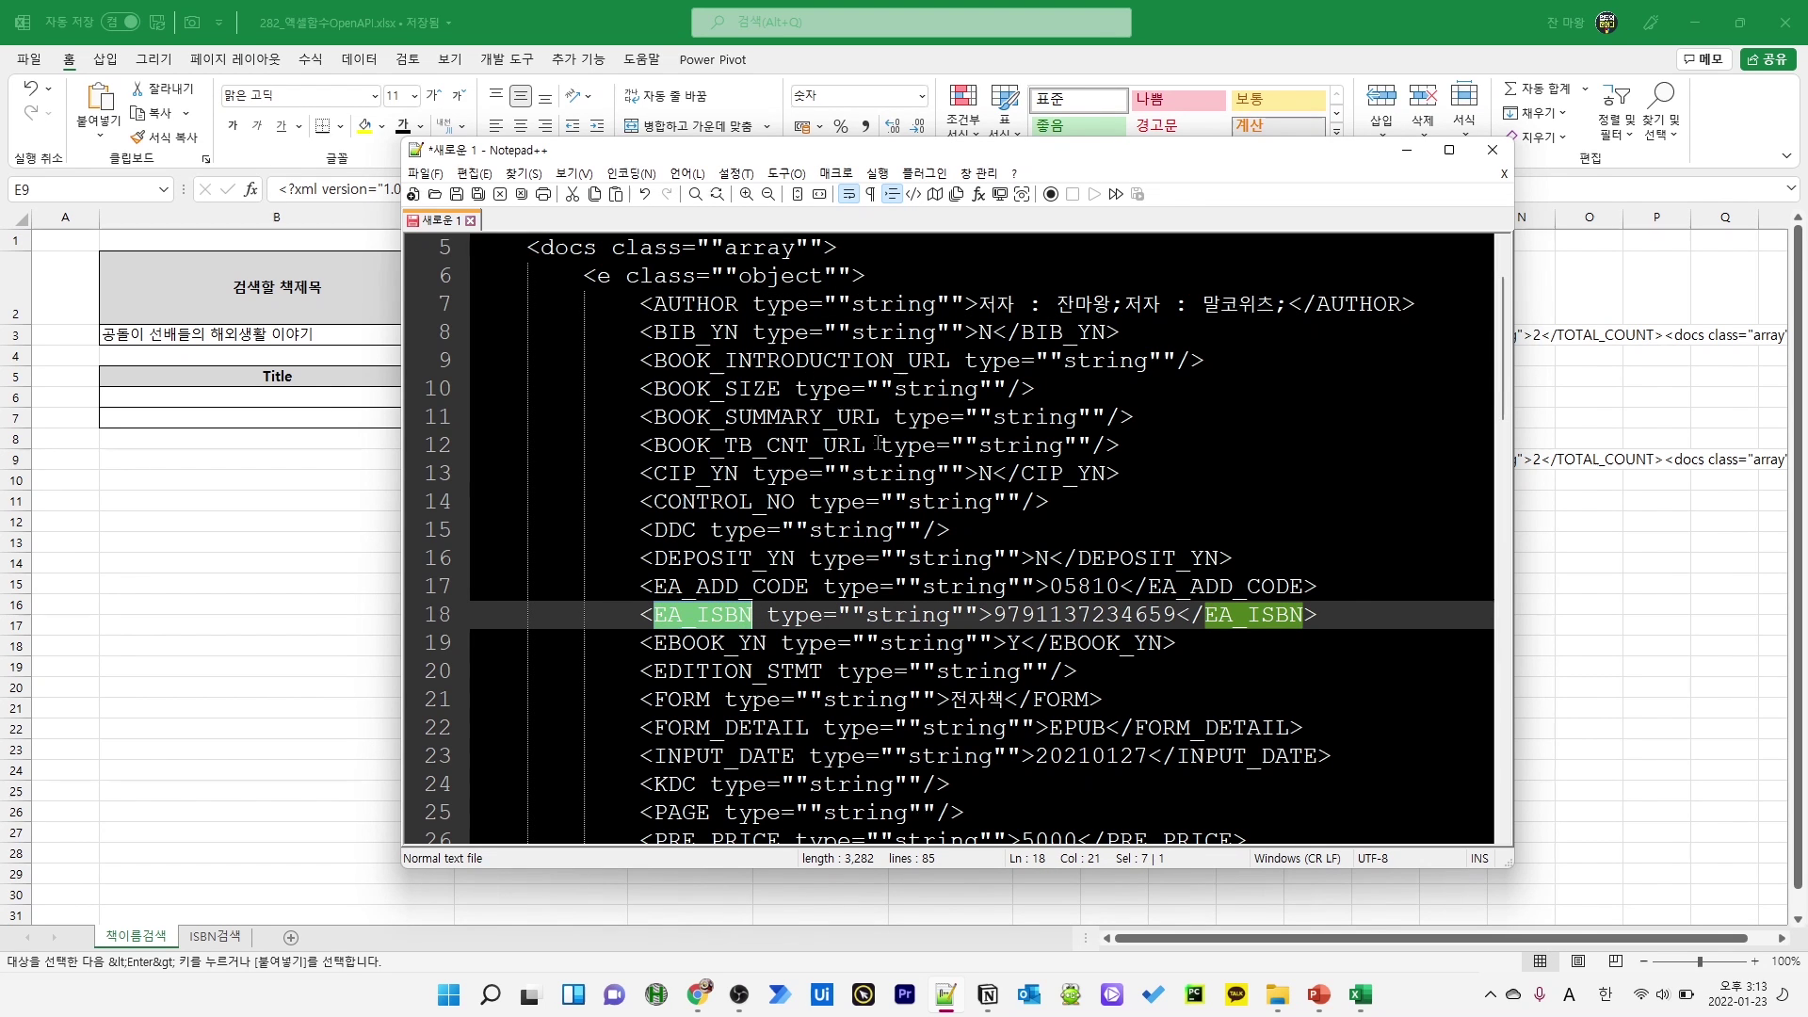
{"action": "scroll", "coordinate": [893, 608], "scroll_direction": "down", "scroll_amount": 9}
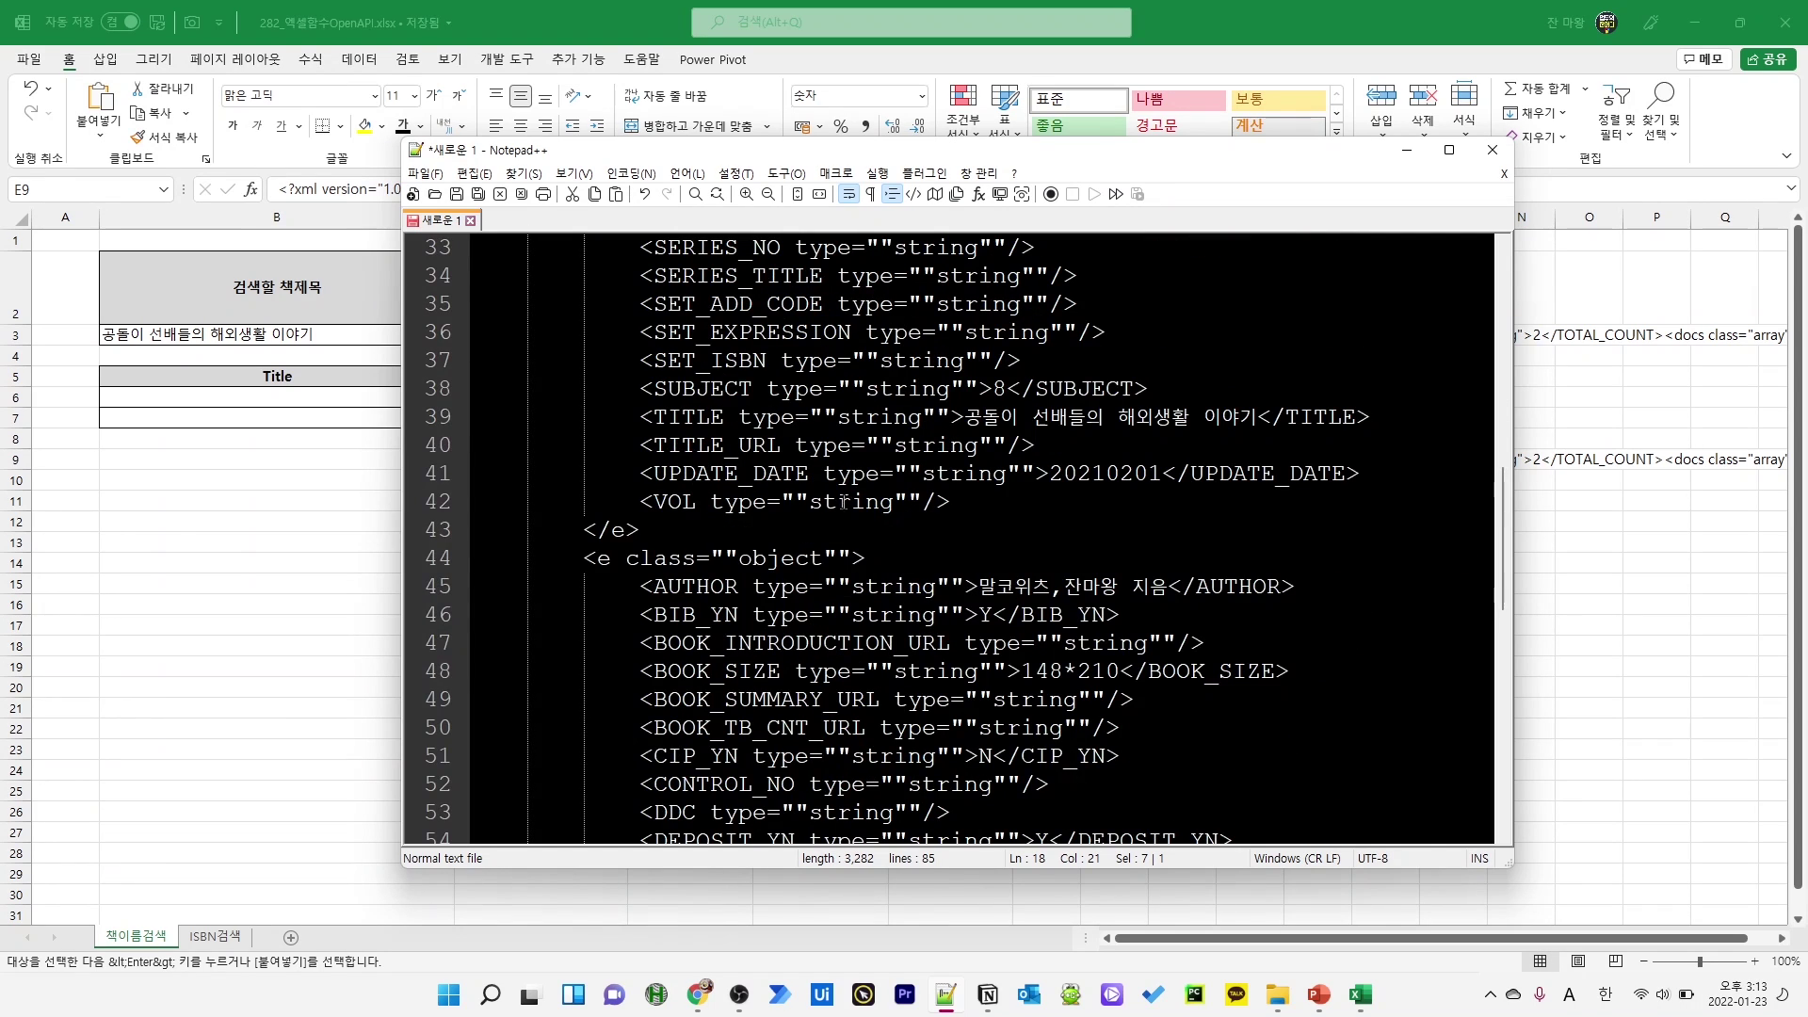
{"action": "scroll", "coordinate": [893, 607], "scroll_direction": "up", "scroll_amount": 10}
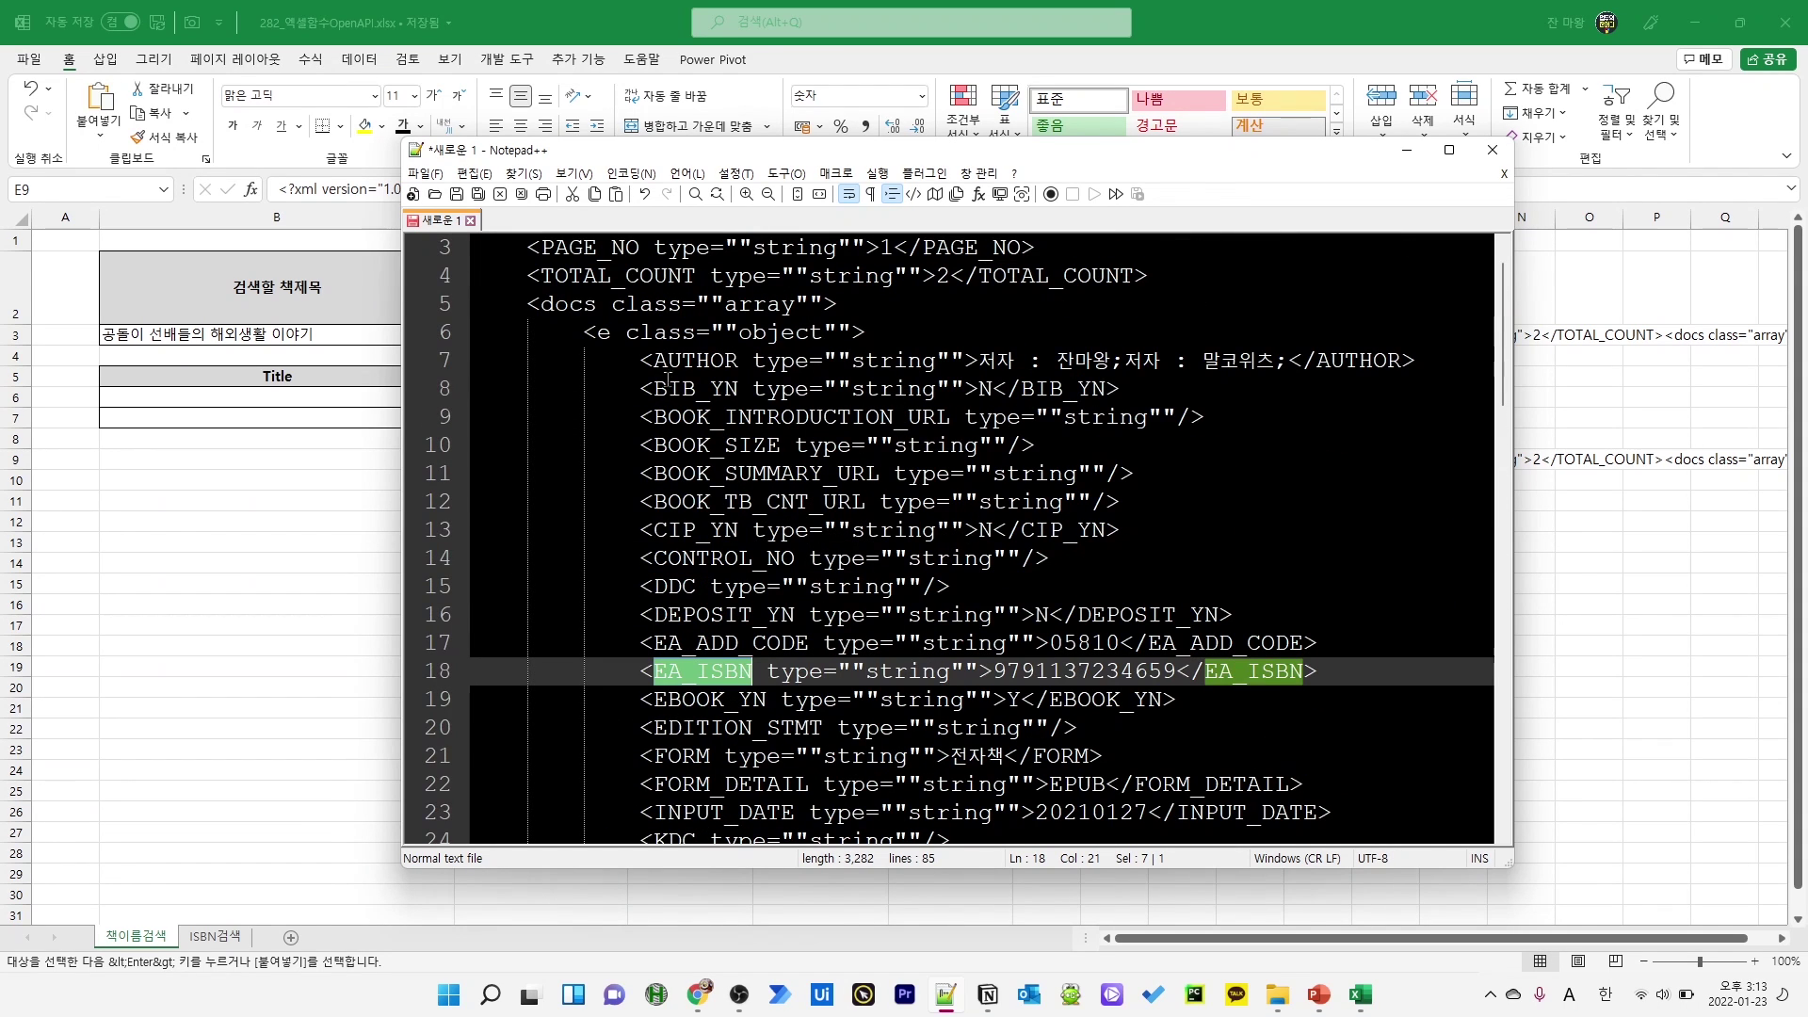
Switch to Chrome and review the syntax and examples on Microsoft's FILTERXML function page
{"action": "key", "text": "alt+Tab"}
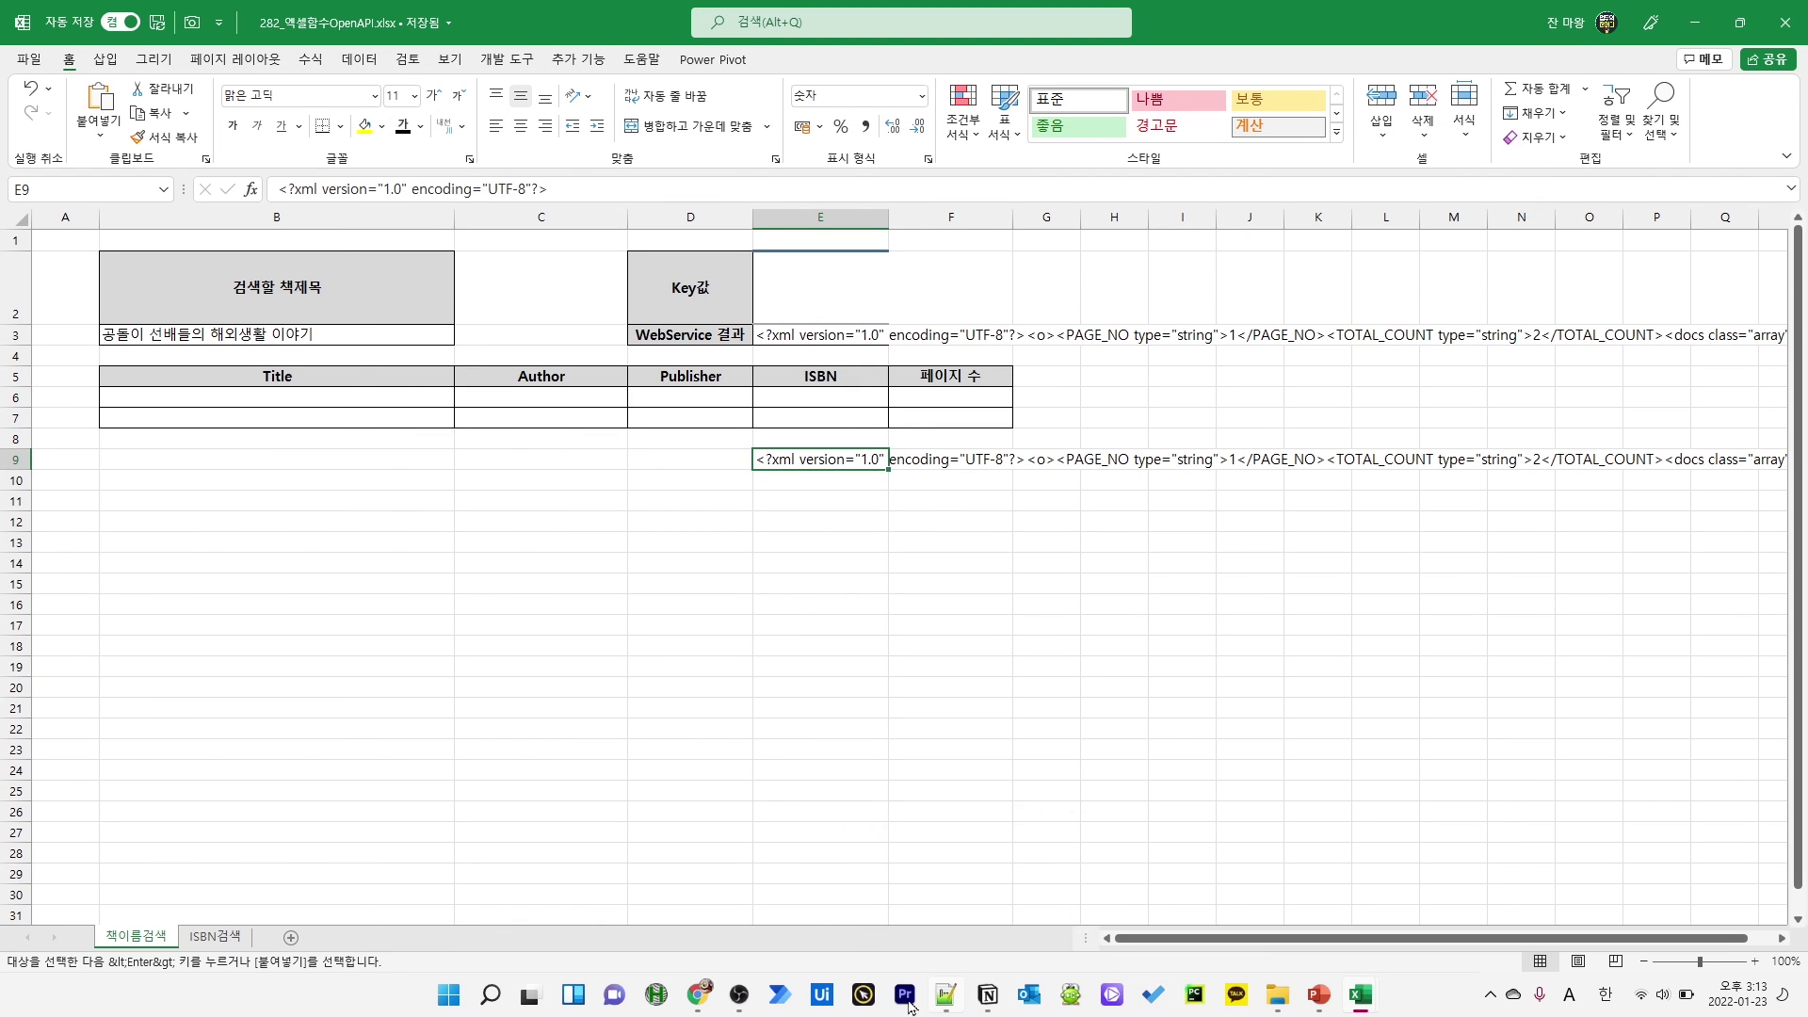
{"action": "left_click", "coordinate": [698, 995]}
{"action": "left_click", "coordinate": [763, 17]}
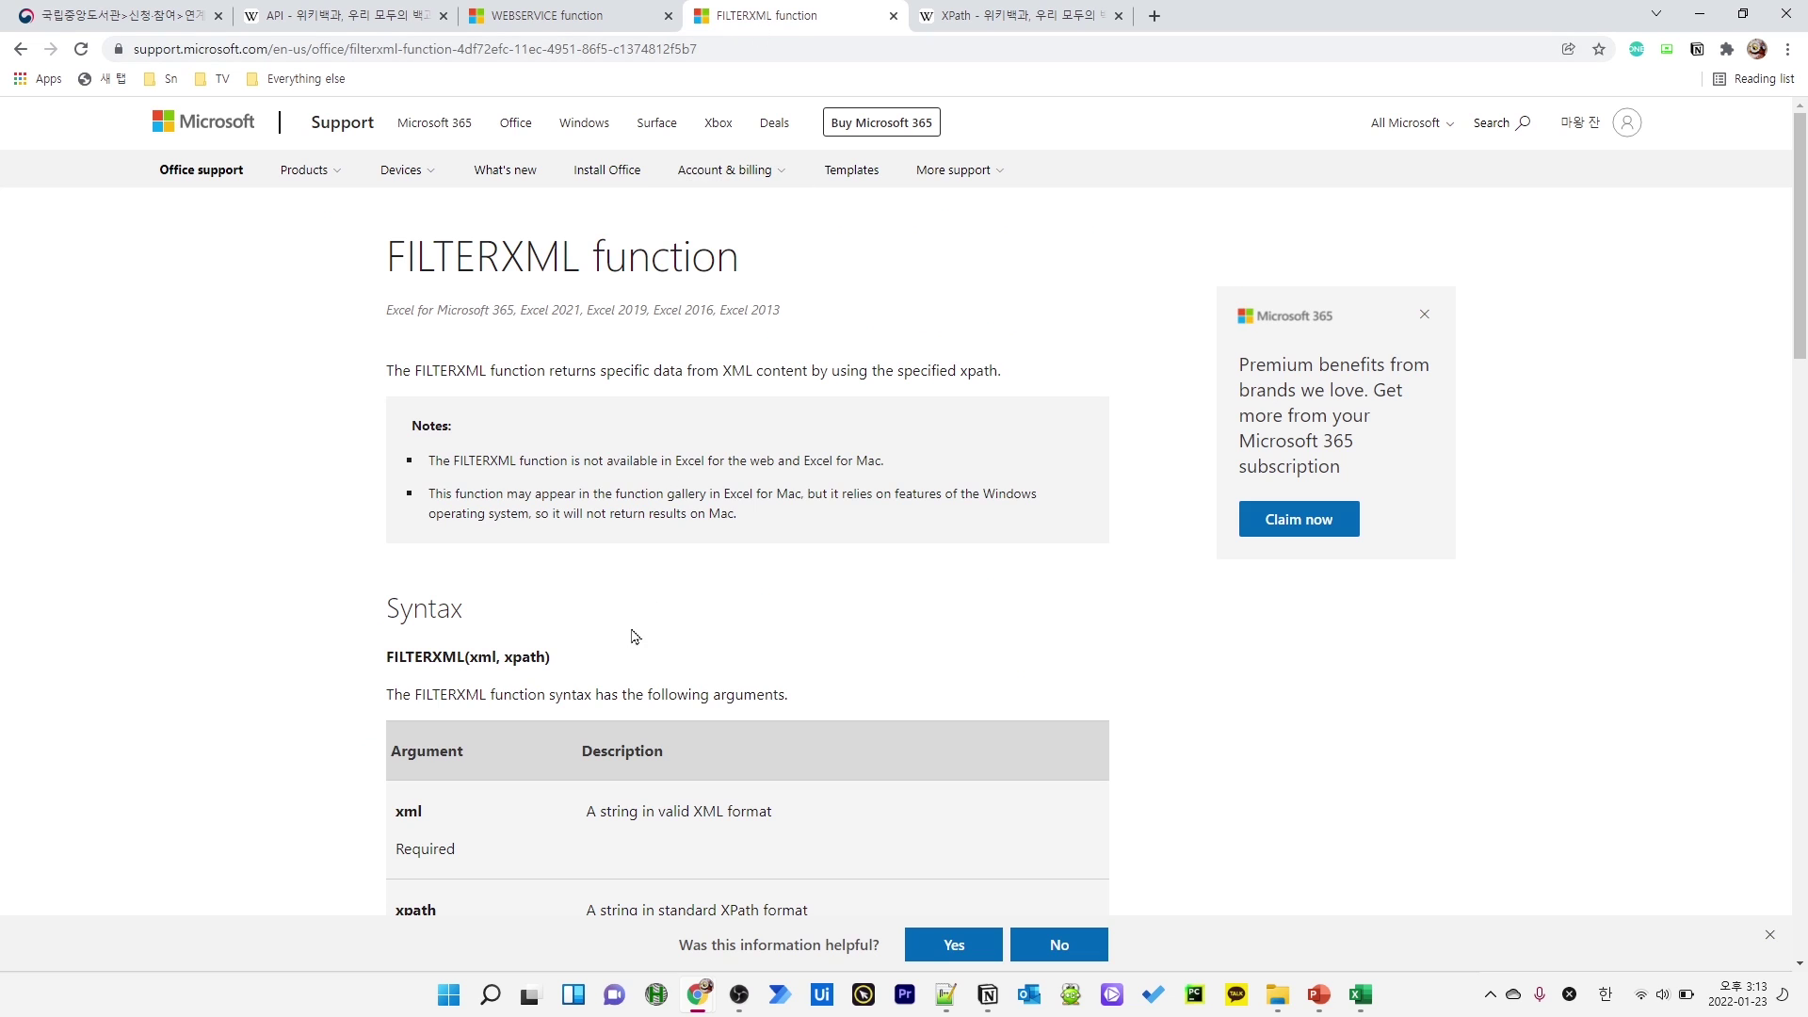
{"action": "left_click_drag", "start_coordinate": [509, 657], "coordinate": [546, 656]}
{"action": "scroll", "coordinate": [682, 630], "scroll_direction": "down", "scroll_amount": 2}
{"action": "scroll", "coordinate": [682, 630], "scroll_direction": "down", "scroll_amount": 8}
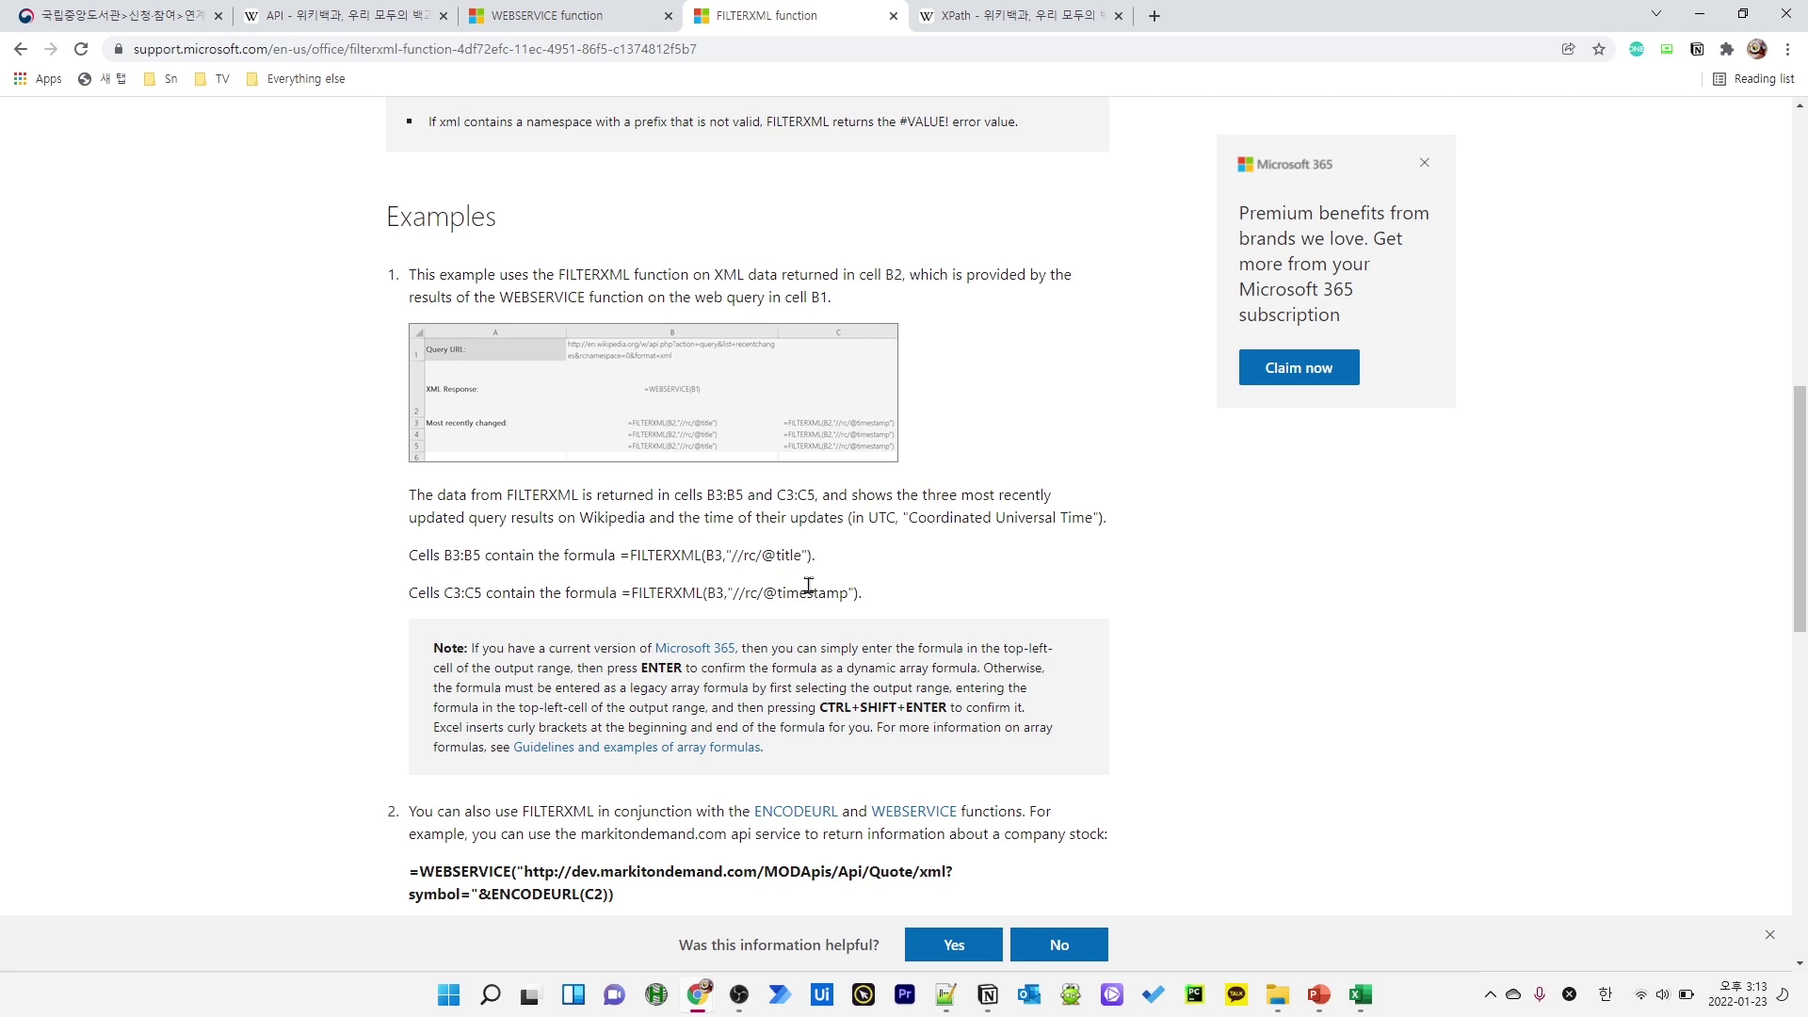
Return to Notepad++ and examine the AUTHOR element of the first e object as an XPath target
{"action": "key", "text": "alt+Tab"}
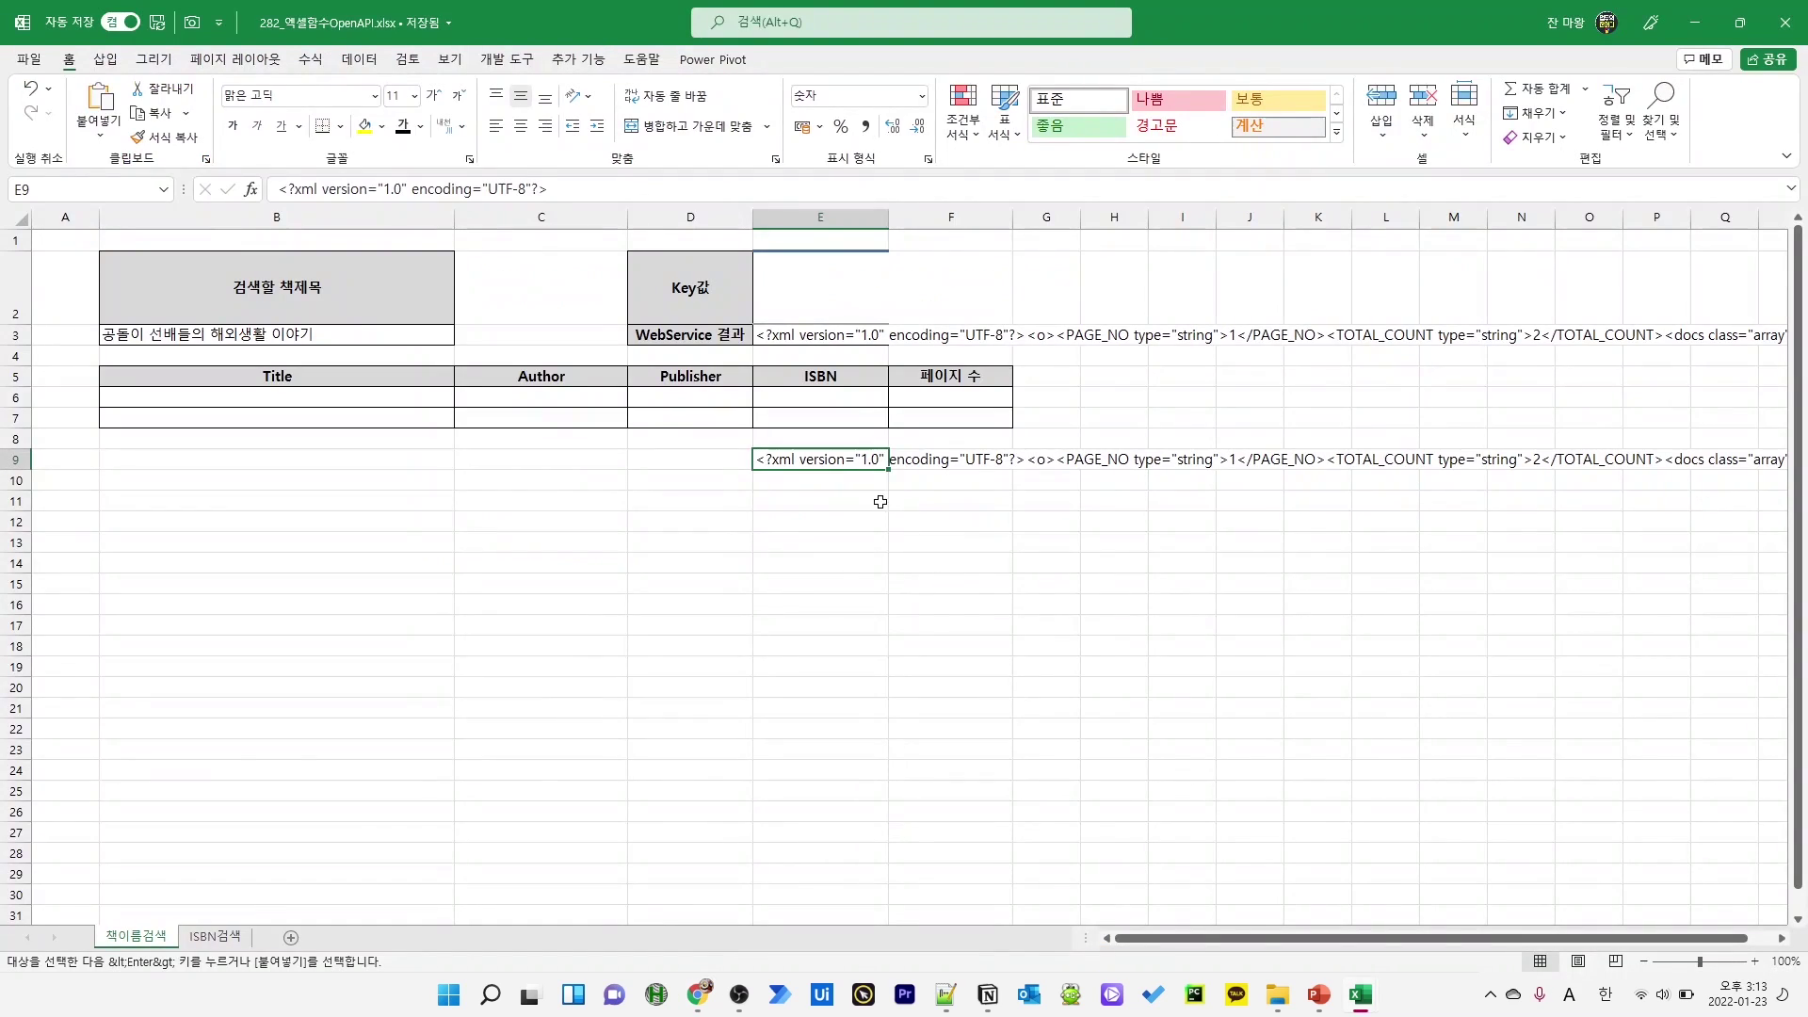
{"action": "key", "text": "alt+Tab"}
{"action": "key", "text": "Tab"}
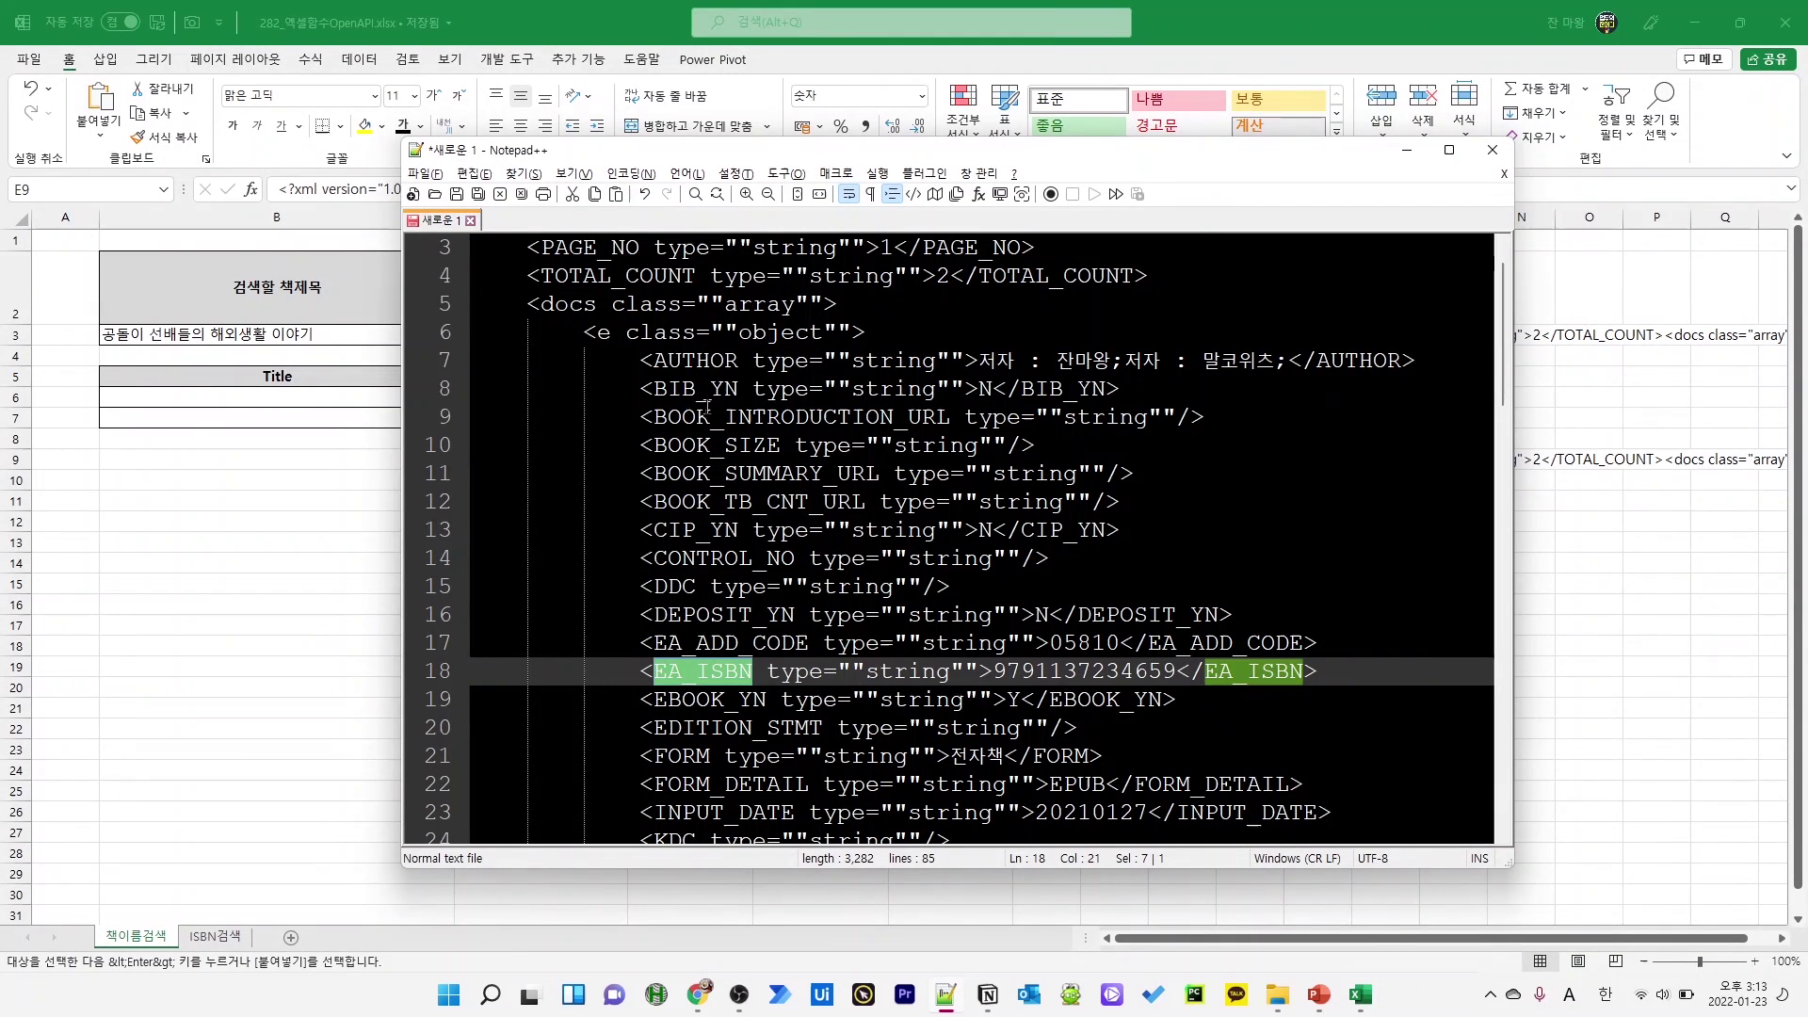
{"action": "double_click", "coordinate": [739, 359]}
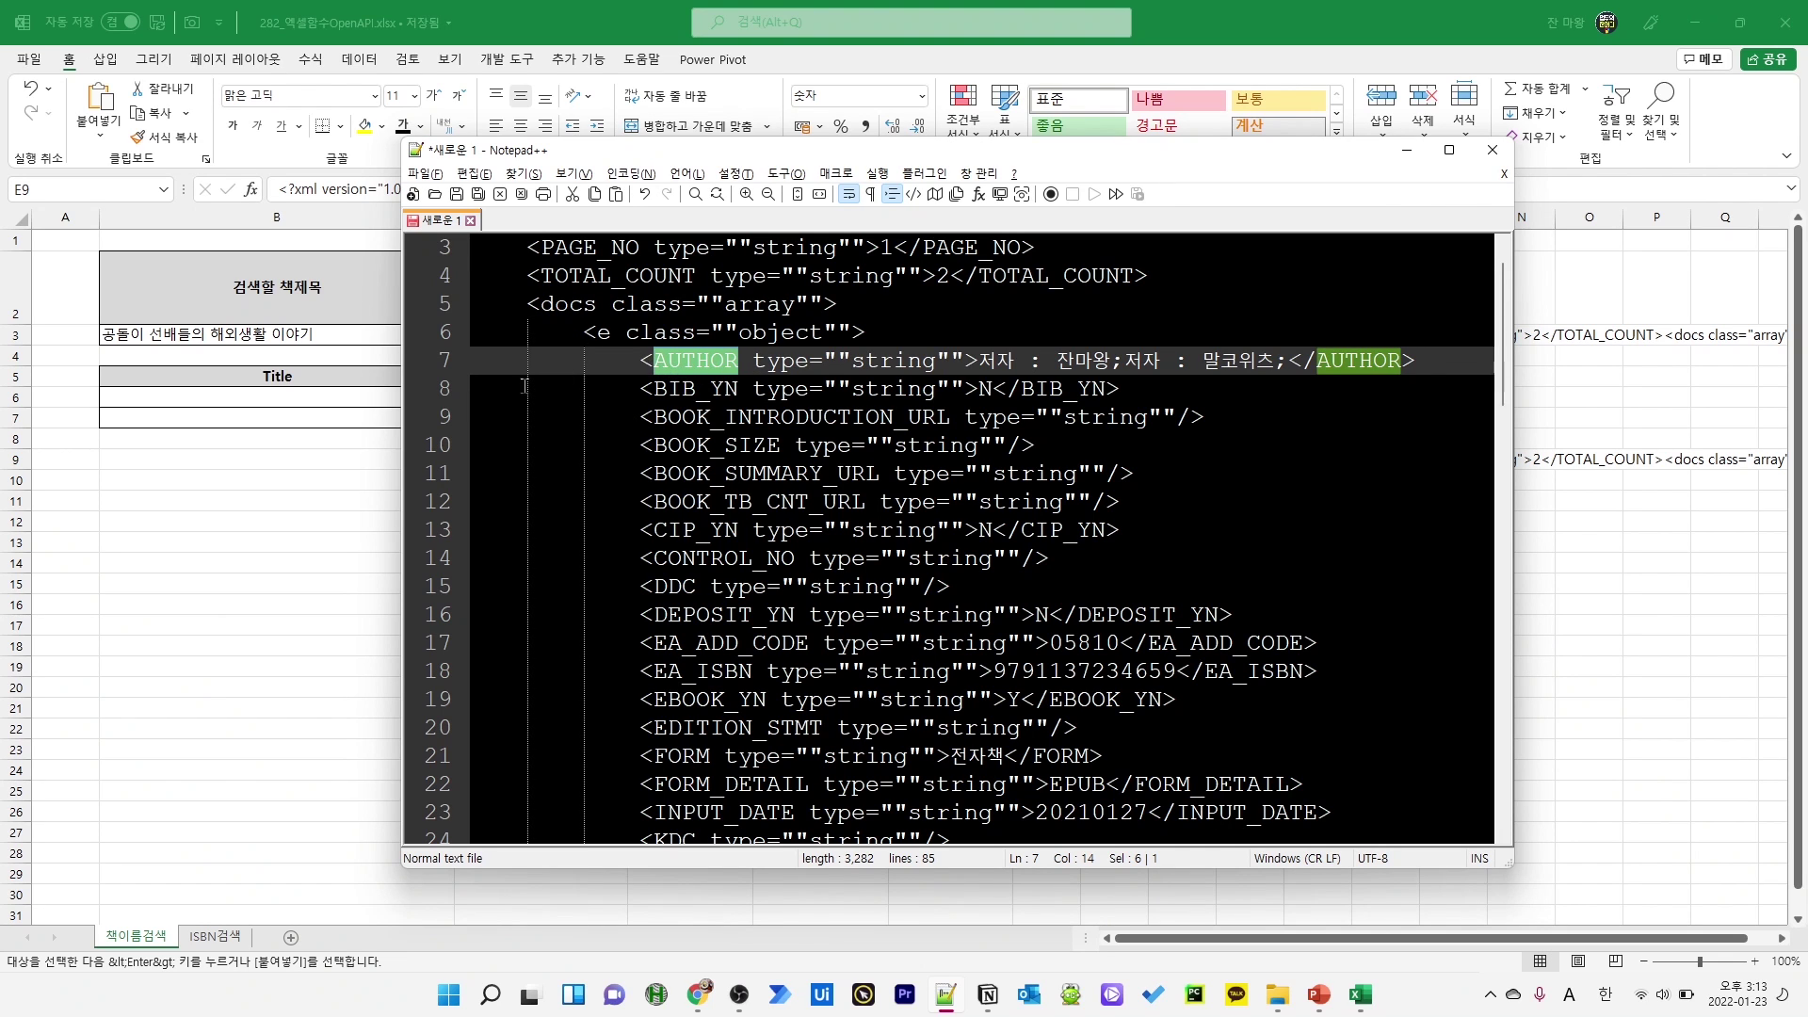
Switch to the library's Open API page in Chrome and look up the TITLE and EA_ISBN output fields
{"action": "key", "text": "alt+Tab"}
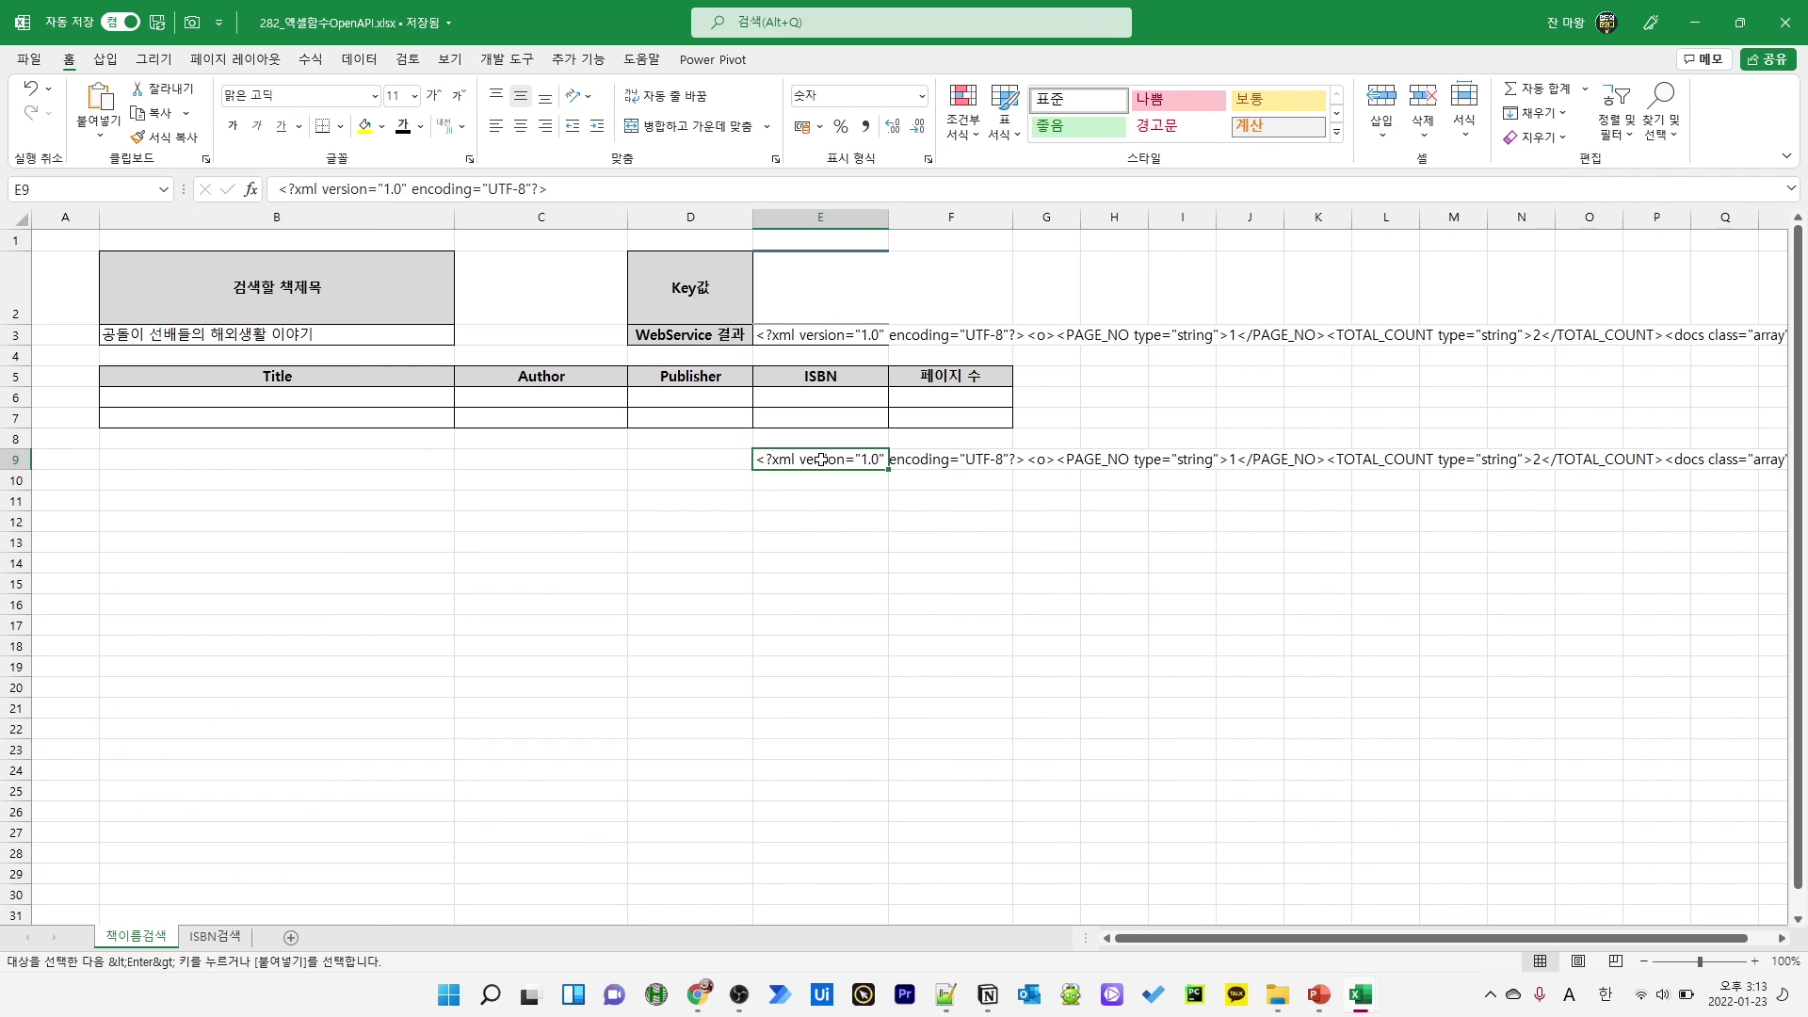
{"action": "key", "text": "alt+Tab"}
{"action": "key", "text": "alt+Tab"}
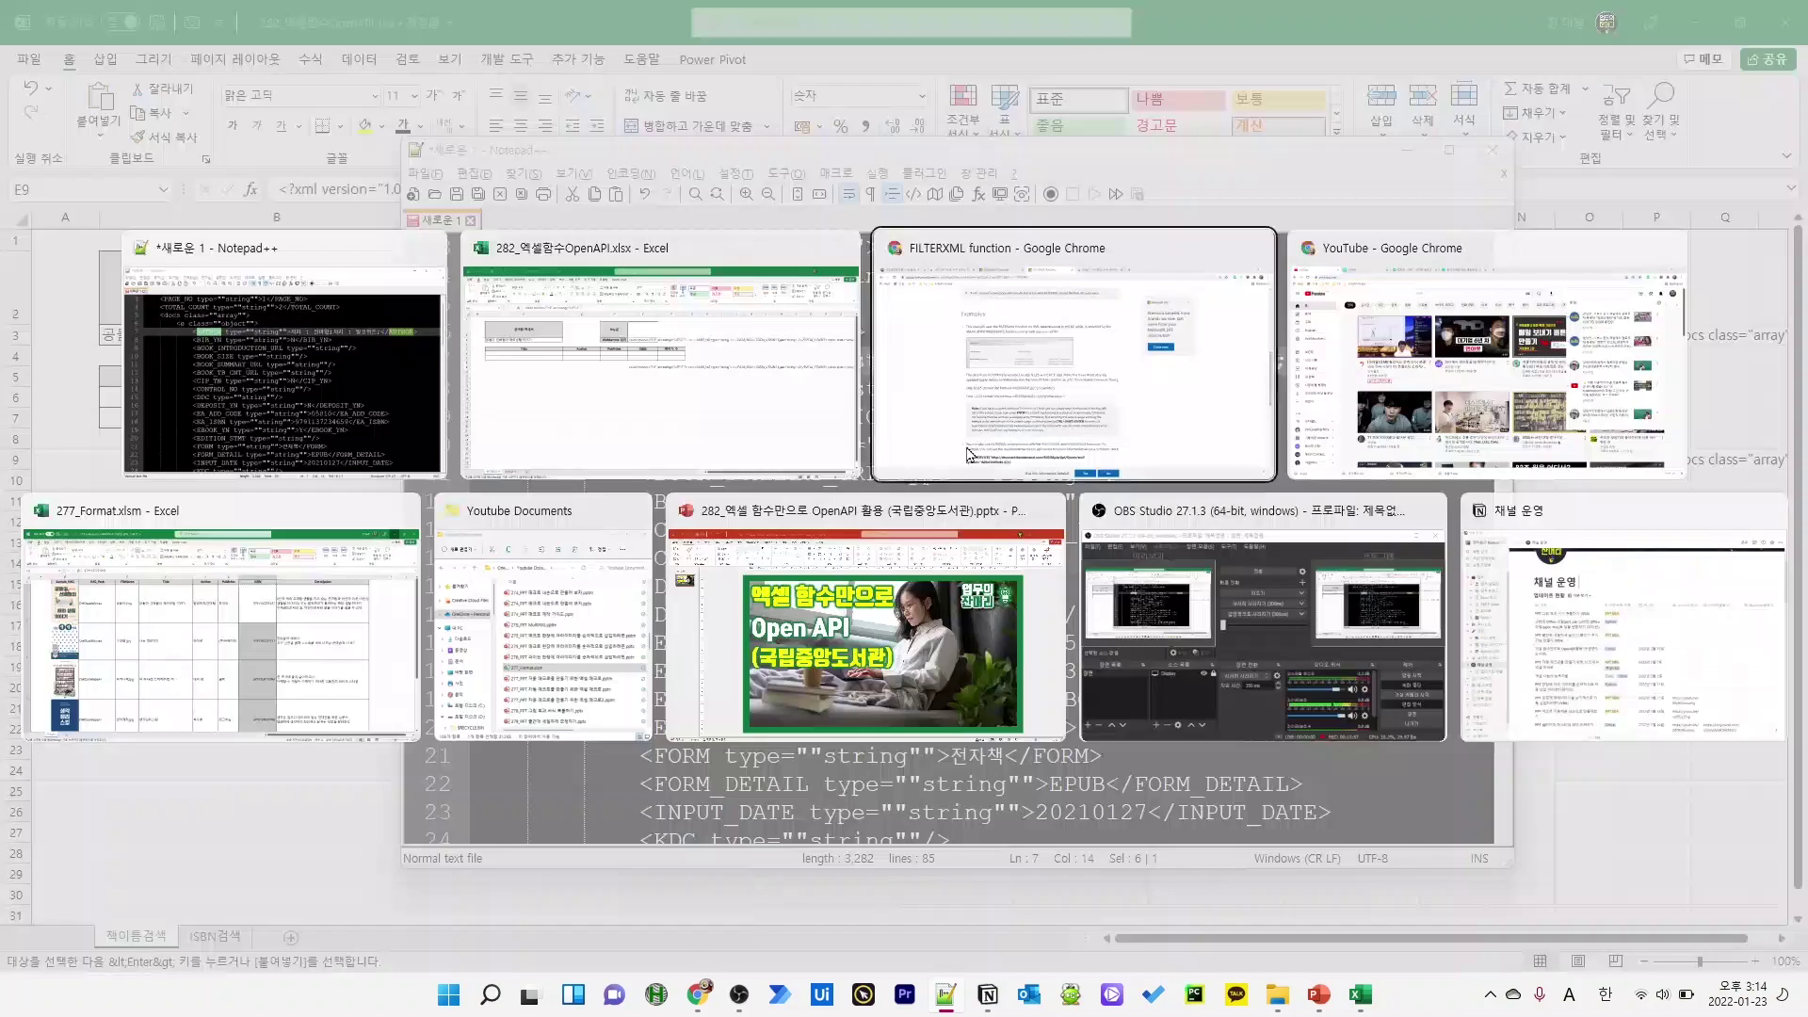
{"action": "scroll", "coordinate": [730, 520], "scroll_direction": "down", "scroll_amount": 9}
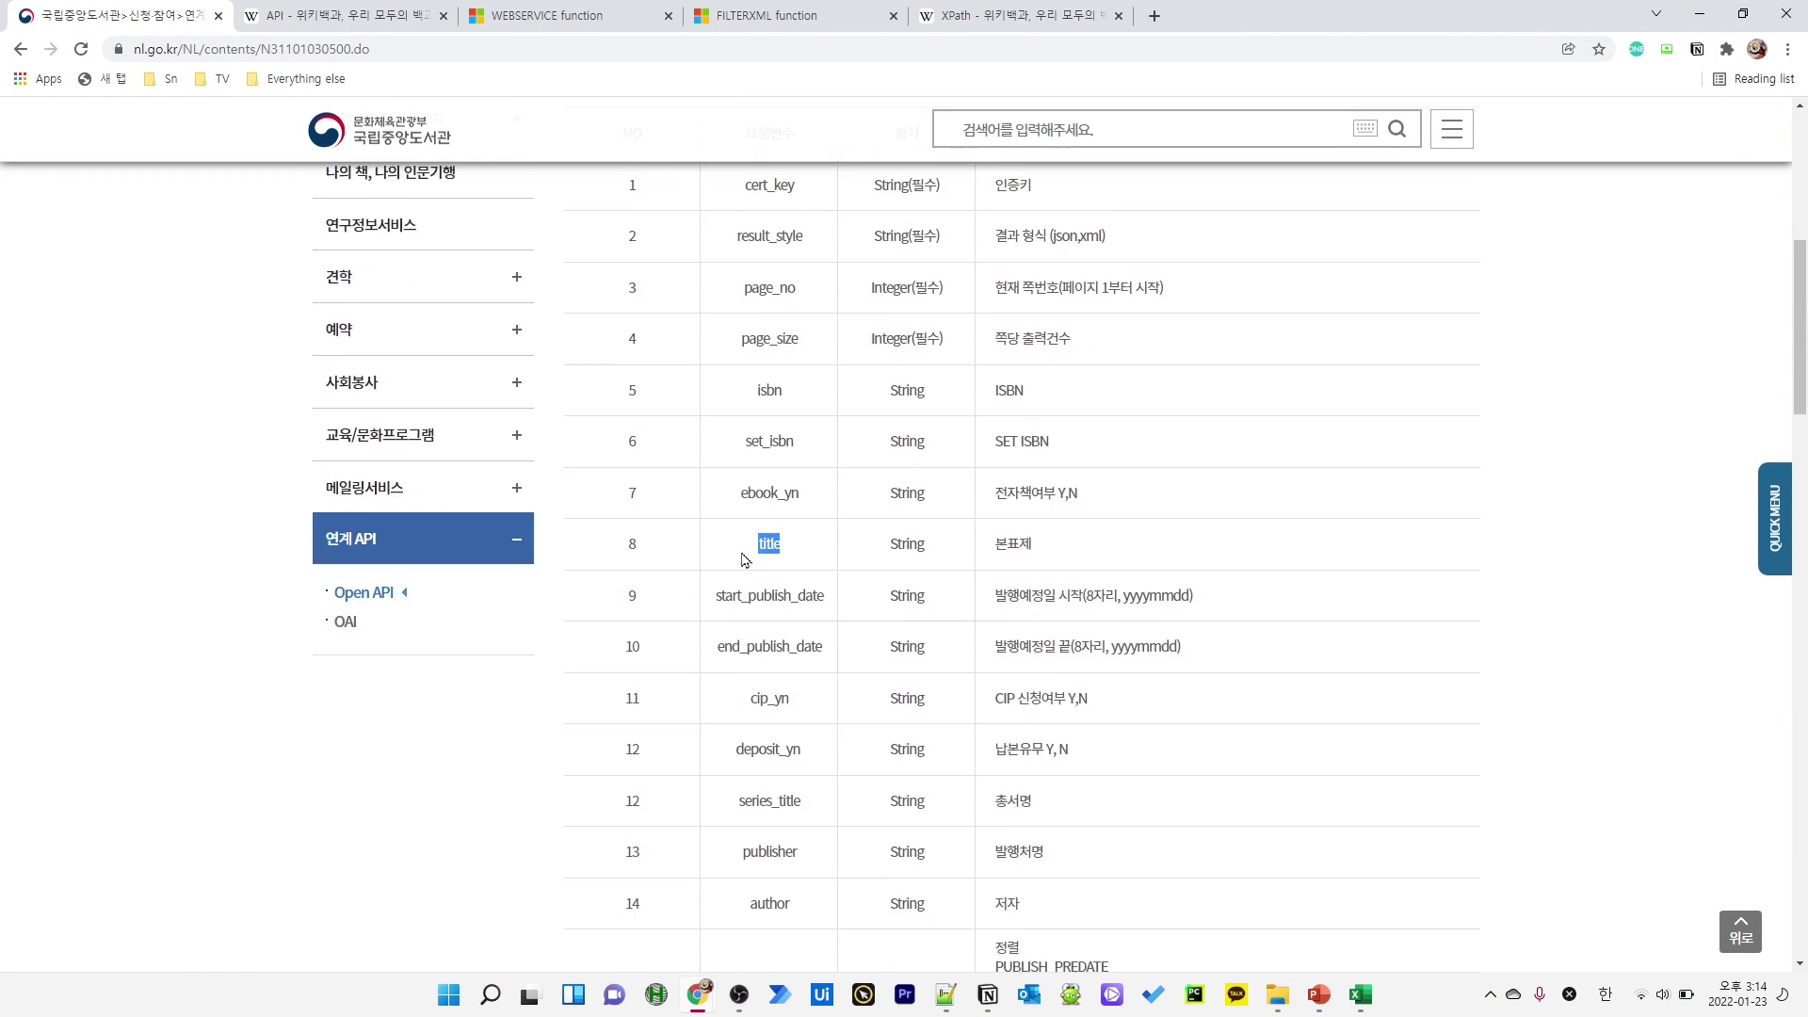
{"action": "scroll", "coordinate": [753, 581], "scroll_direction": "down", "scroll_amount": 3}
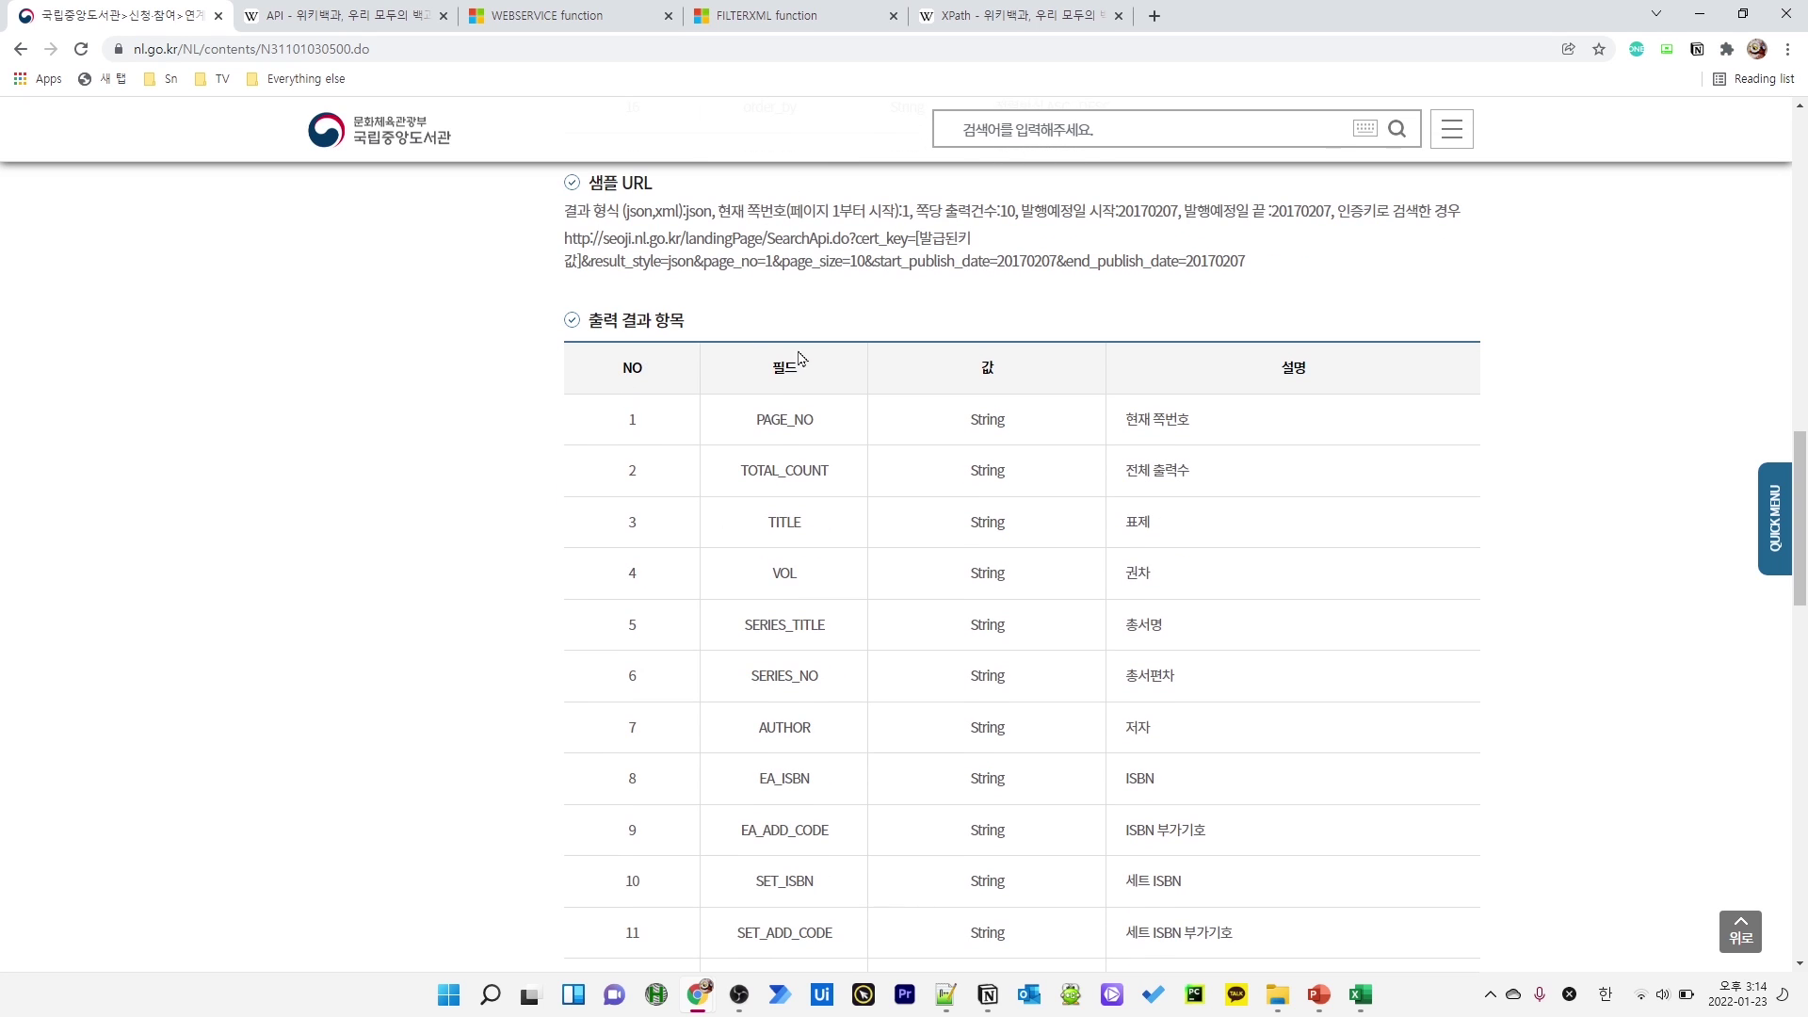
{"action": "left_click_drag", "start_coordinate": [769, 525], "coordinate": [826, 570]}
{"action": "scroll", "coordinate": [807, 558], "scroll_direction": "down", "scroll_amount": 2}
{"action": "left_click_drag", "start_coordinate": [735, 617], "coordinate": [831, 634]}
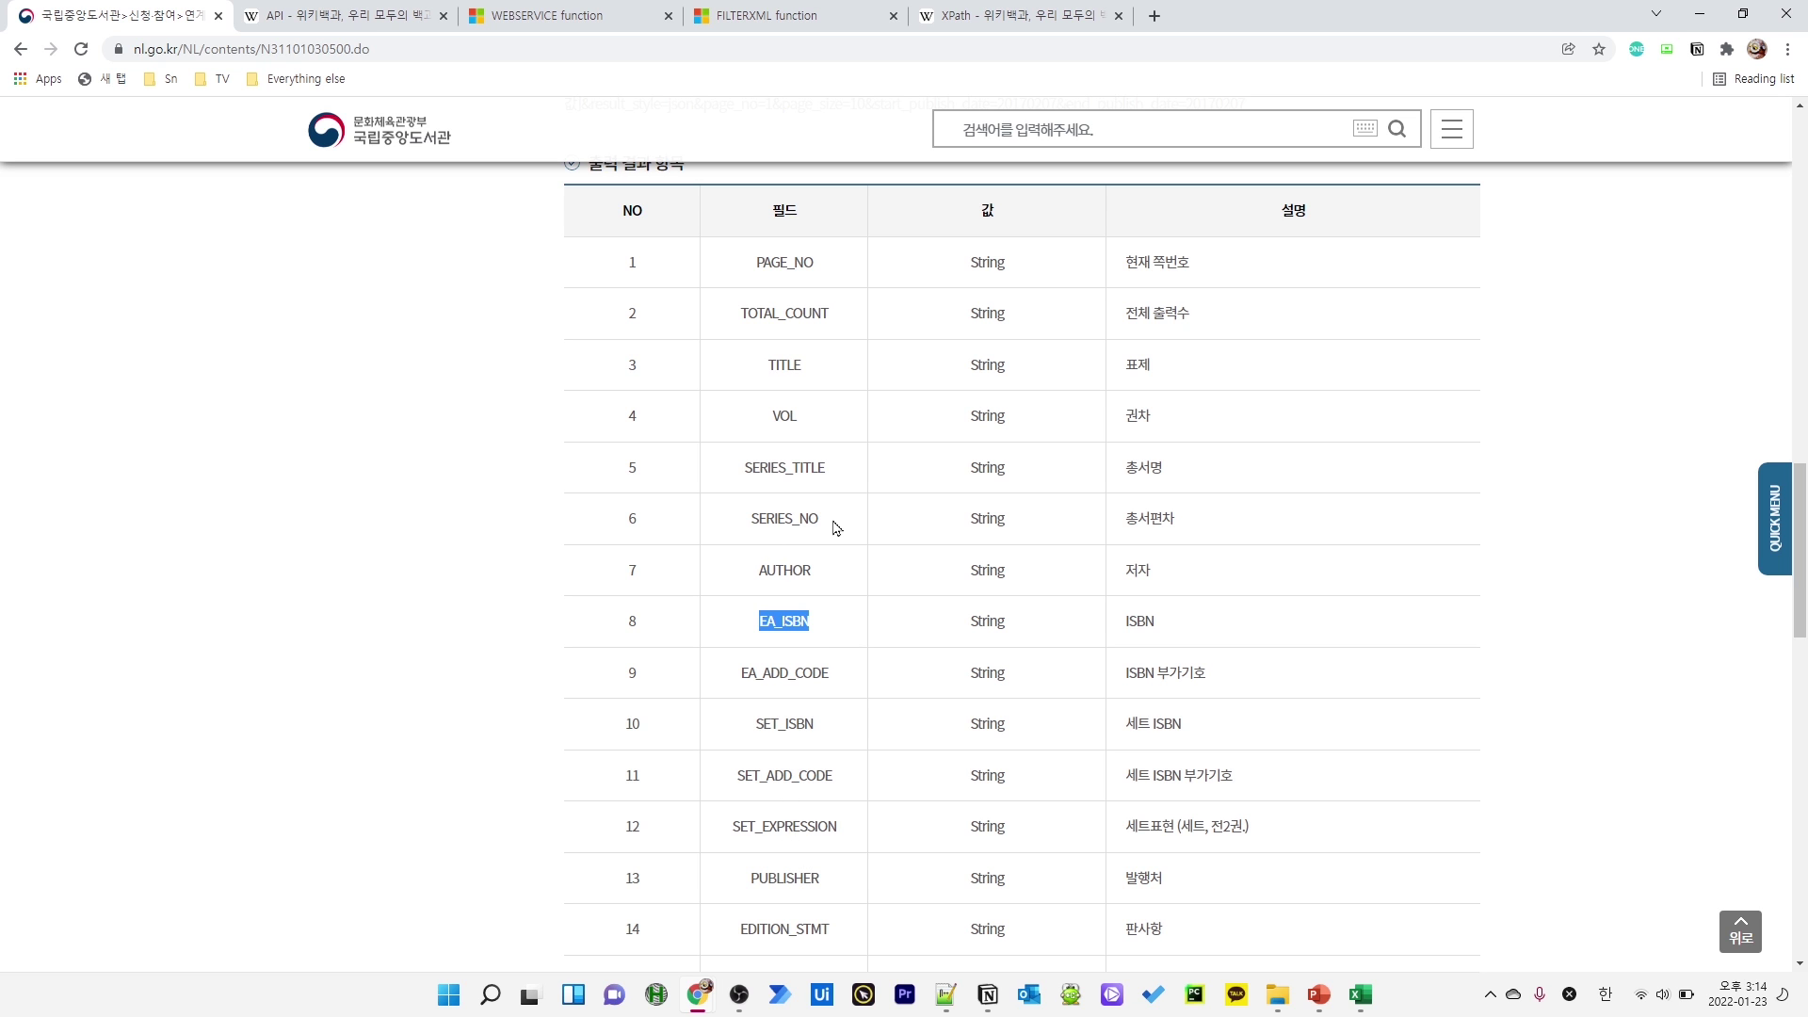
{"action": "left_click", "coordinate": [809, 363]}
{"action": "left_click_drag", "start_coordinate": [755, 372], "coordinate": [829, 375]}
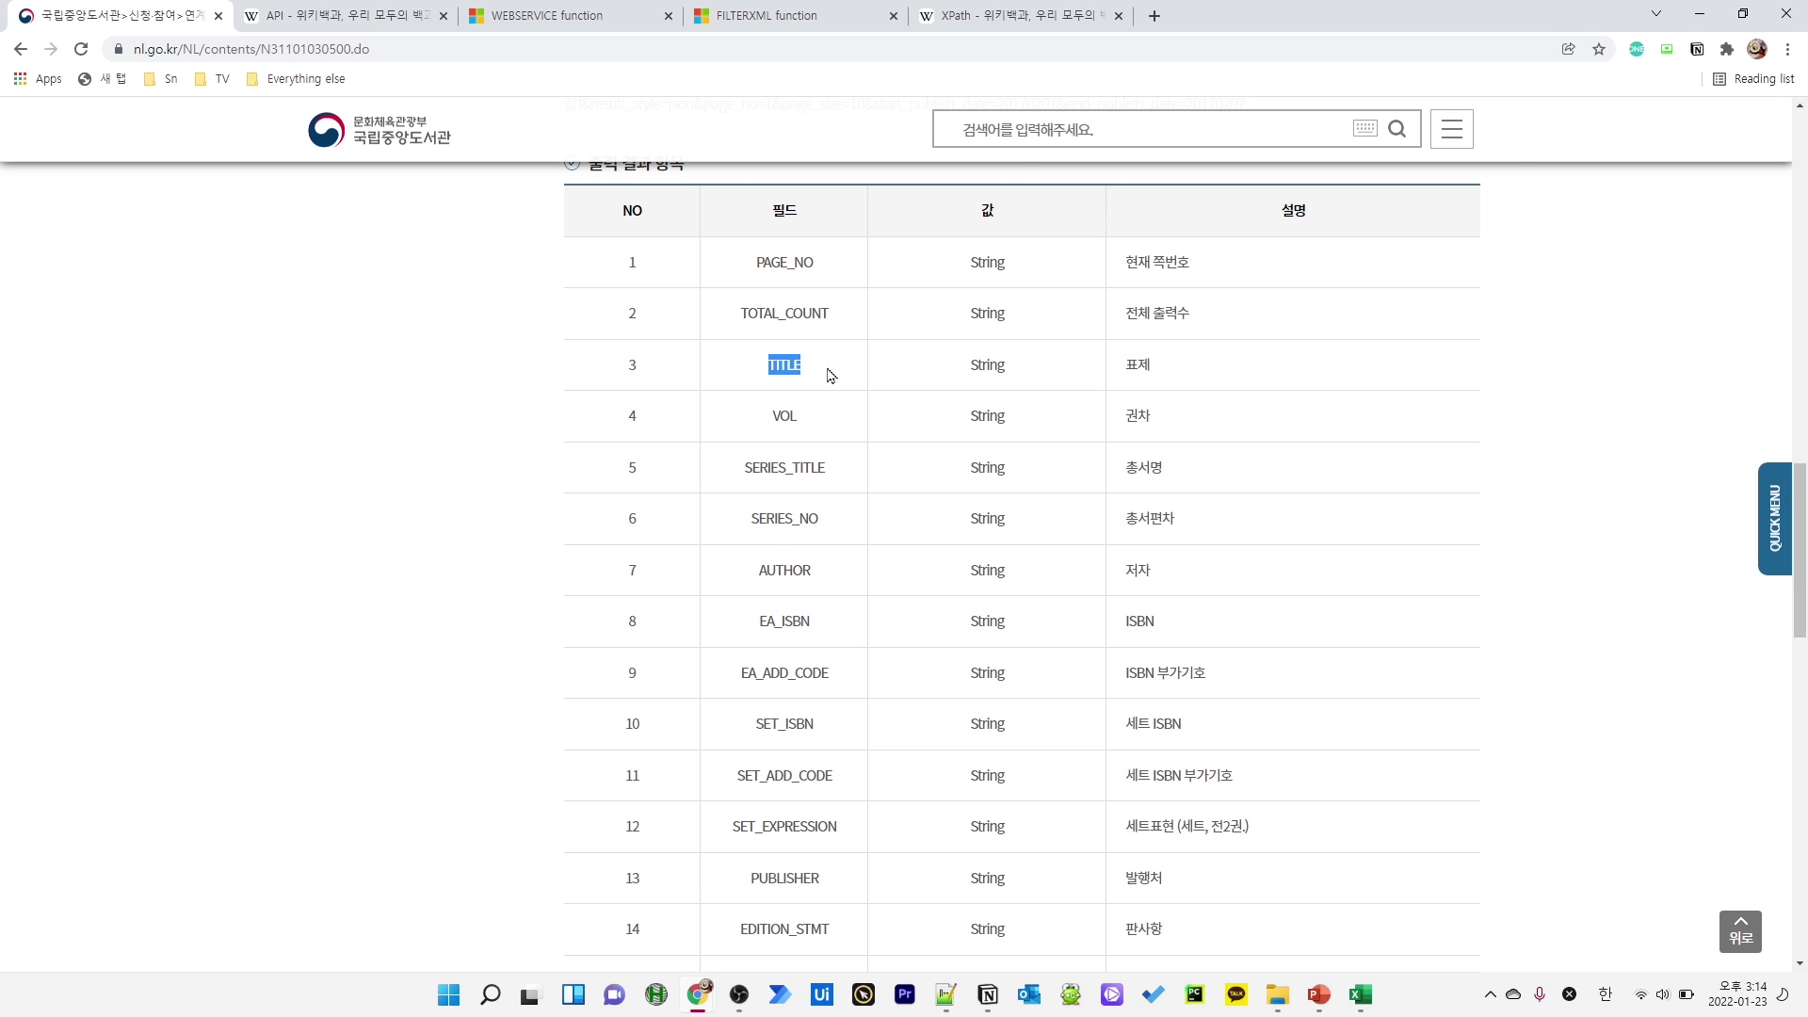
Switch to Excel and enter =FILTERXML($E$3,"//TITLE") in cell B6 under Title
{"action": "key", "text": "alt+Tab"}
{"action": "key", "text": "alt+Tab"}
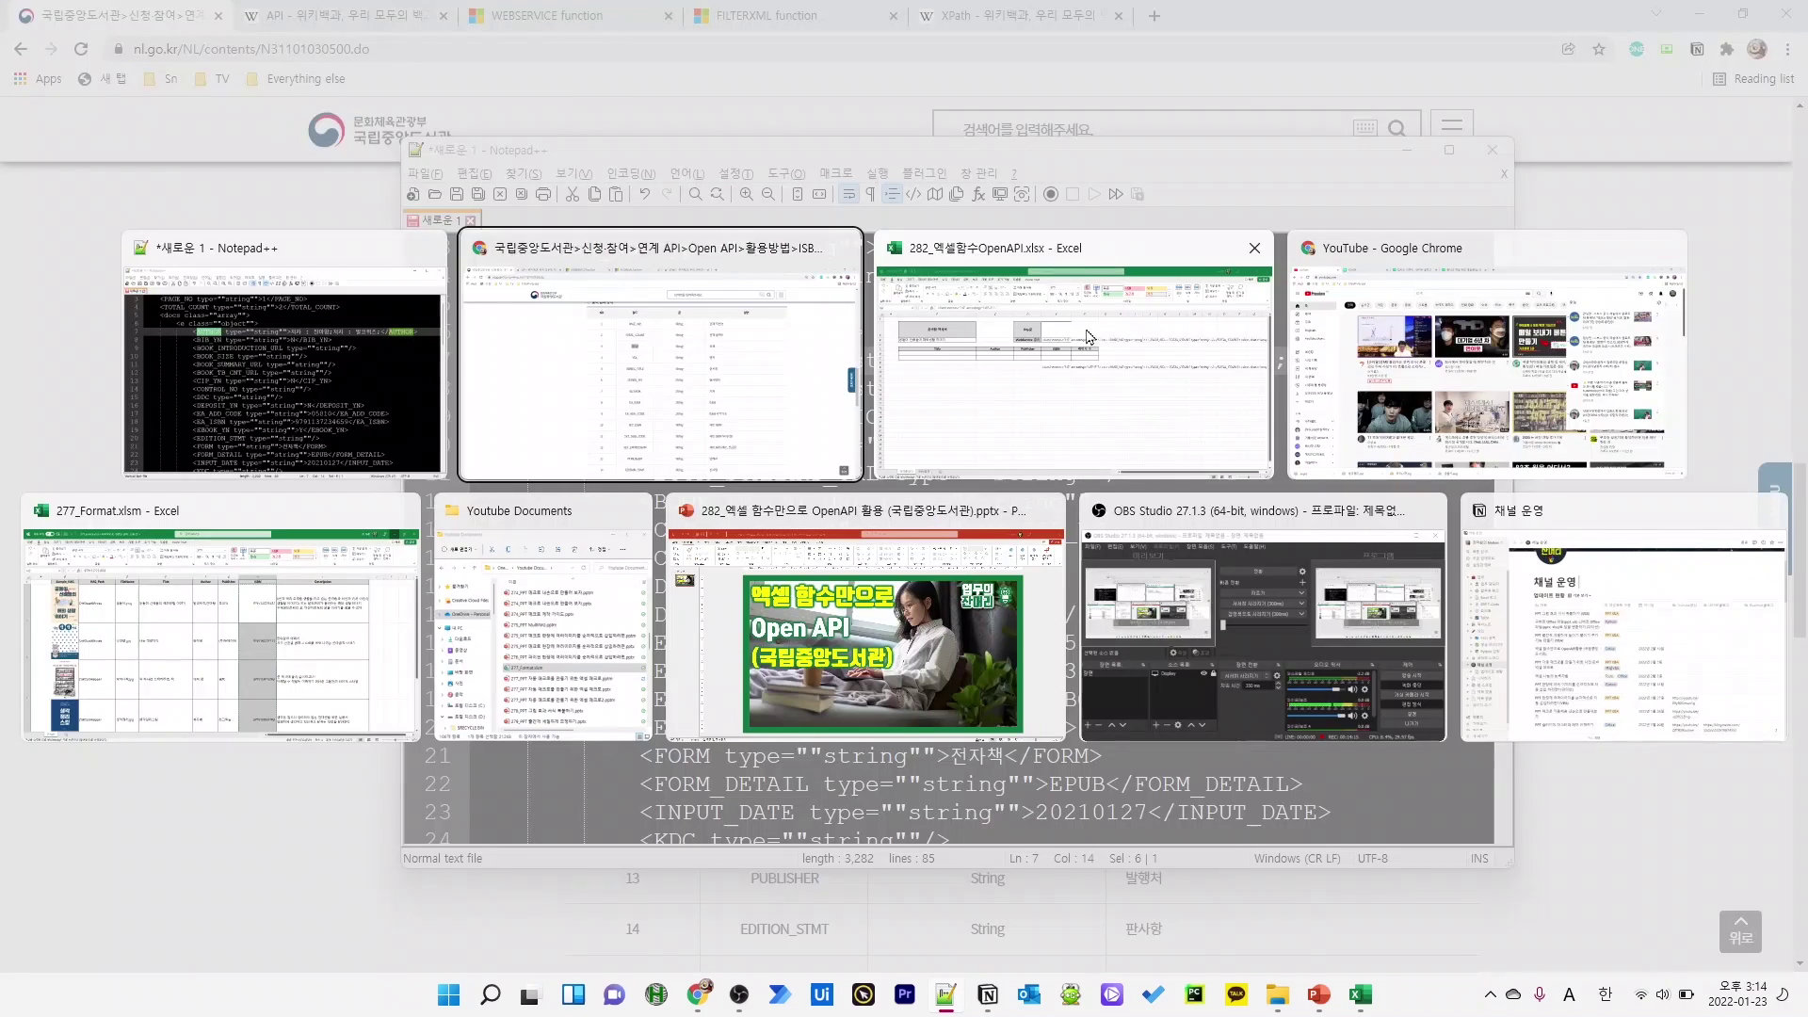
{"action": "key", "text": "alt+Tab"}
{"action": "left_click", "coordinate": [329, 396]}
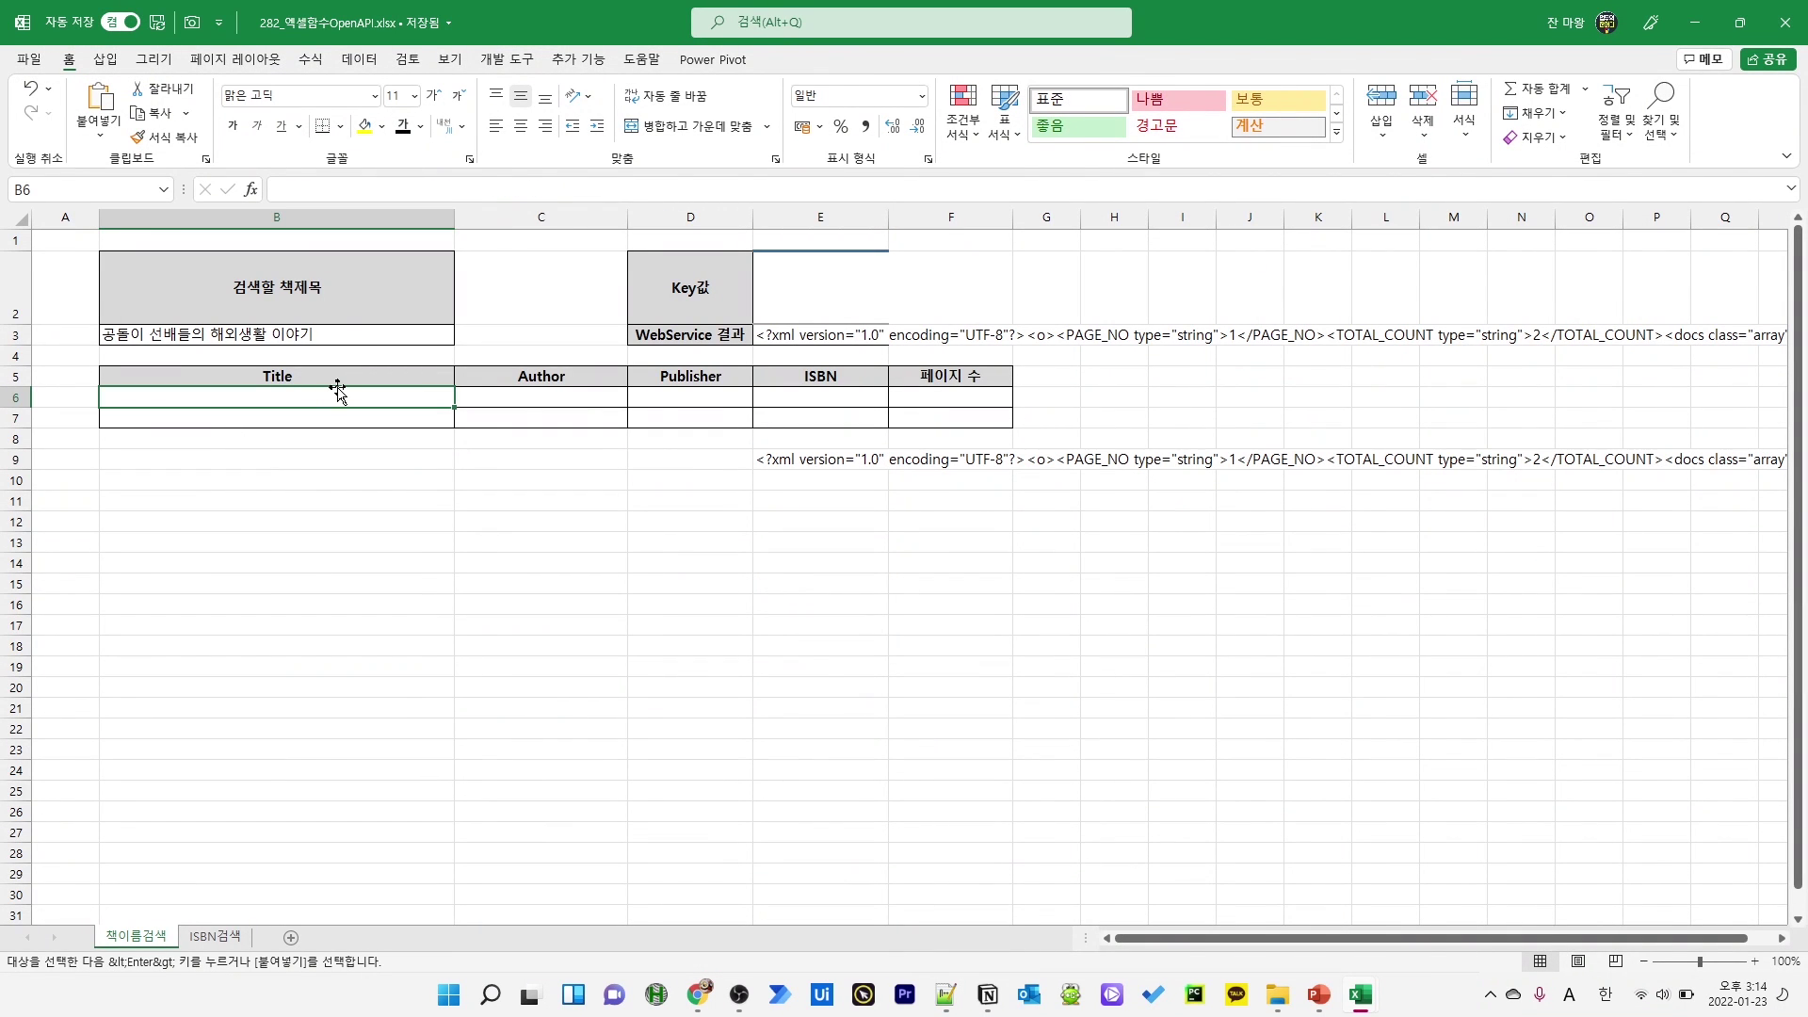
{"action": "type", "text": "=FILTERXML("}
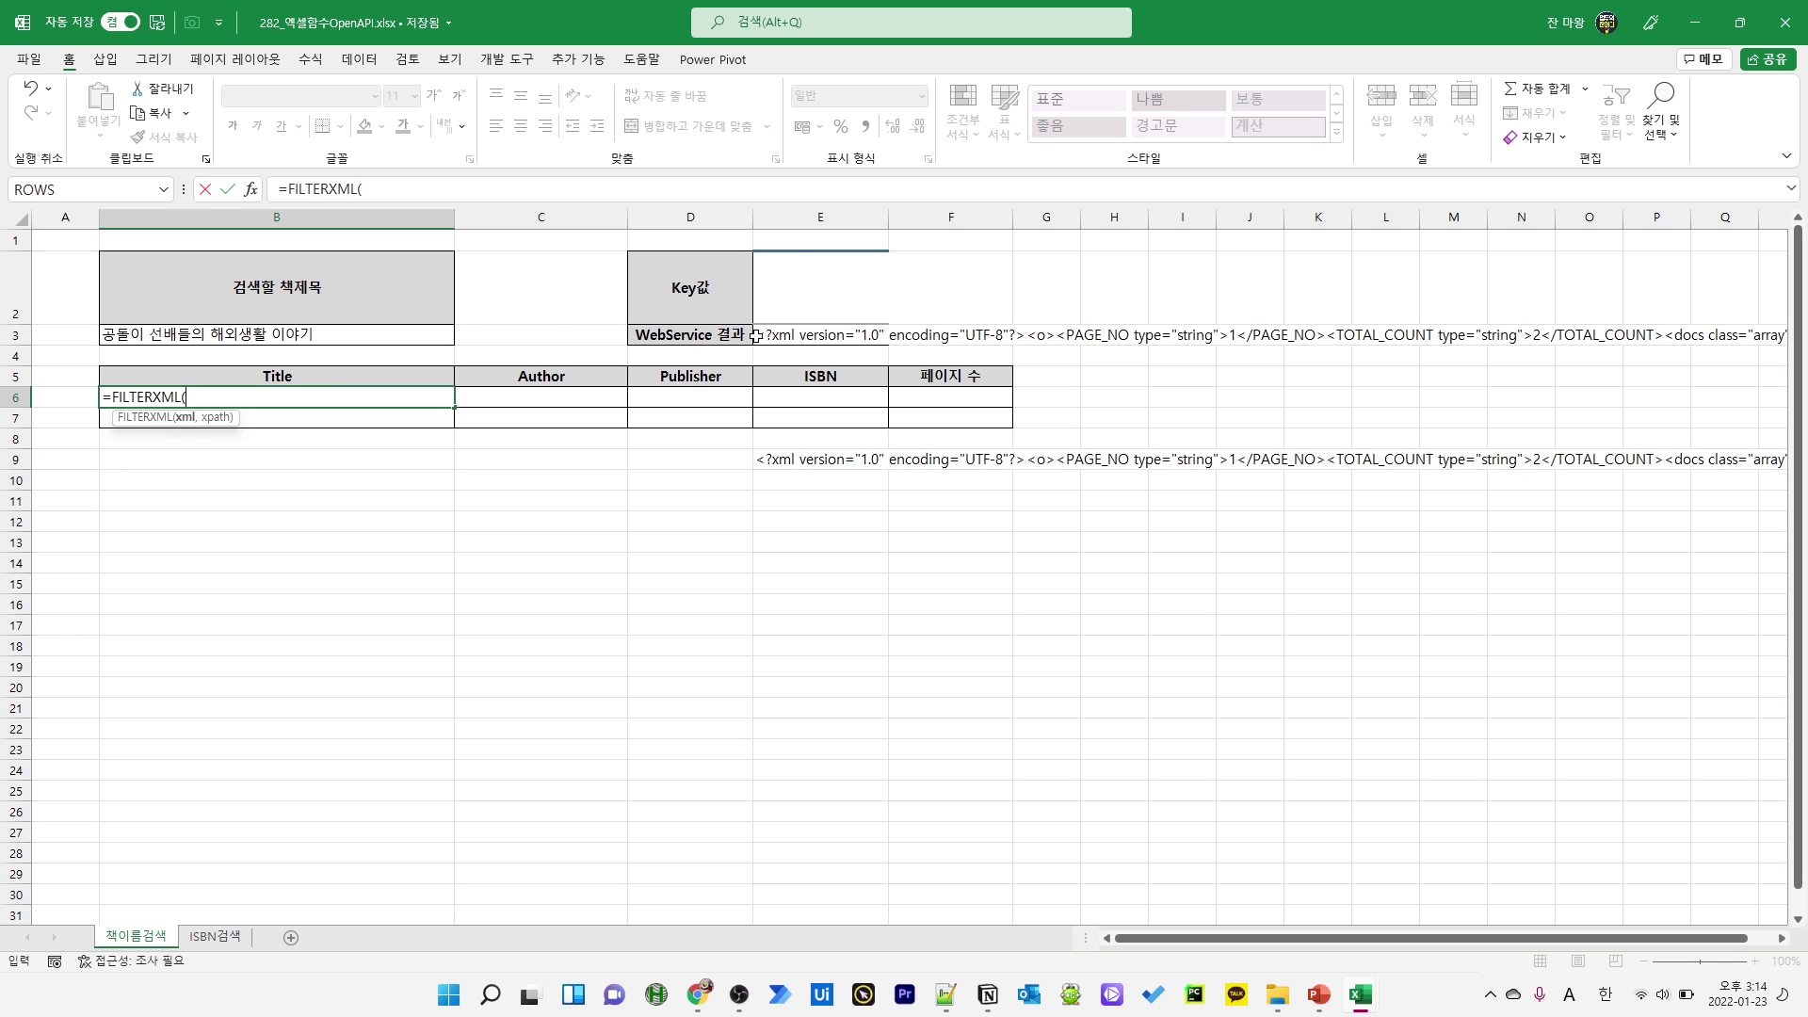
{"action": "left_click", "coordinate": [821, 334]}
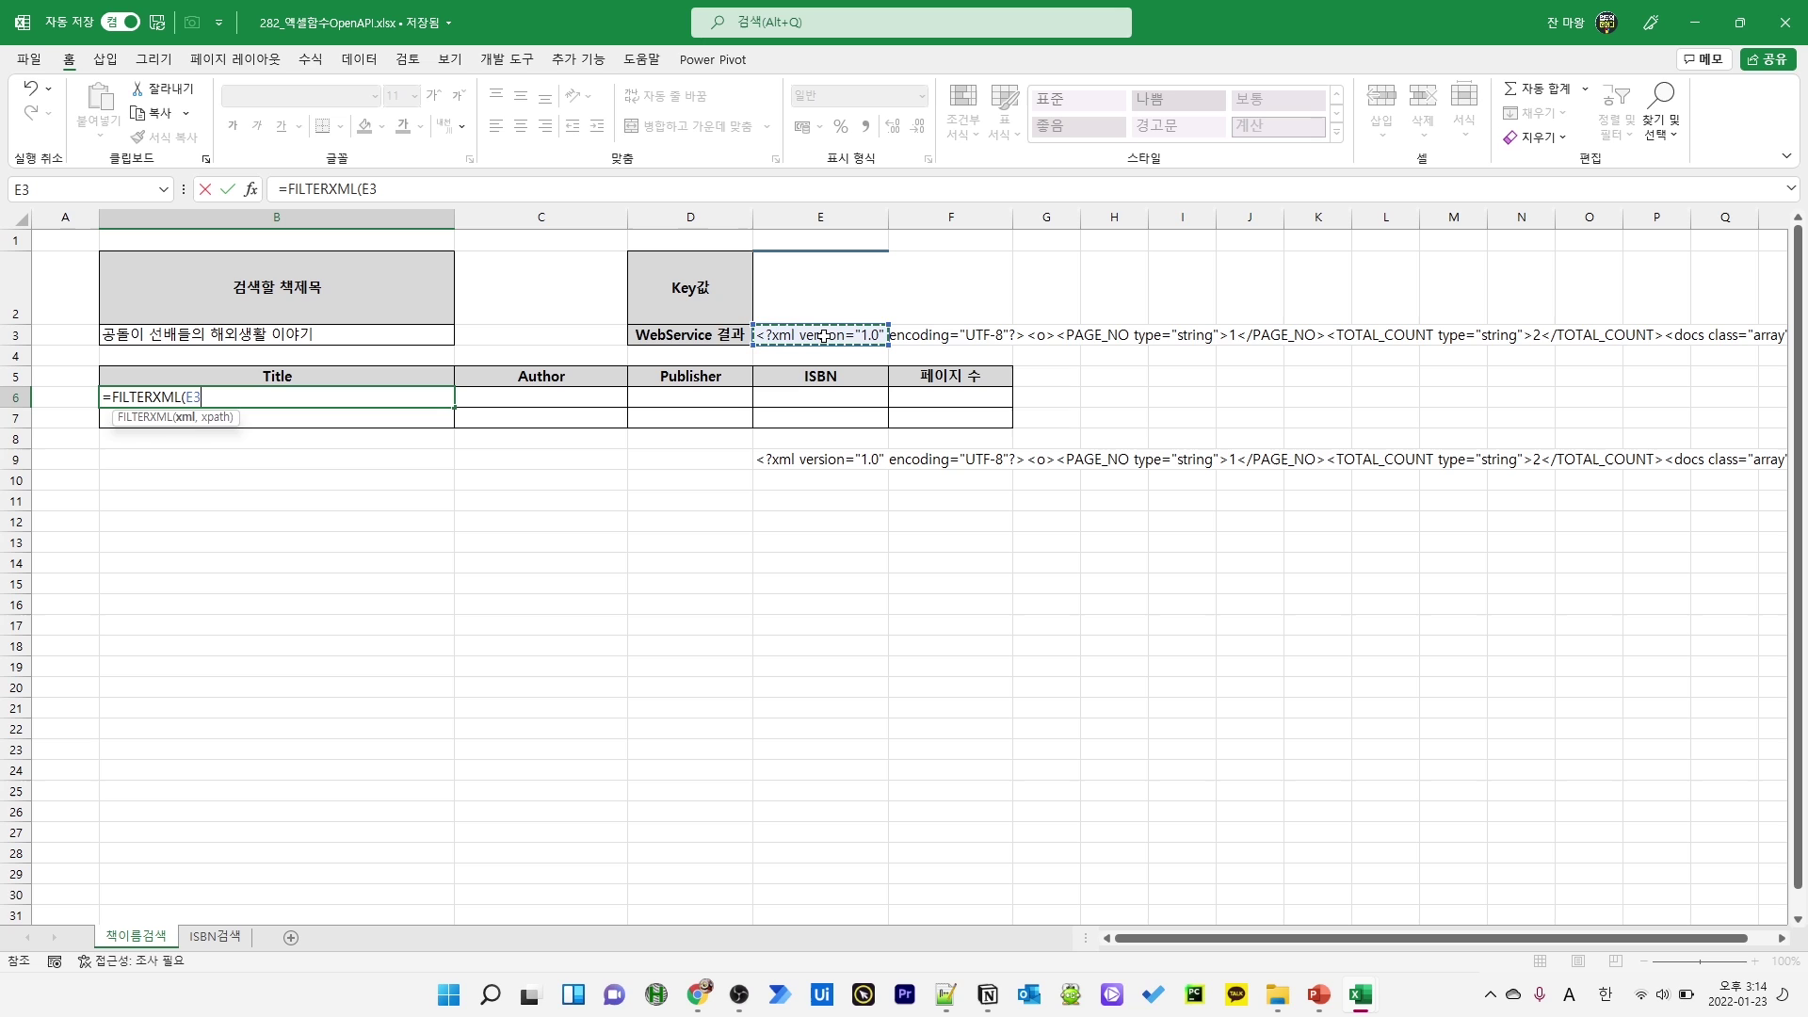
{"action": "key", "text": "F4"}
{"action": "type", "text": ","}
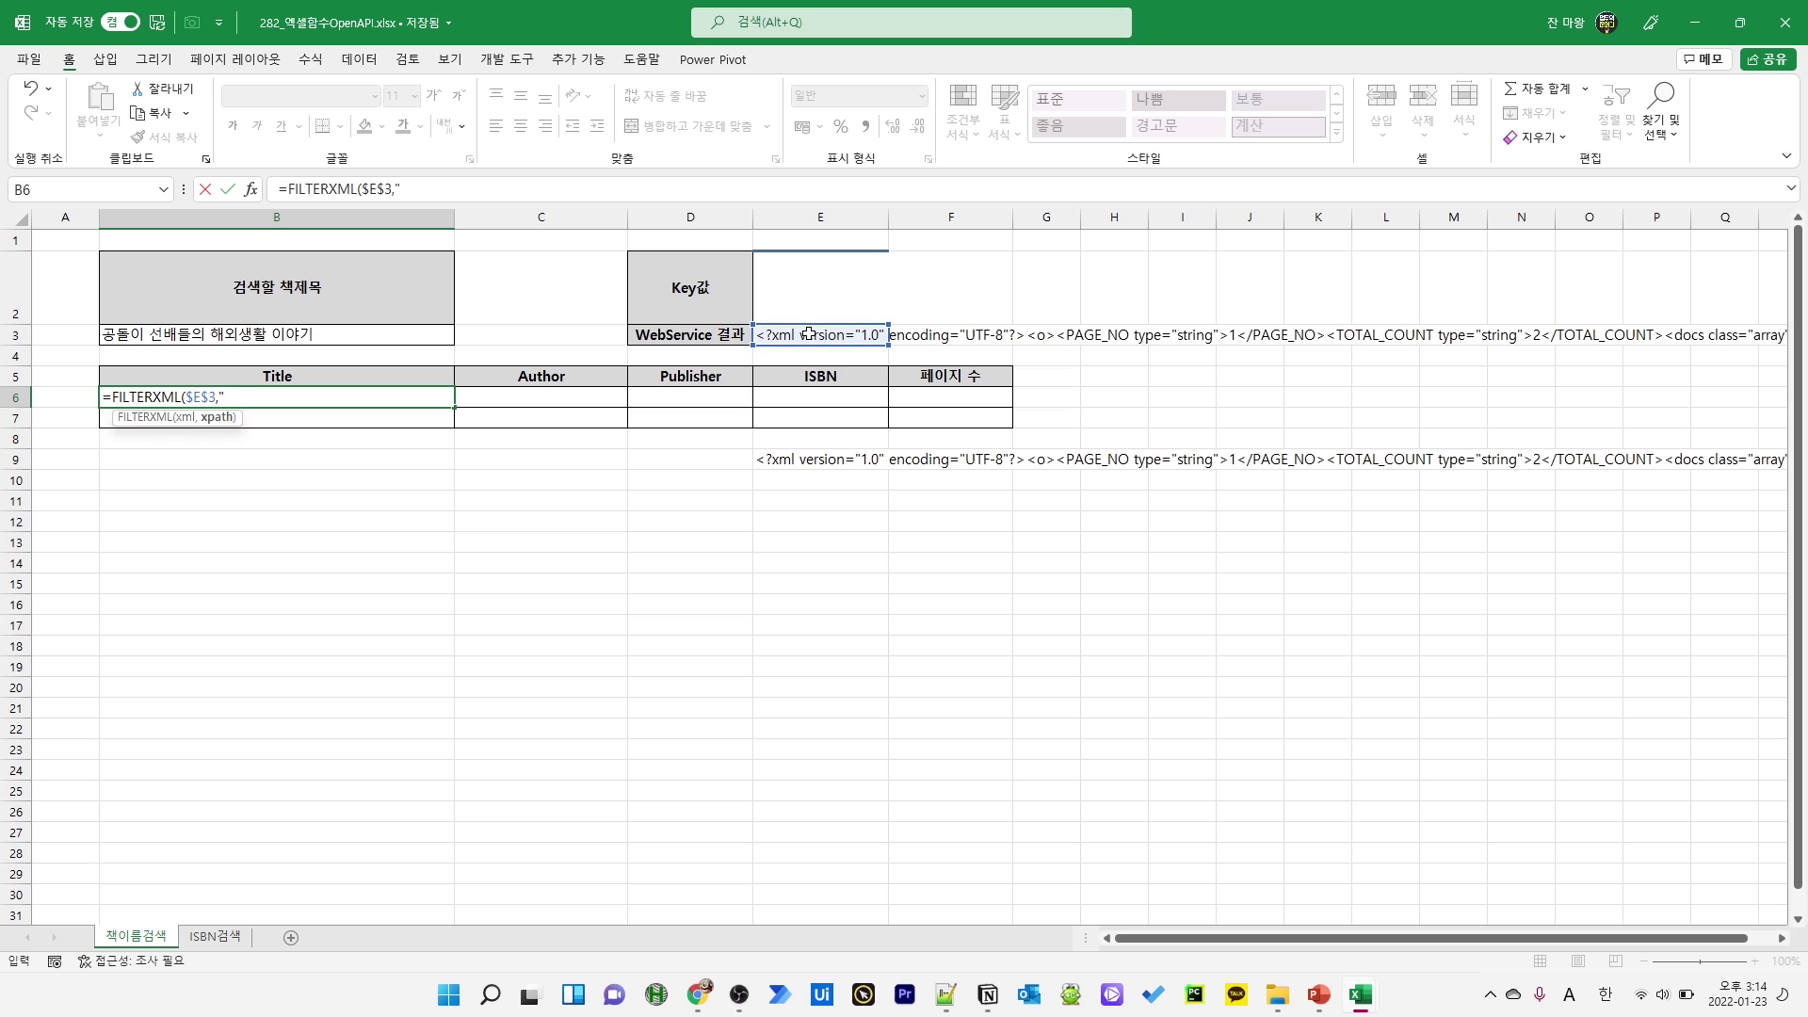
{"action": "type", "text": "\"//TITLE\")"}
{"action": "key", "text": "Return"}
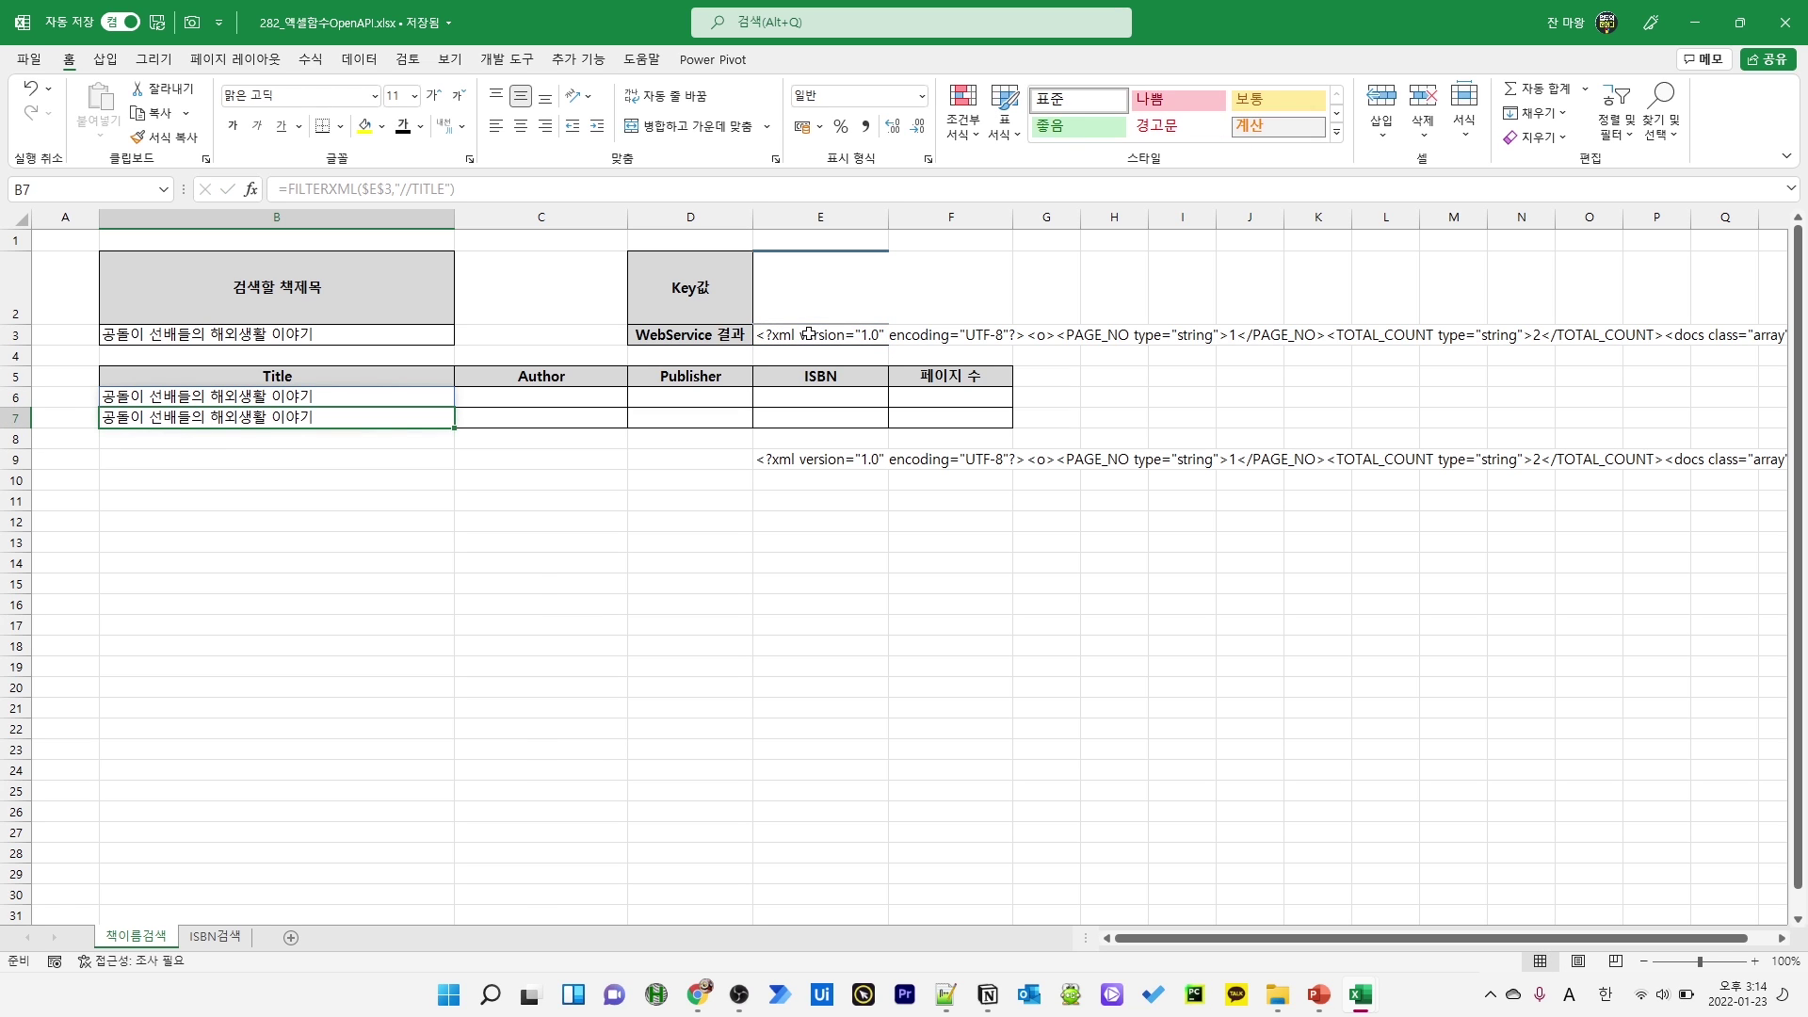
Clear the pasted XML text from cell E9
{"action": "left_click", "coordinate": [831, 460]}
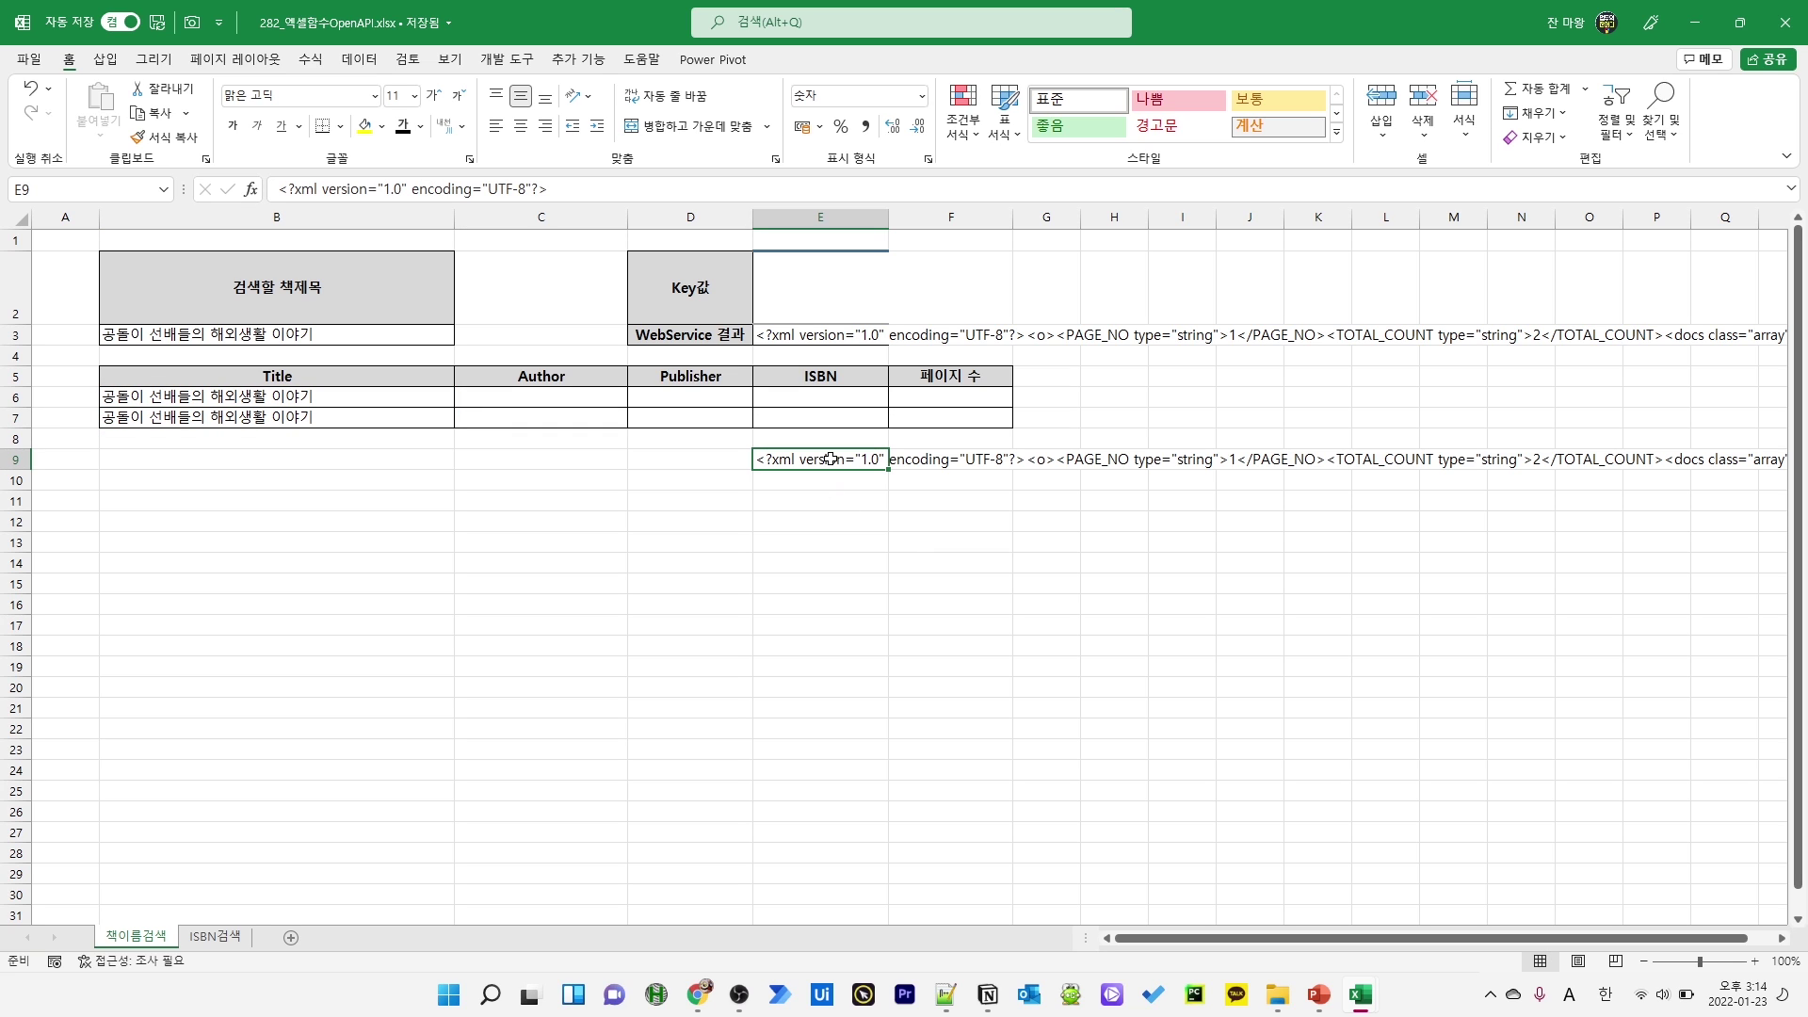
{"action": "key", "text": "Delete"}
Copy the Title formula from B6 into C6:F6 under the remaining column headings
{"action": "left_click", "coordinate": [414, 396]}
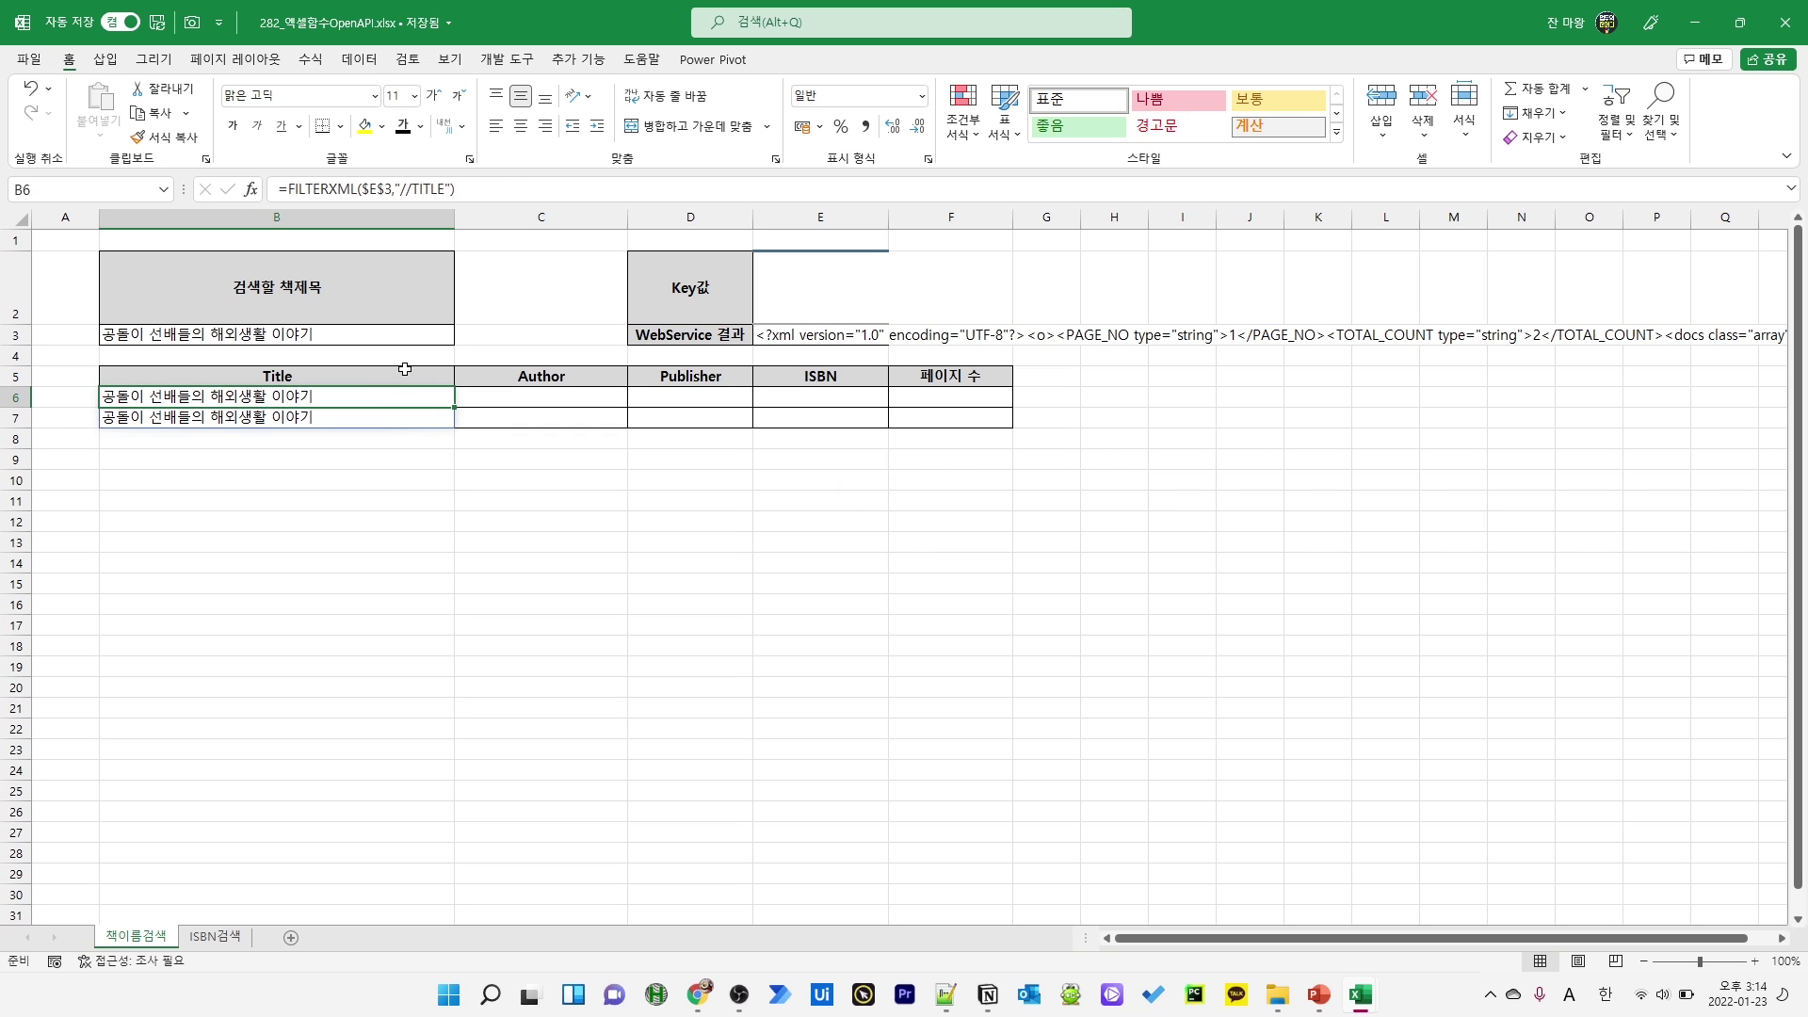
{"action": "key", "text": "ctrl+c"}
{"action": "left_click_drag", "start_coordinate": [546, 392], "coordinate": [944, 396]}
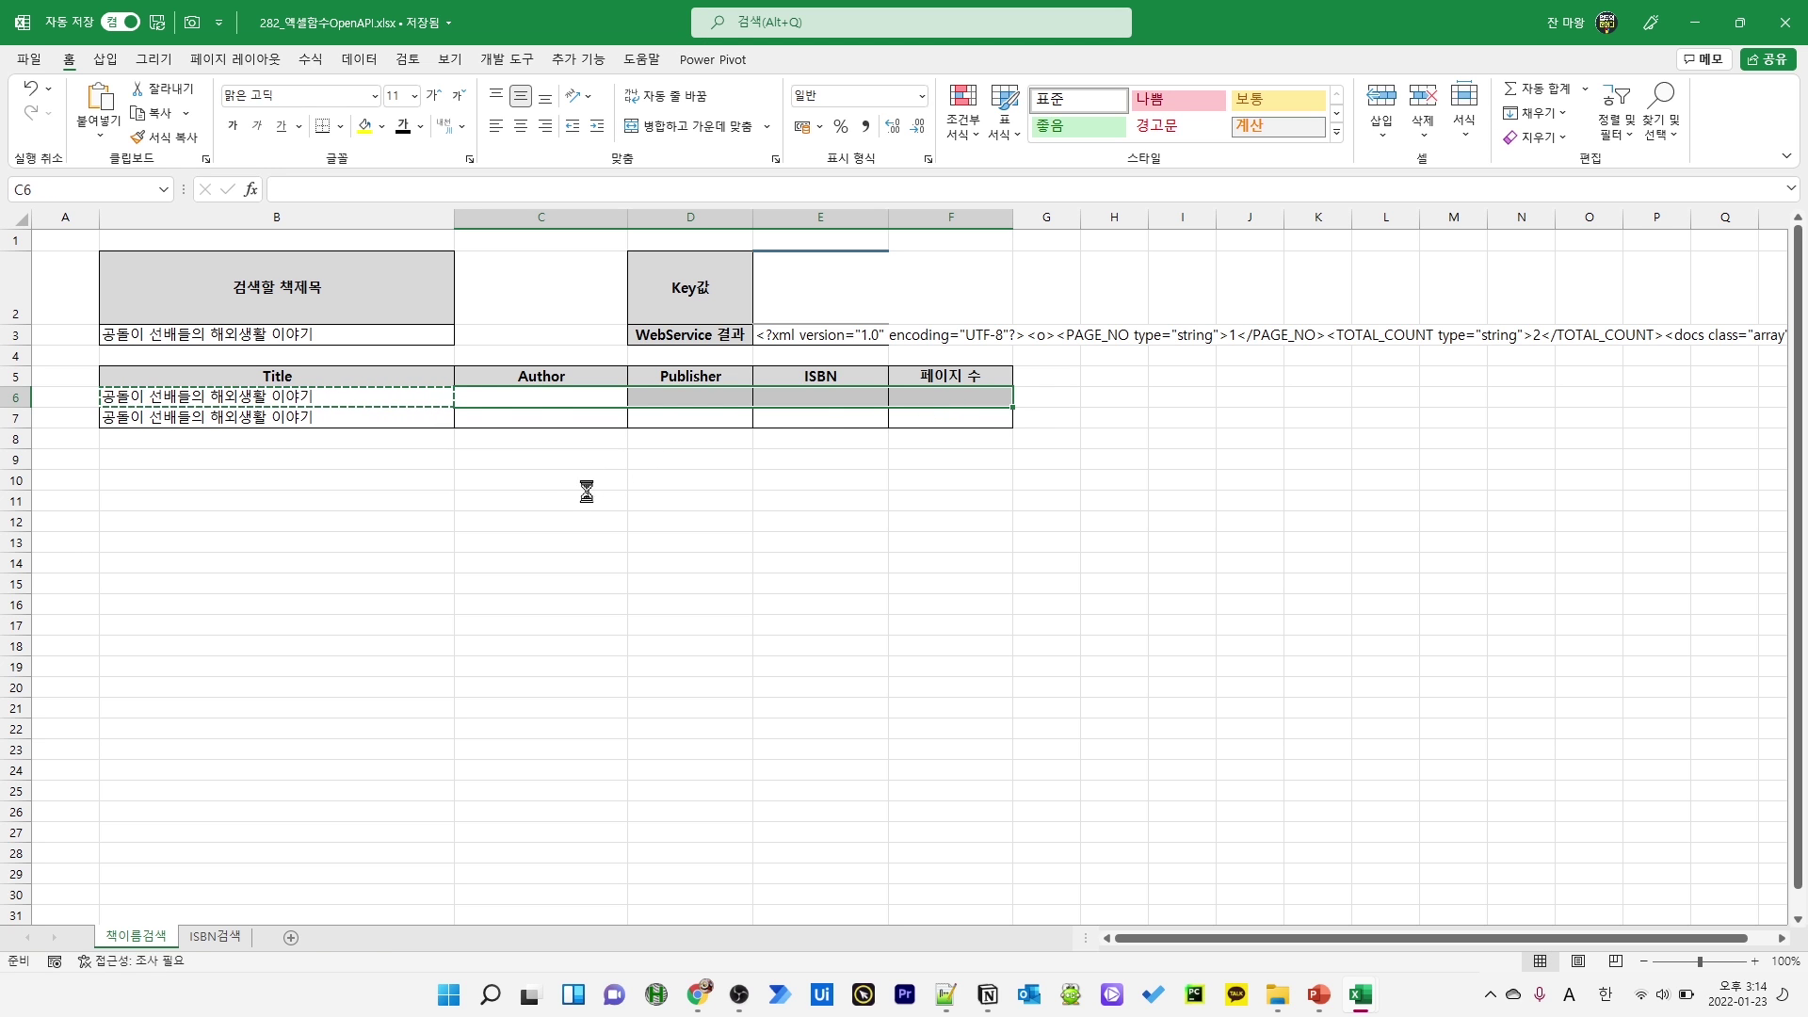
{"action": "key", "text": "ctrl+v"}
{"action": "left_click", "coordinate": [594, 380]}
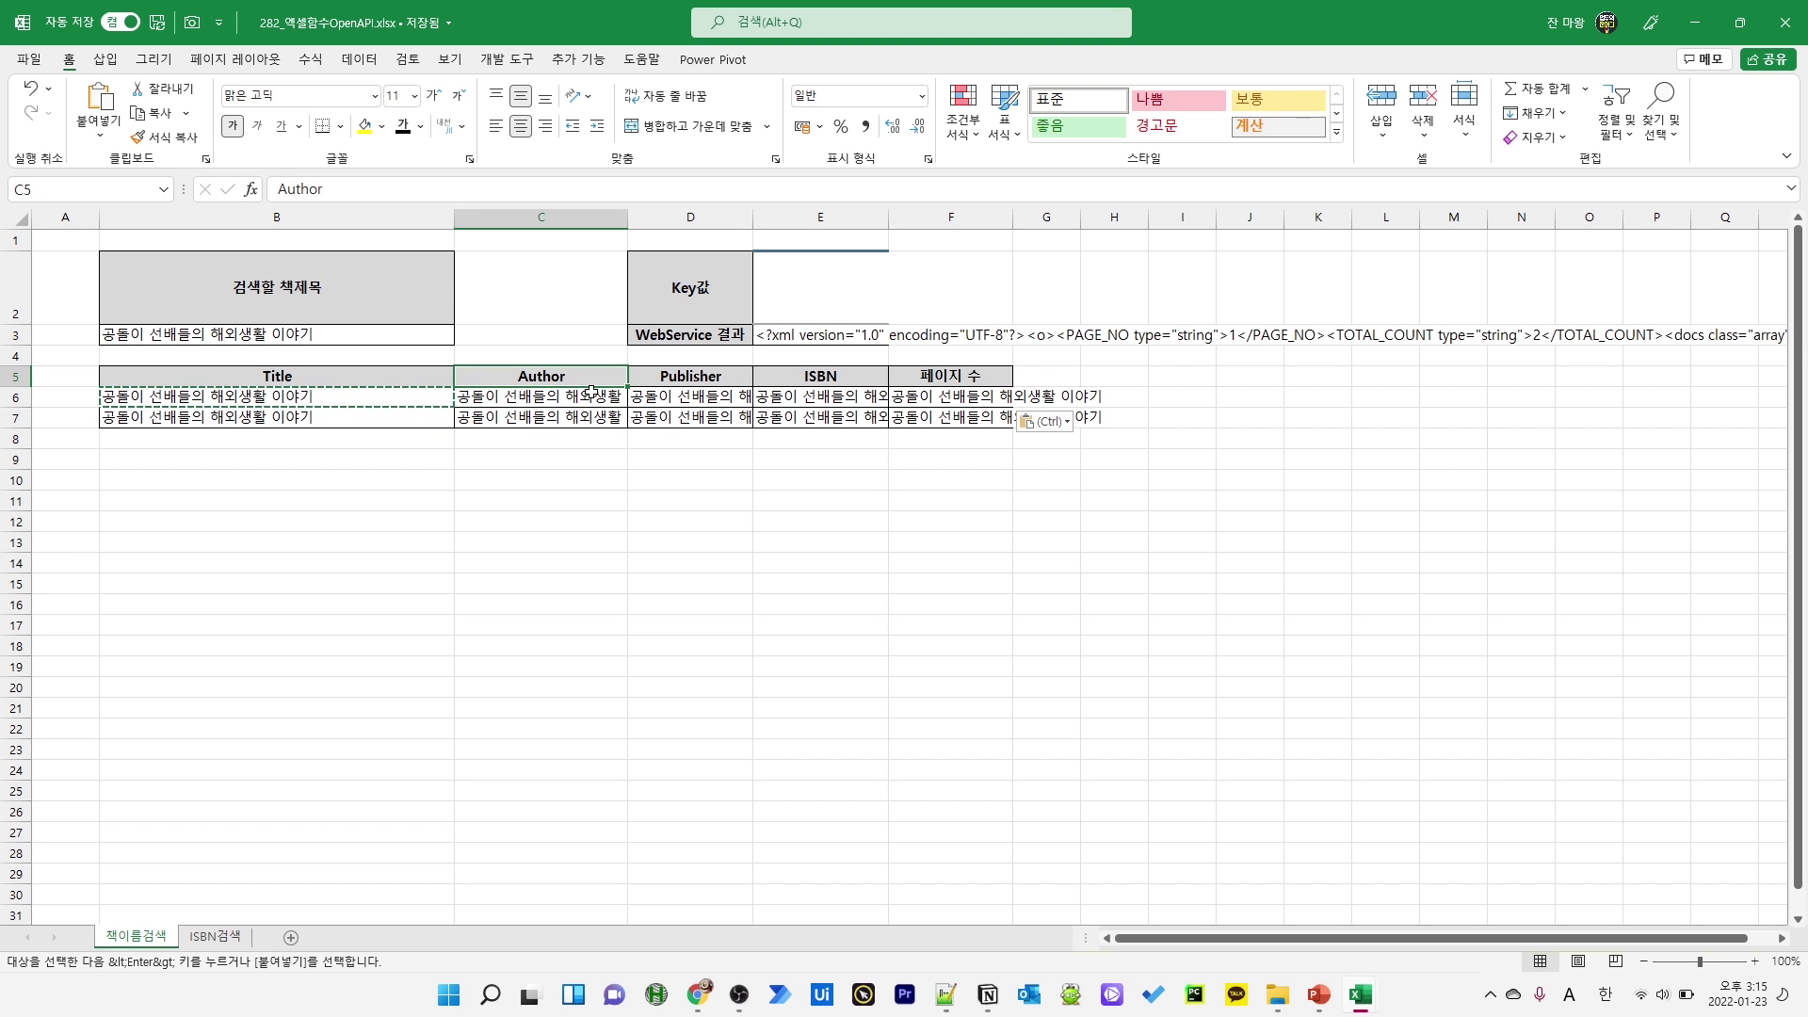
Copy the AUTHOR field name from the Open API page in Chrome and change the C6 formula in Excel to =FILTERXML($E$3,"//AUTHOR")
{"action": "key", "text": "alt+Tab"}
{"action": "key", "text": "alt+Tab"}
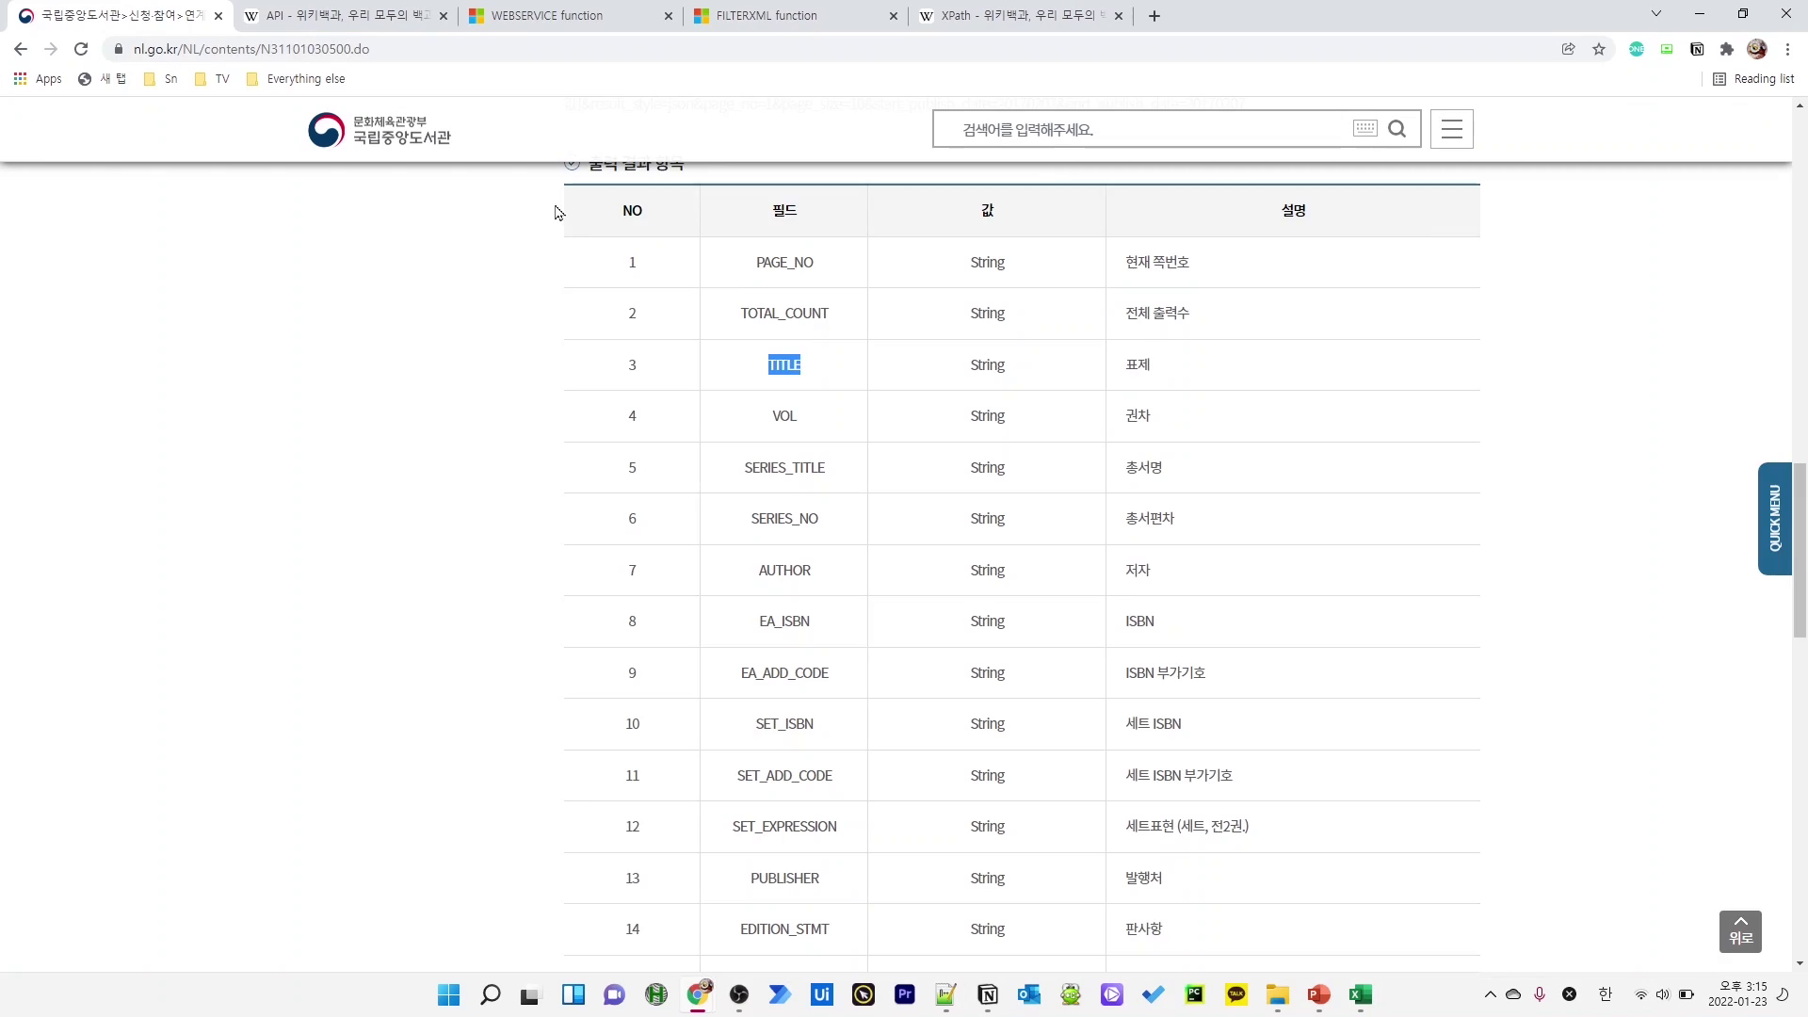
{"action": "left_click_drag", "start_coordinate": [827, 581], "coordinate": [759, 588]}
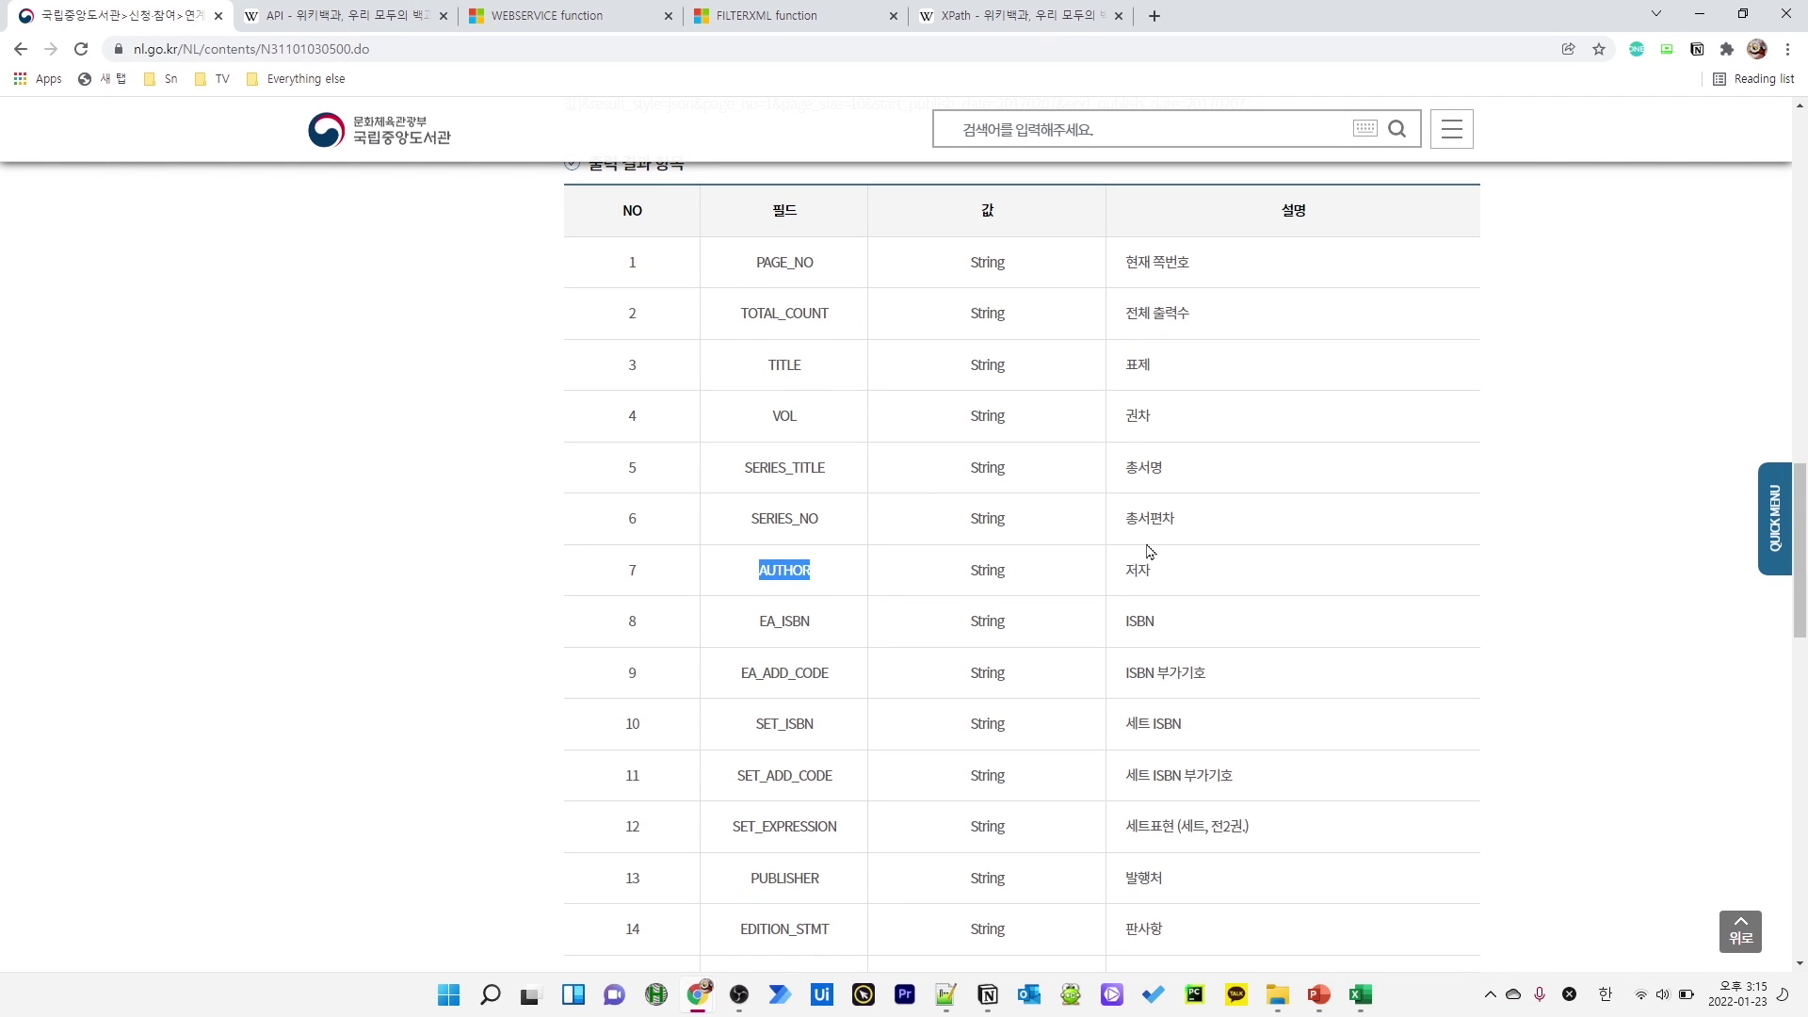
{"action": "key", "text": "ctrl+c"}
{"action": "key", "text": "alt+Tab"}
{"action": "double_click", "coordinate": [431, 189]}
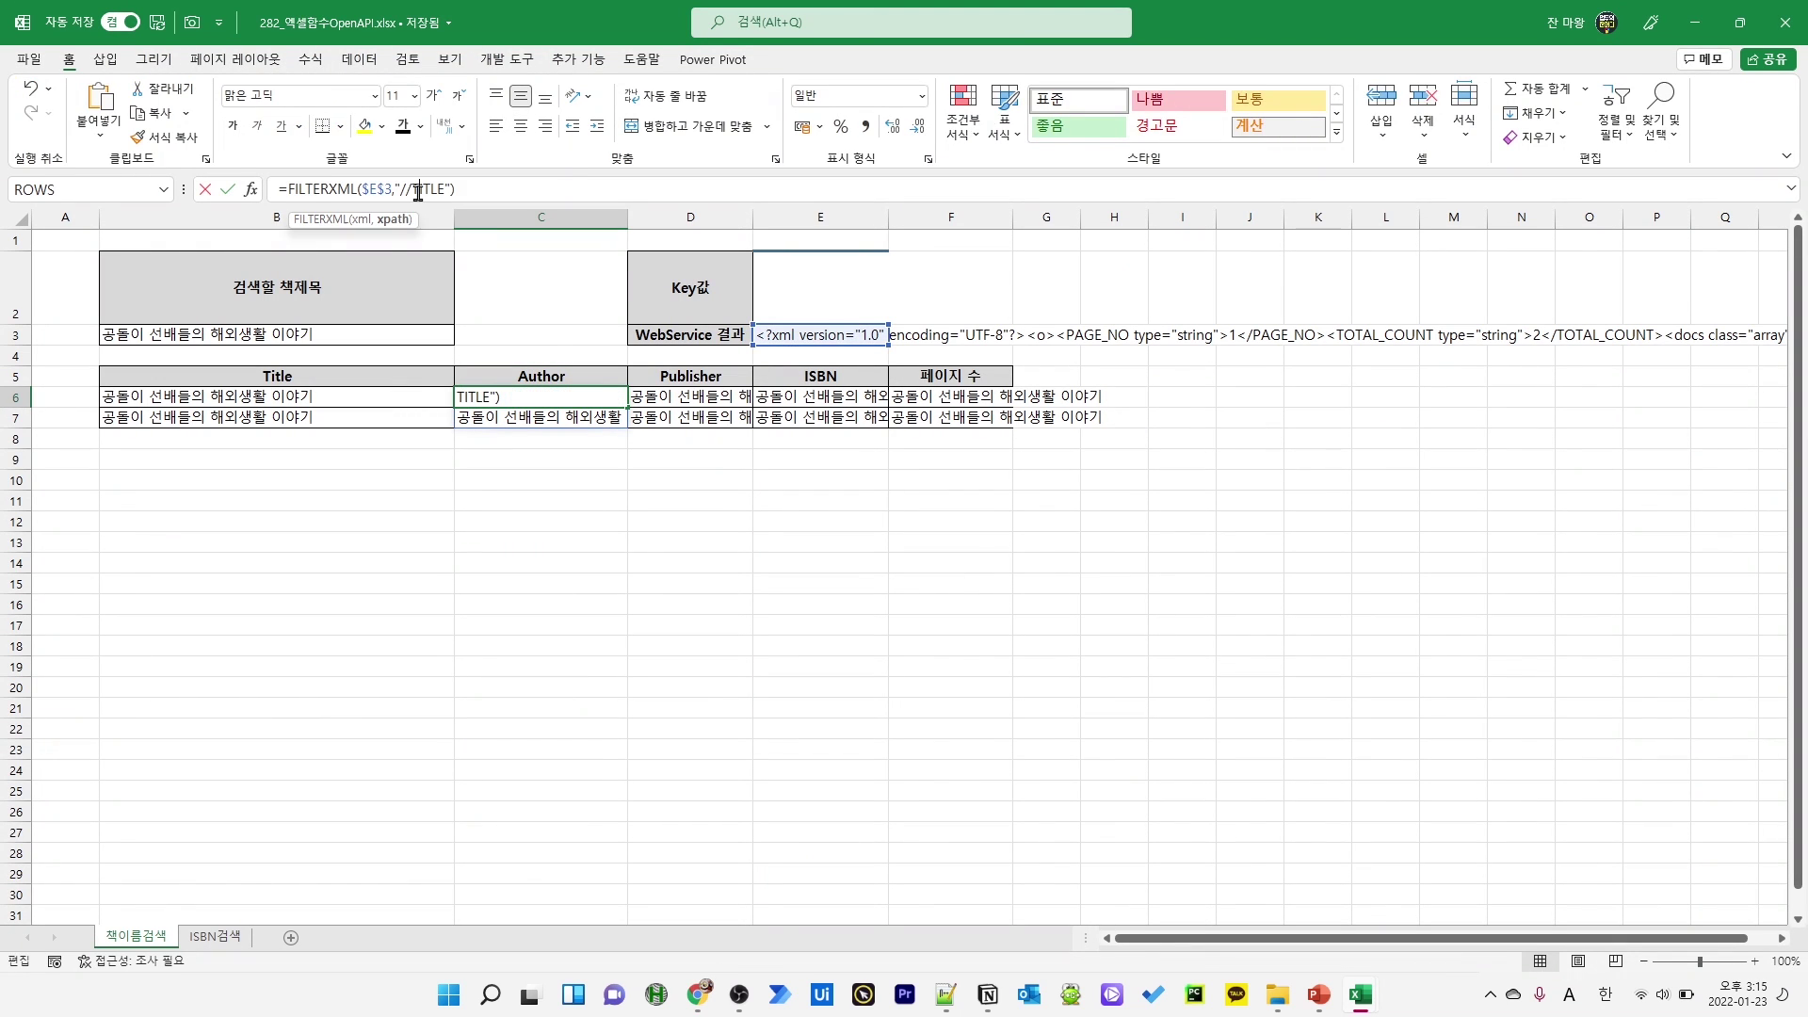
{"action": "key", "text": "ctrl+v"}
{"action": "key", "text": "Return"}
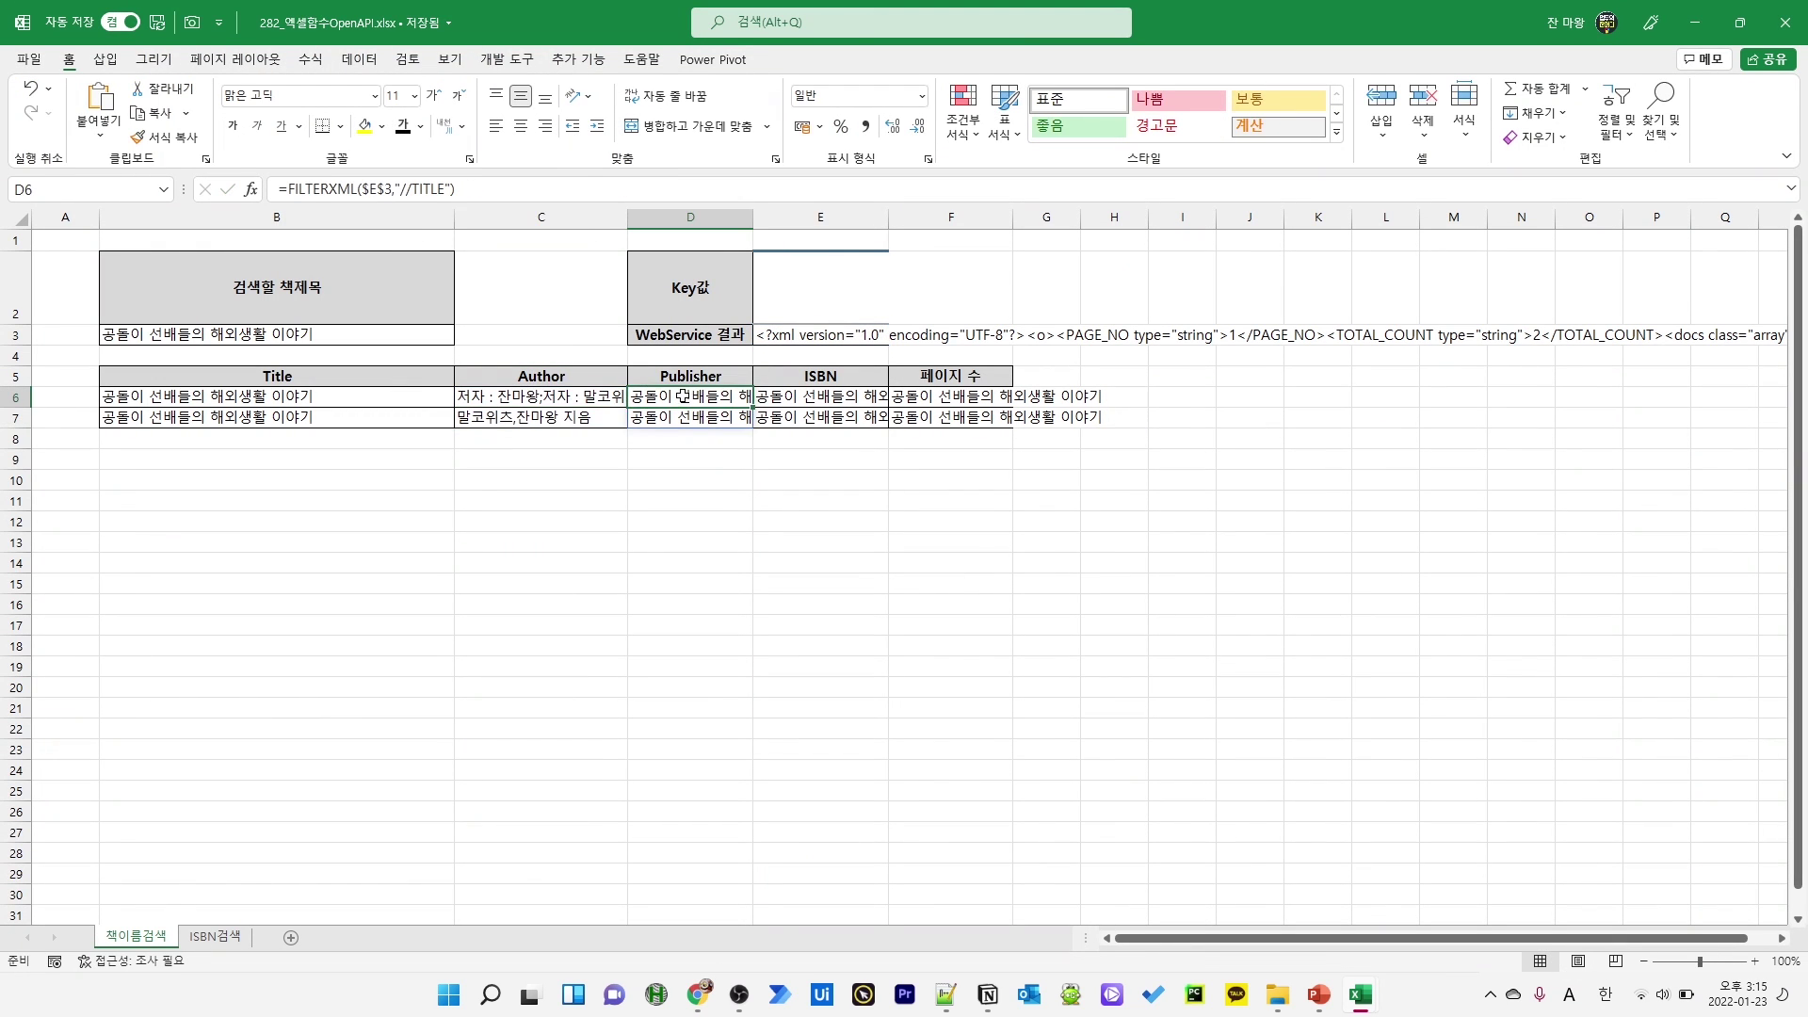
Copy the PUBLISHER field name from the API page and change the D6 formula to =FILTERXML($E$3,"//PUBLISHER")
{"action": "key", "text": "alt+Tab"}
{"action": "double_click", "coordinate": [801, 713]}
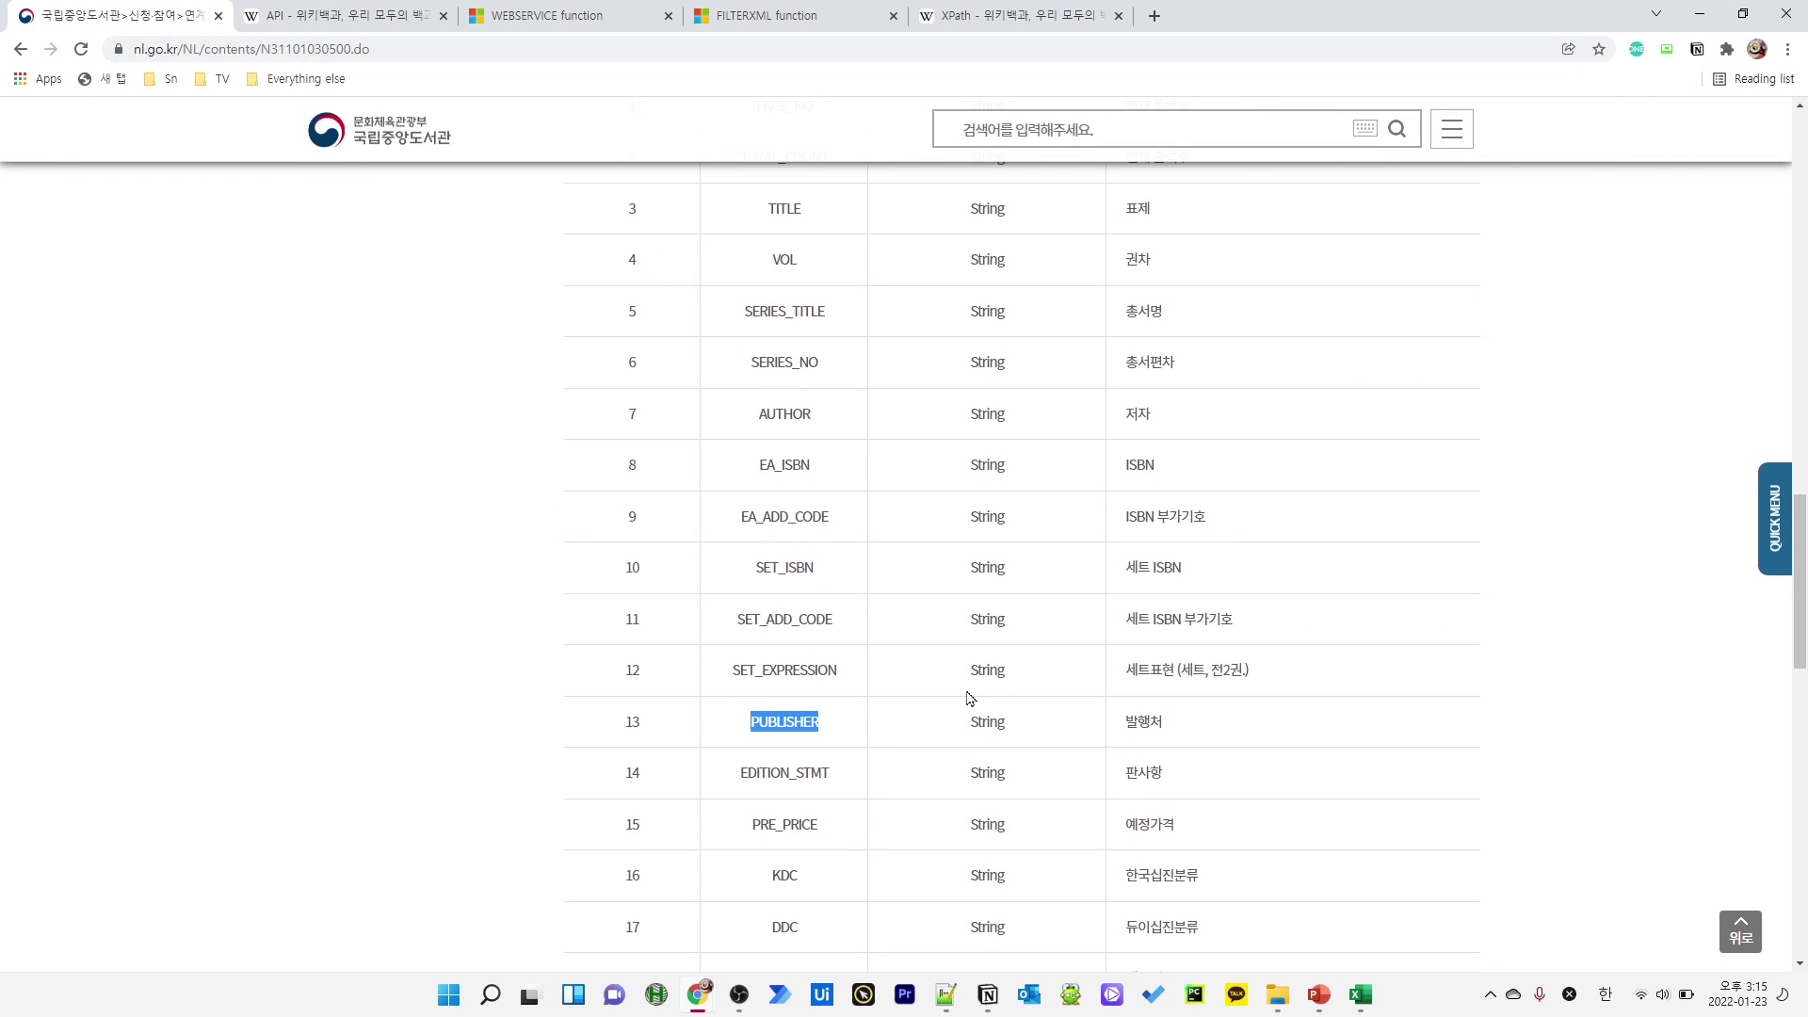
{"action": "key", "text": "ctrl+c"}
{"action": "key", "text": "alt+Tab"}
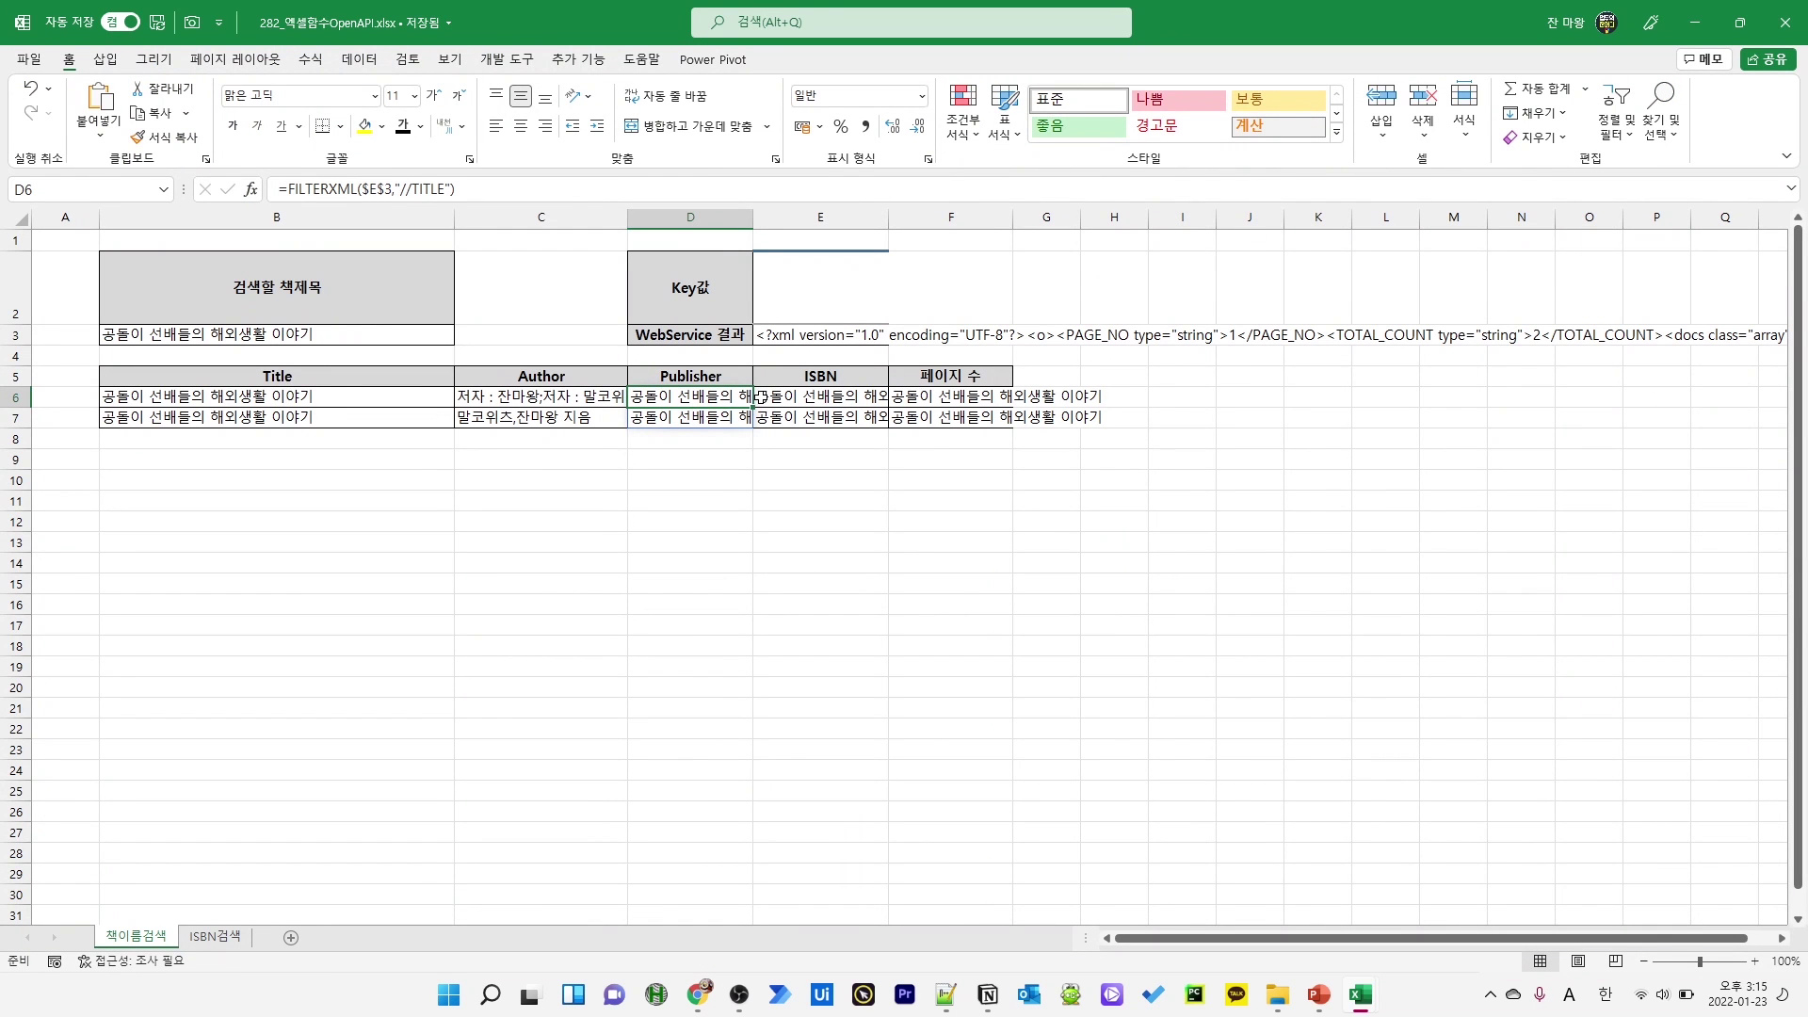
{"action": "double_click", "coordinate": [426, 189]}
{"action": "key", "text": "ctrl+v"}
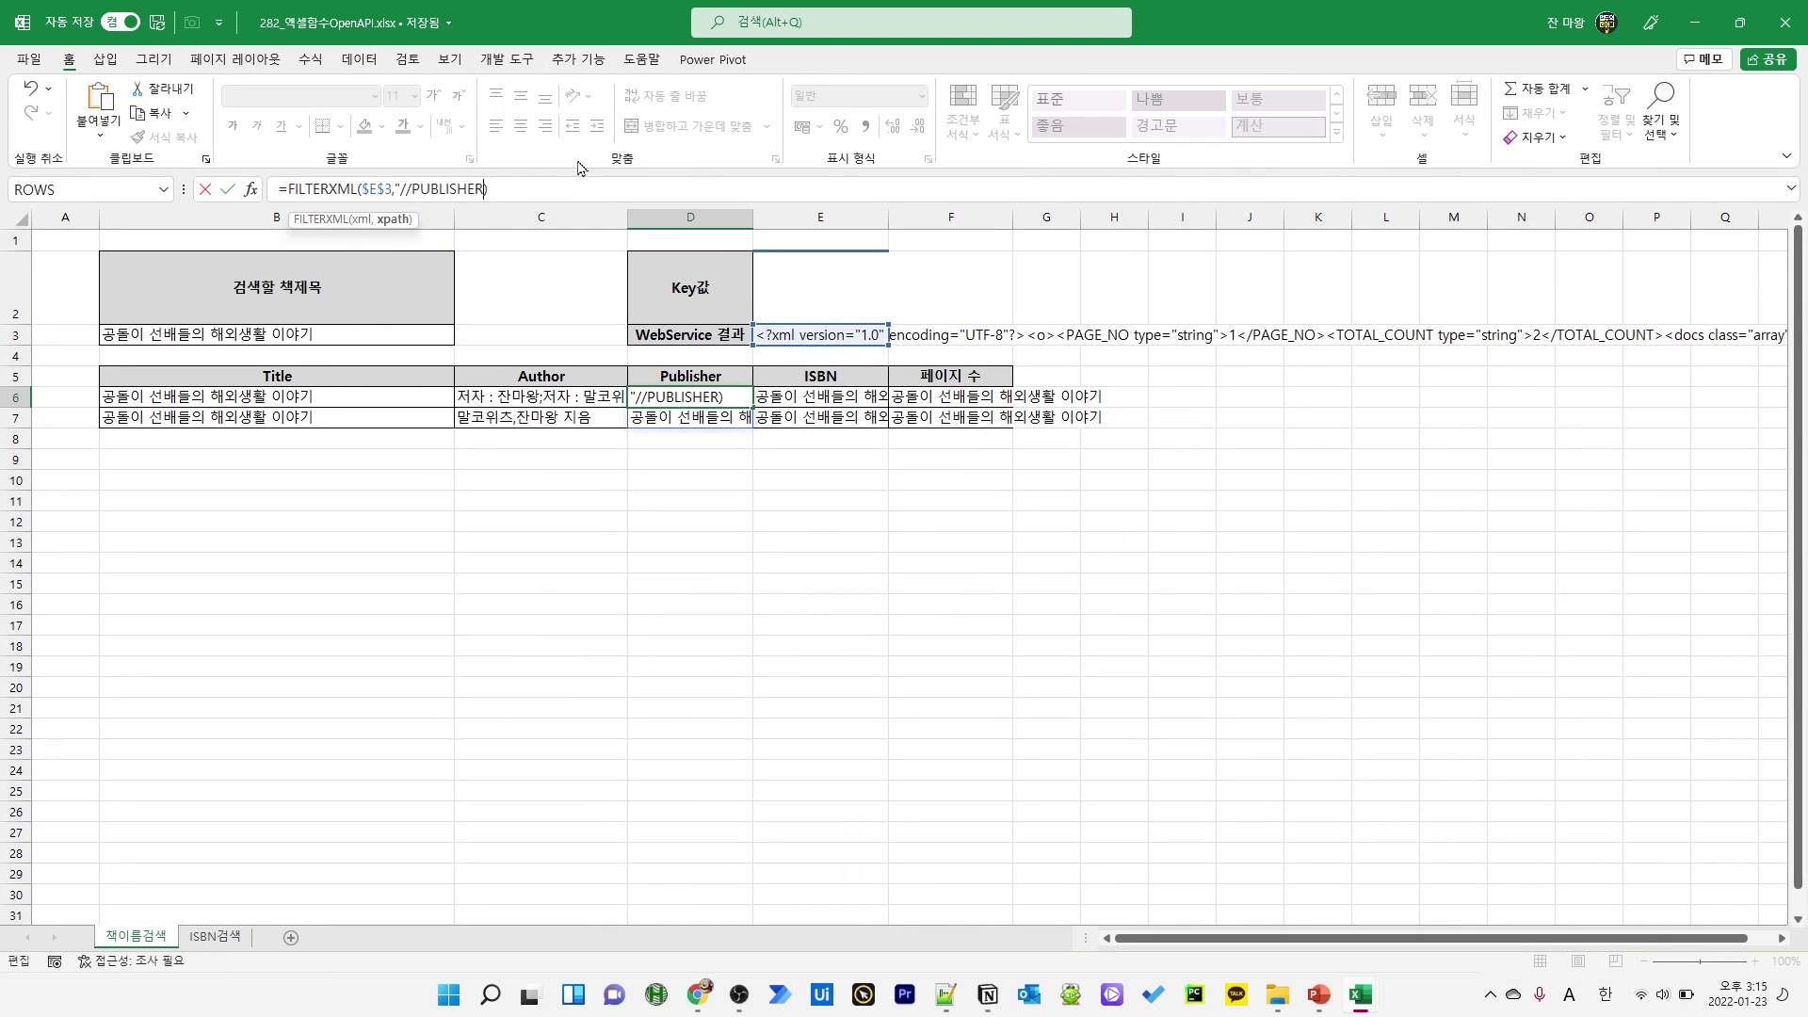
{"action": "key", "text": "Return"}
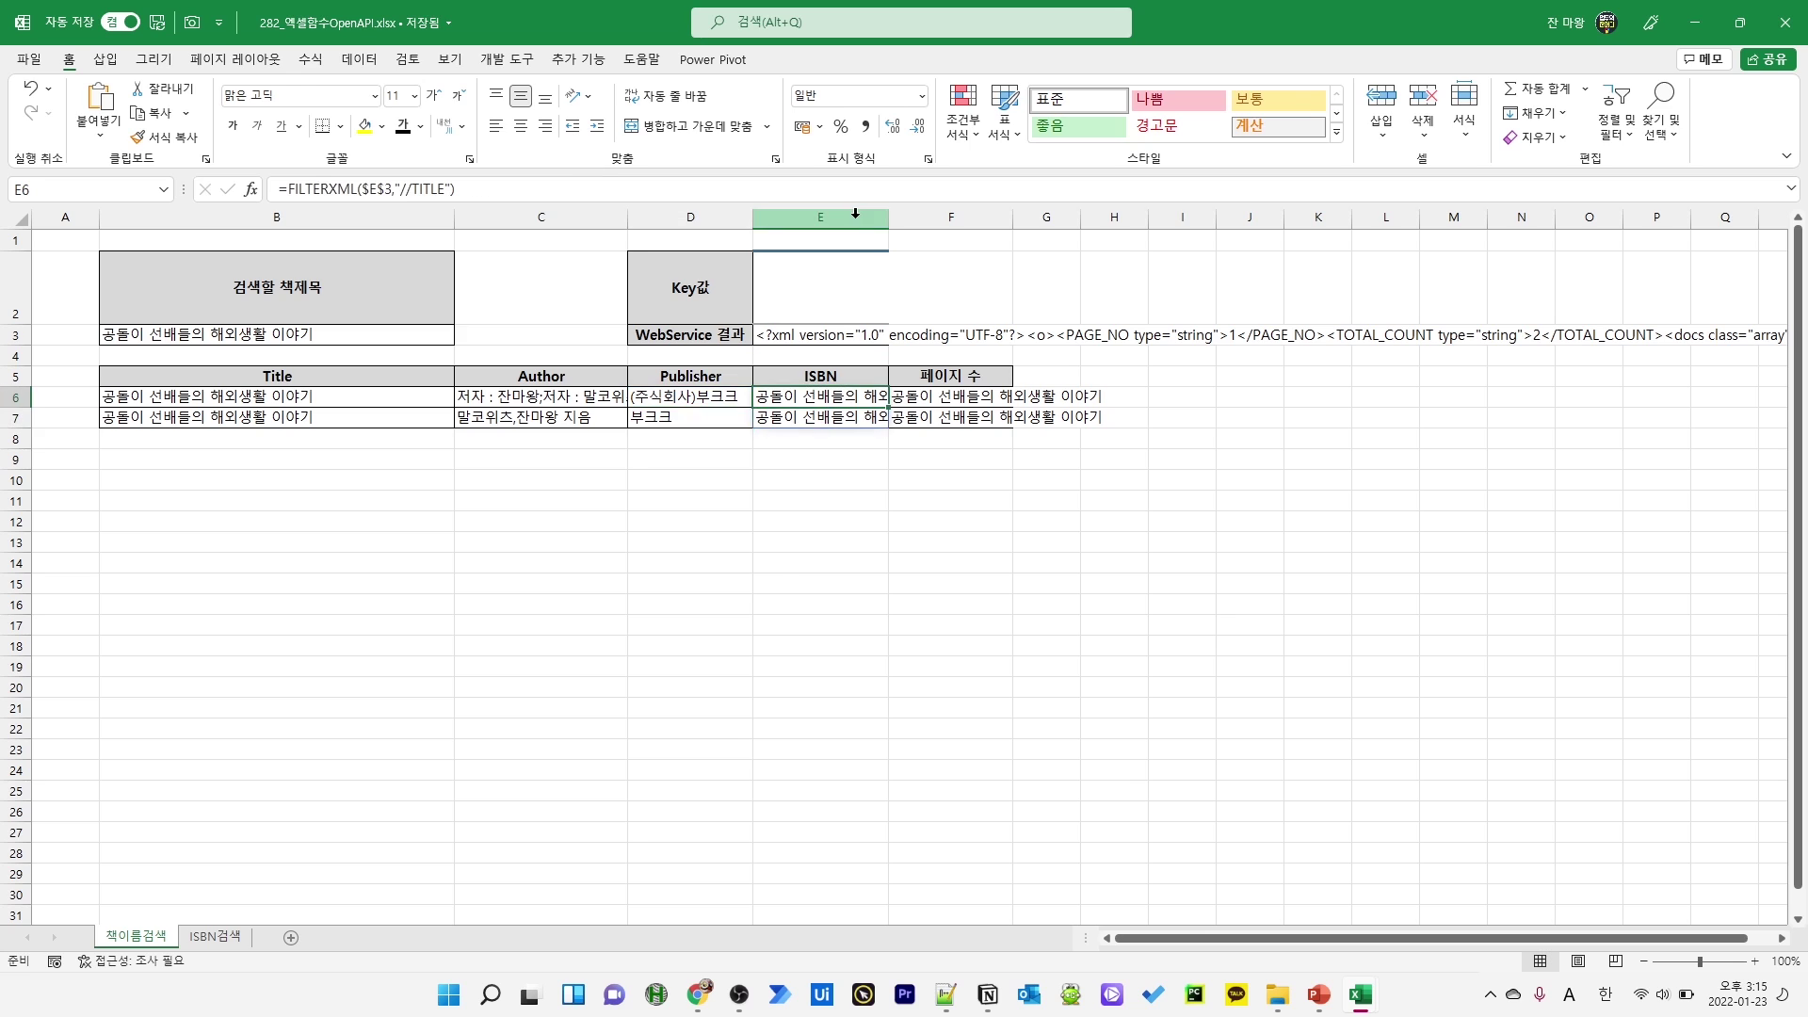
Copy the EA_ISBN field name from the API page and change the E6 formula to =FILTERXML($E$3,"//EA_ISBN")
{"action": "key", "text": "alt+Tab"}
{"action": "double_click", "coordinate": [791, 466]}
{"action": "key", "text": "alt+Tab"}
{"action": "left_click", "coordinate": [411, 189]}
{"action": "key", "text": "ctrl+v"}
{"action": "key", "text": "Return"}
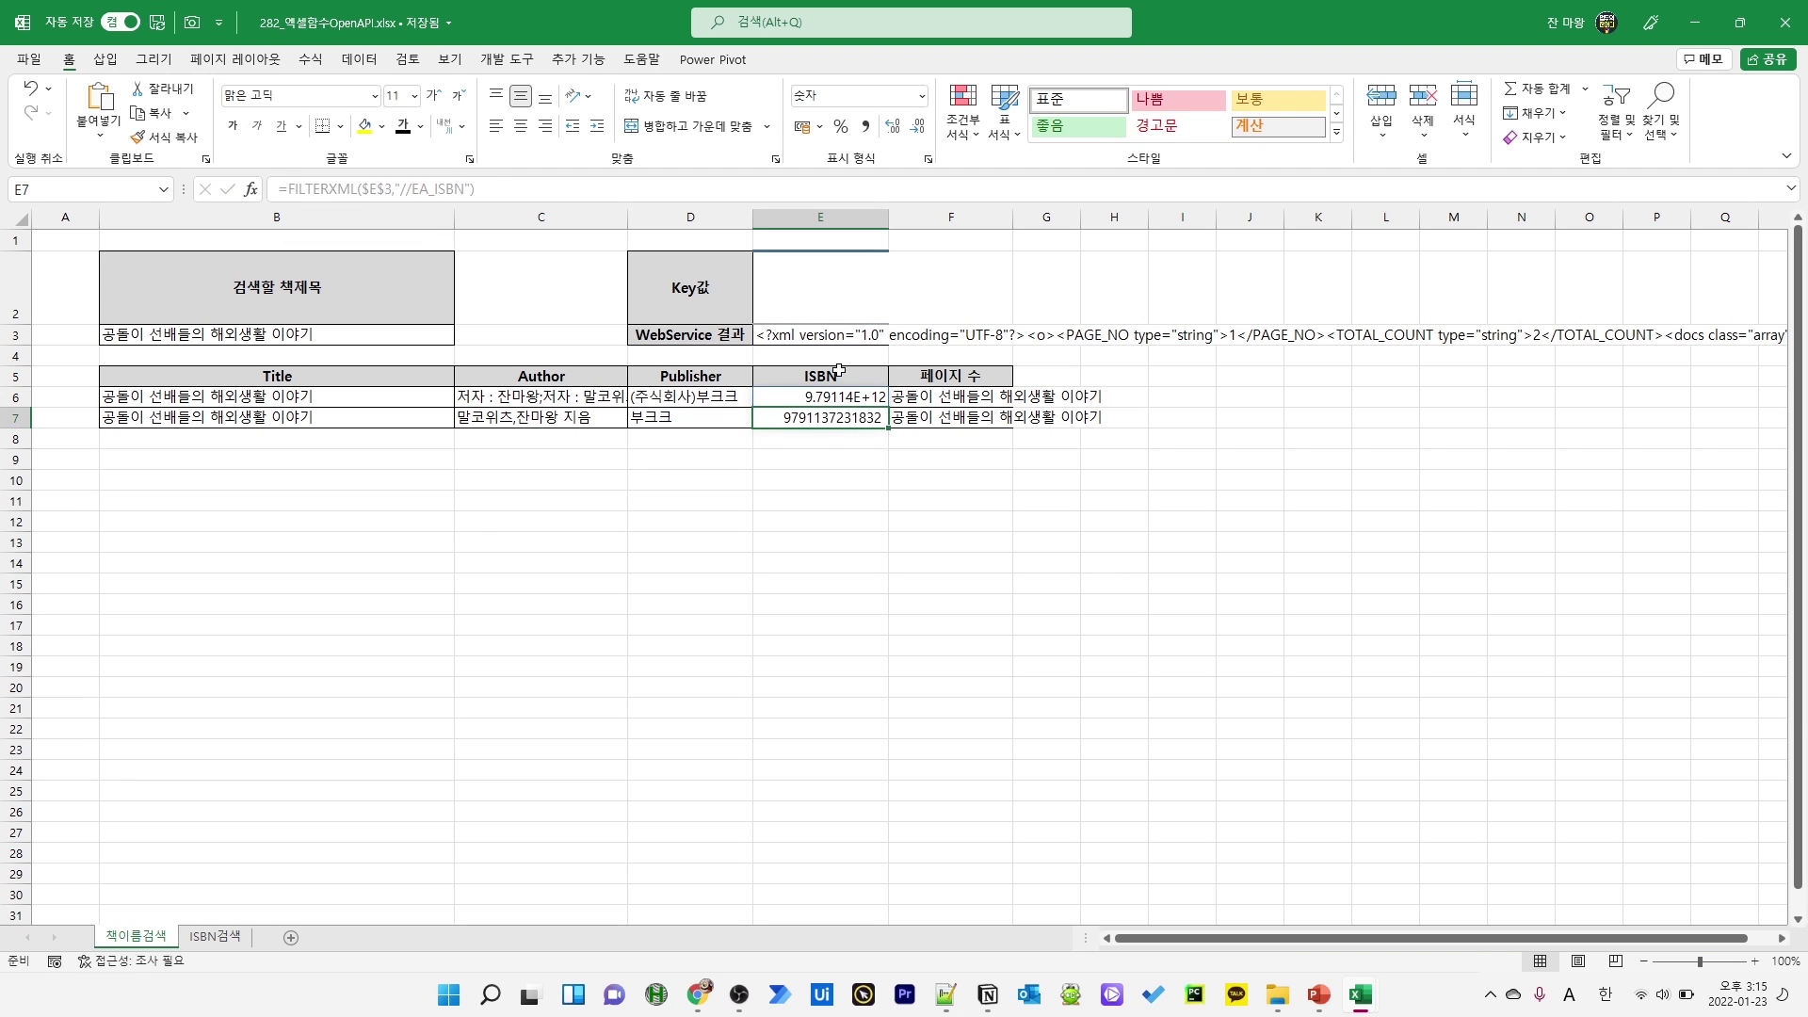
Format column E as a number with 0 decimal places
{"action": "left_click", "coordinate": [838, 216]}
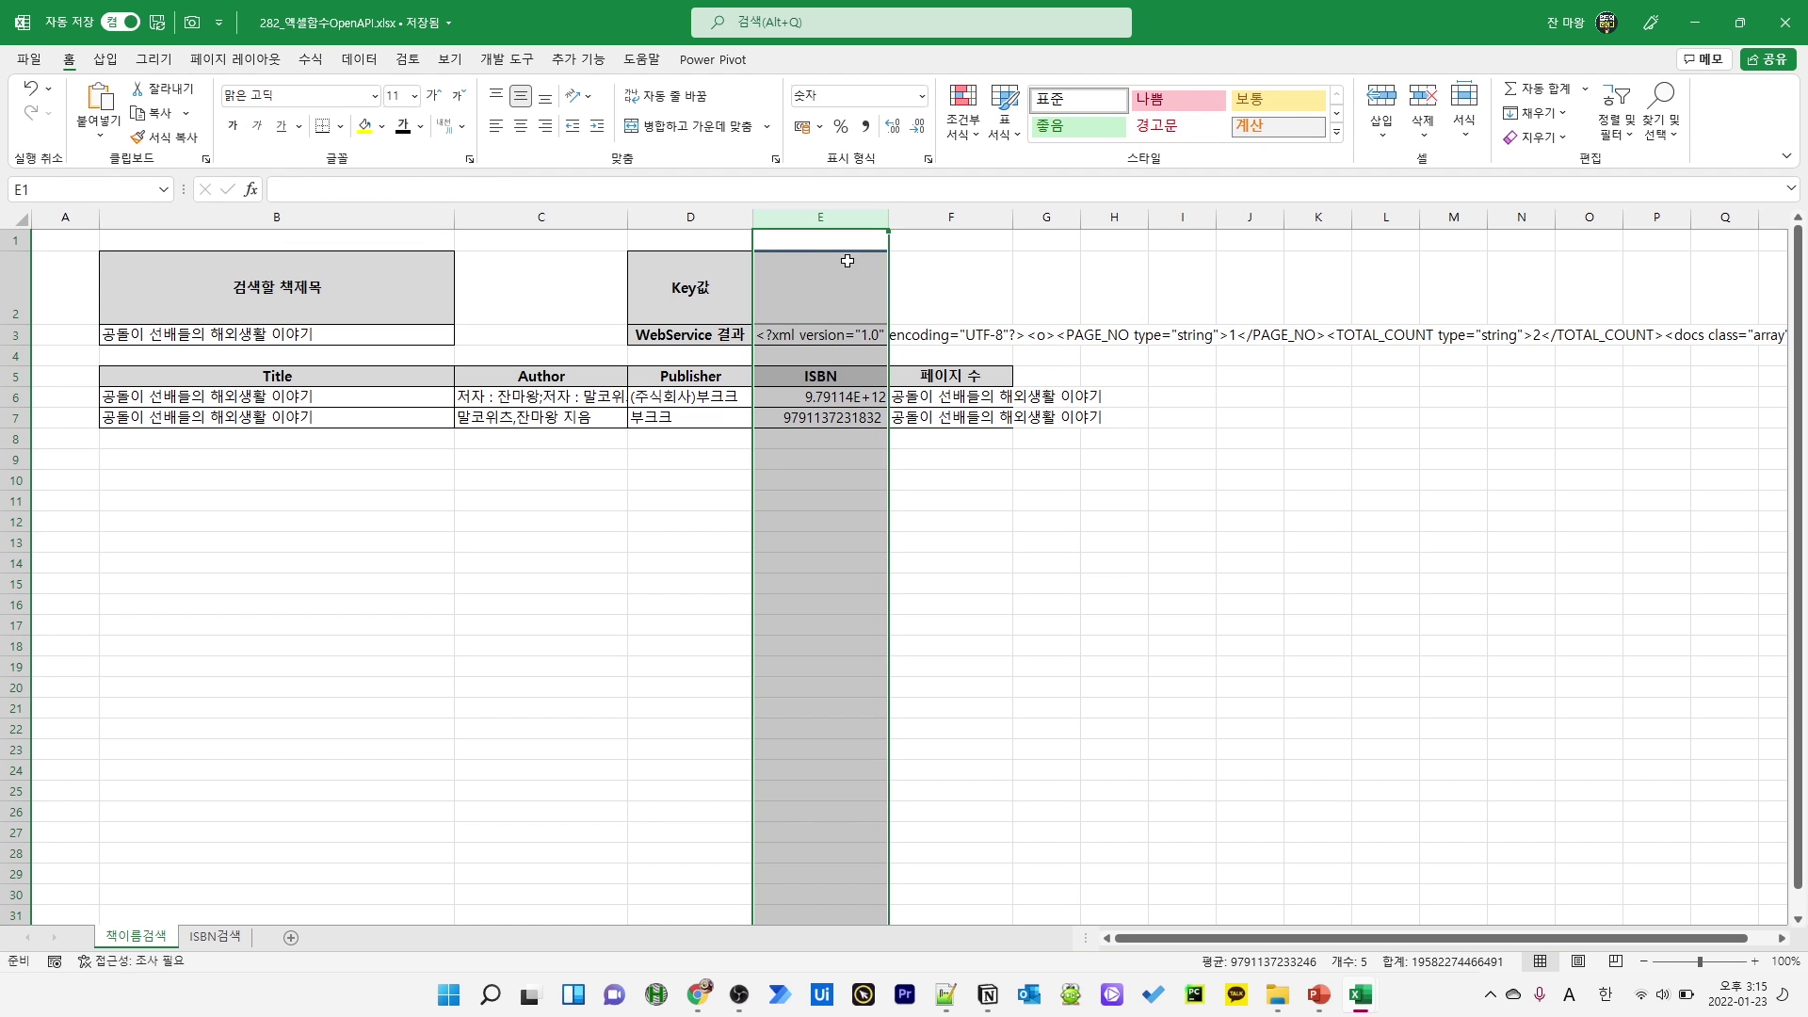
{"action": "key", "text": "ctrl+1"}
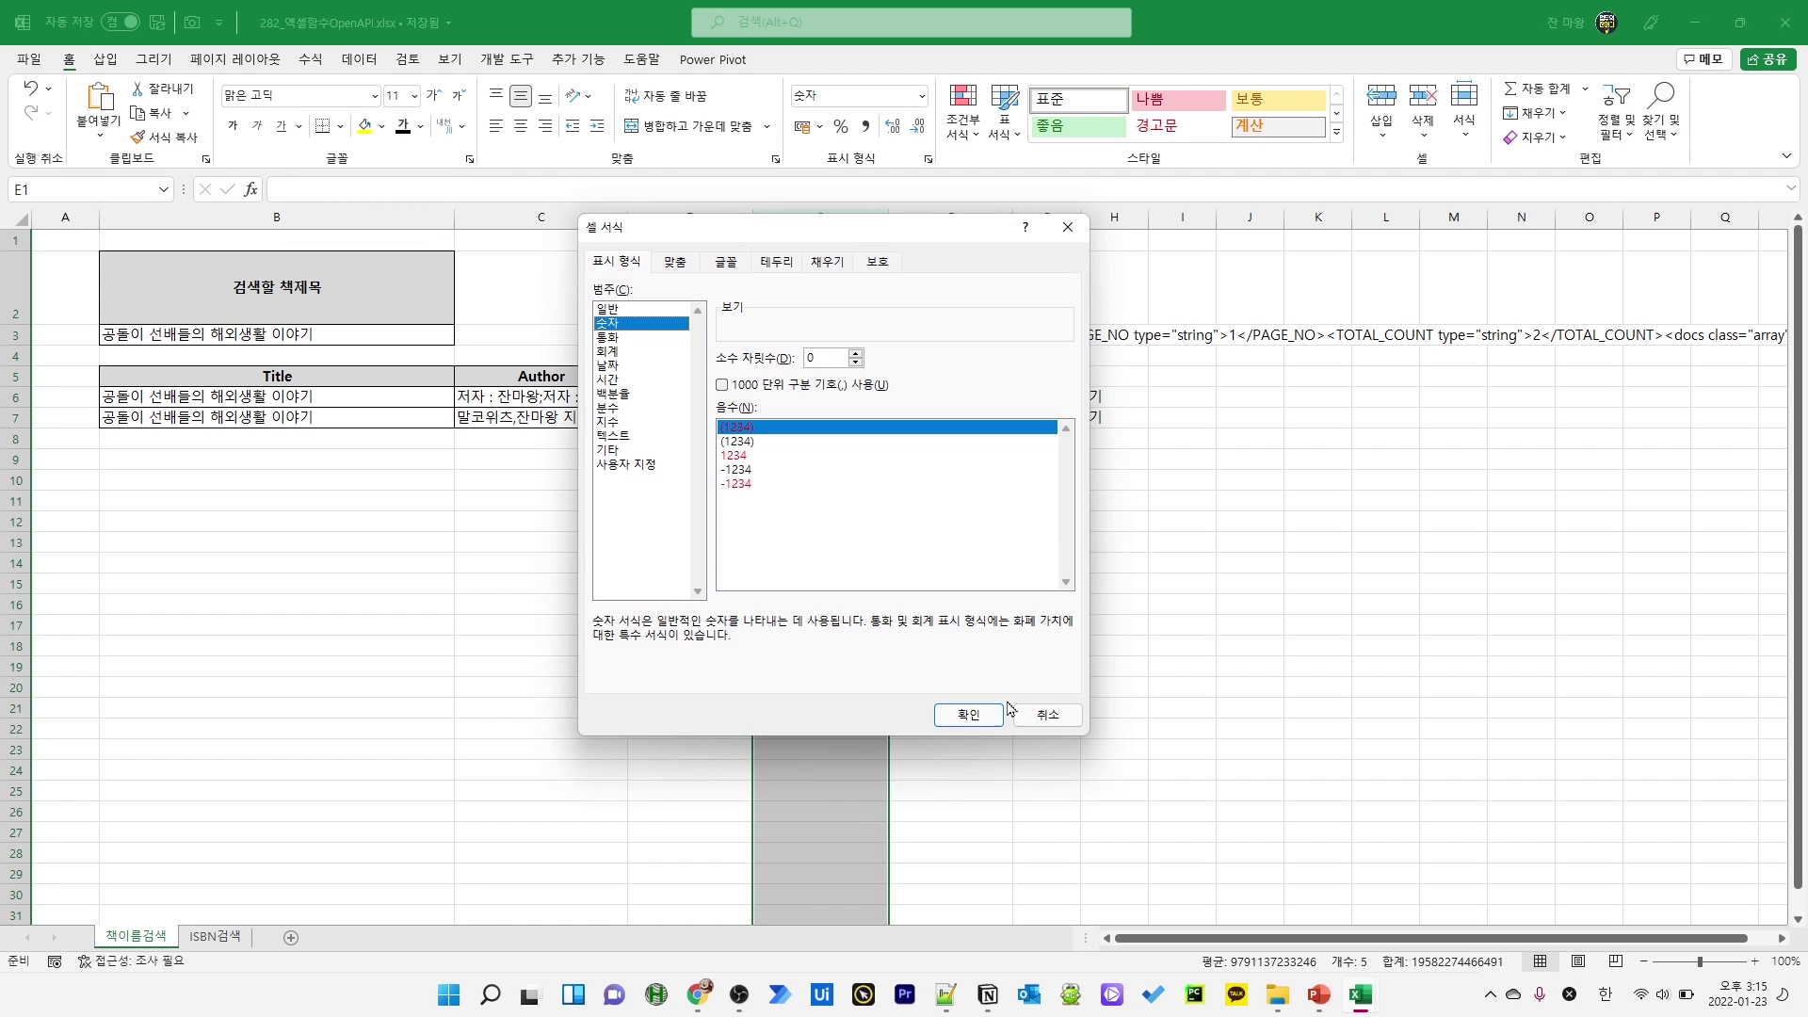
{"action": "left_click", "coordinate": [970, 718]}
{"action": "left_click", "coordinate": [949, 459]}
Copy the PAGE field name from the API page and change the F6 formula to =FILTERXML($E$3,"//PAGE")
{"action": "left_click", "coordinate": [944, 396]}
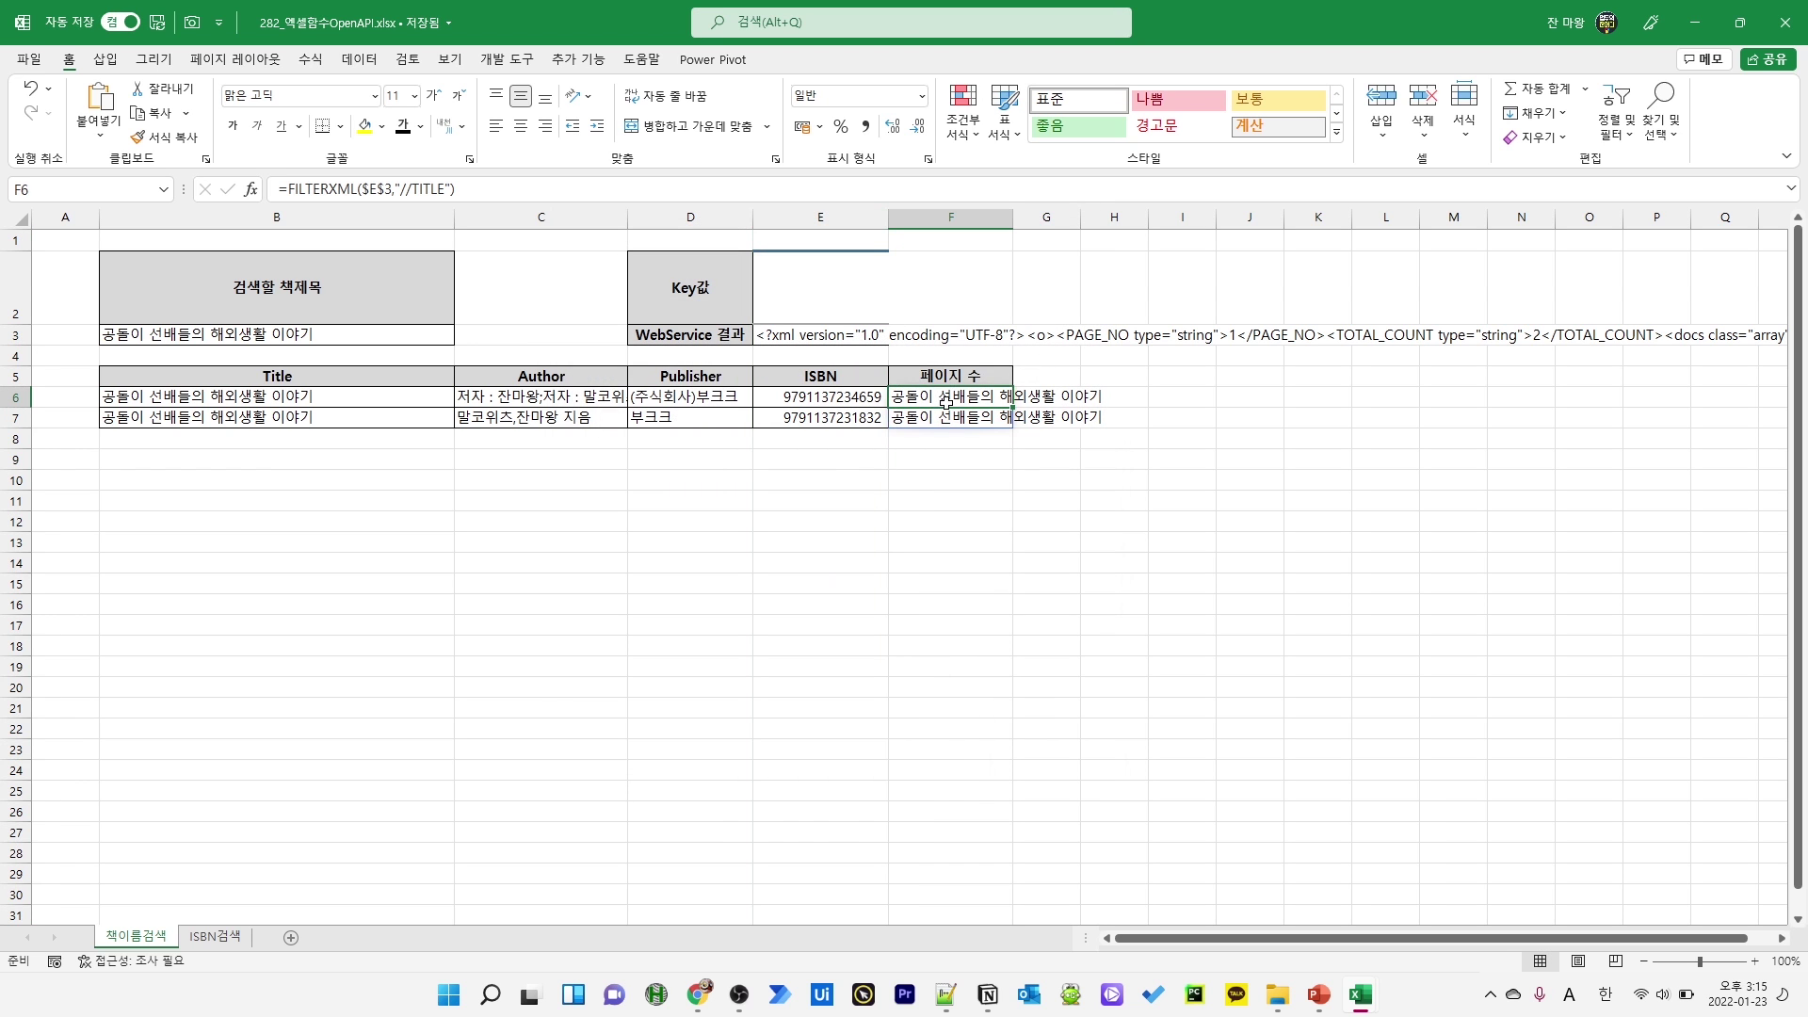
{"action": "left_click", "coordinate": [441, 189]}
{"action": "key", "text": "alt+Tab"}
{"action": "scroll", "coordinate": [912, 599], "scroll_direction": "down", "scroll_amount": 3}
{"action": "scroll", "coordinate": [912, 599], "scroll_direction": "down", "scroll_amount": 3}
{"action": "scroll", "coordinate": [909, 607], "scroll_direction": "up", "scroll_amount": 3}
{"action": "double_click", "coordinate": [787, 820]}
{"action": "key", "text": "ctrl+c"}
{"action": "key", "text": "alt+Tab"}
{"action": "key", "text": "ctrl+v"}
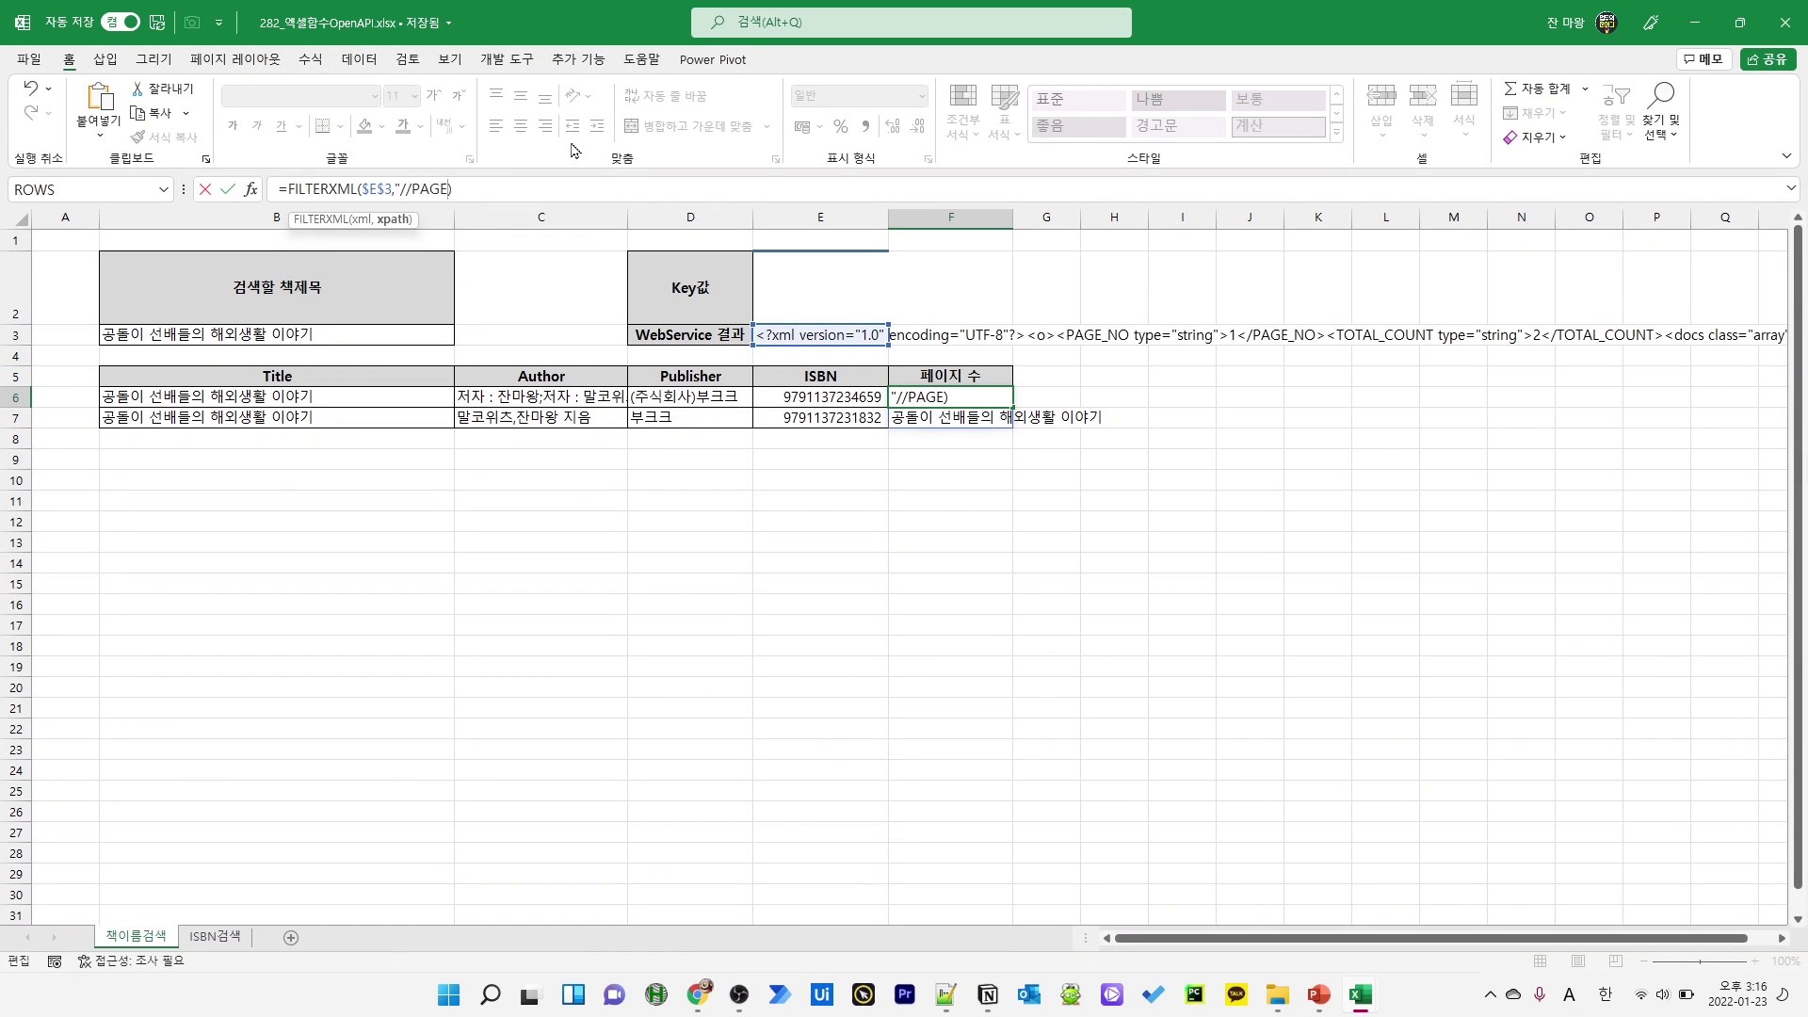
{"action": "key", "text": "Return"}
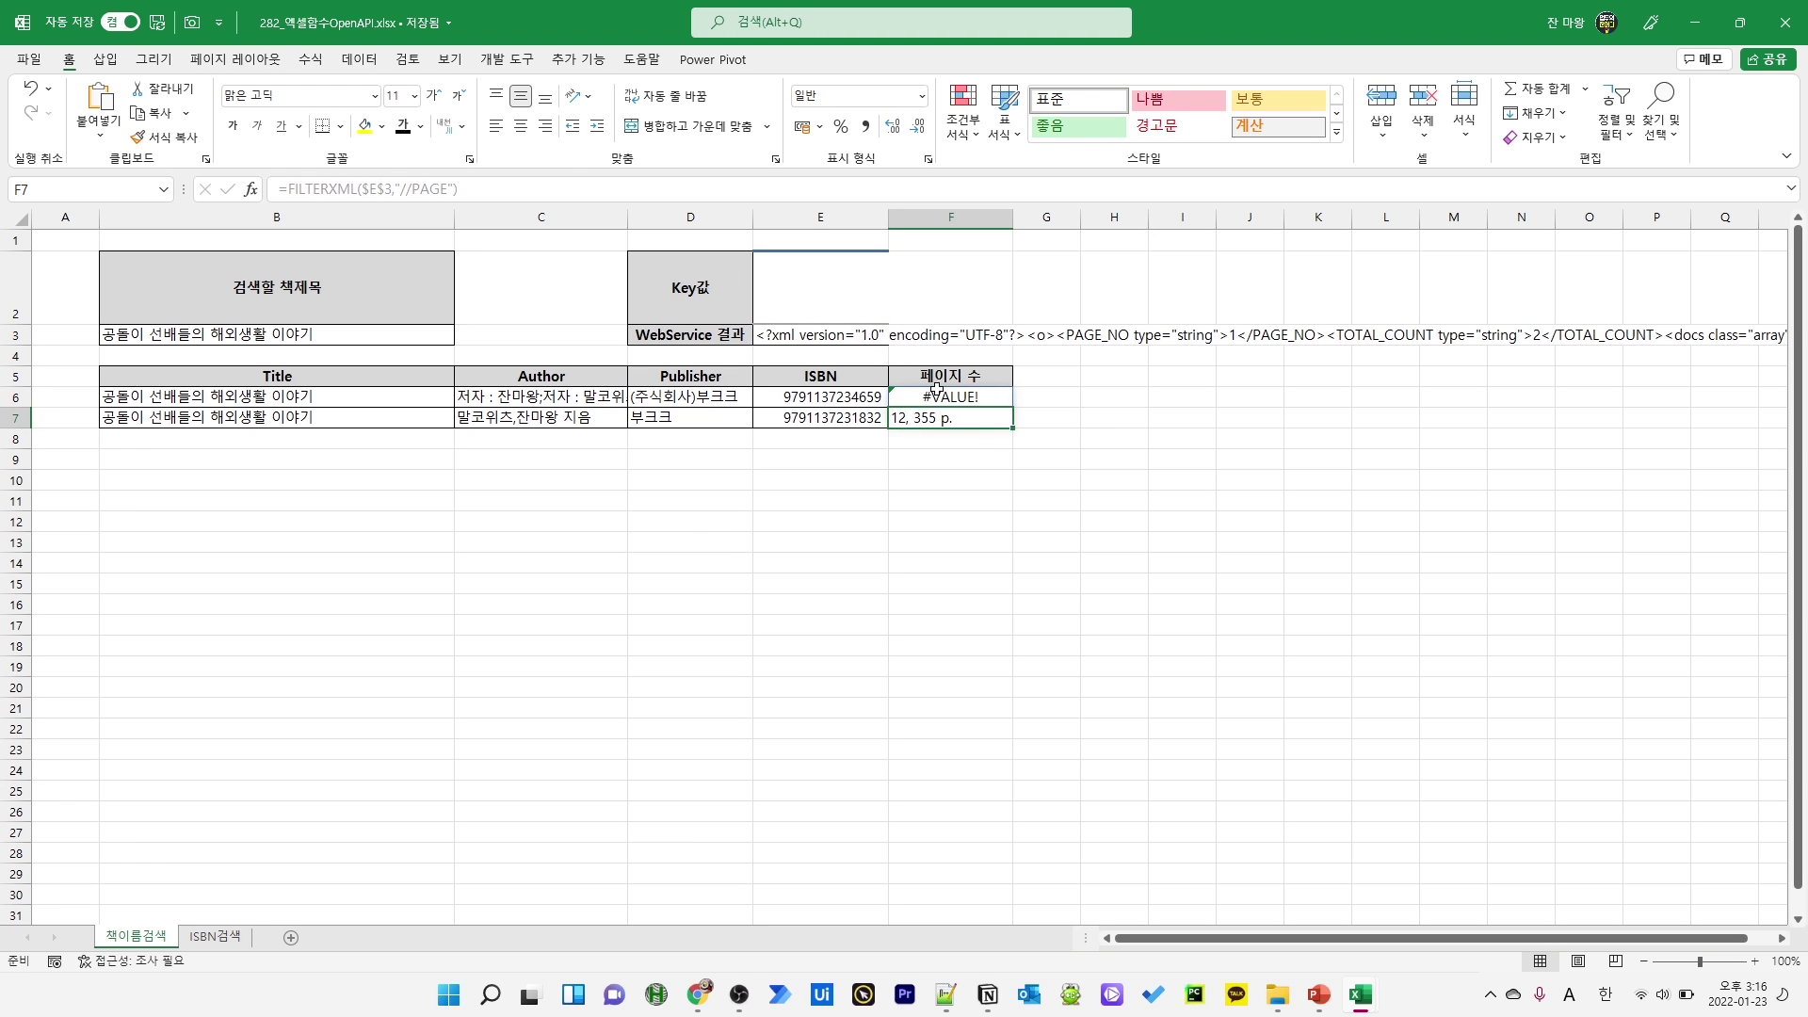
Wrap the page-count formula in F6 with IFERROR as =IFERROR(FILTERXML($E$3,"//PAGE"),"")
{"action": "left_click", "coordinate": [937, 397]}
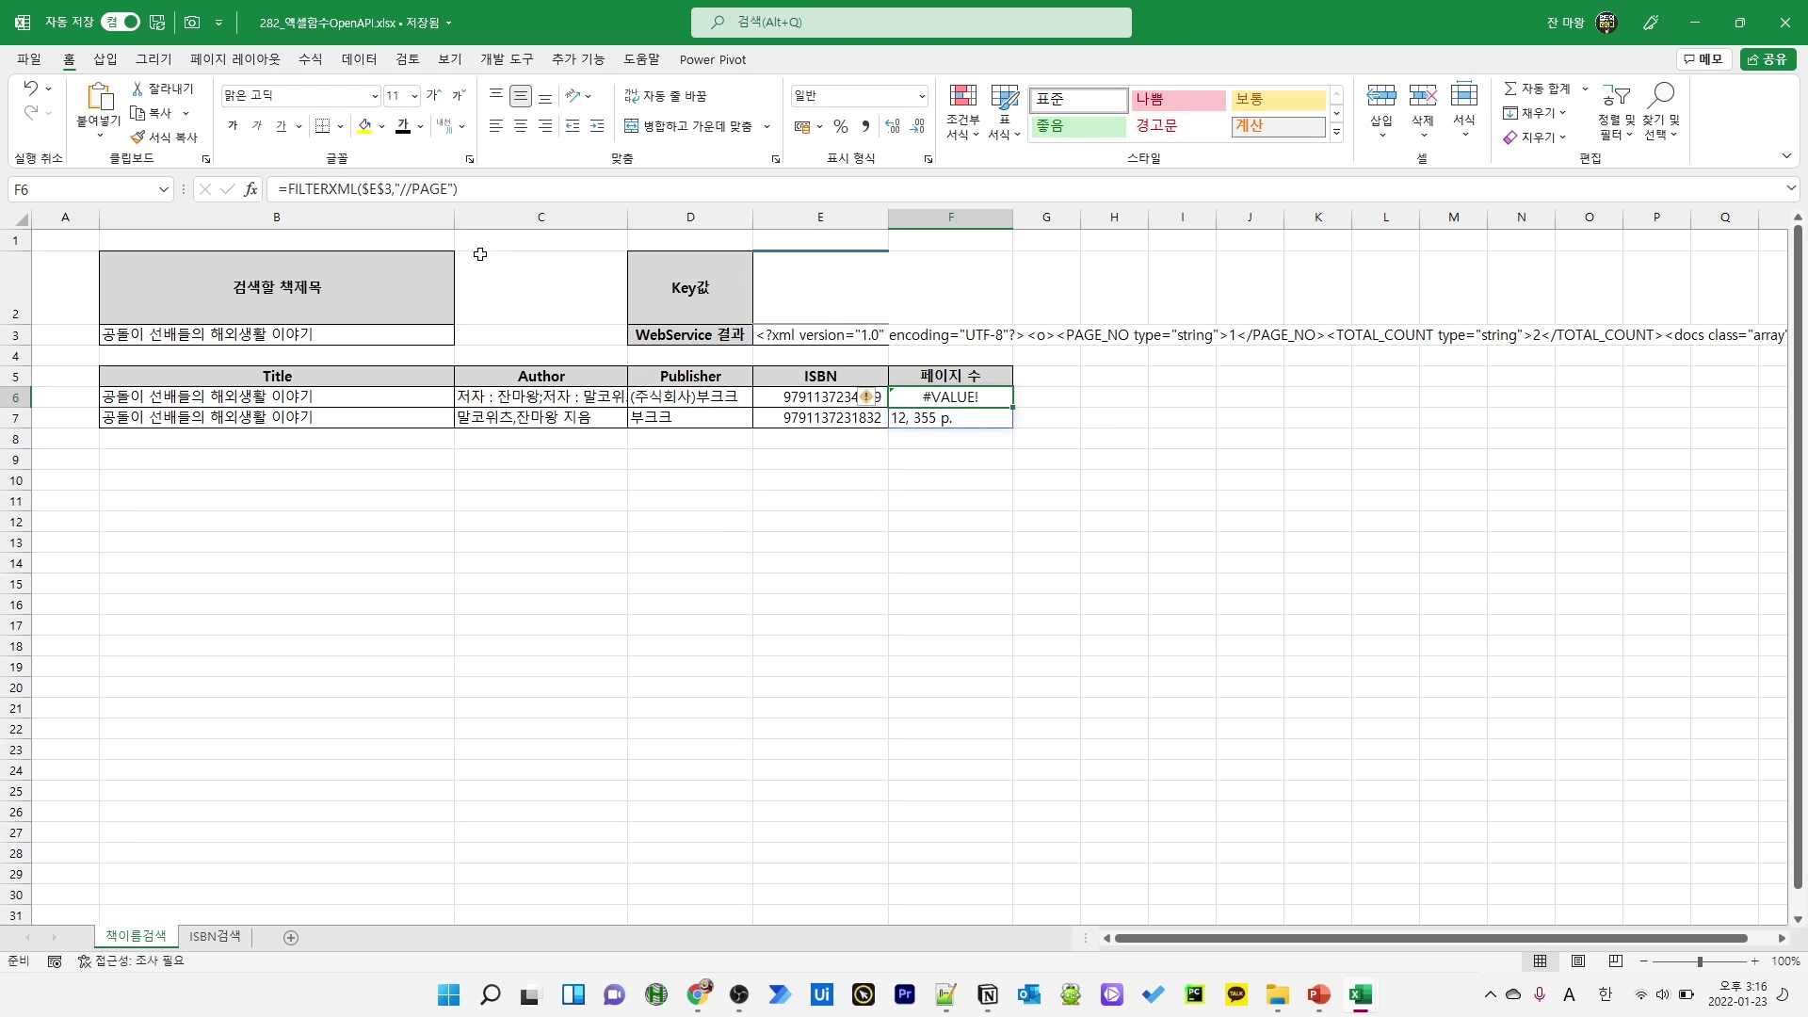
{"action": "left_click", "coordinate": [285, 191]}
{"action": "type", "text": "iferror("}
{"action": "left_click", "coordinate": [537, 183]}
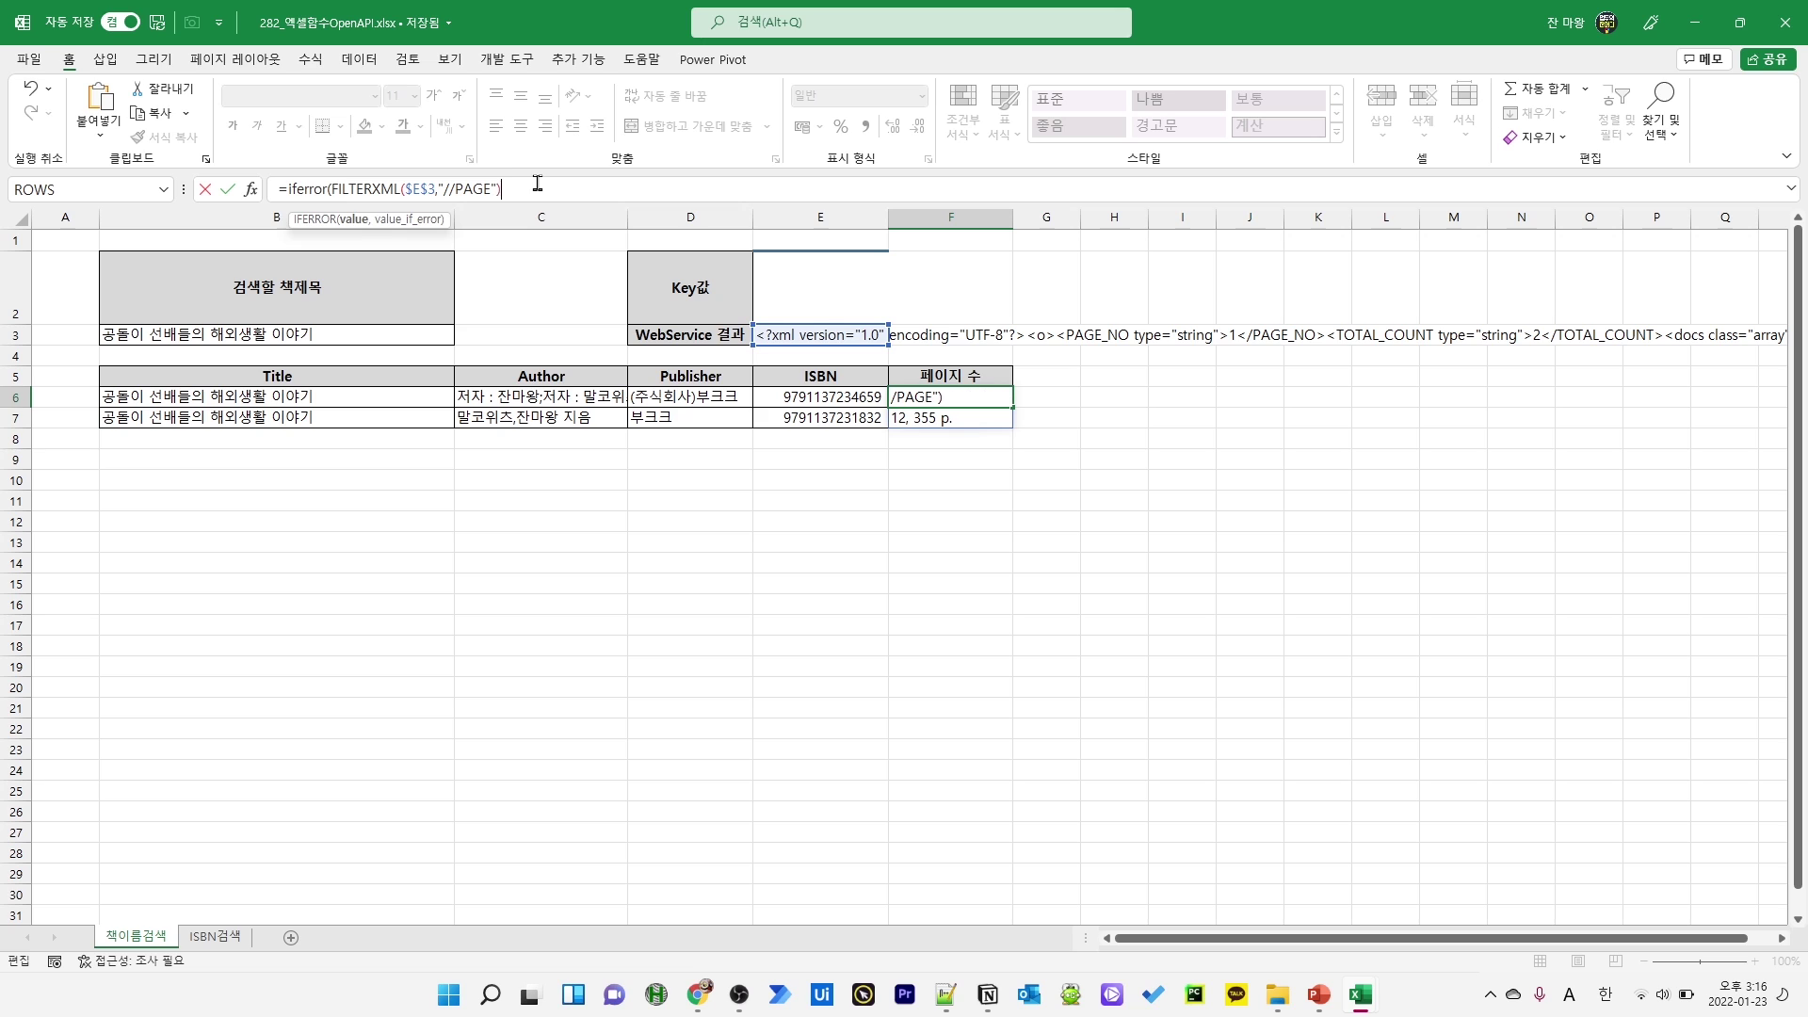
{"action": "type", "text": ",\"\")"}
{"action": "key", "text": "Return"}
{"action": "left_click", "coordinate": [959, 397]}
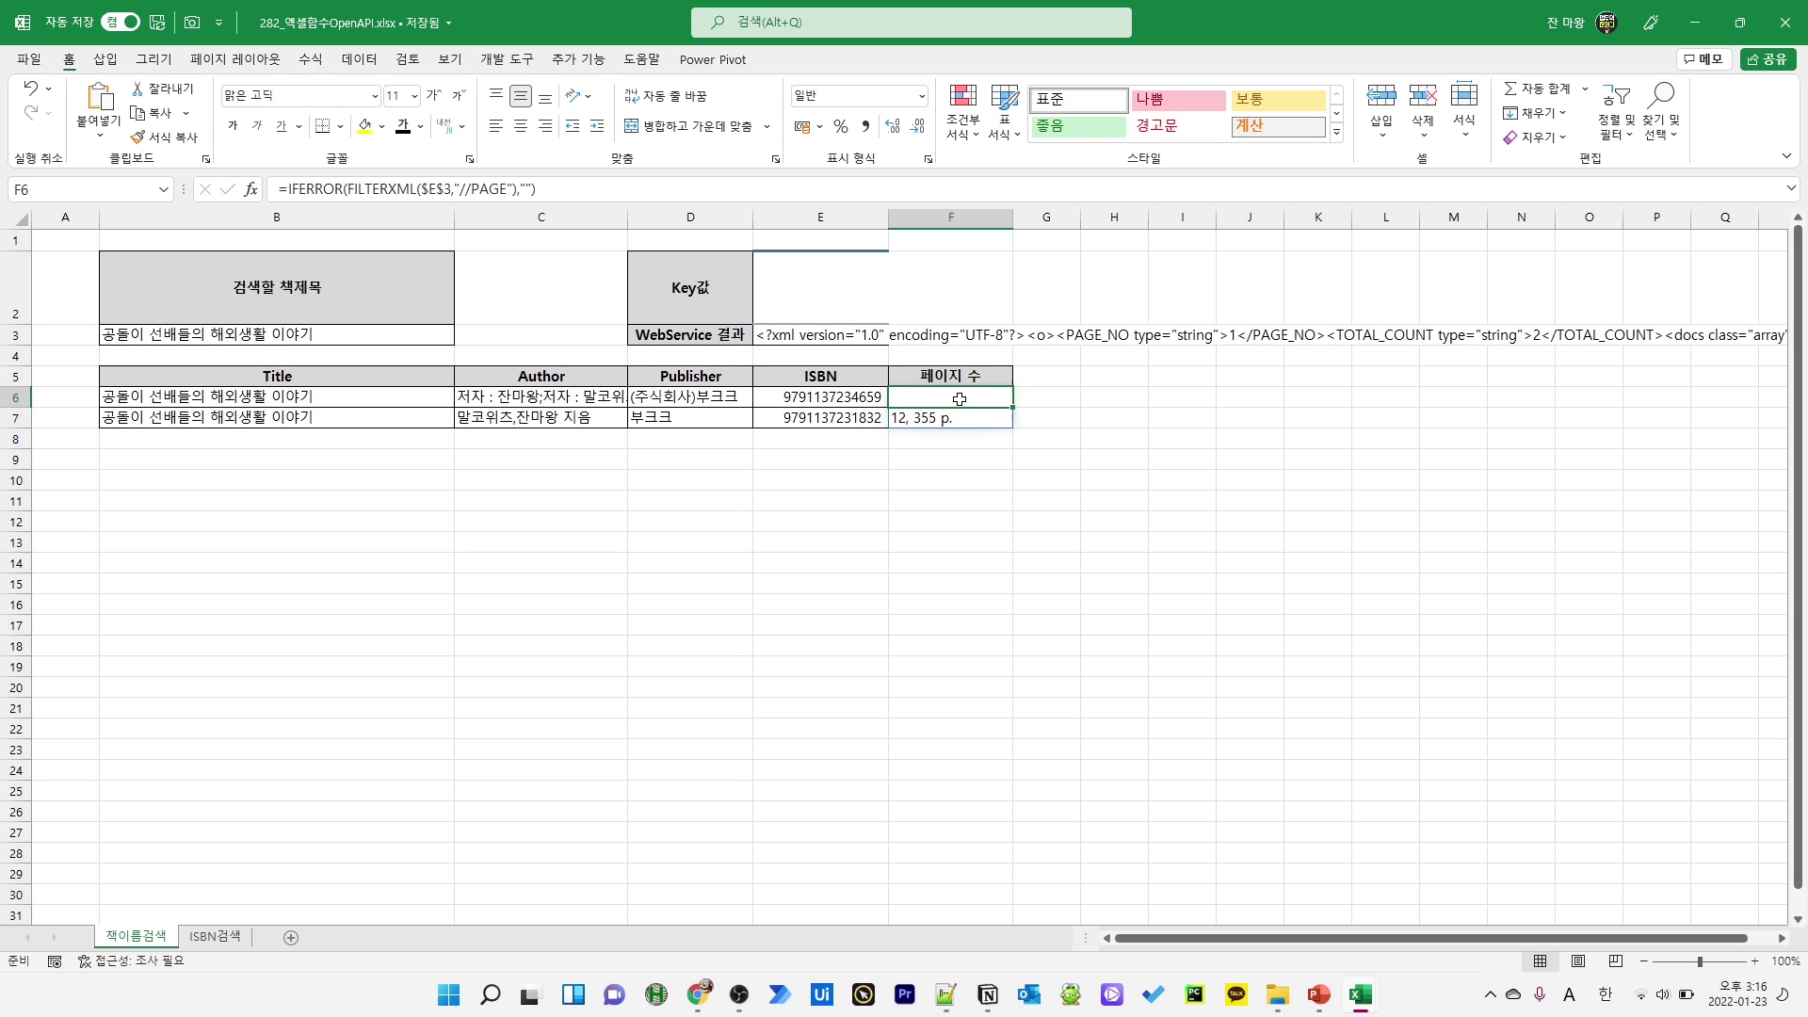
Check the formulas behind the Title results in cells B6 and B7
{"action": "left_click", "coordinate": [209, 398]}
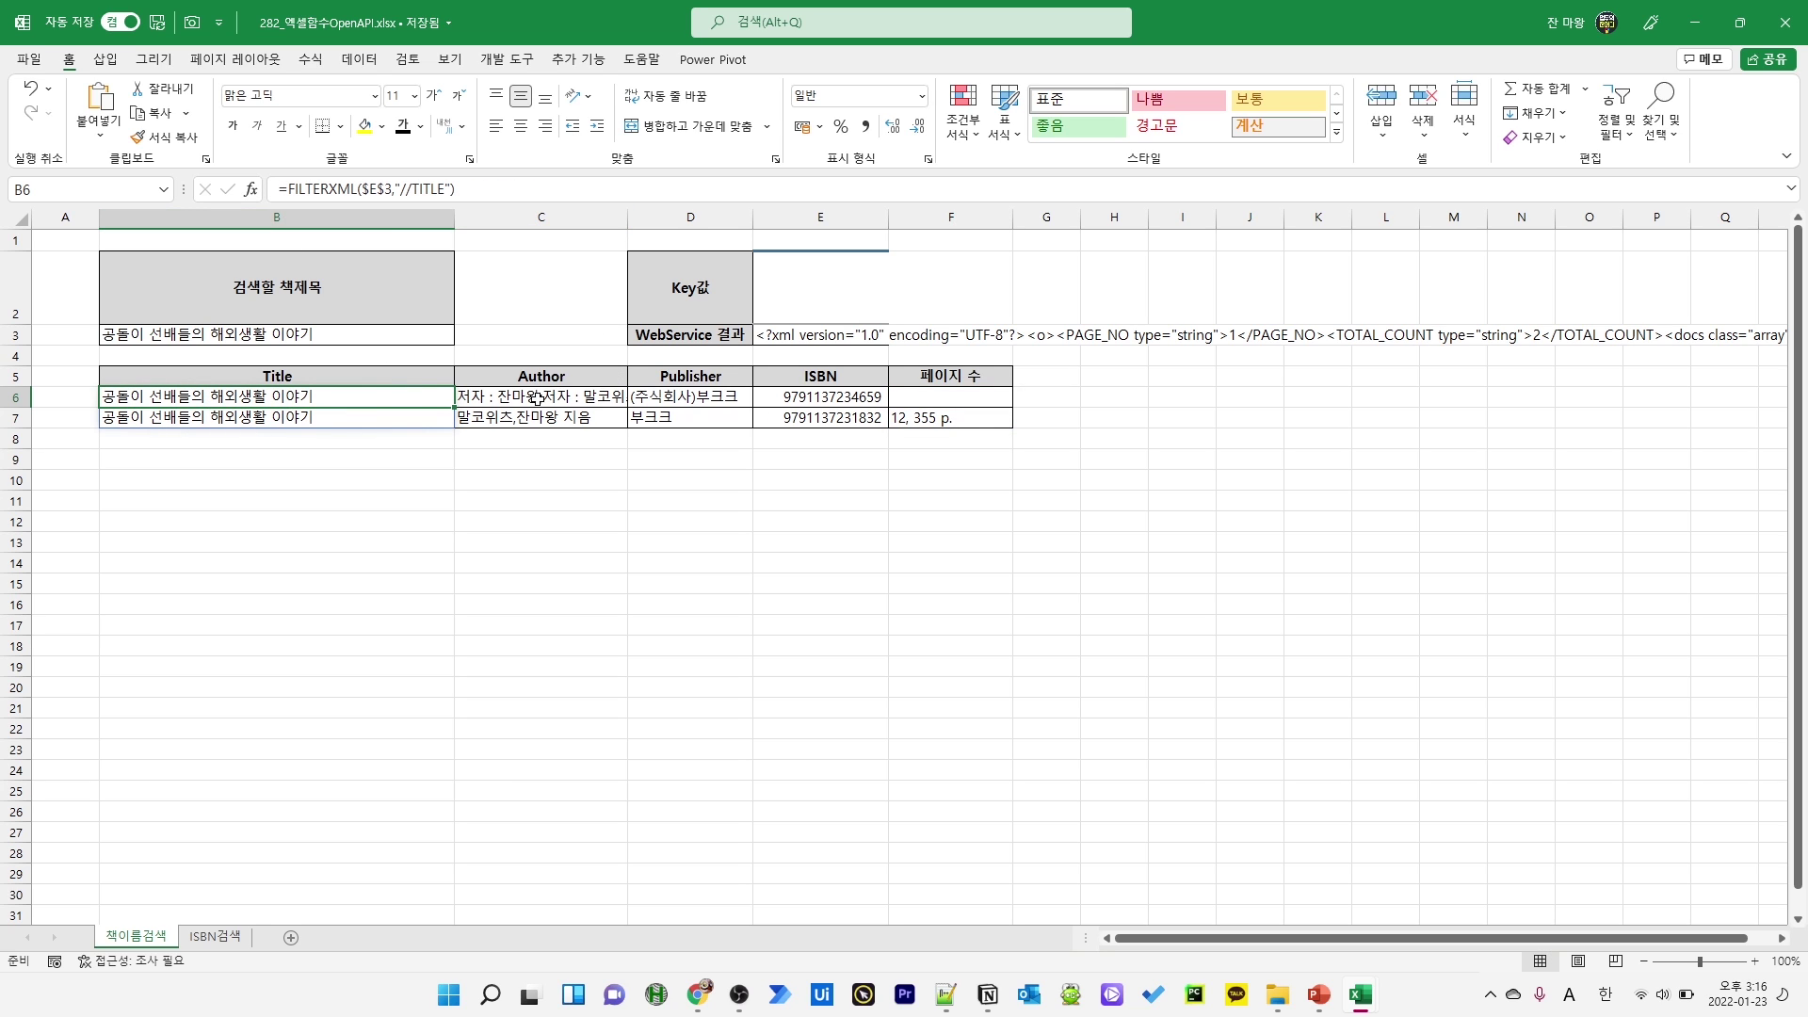
{"action": "left_click", "coordinate": [348, 421]}
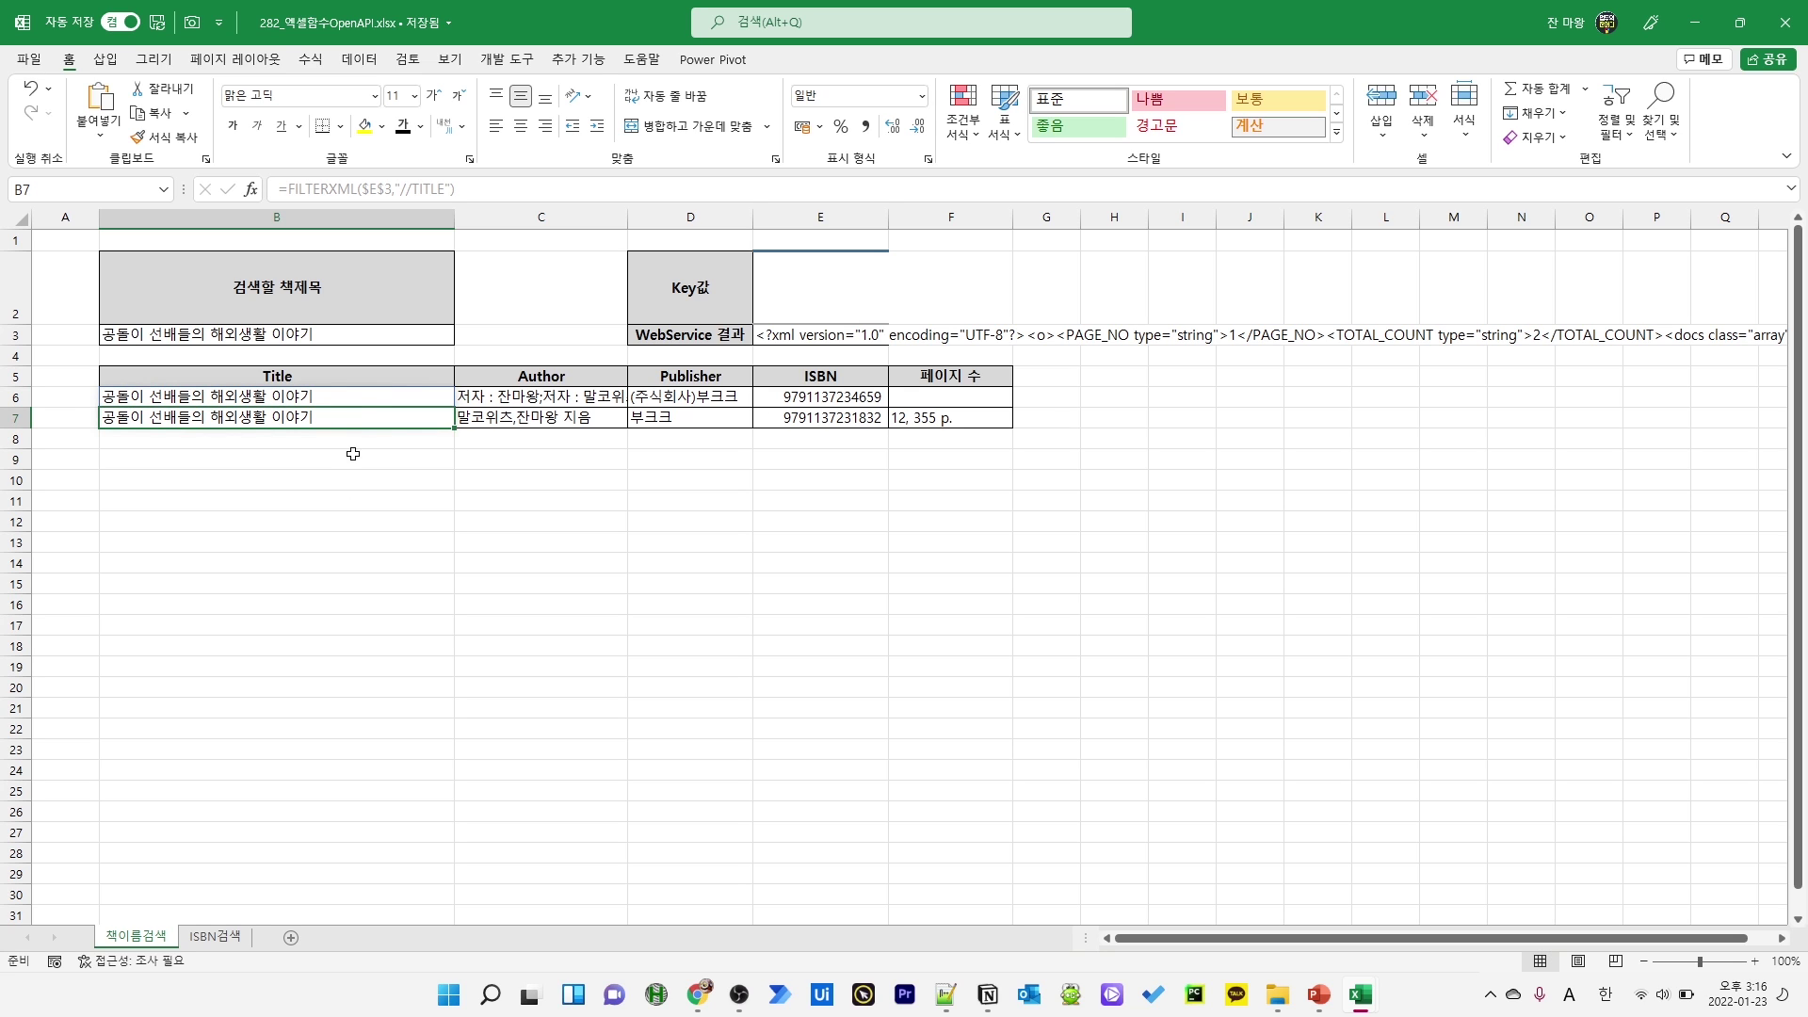
{"action": "left_click", "coordinate": [358, 396]}
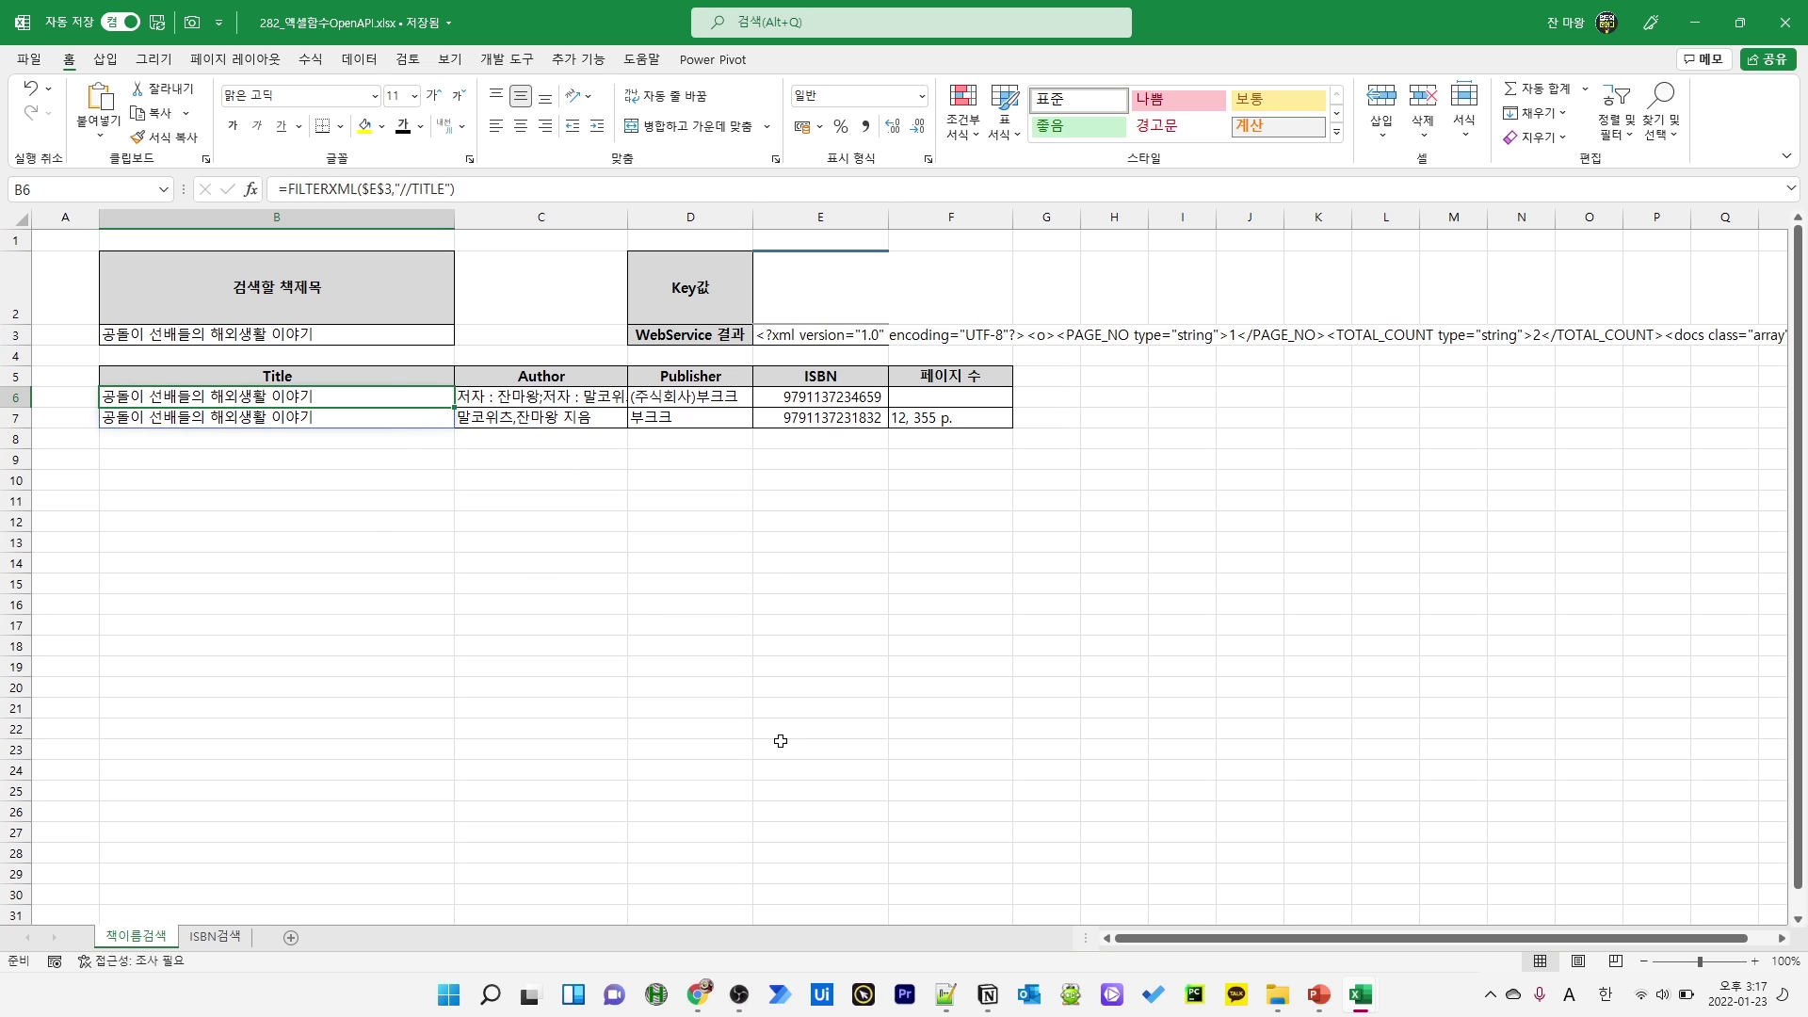
Set the font colour of the WebService result in cell E3 to white
{"action": "left_click", "coordinate": [817, 337]}
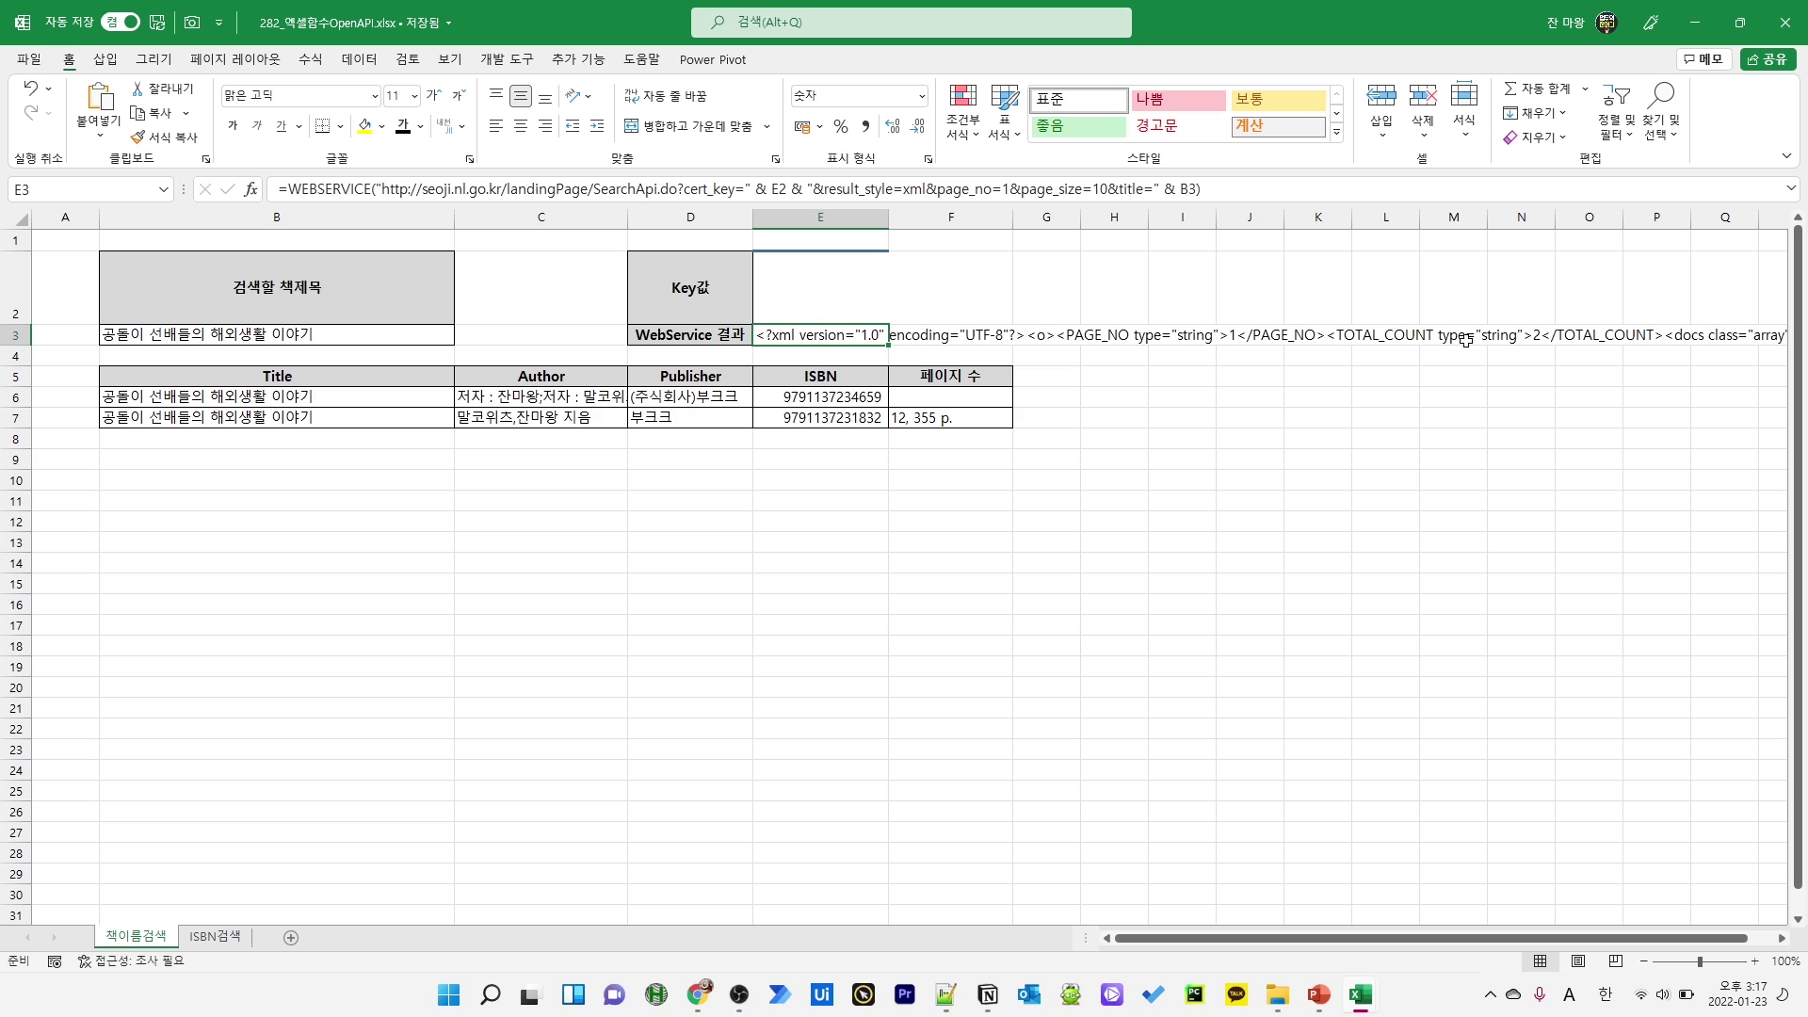
{"action": "left_click", "coordinate": [419, 130]}
{"action": "left_click", "coordinate": [399, 200]}
{"action": "left_click", "coordinate": [1089, 521]}
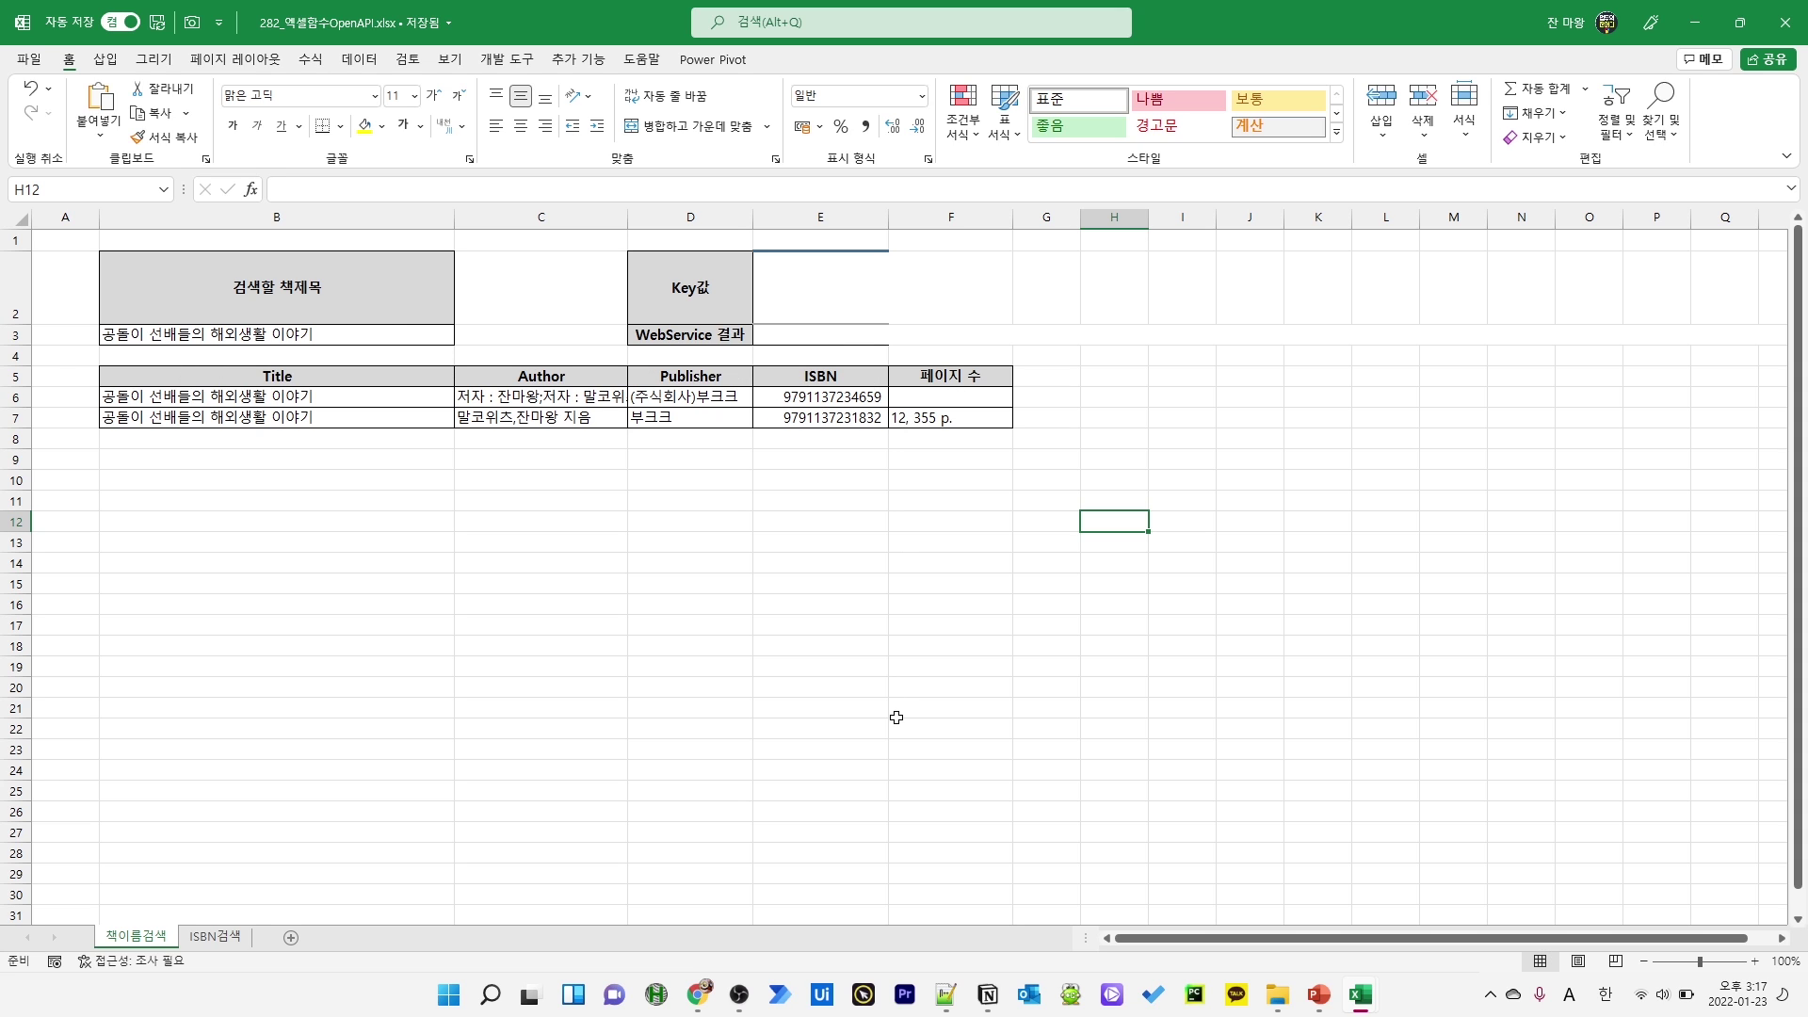
Switch to the ISBN검색 sheet and check its key cell C2 above the ISBN table
{"action": "left_click", "coordinate": [327, 334]}
{"action": "key", "text": "Return"}
{"action": "left_click", "coordinate": [227, 938]}
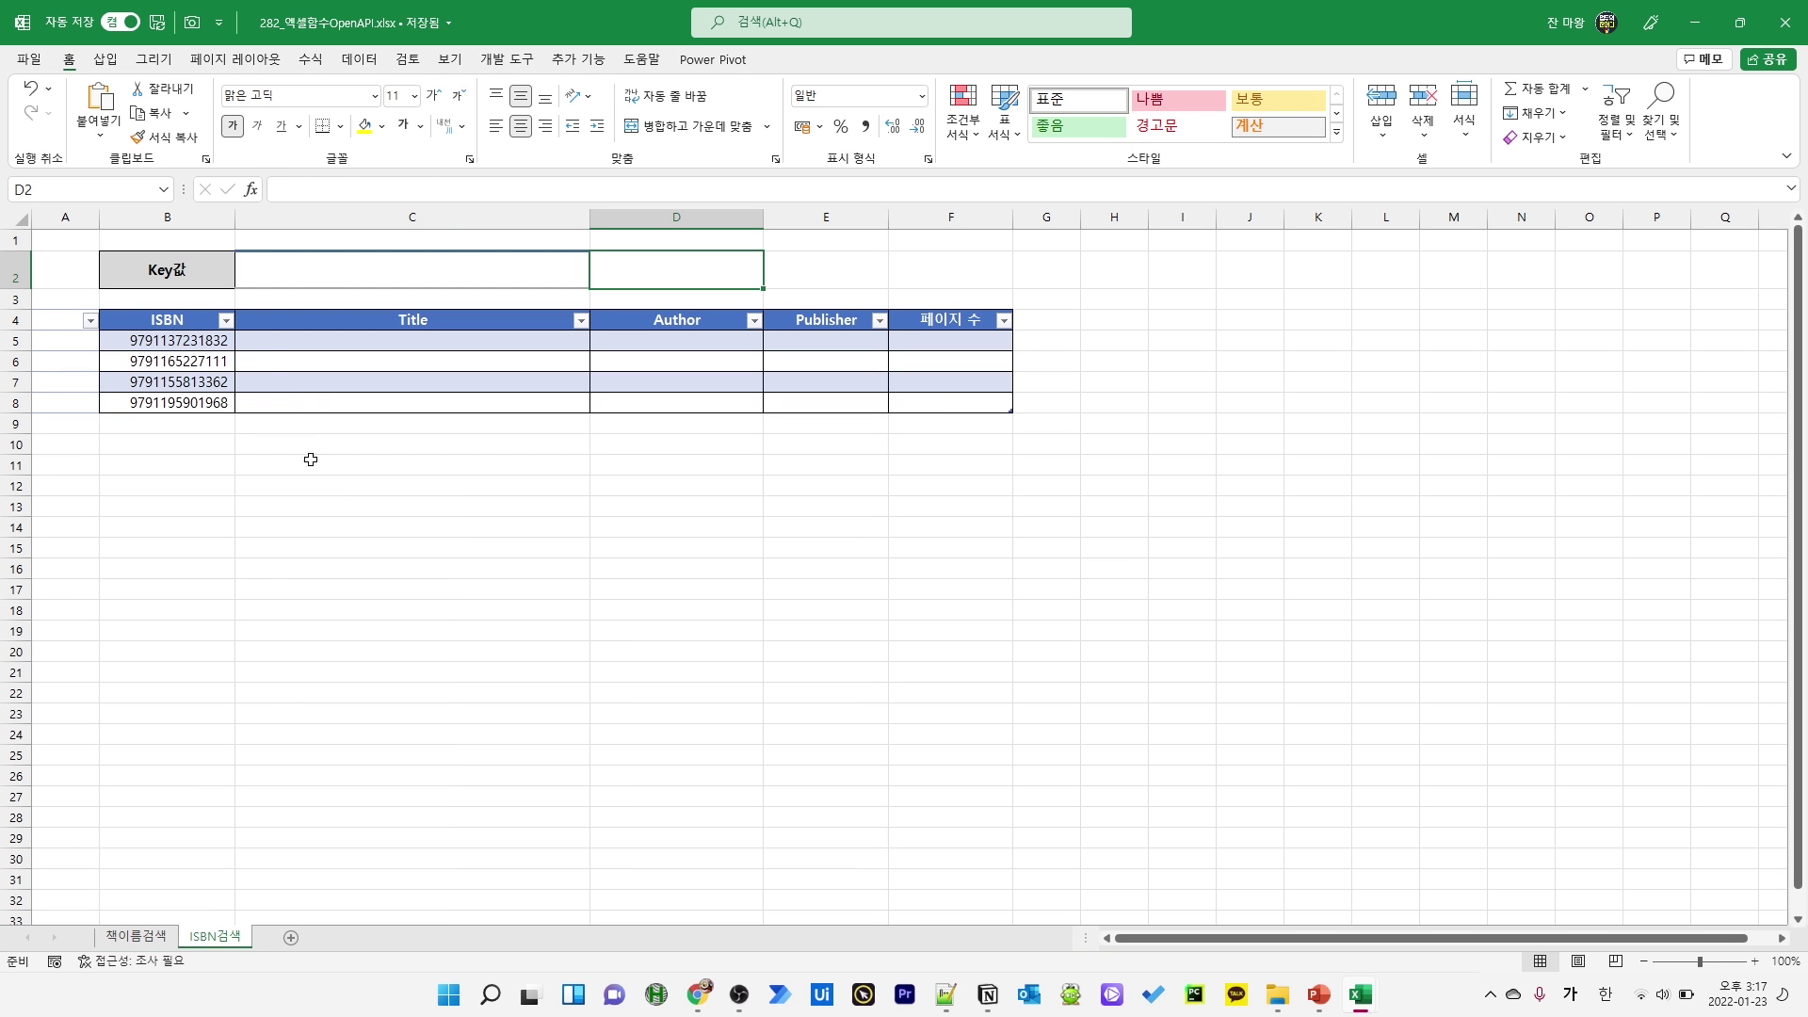
{"action": "left_click", "coordinate": [446, 271]}
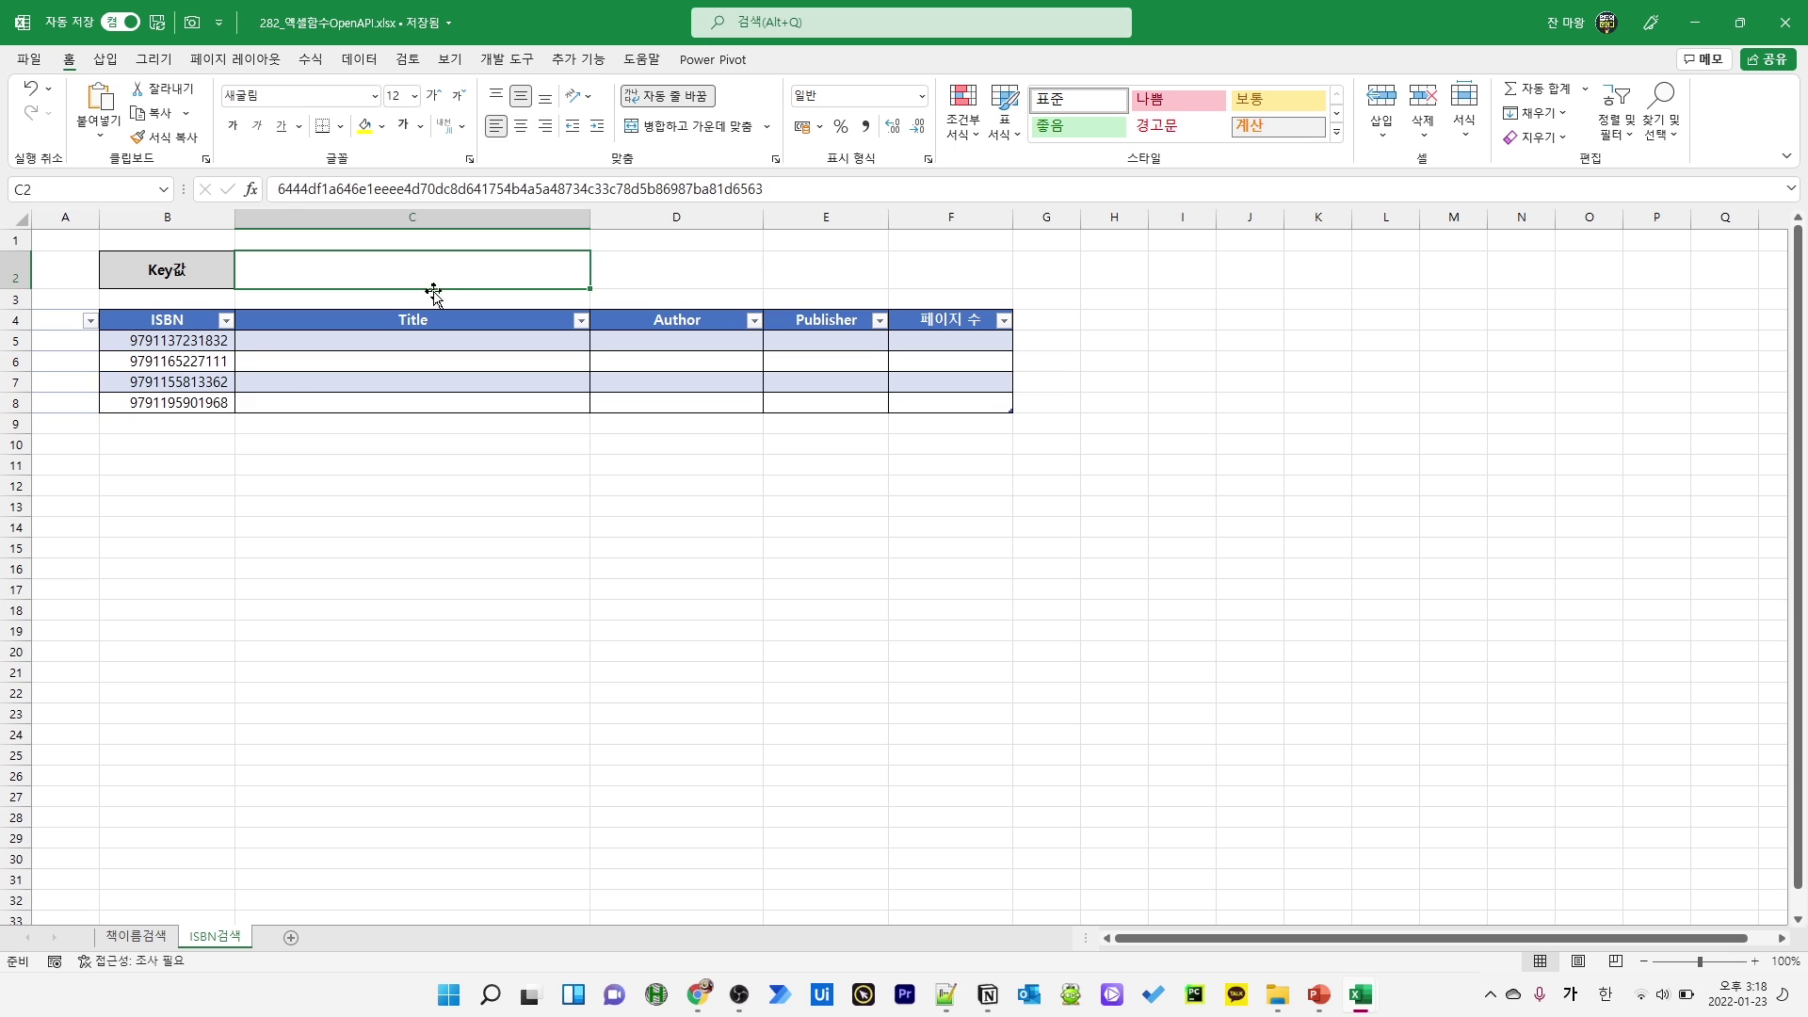
{"action": "key", "text": "Return"}
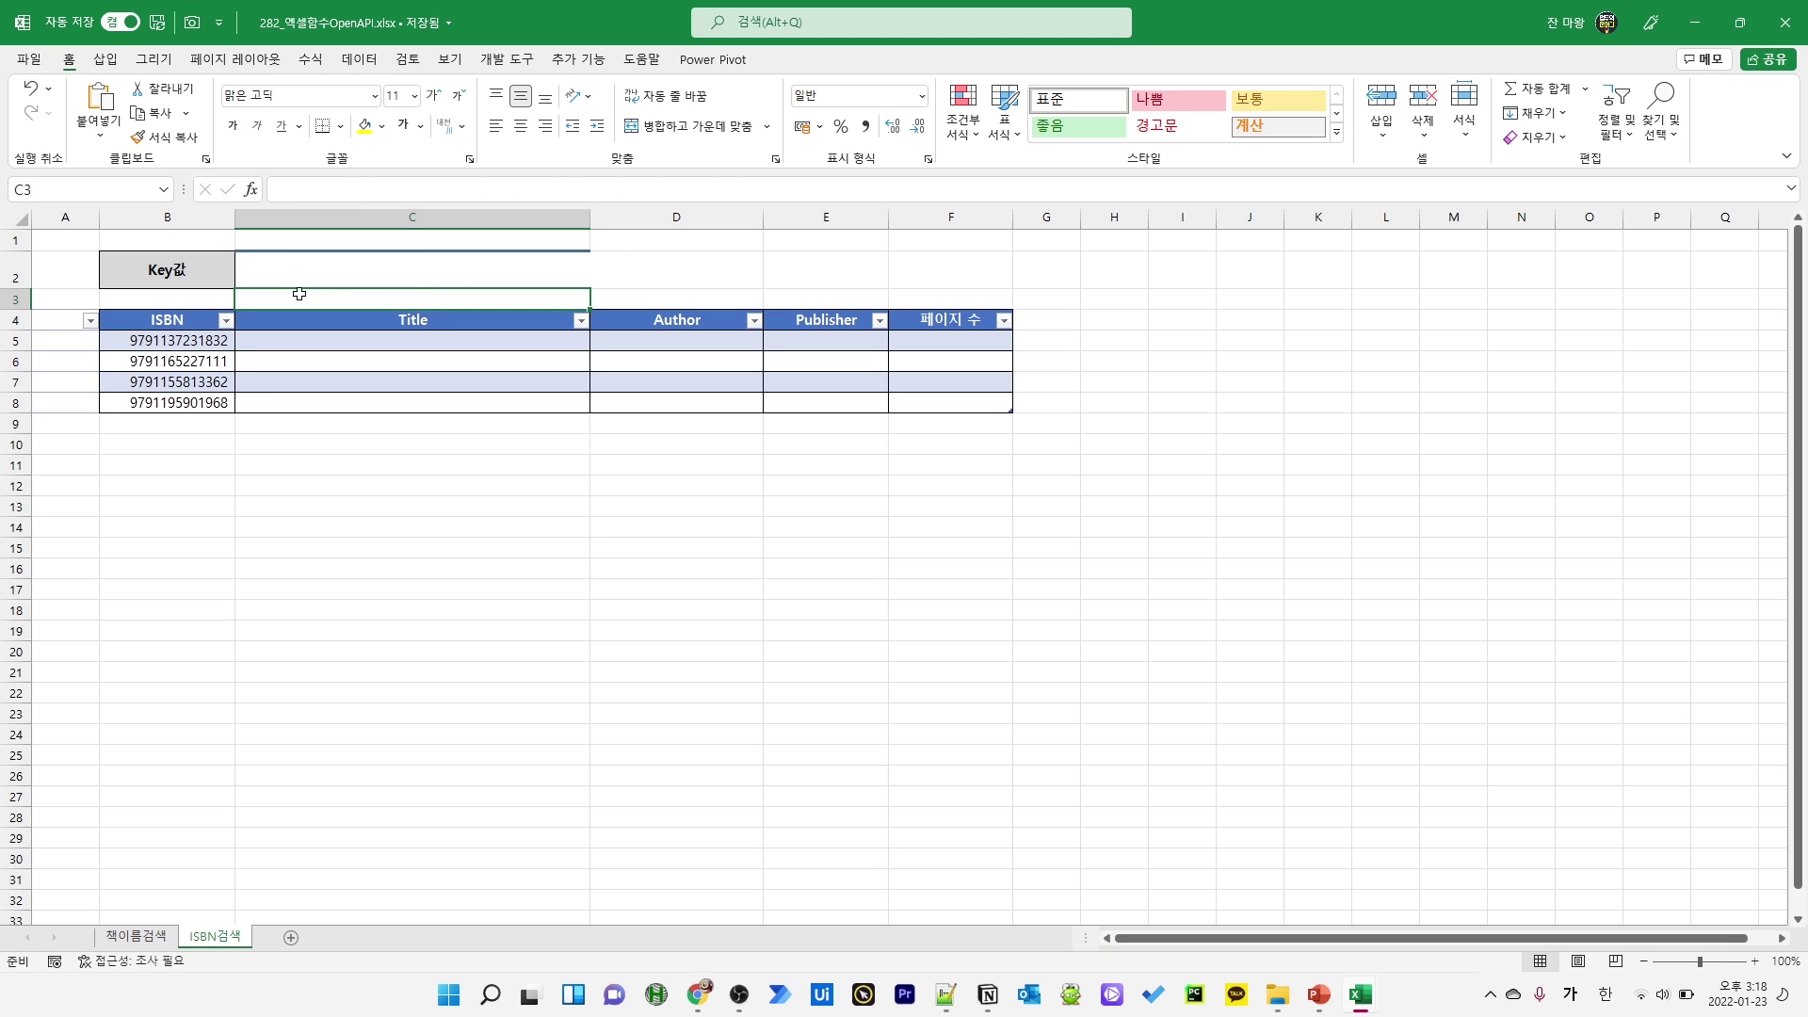
Copy the WEBSERVICE formula text from E3 on the 책이름검색 sheet into cell A5 of the ISBN검색 sheet
{"action": "left_click", "coordinate": [165, 937]}
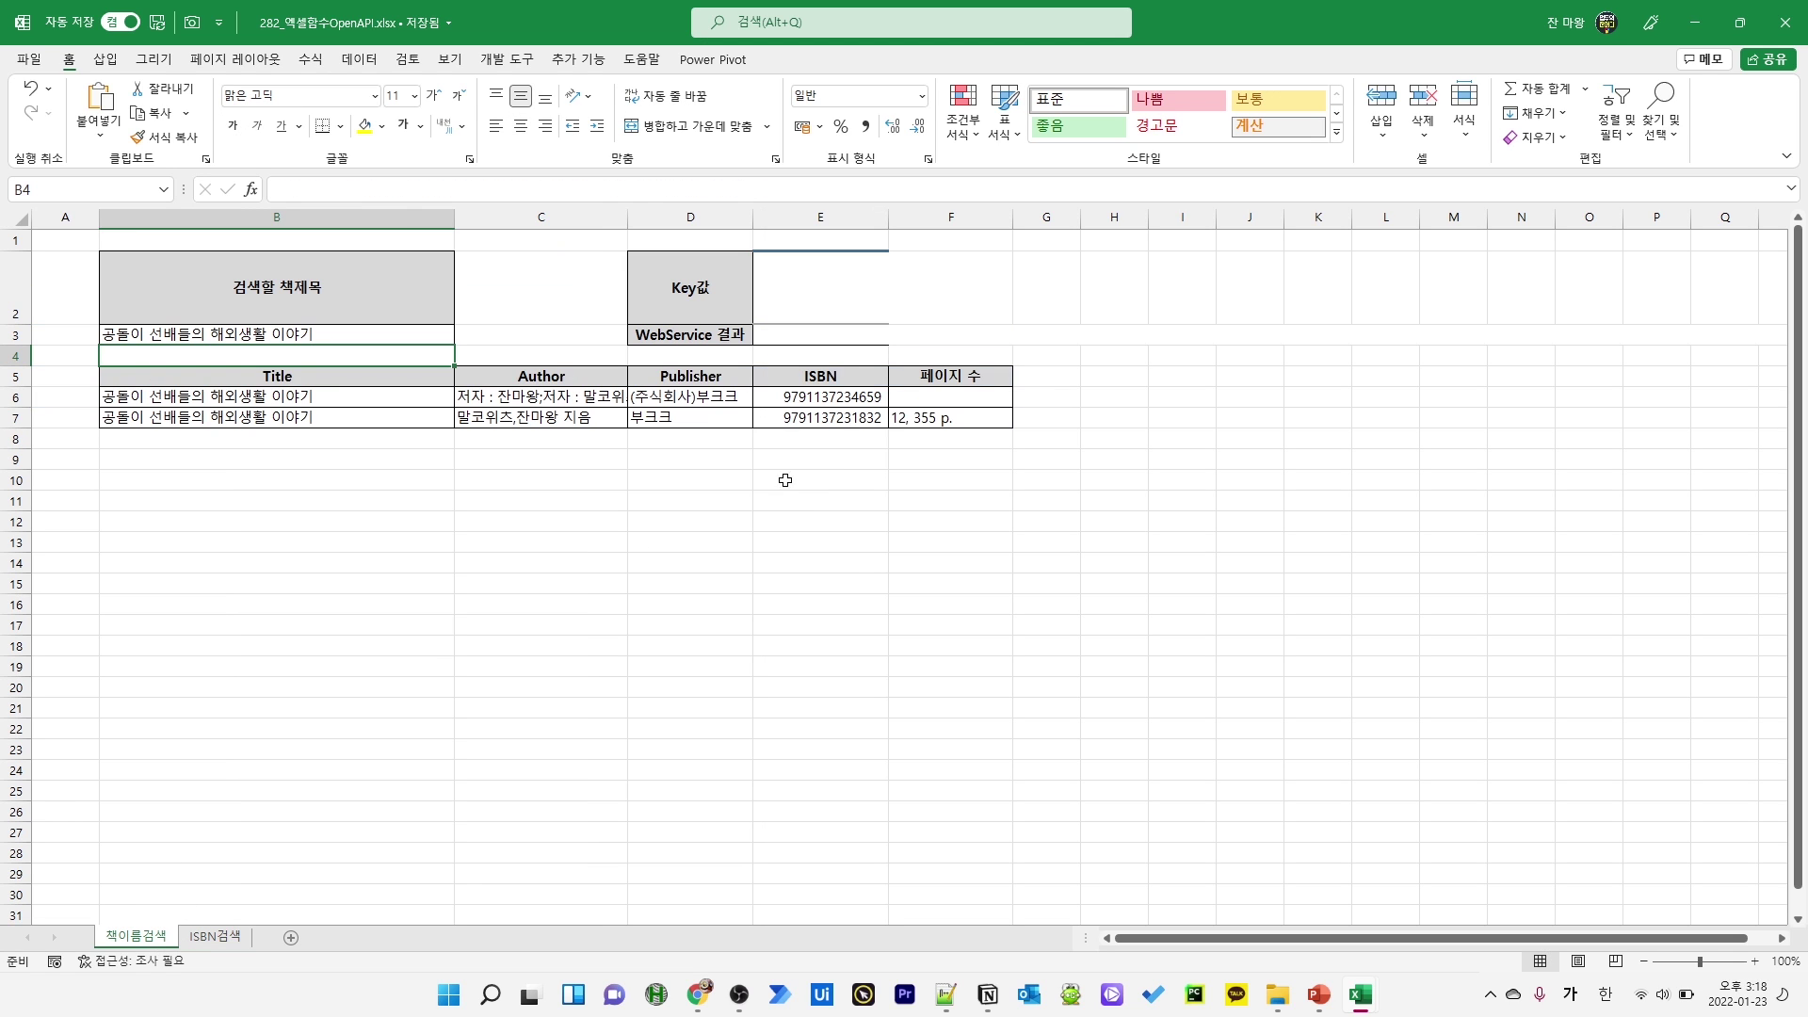
{"action": "left_click", "coordinate": [794, 335]}
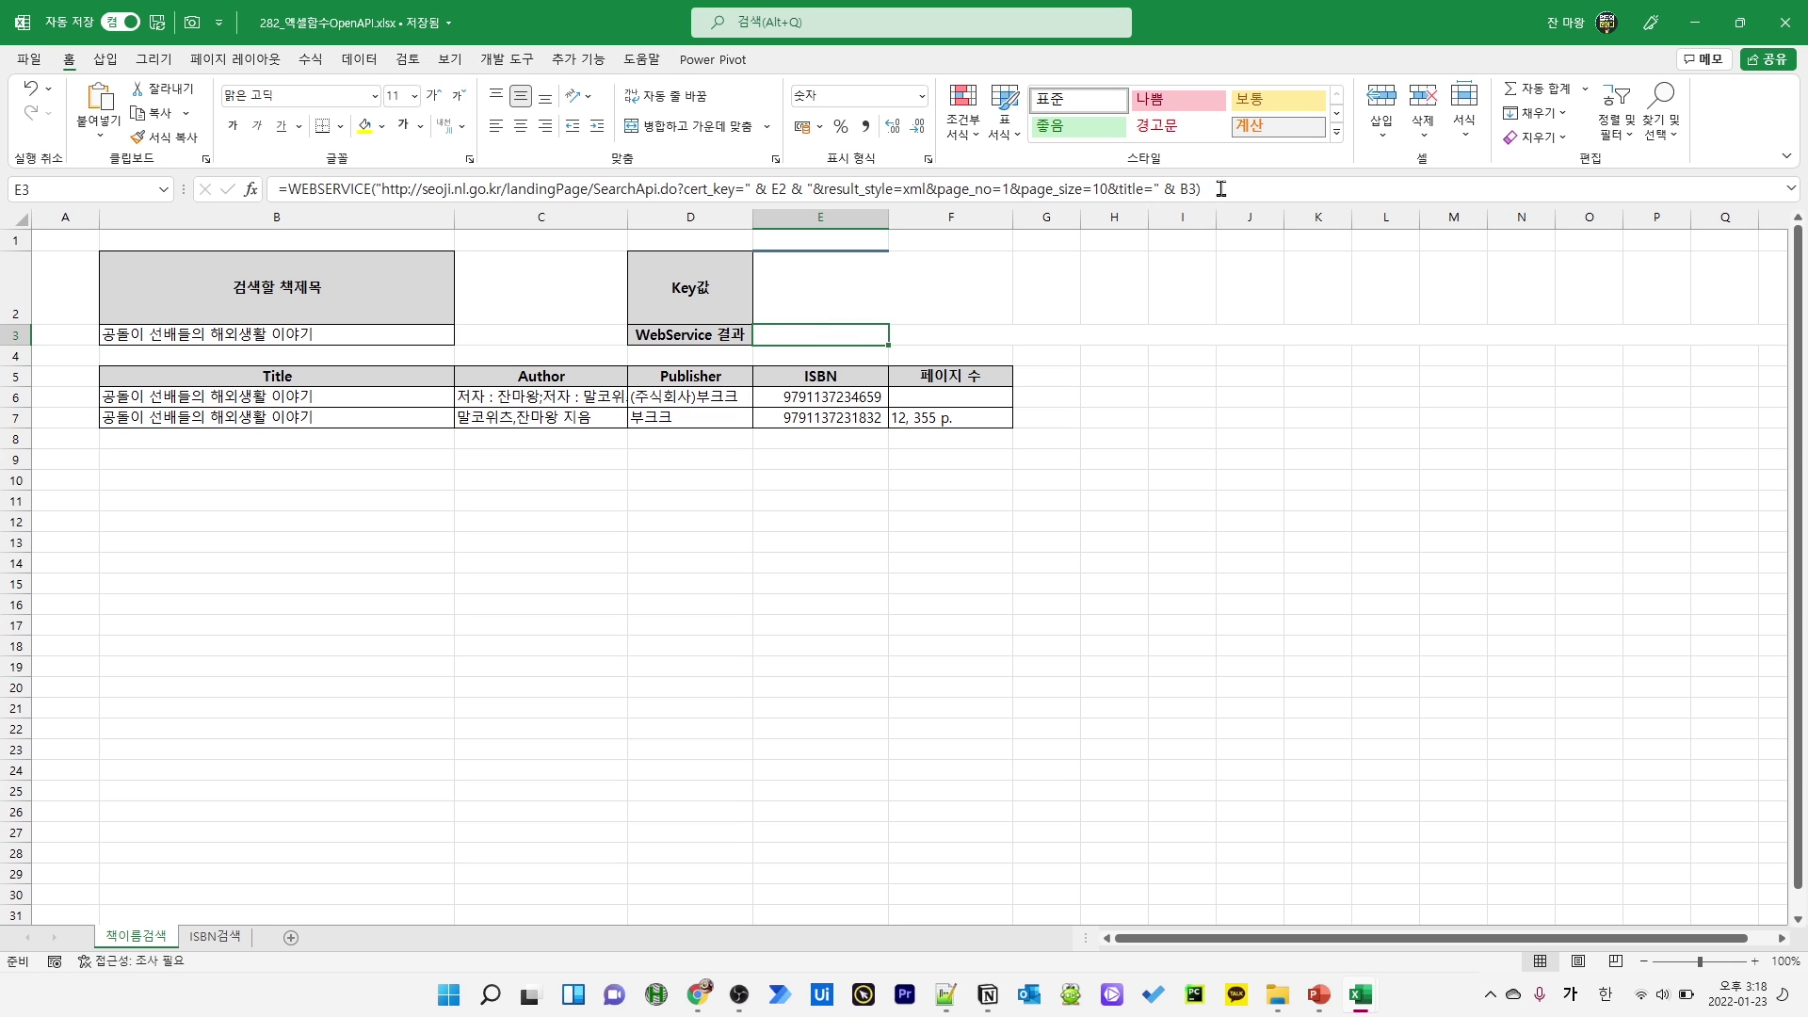
{"action": "left_click_drag", "start_coordinate": [1213, 188], "coordinate": [151, 192]}
{"action": "key", "text": "ctrl+c"}
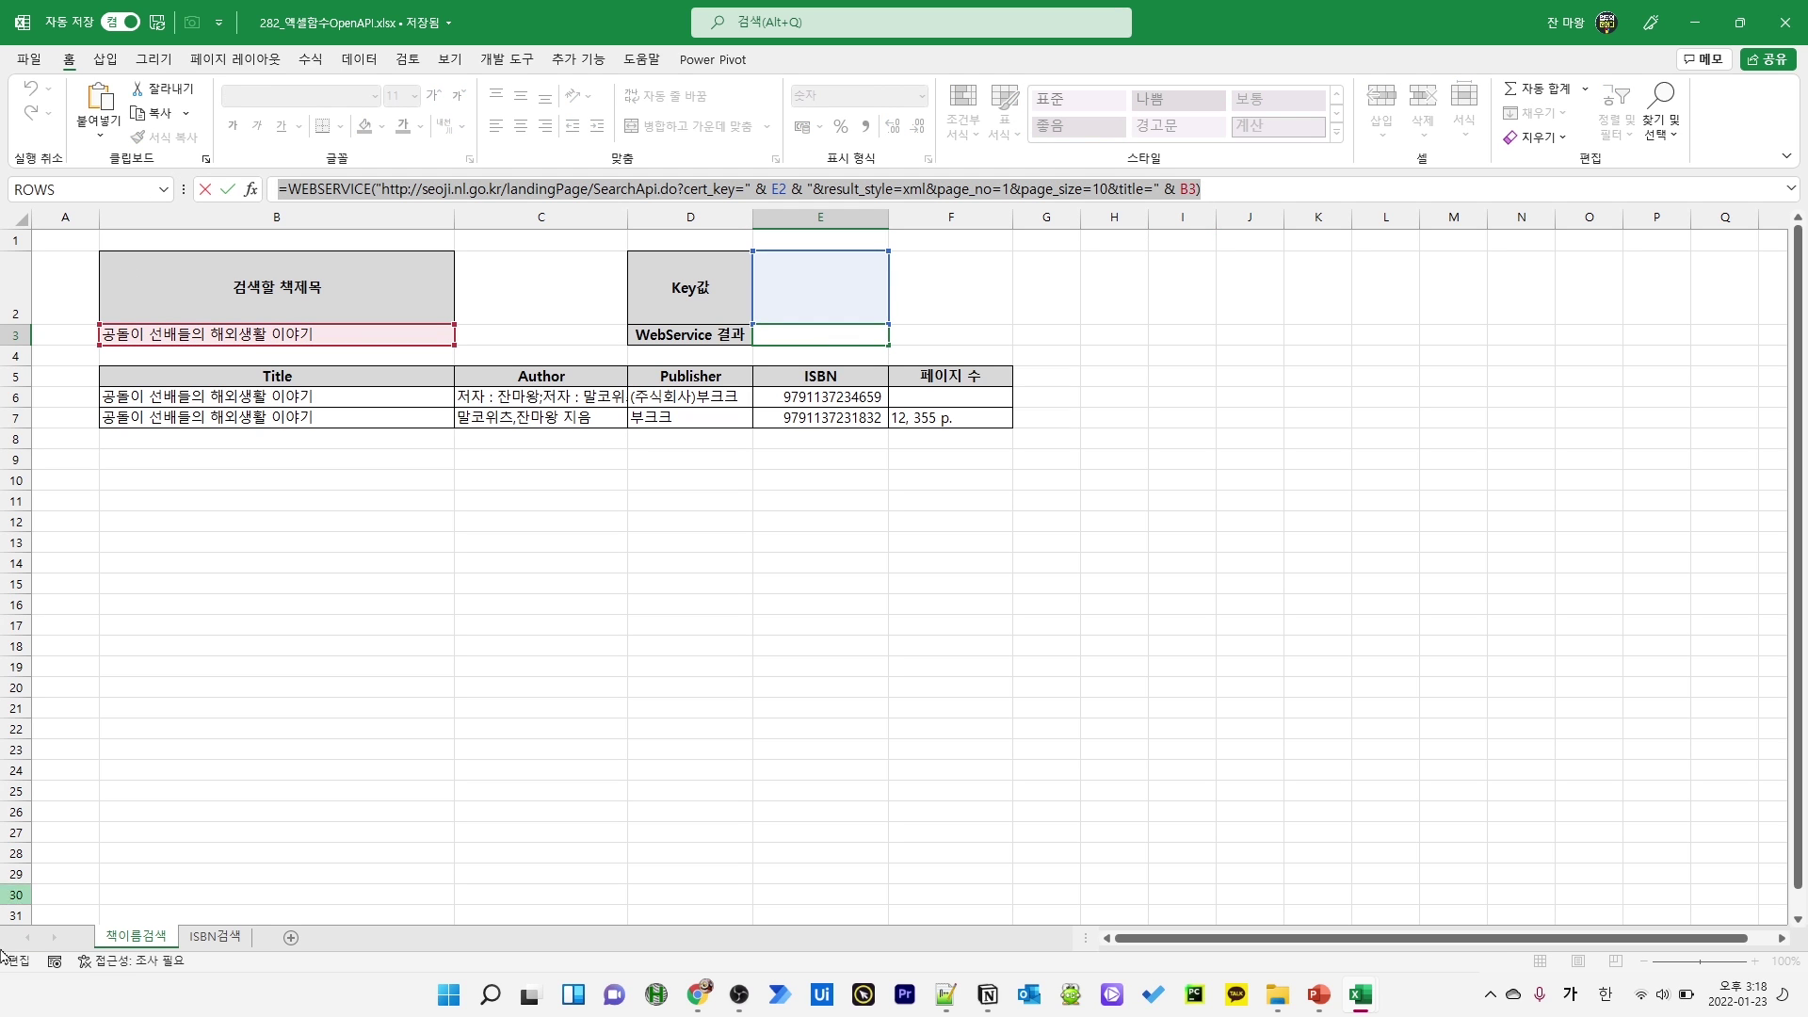
{"action": "left_click", "coordinate": [216, 936]}
{"action": "left_click", "coordinate": [76, 340]}
{"action": "left_click_drag", "start_coordinate": [408, 190], "coordinate": [68, 158]}
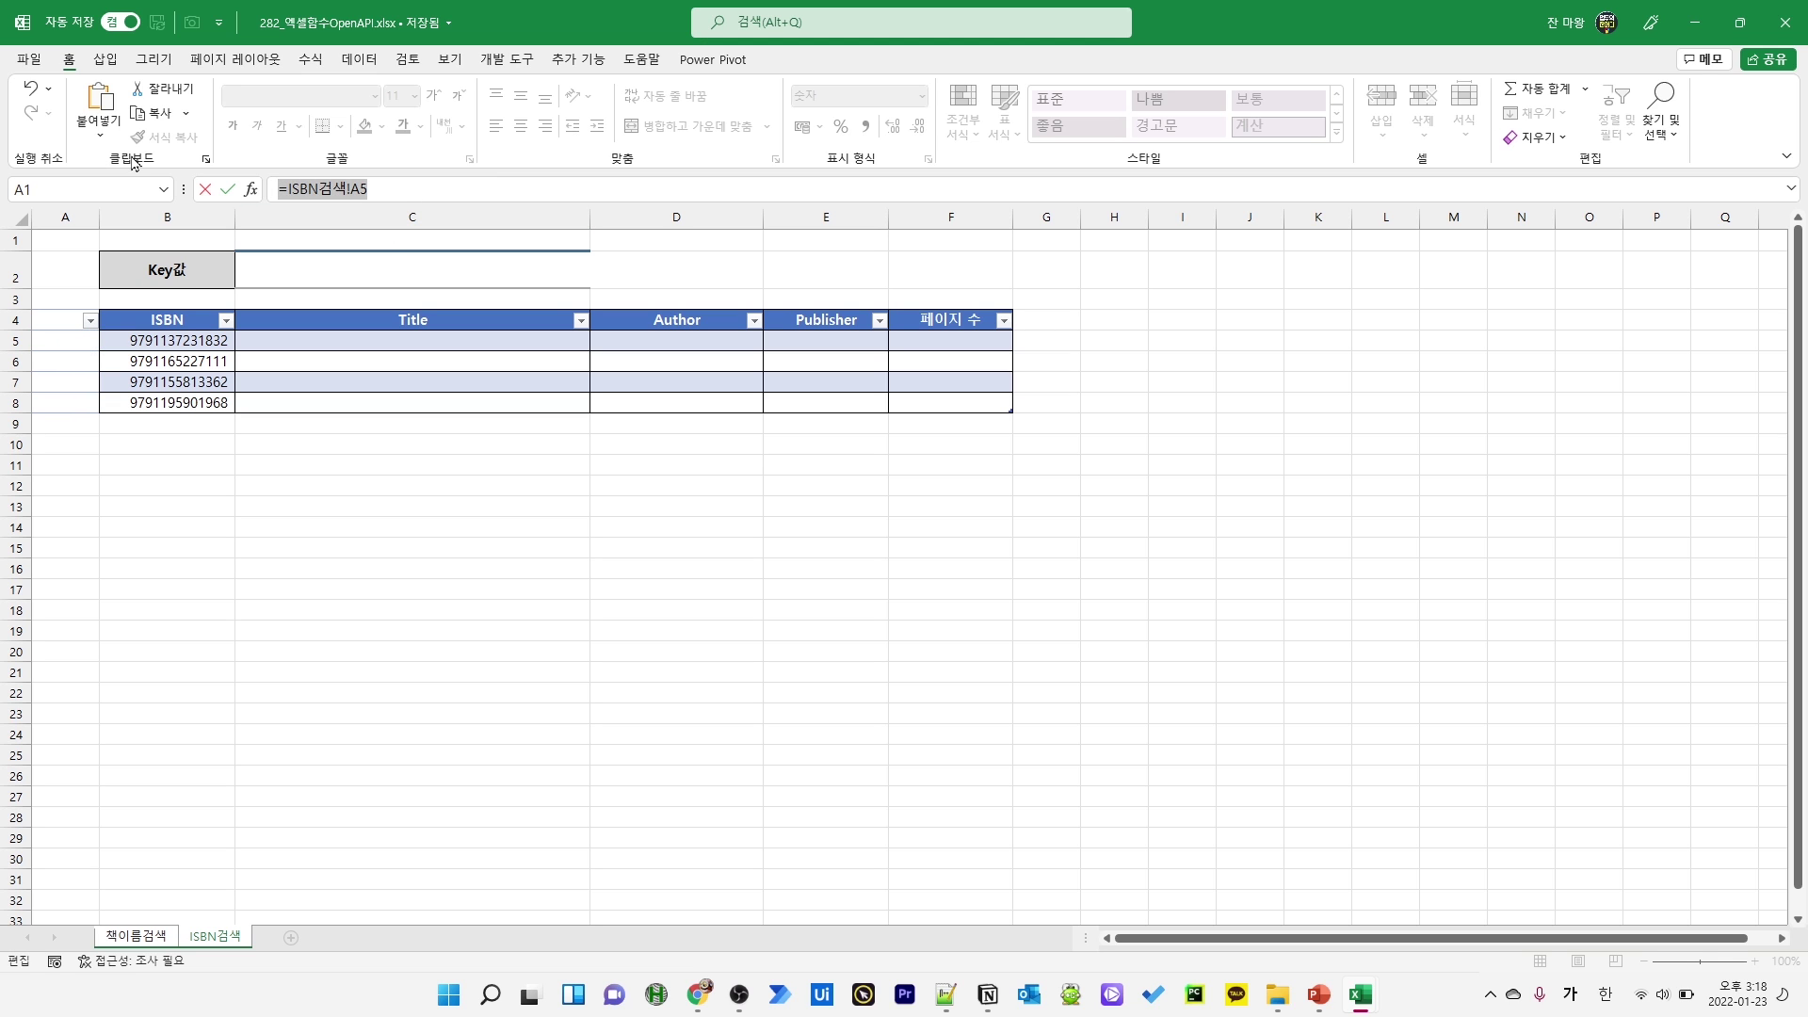
{"action": "key", "text": "Escape"}
{"action": "left_click", "coordinate": [406, 189]}
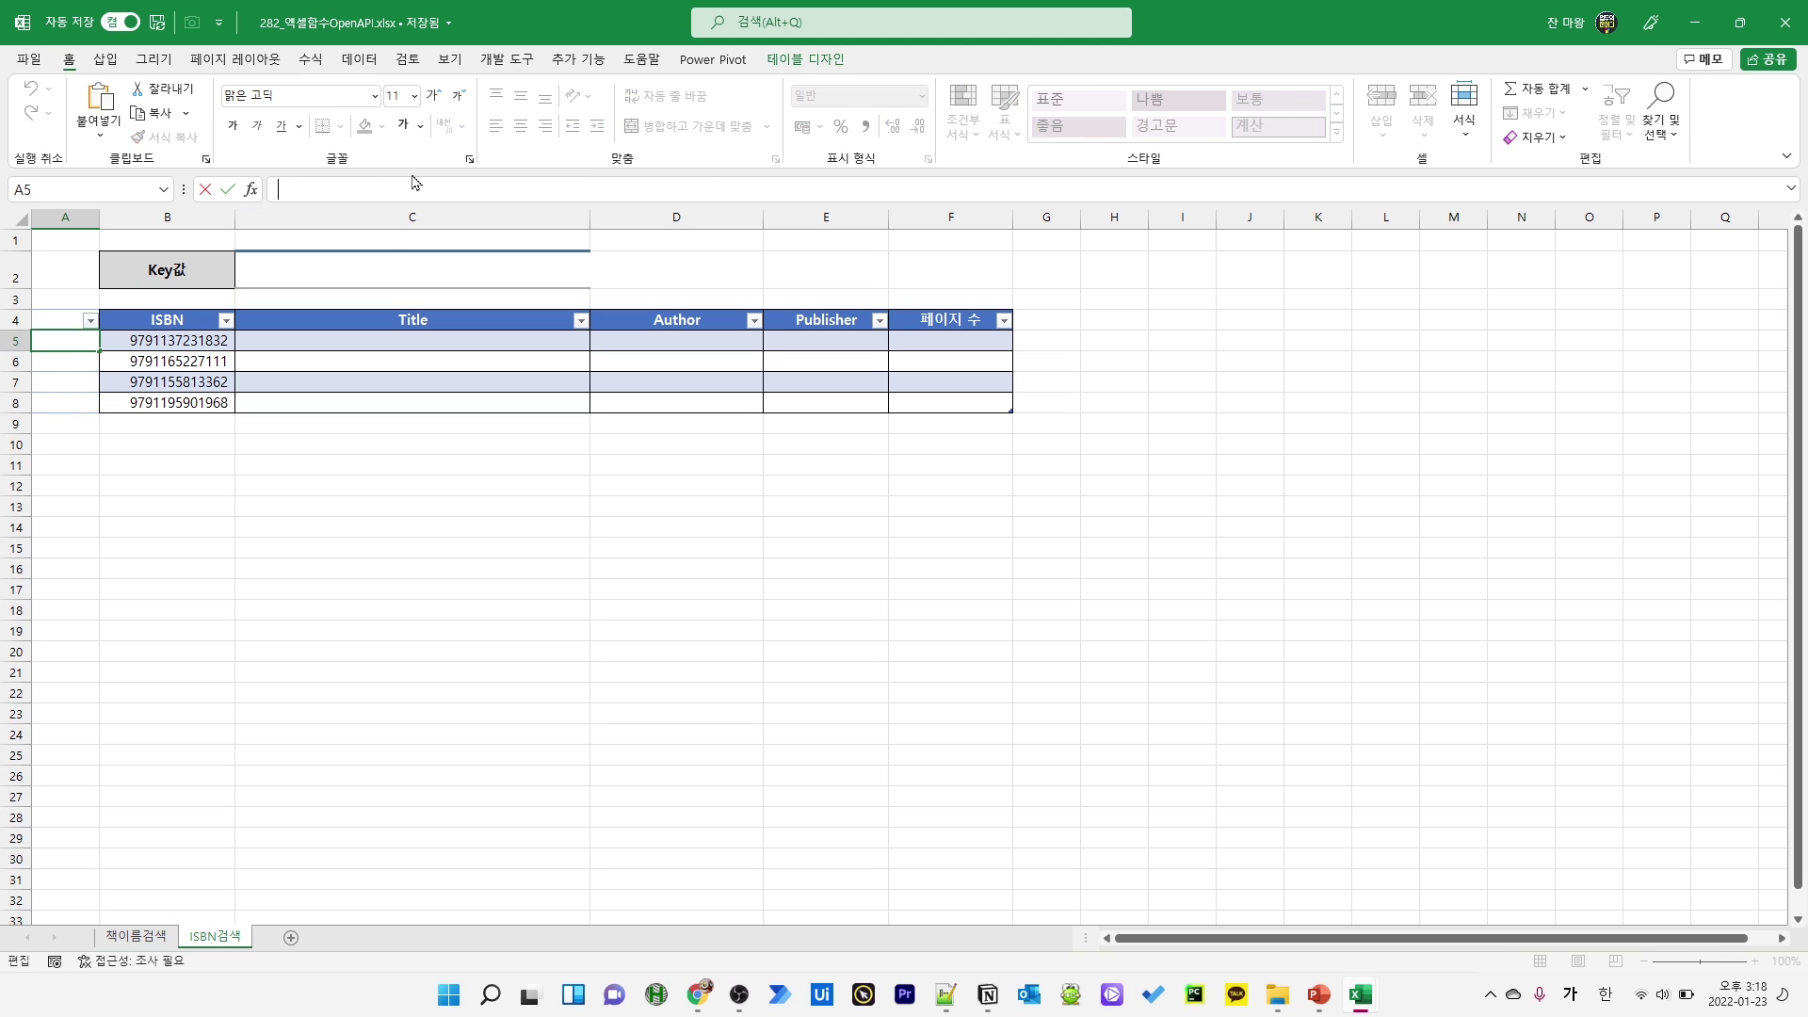
{"action": "key", "text": "ctrl+v"}
Change the key reference in cell A5's WEBSERVICE formula to the absolute reference $C$2
{"action": "left_click", "coordinate": [781, 190]}
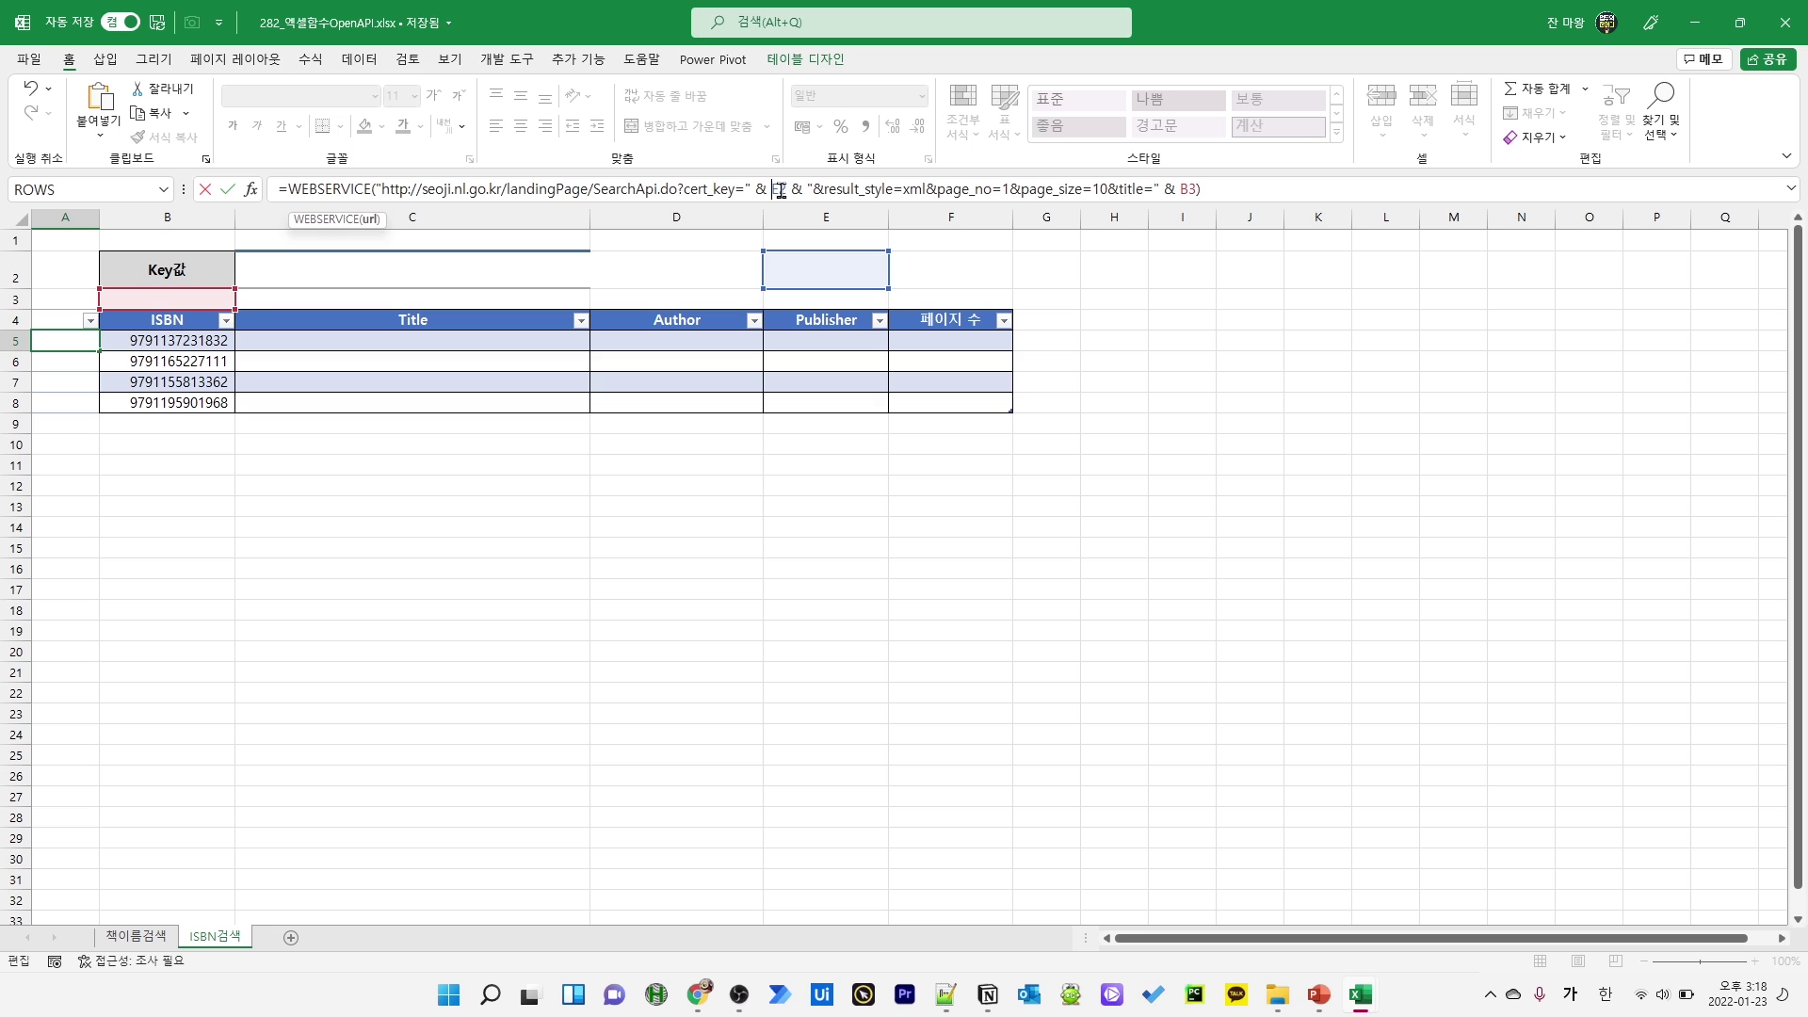
{"action": "double_click", "coordinate": [781, 189]}
{"action": "left_click", "coordinate": [342, 271]}
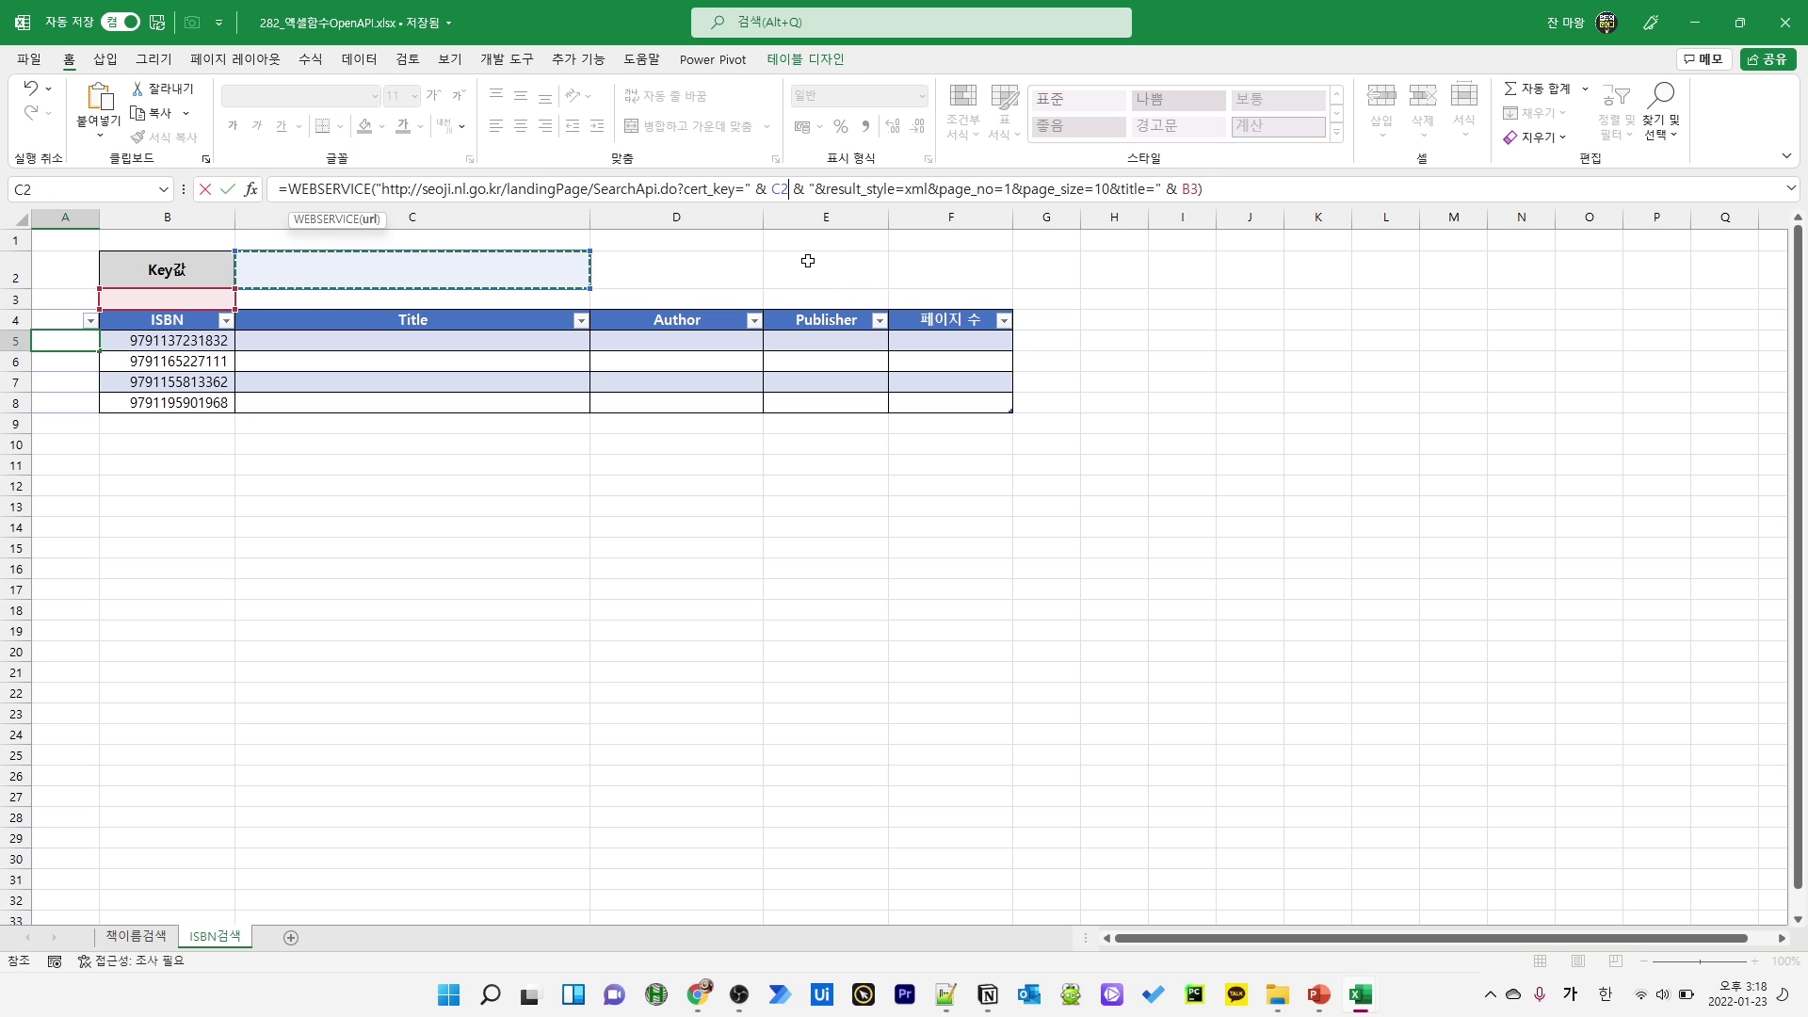
{"action": "key", "text": "F4"}
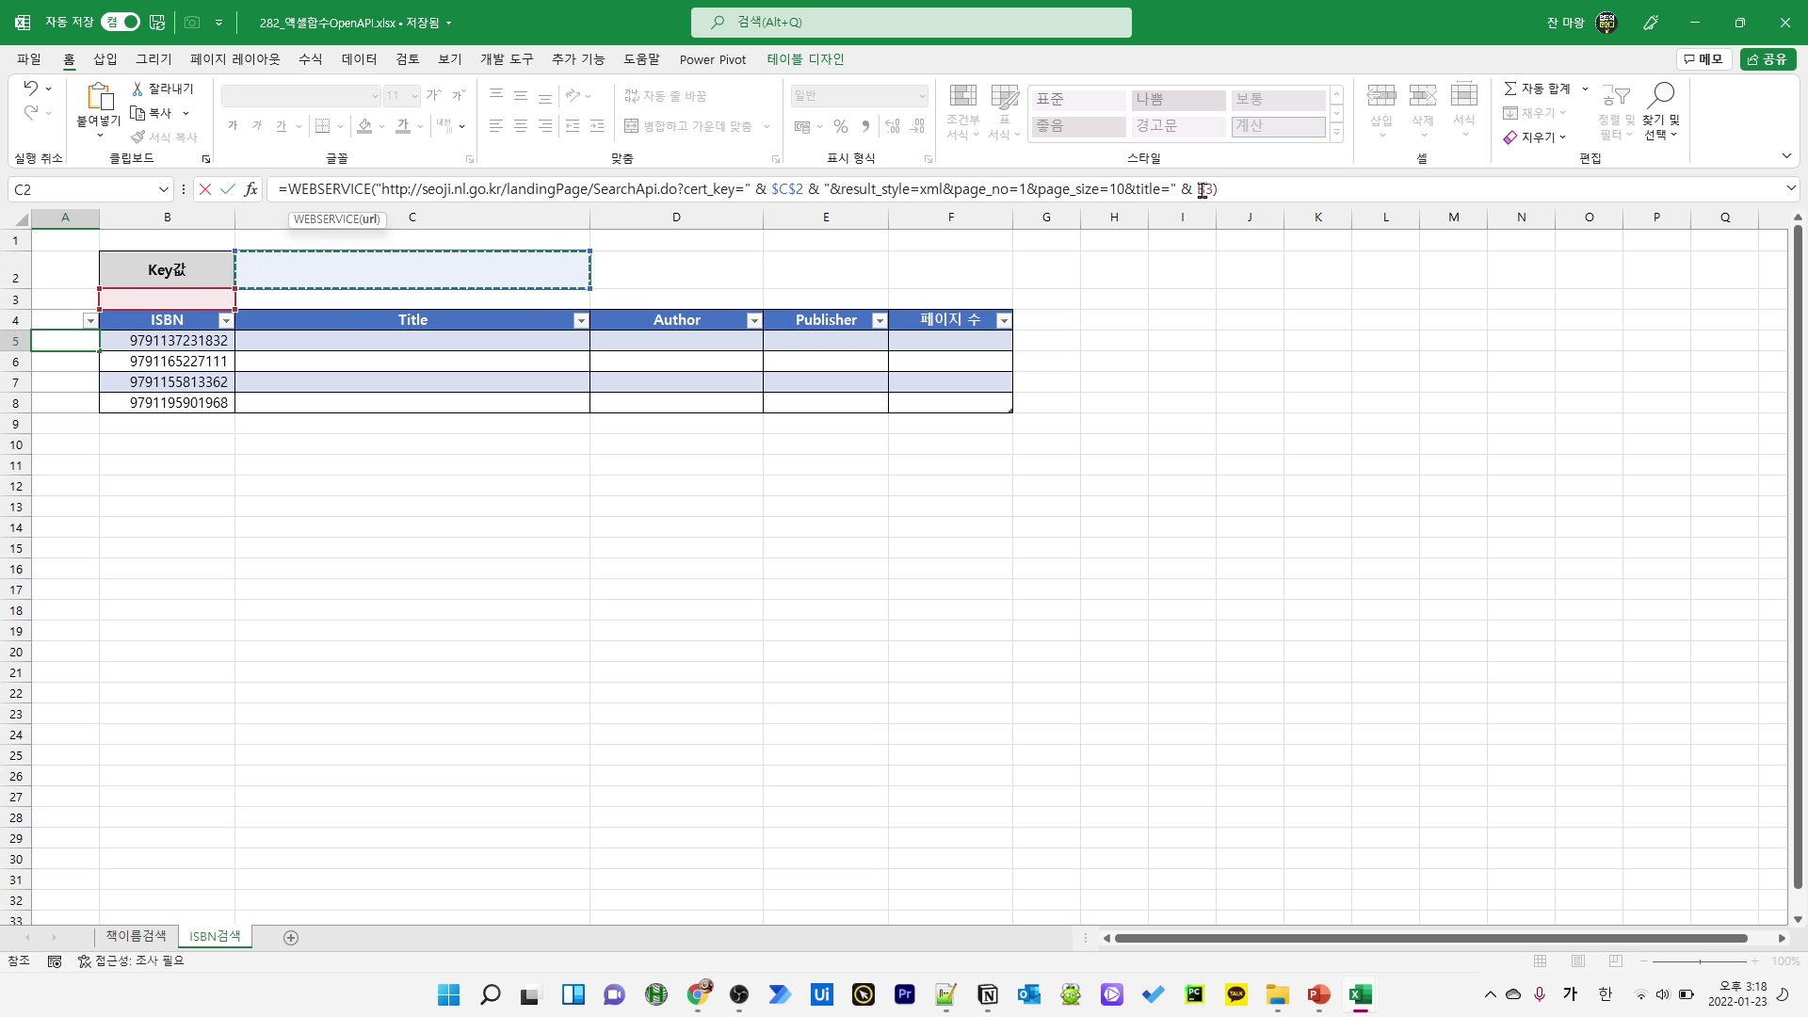
Check the request variables on the National Library API page in Chrome and replace the title parameter in the A5 formula with isbn
{"action": "double_click", "coordinate": [1141, 188]}
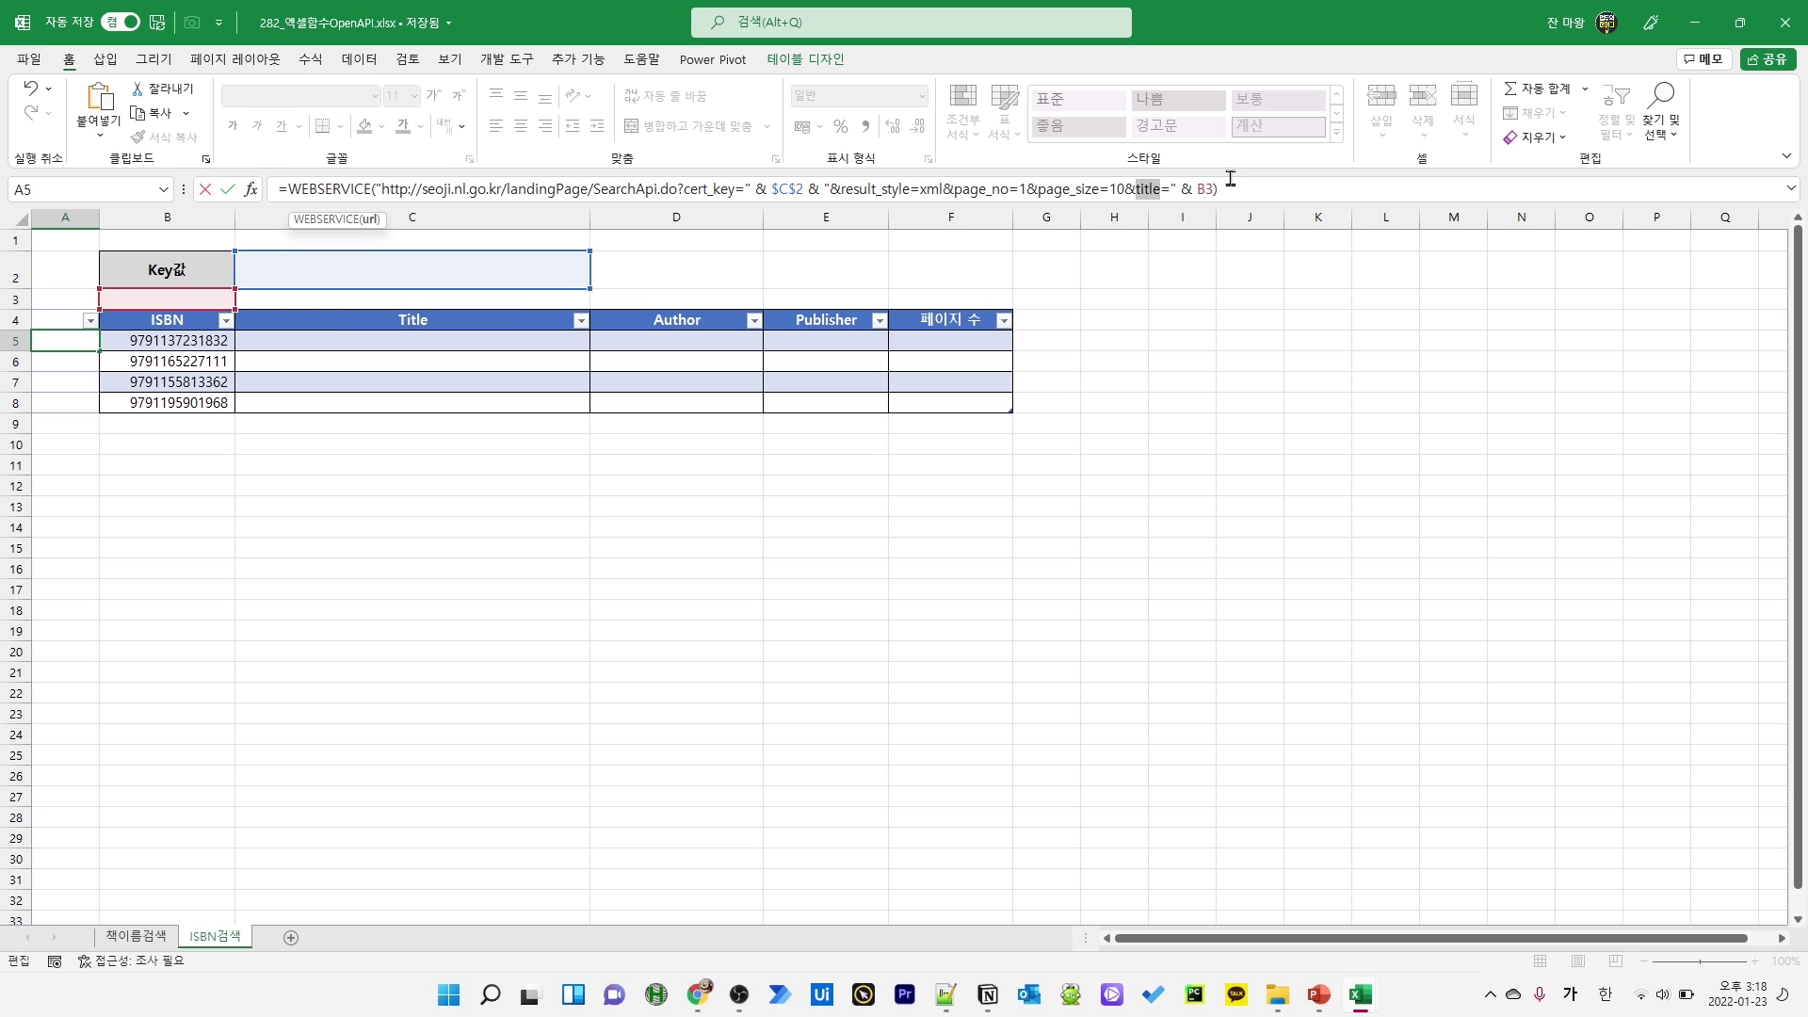
{"action": "mouse_move", "coordinate": [698, 994]}
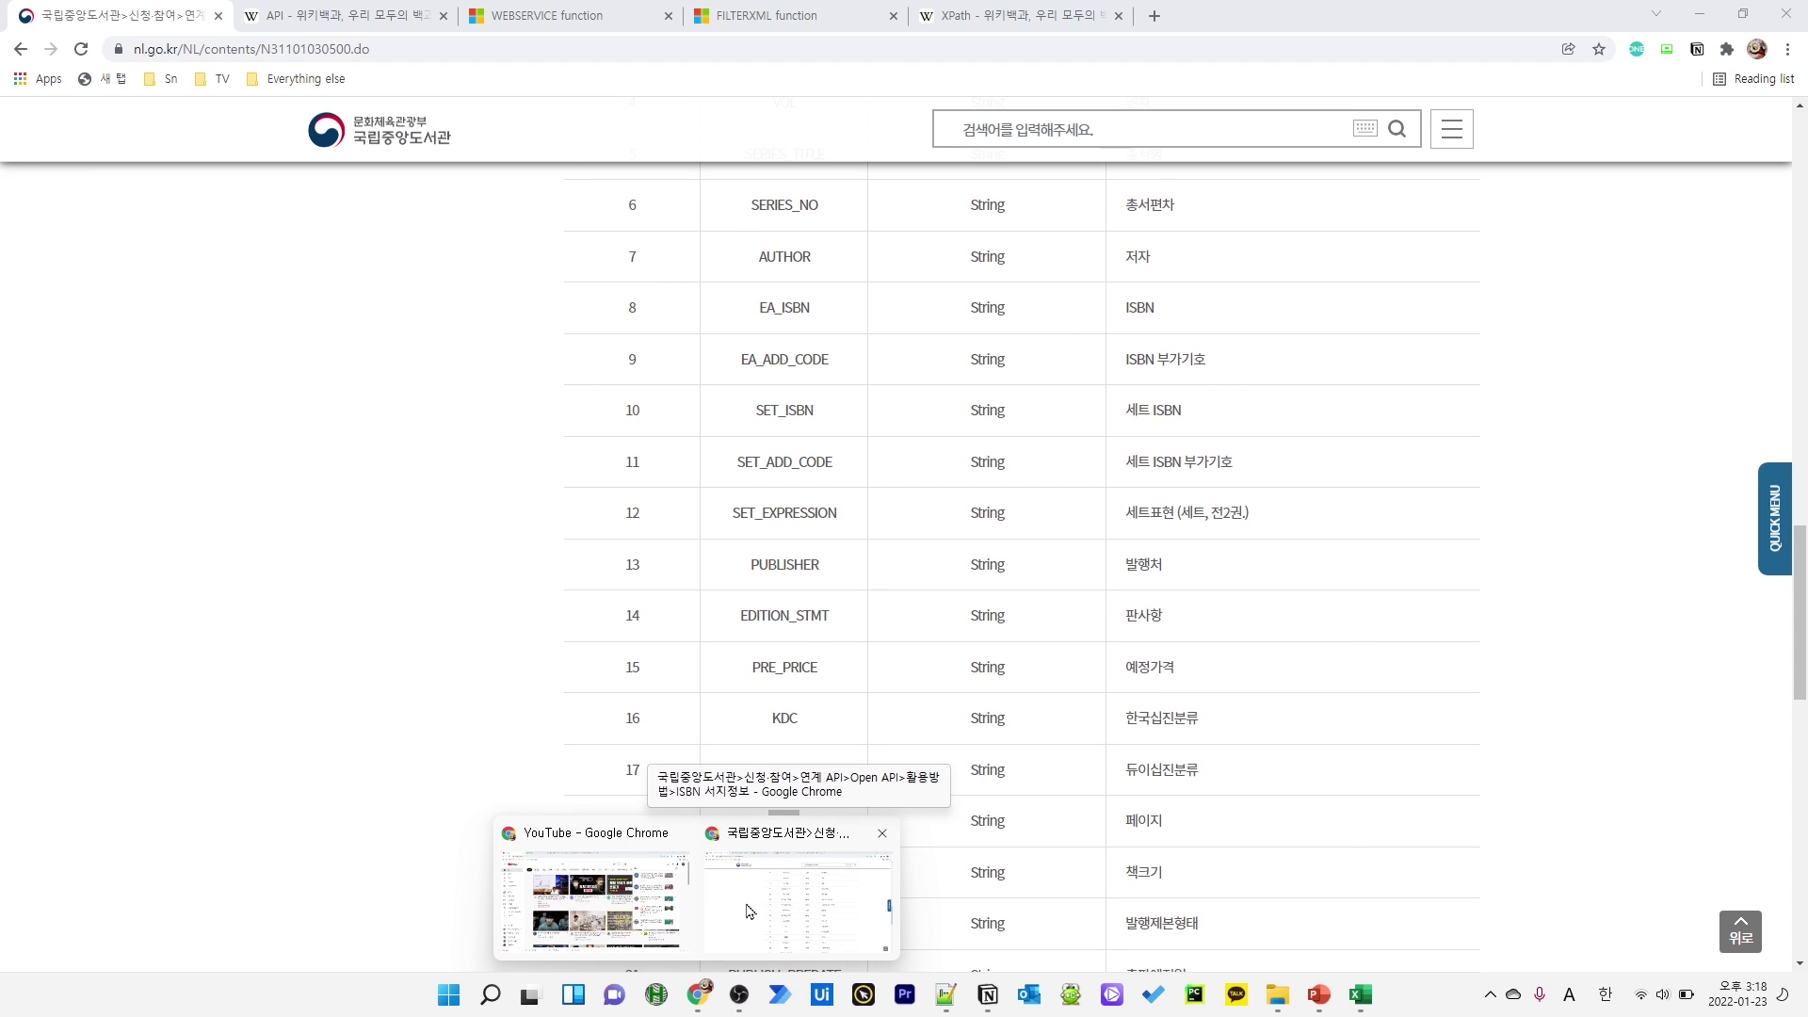
{"action": "left_click", "coordinate": [750, 911]}
{"action": "scroll", "coordinate": [884, 735], "scroll_direction": "up", "scroll_amount": 10}
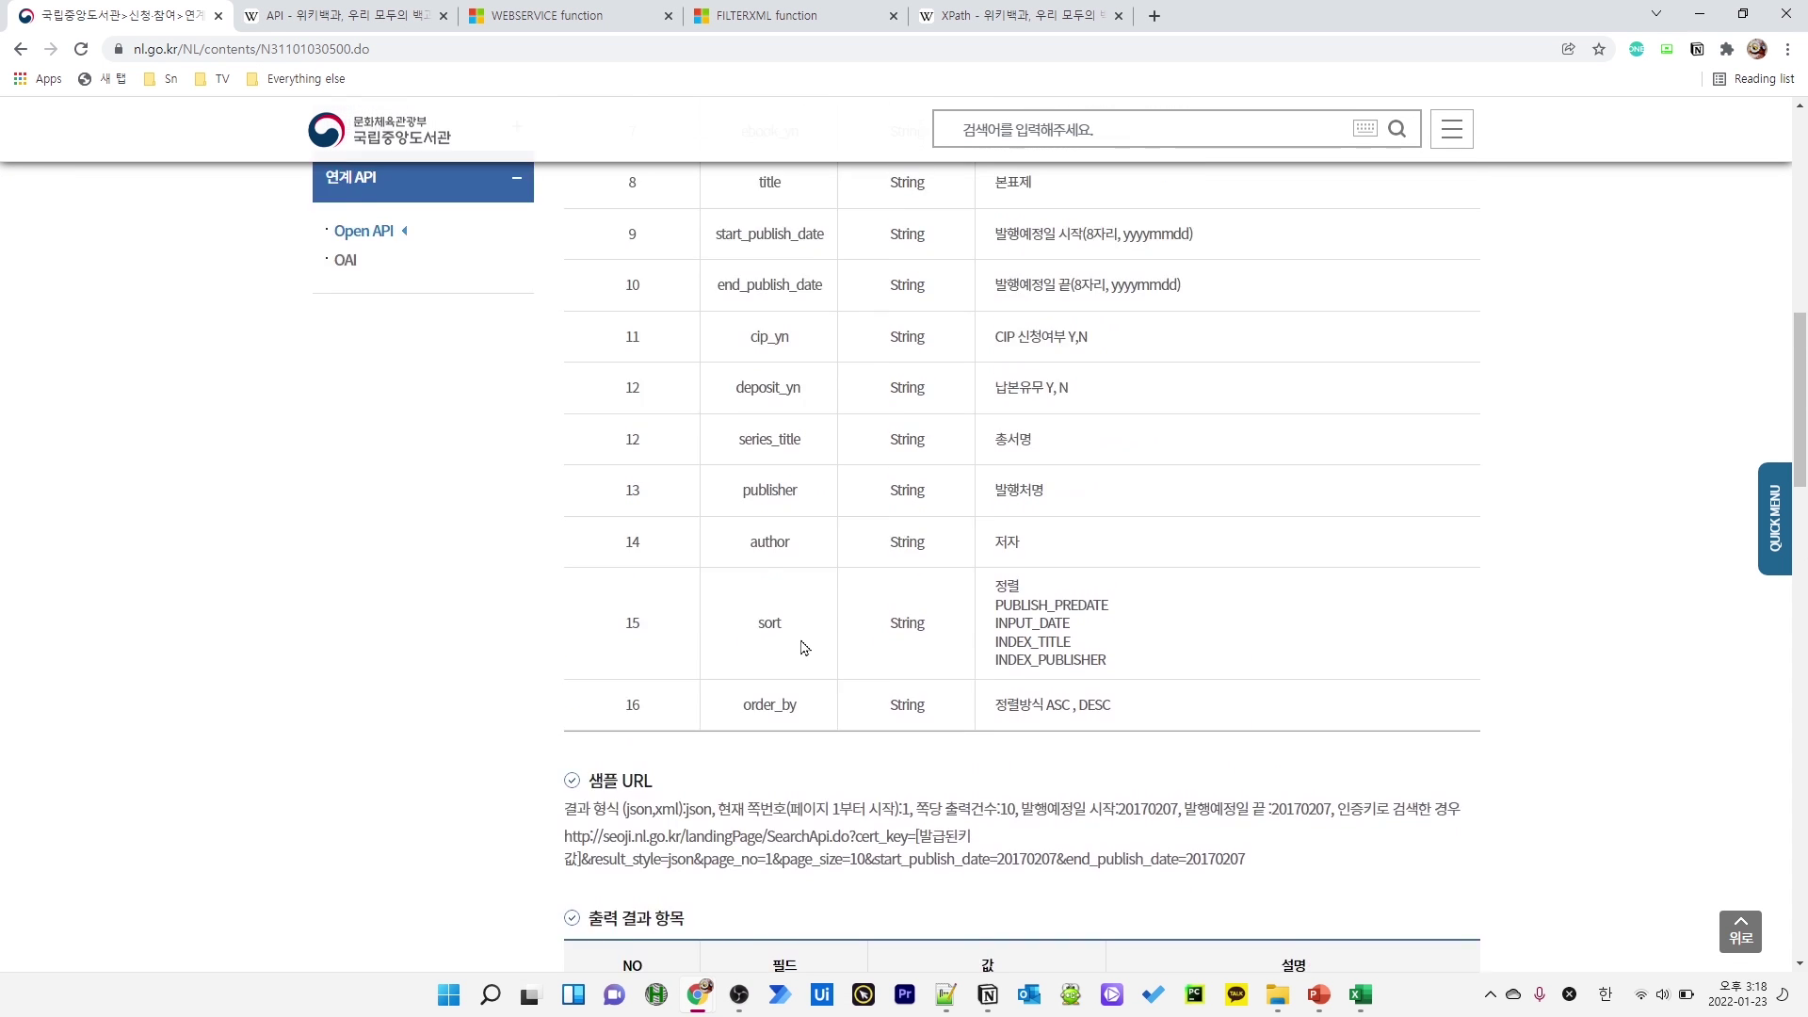
{"action": "scroll", "coordinate": [805, 647], "scroll_direction": "up", "scroll_amount": 6}
{"action": "scroll", "coordinate": [766, 556], "scroll_direction": "down", "scroll_amount": 1}
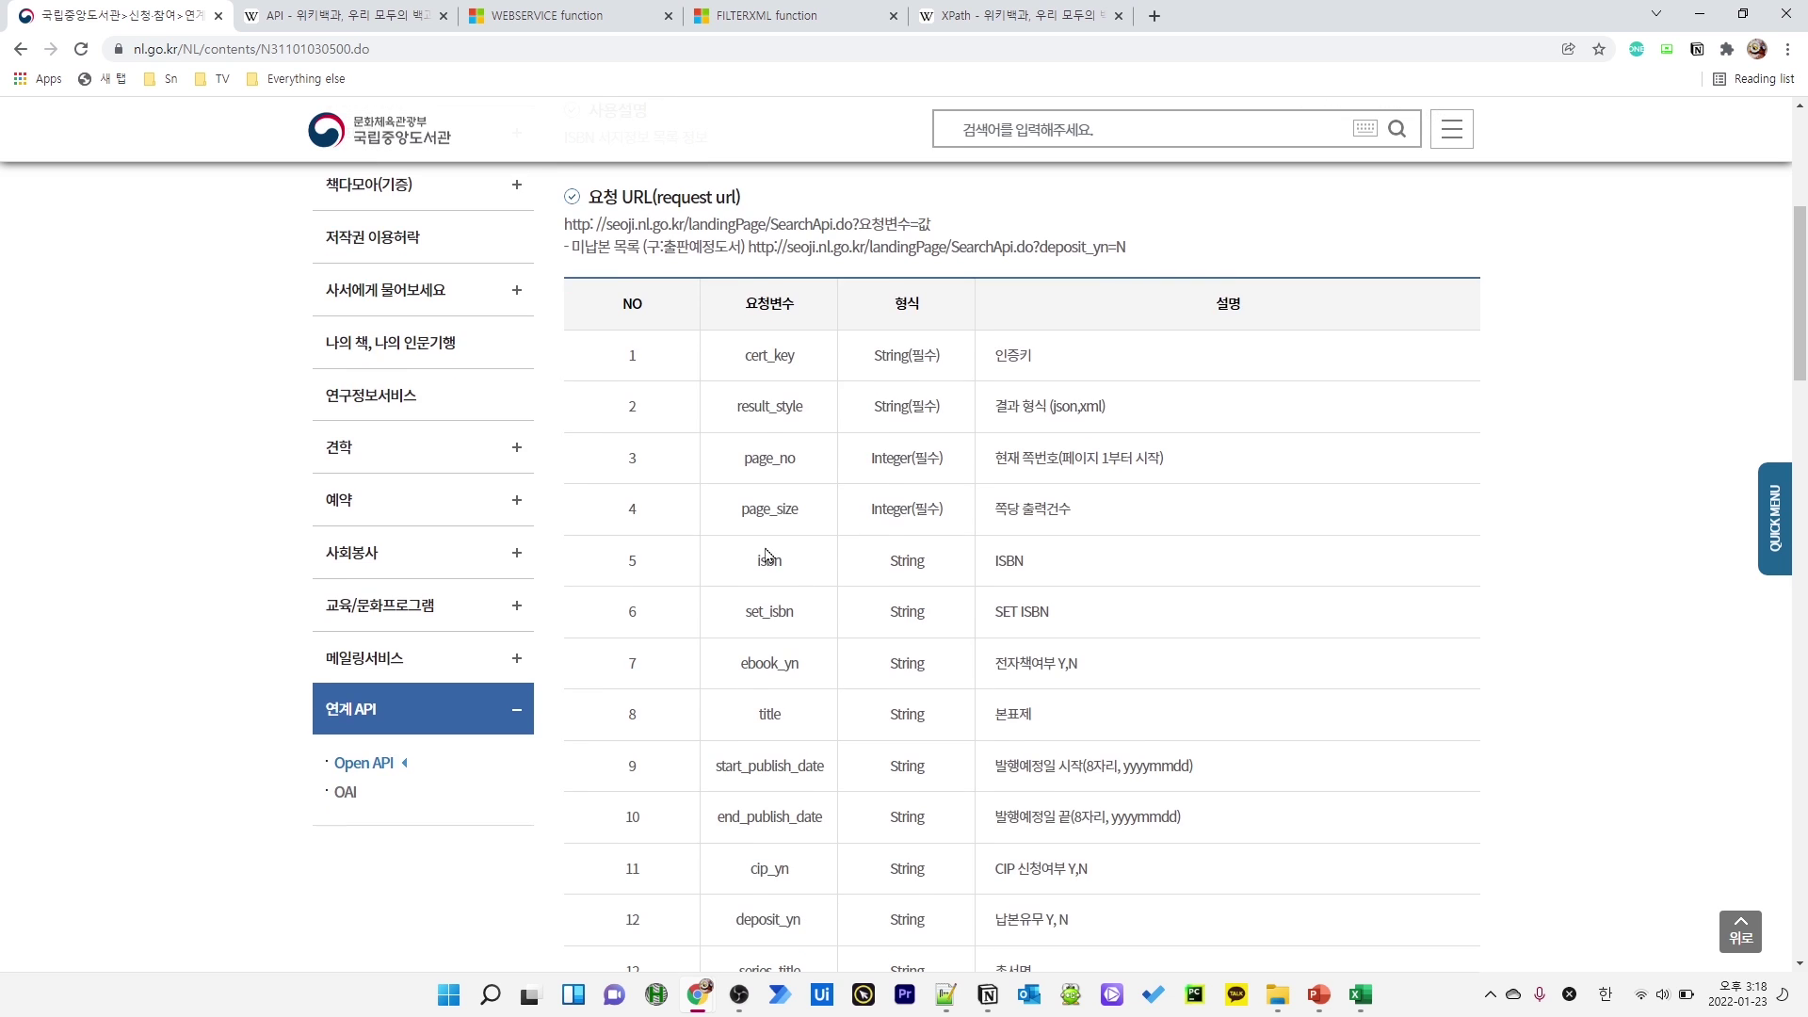
{"action": "key", "text": "alt+Tab"}
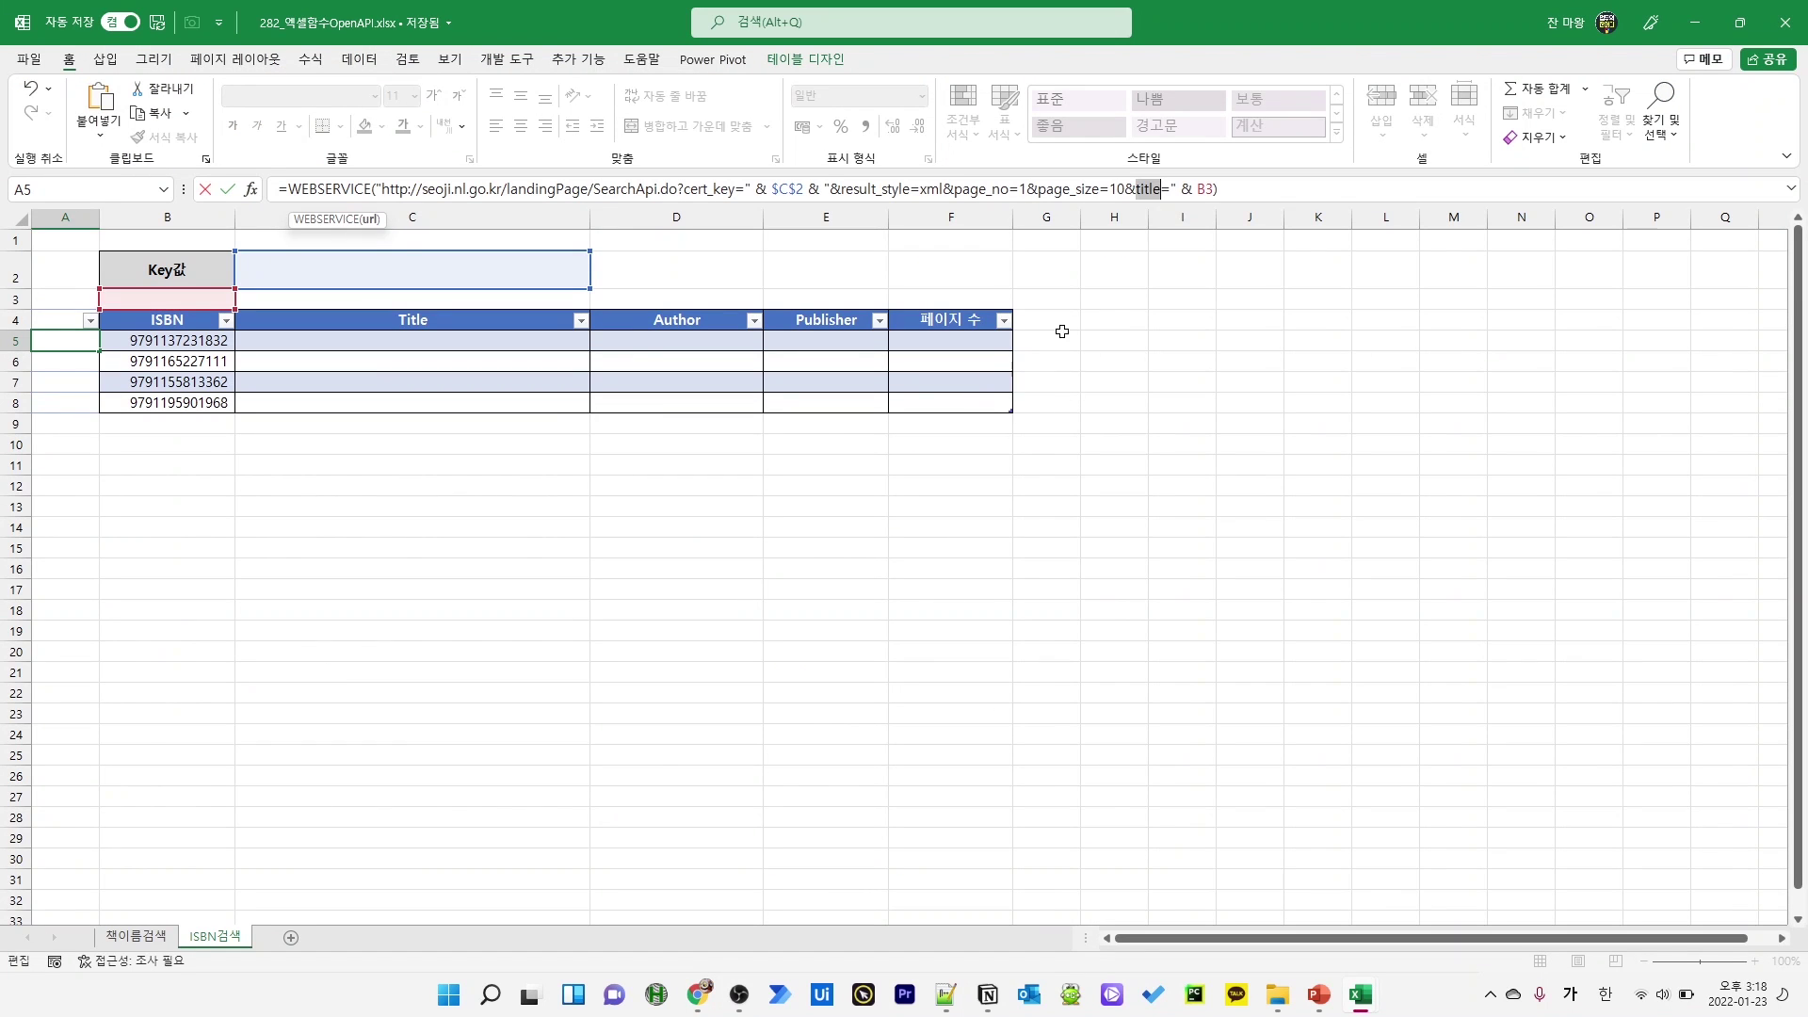
{"action": "type", "text": "isbn"}
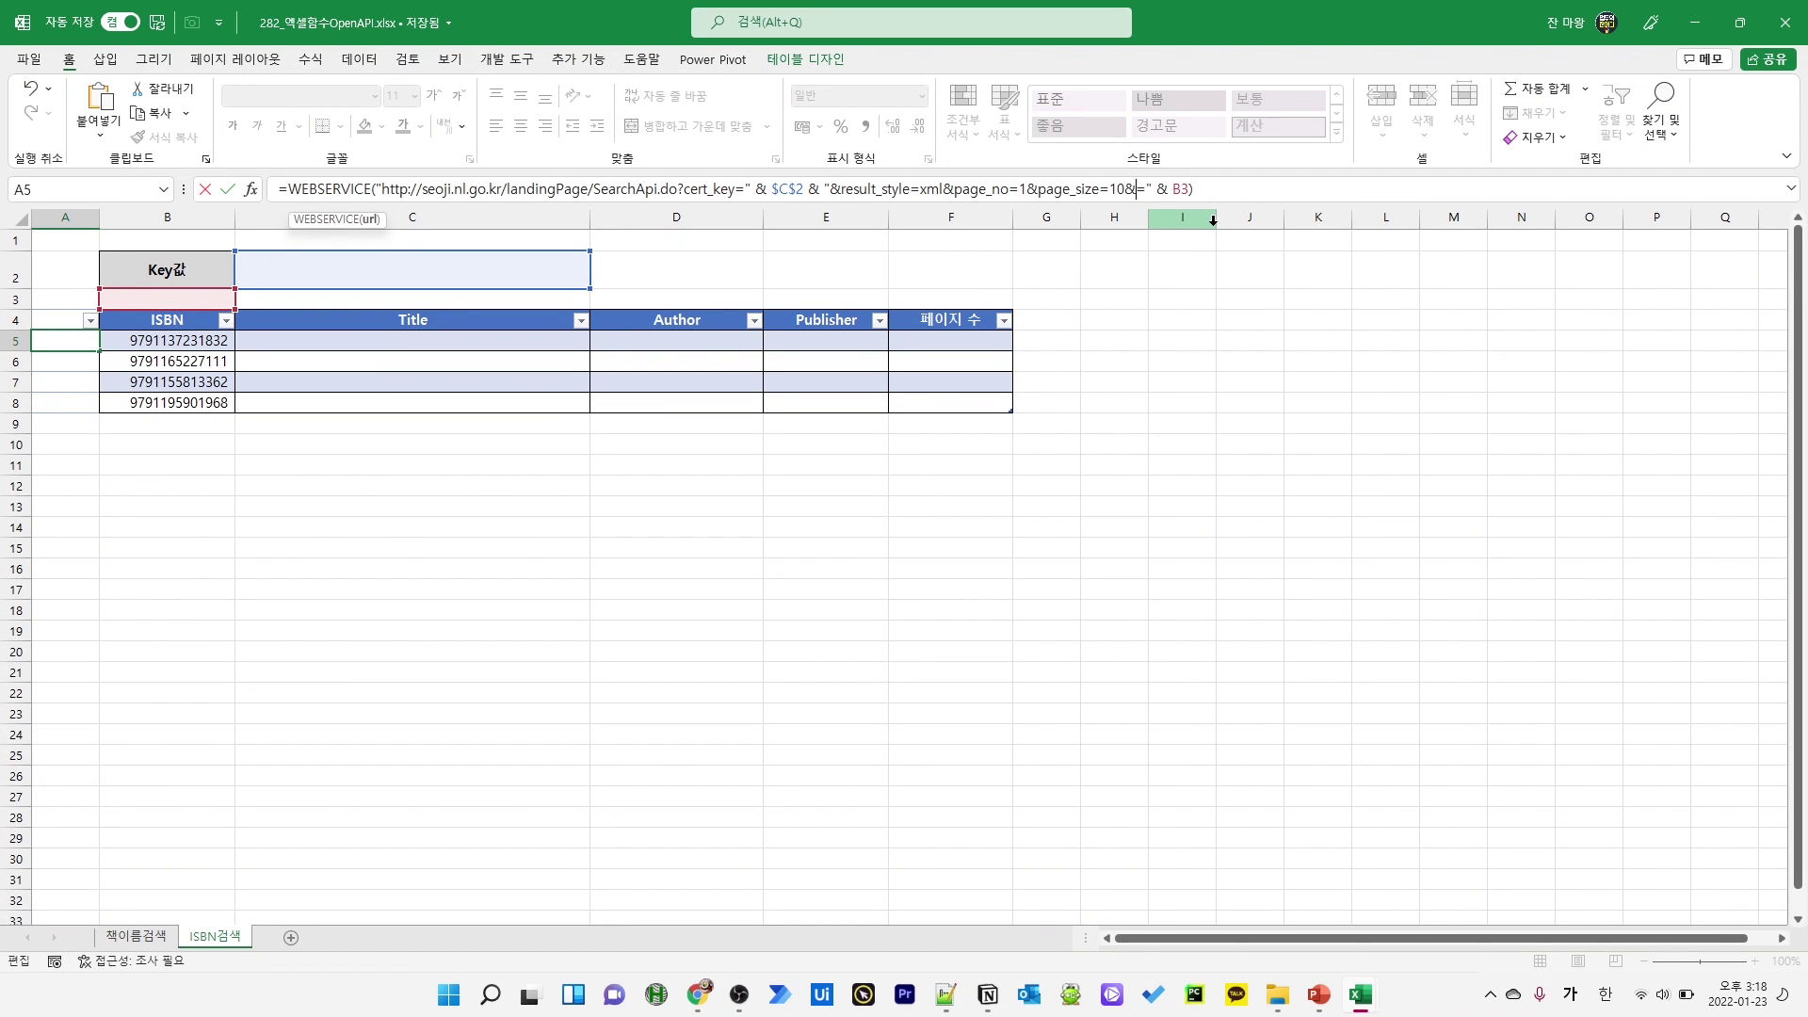
{"action": "double_click", "coordinate": [1205, 192]}
{"action": "left_click", "coordinate": [200, 341]}
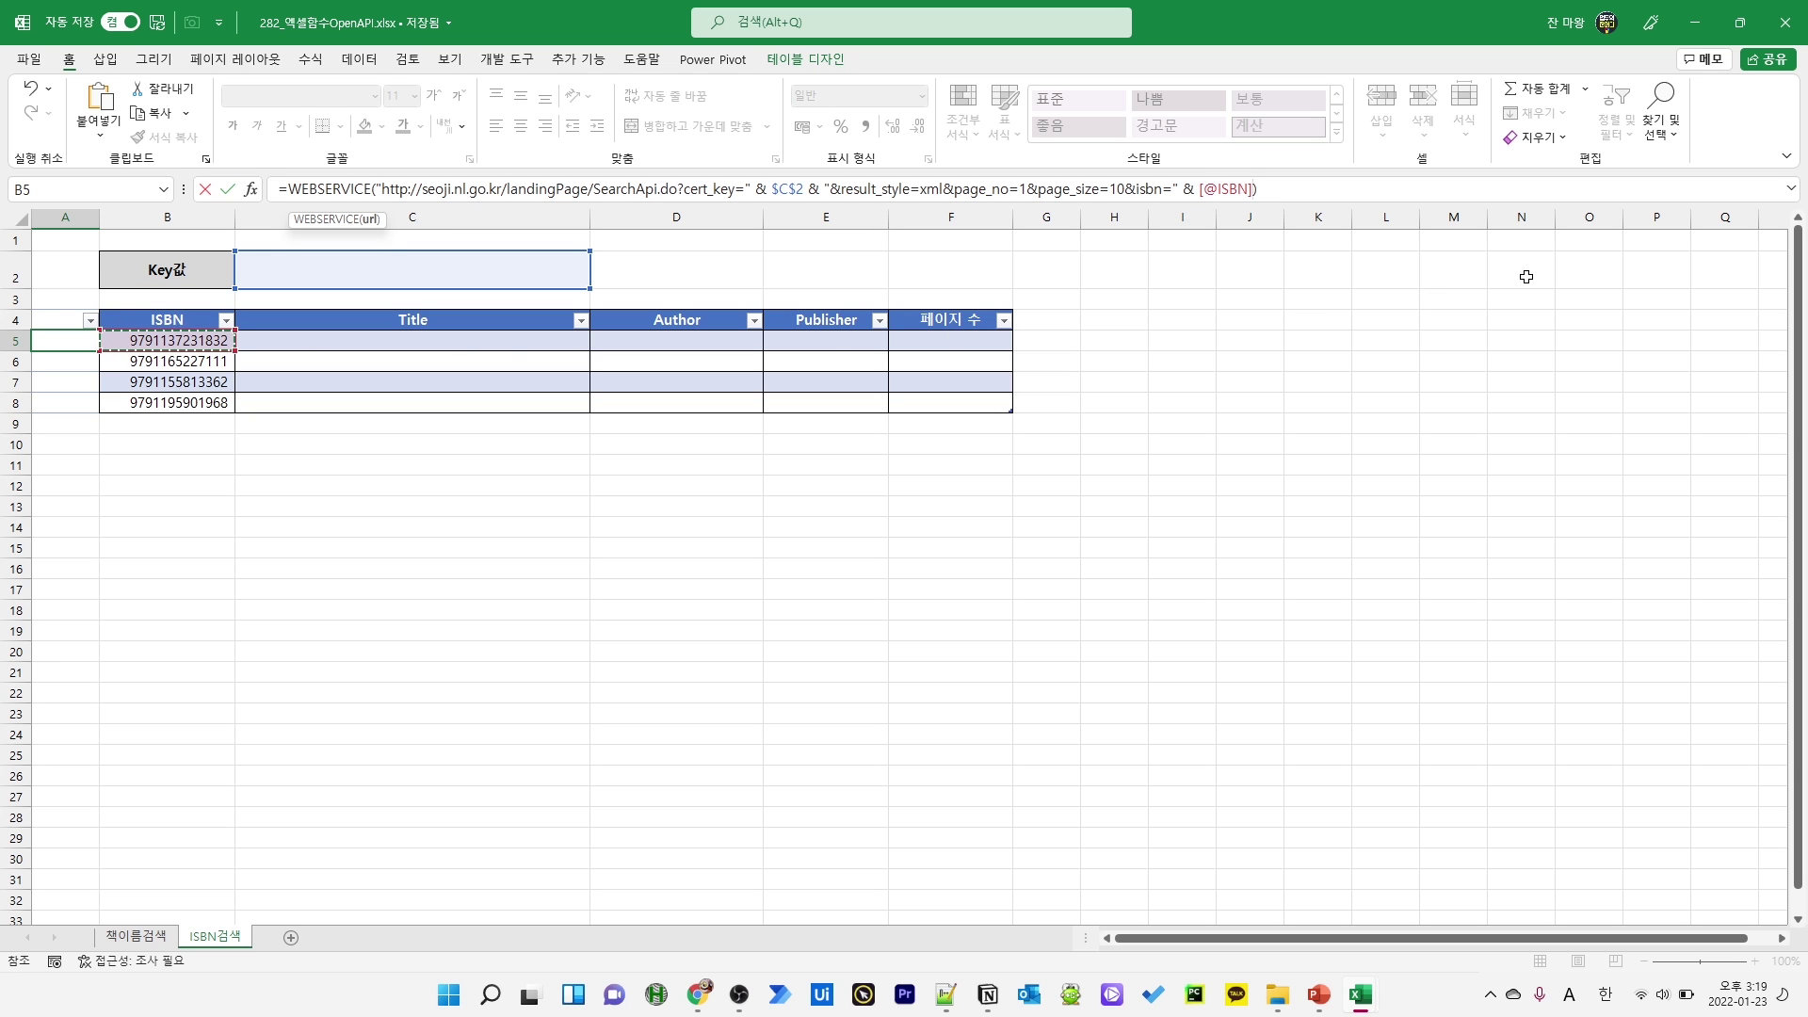
{"action": "key", "text": "Return"}
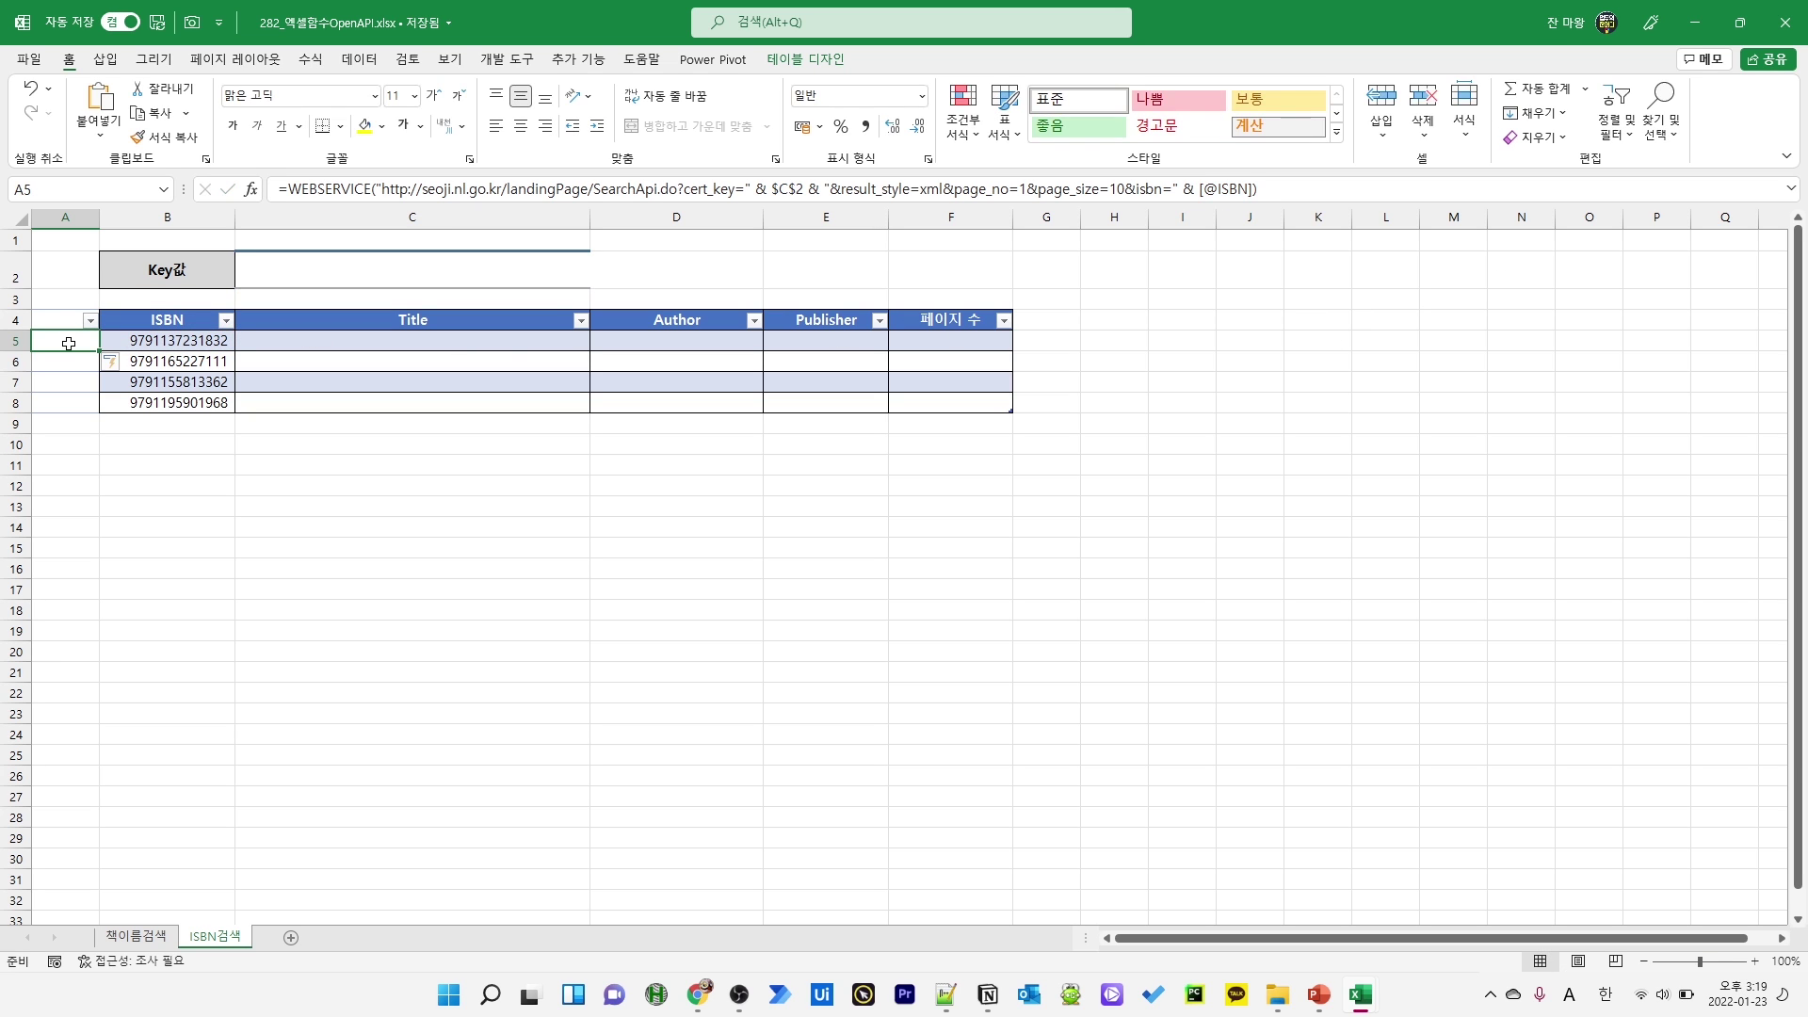
{"action": "left_click", "coordinate": [72, 361]}
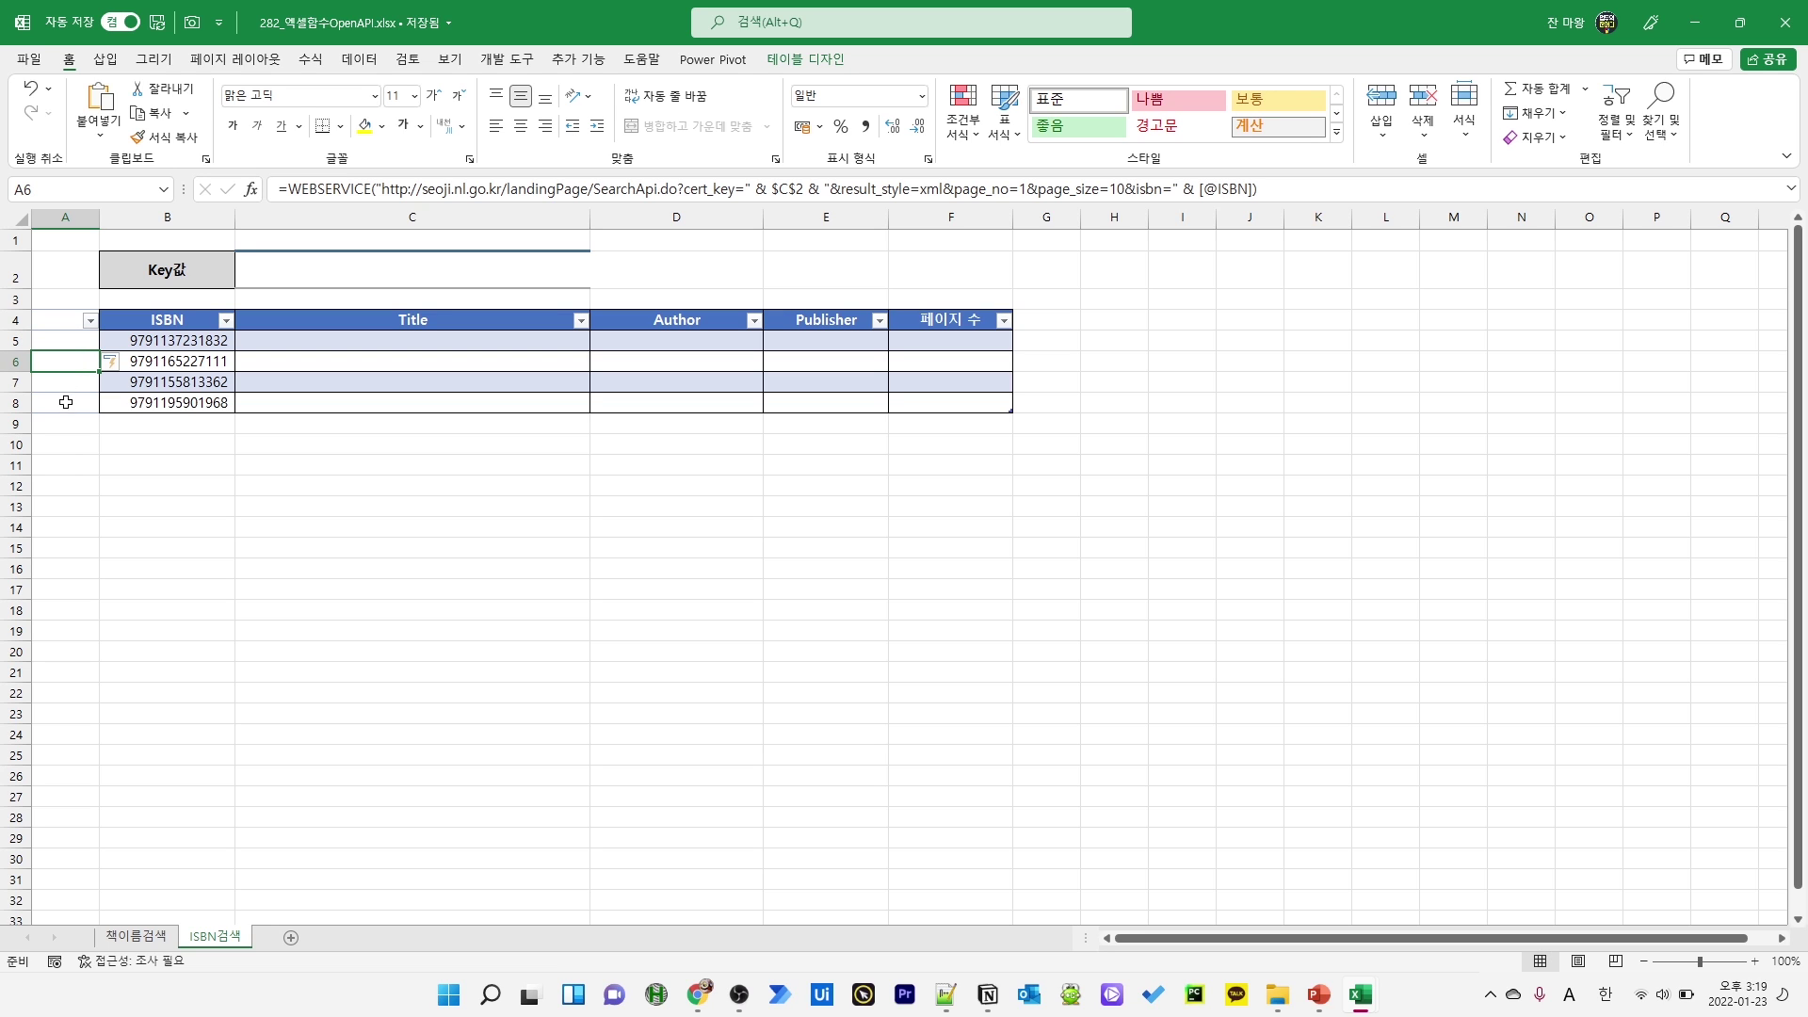
{"action": "left_click", "coordinate": [192, 340]}
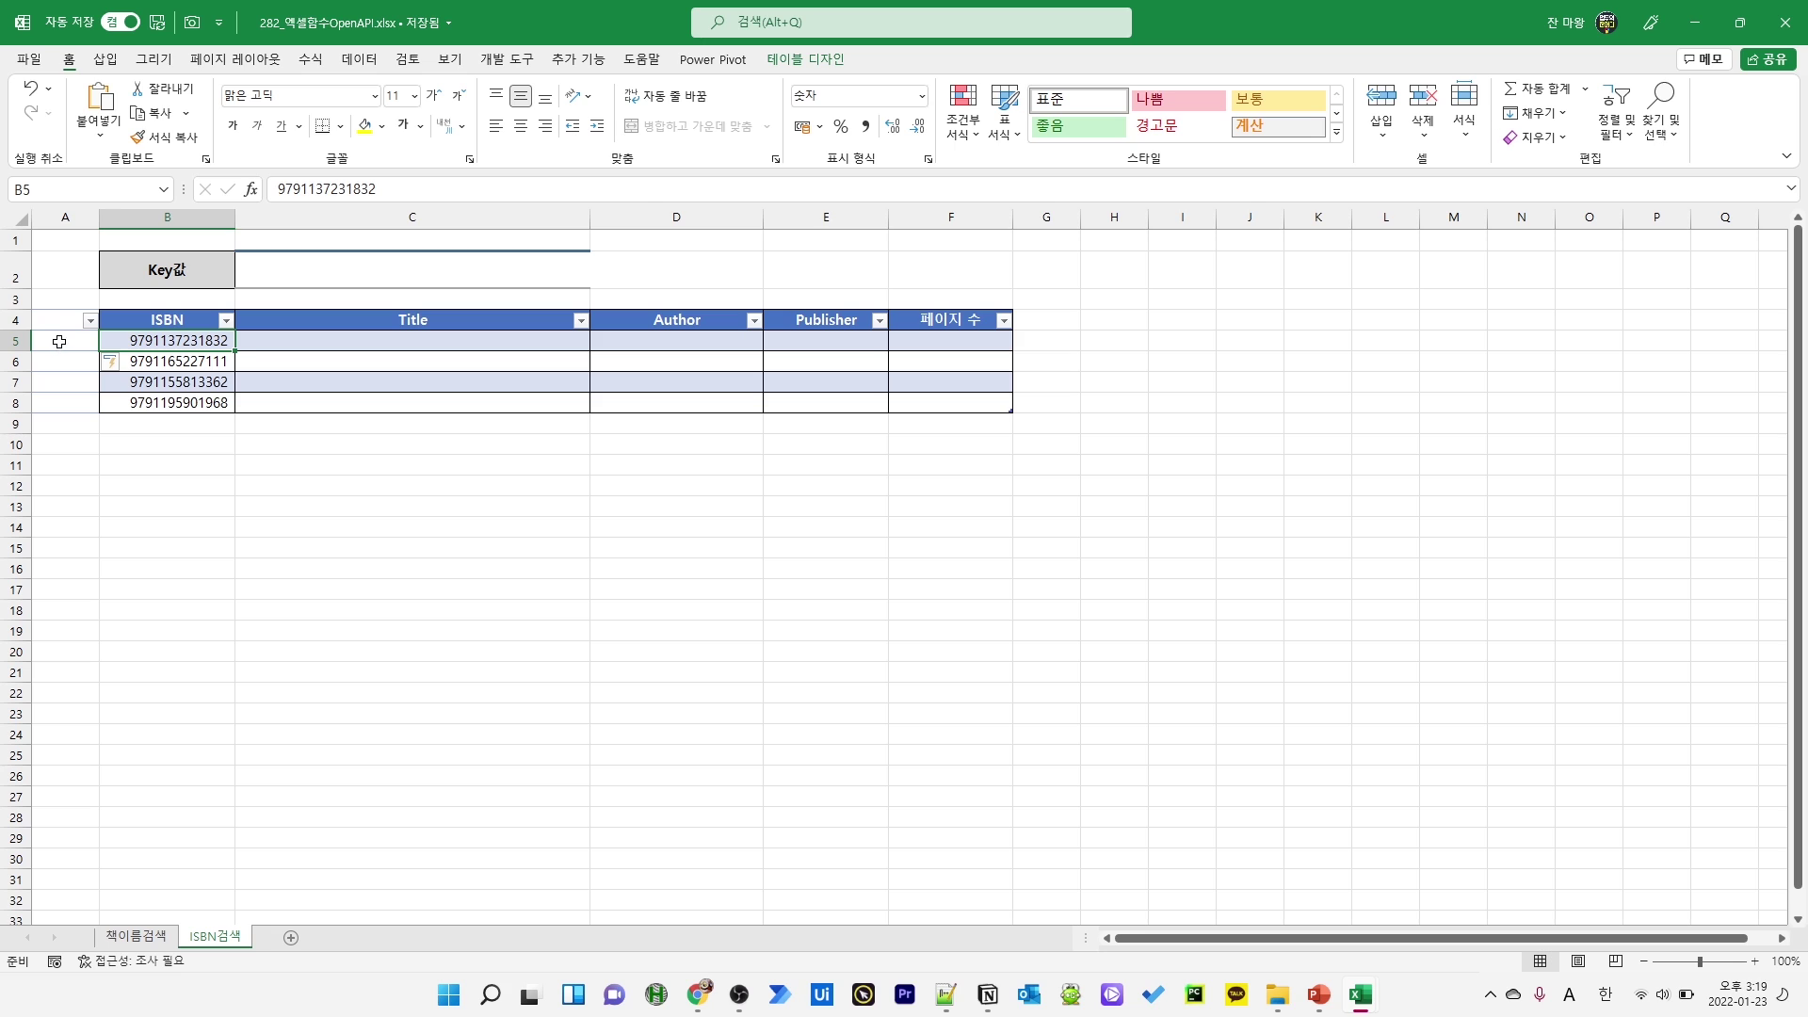
Copy cell A5 and paste its web response as values only into cell L4
{"action": "left_click", "coordinate": [59, 341]}
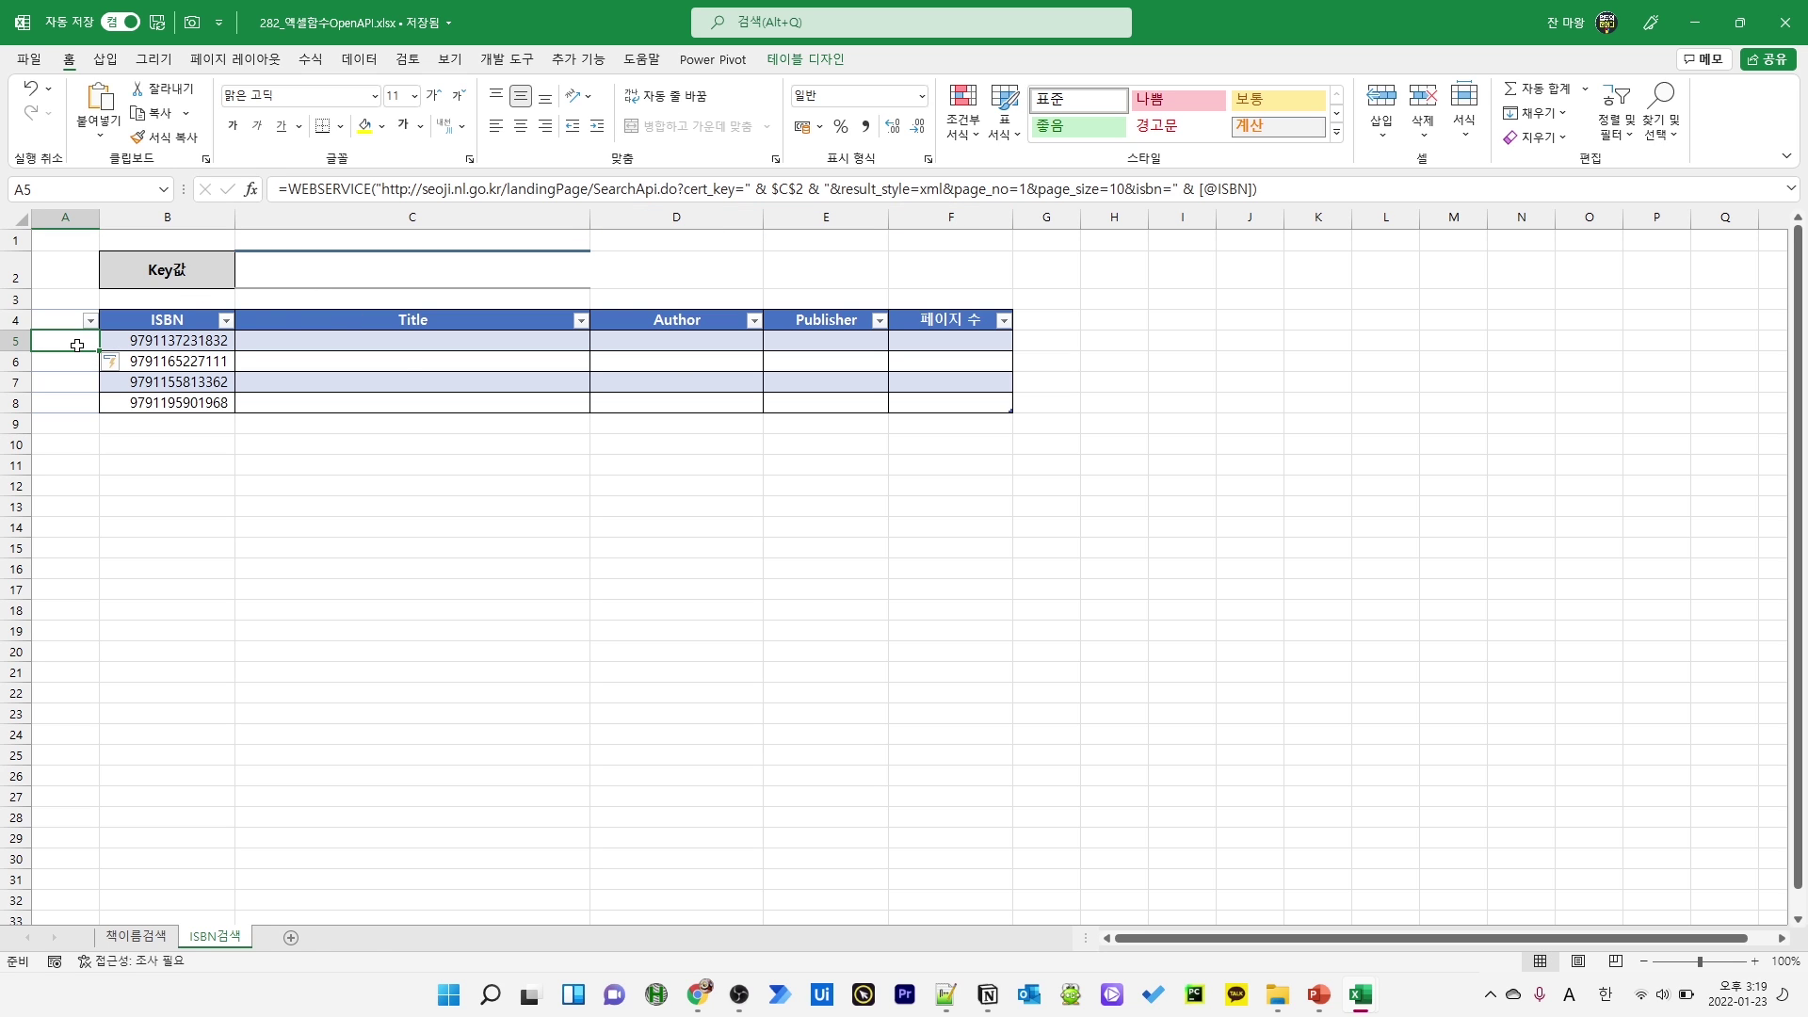
{"action": "key", "text": "ctrl+c"}
{"action": "left_click", "coordinate": [1391, 321]}
{"action": "right_click", "coordinate": [1393, 322]}
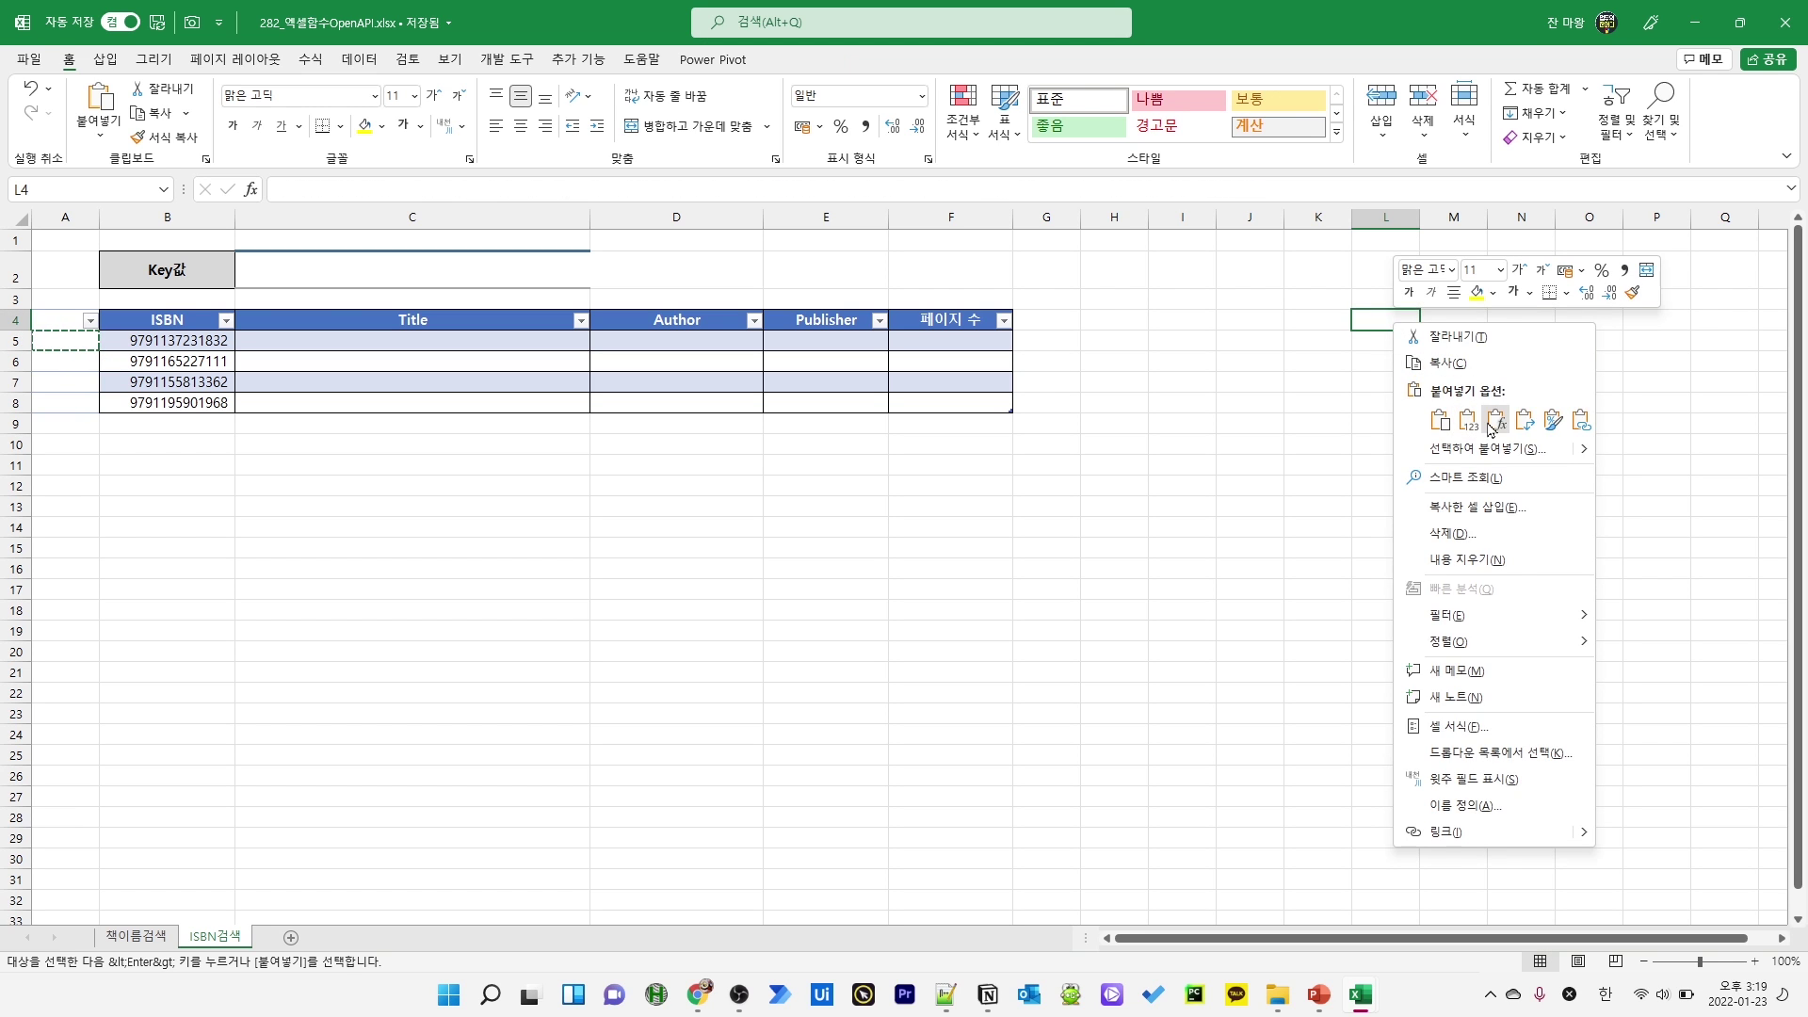
{"action": "left_click", "coordinate": [1468, 420]}
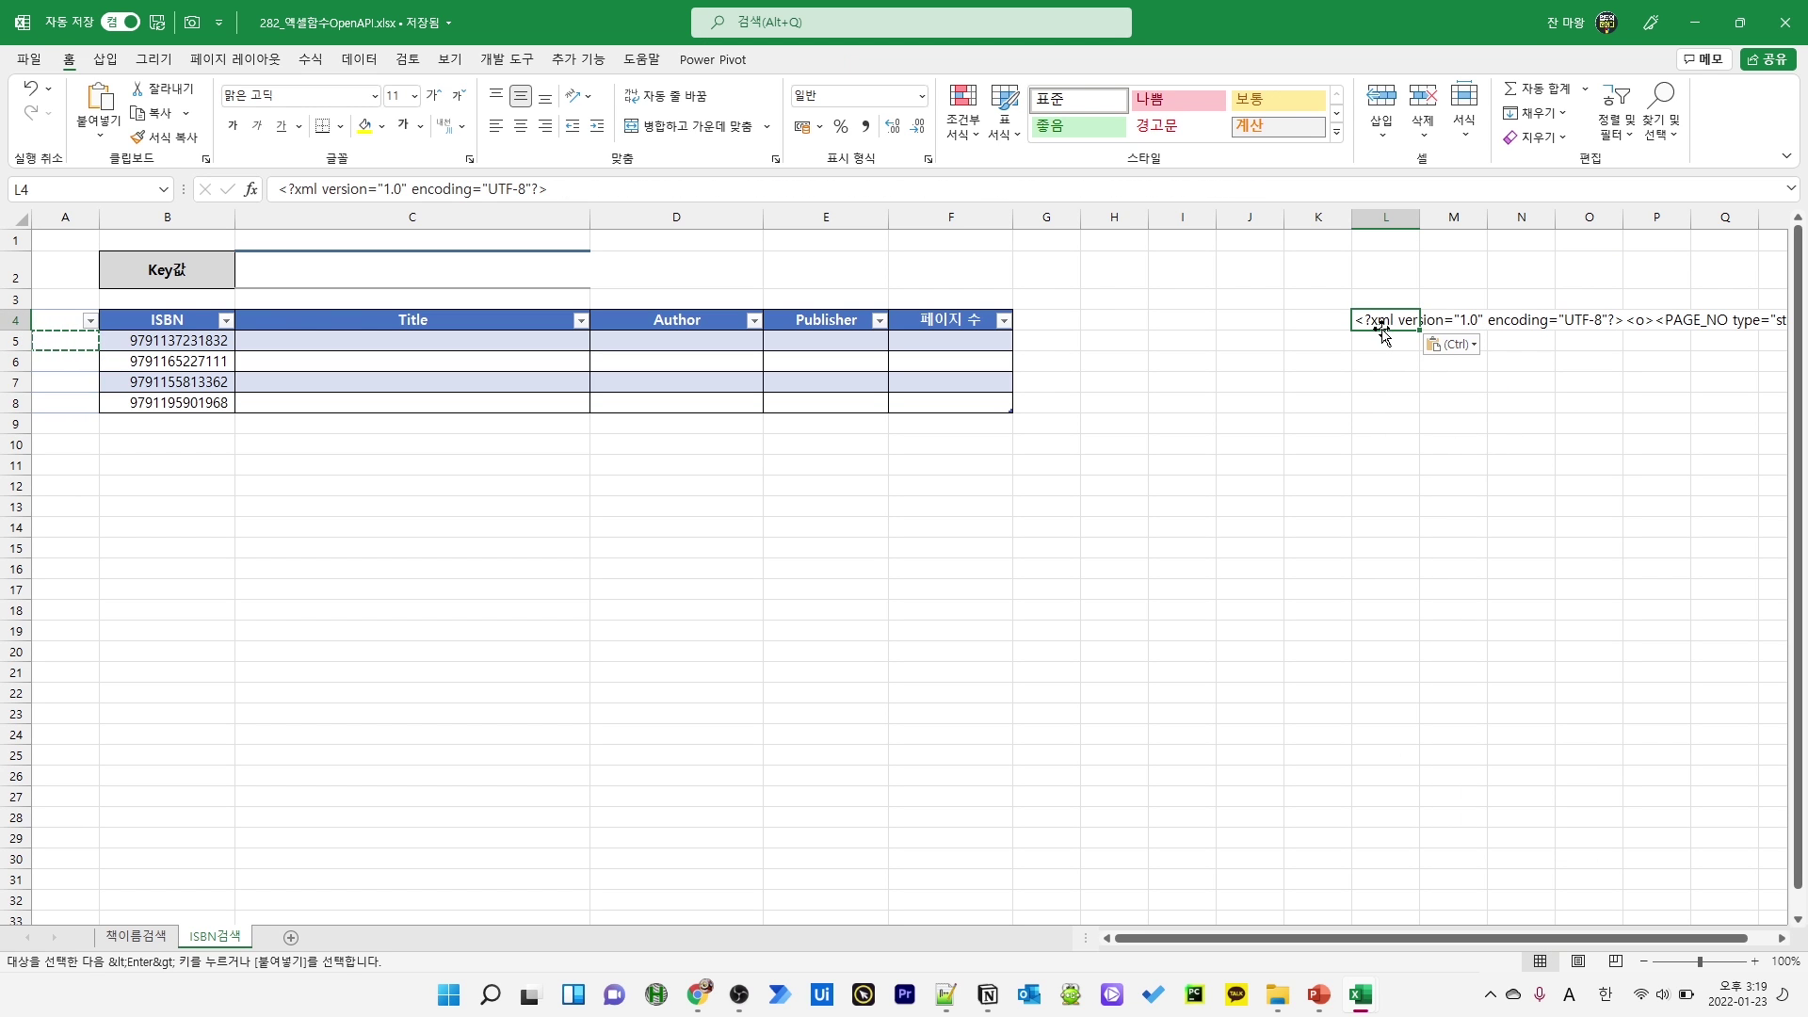
Replace the text in Notepad++ with the XML response from L4, examine its structure and return to the workbook
{"action": "key", "text": "ctrl+c"}
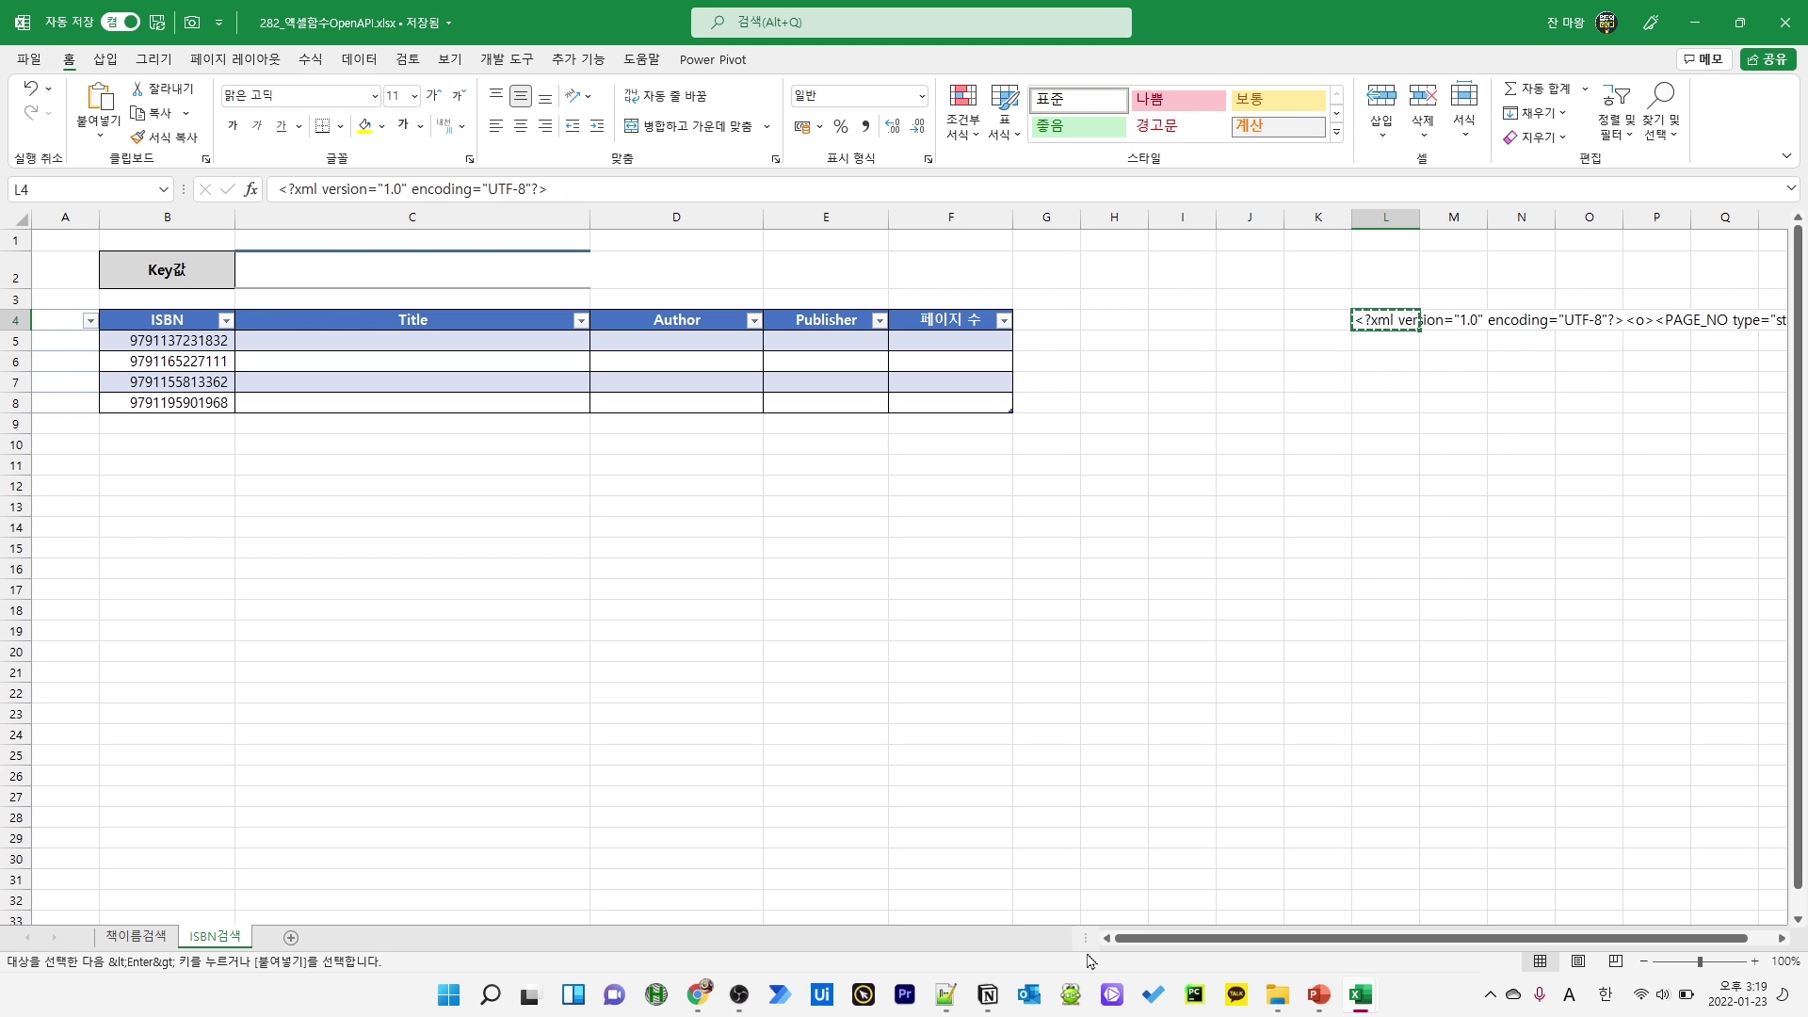
{"action": "left_click", "coordinate": [945, 994]}
{"action": "key", "text": "ctrl+a"}
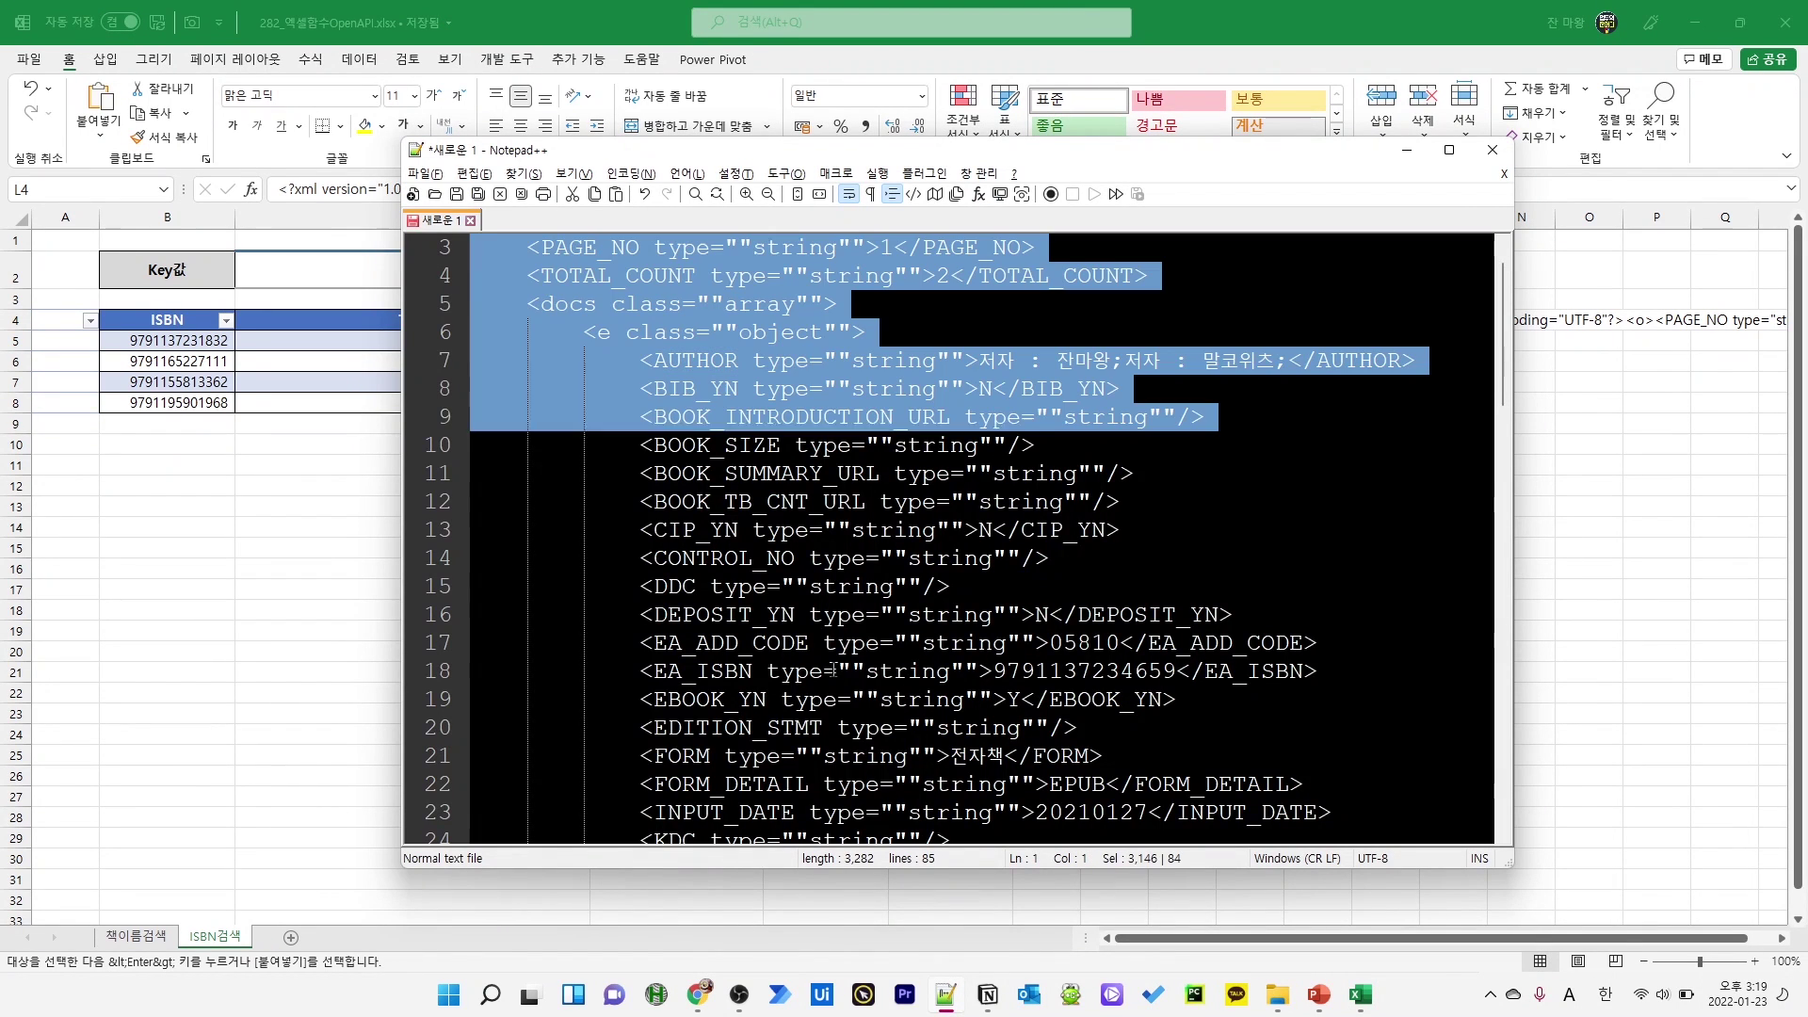
{"action": "key", "text": "ctrl+v"}
{"action": "left_click", "coordinate": [965, 474]}
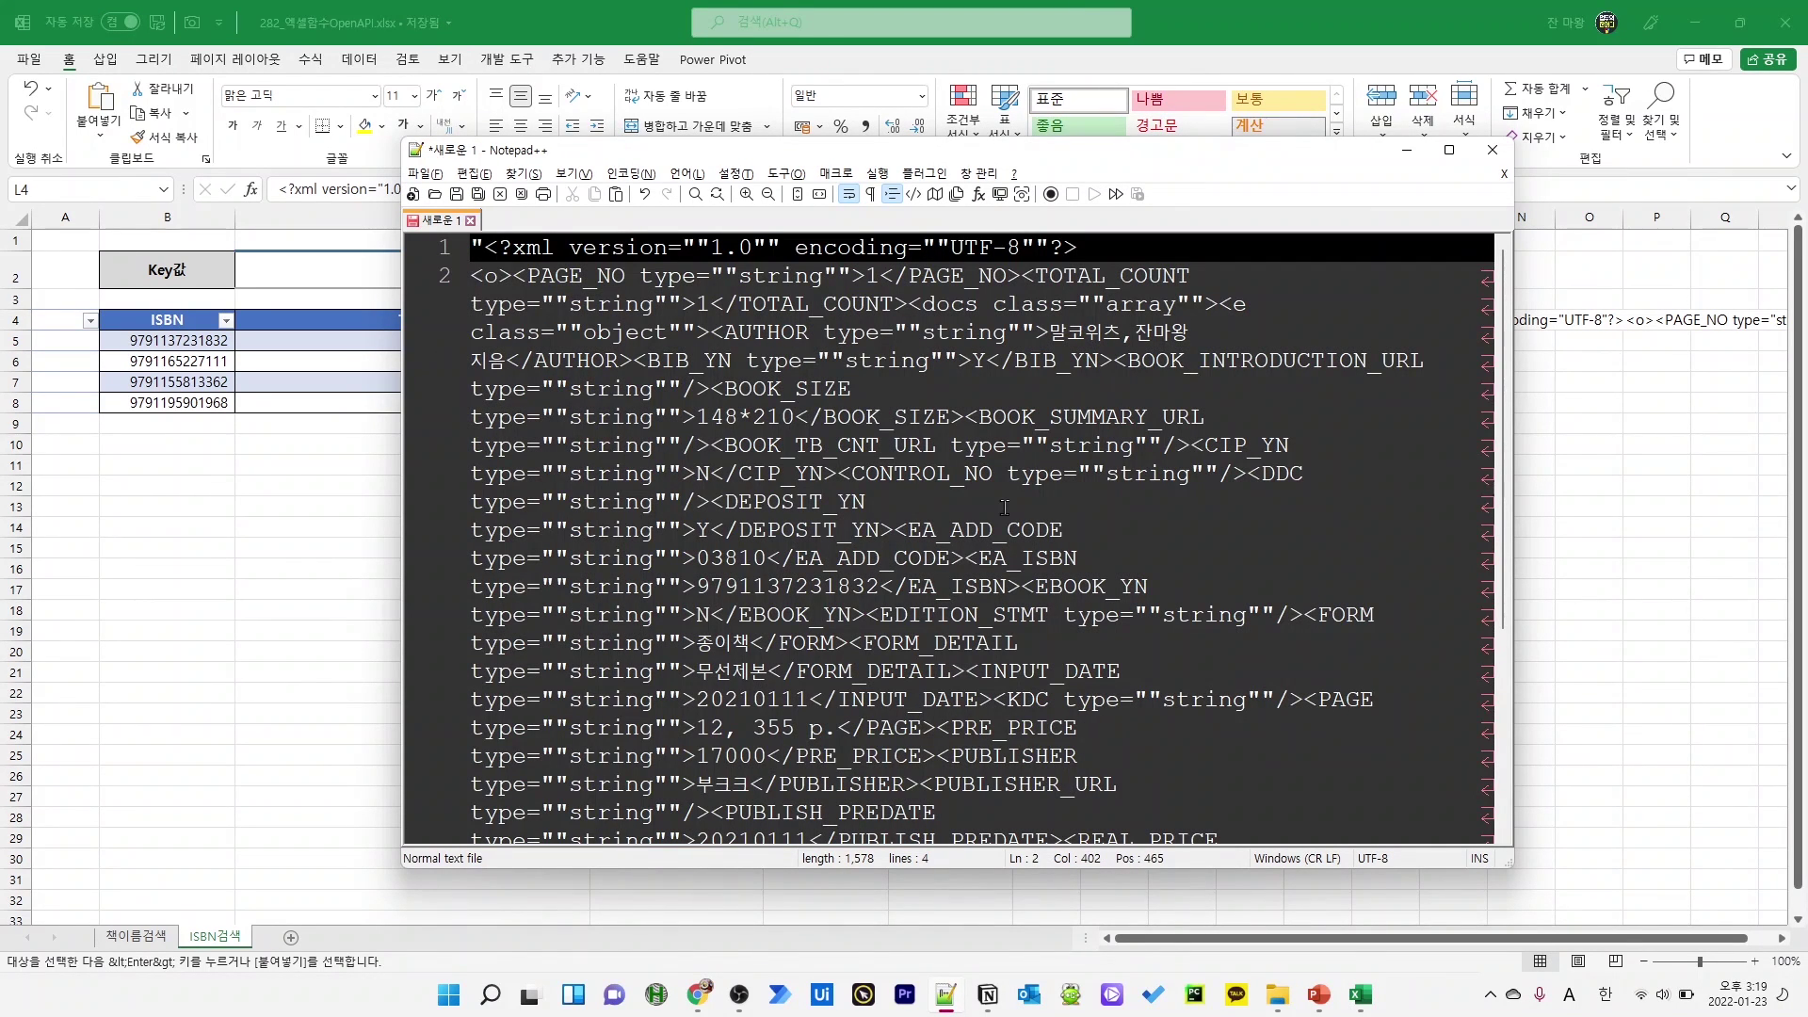
{"action": "left_click", "coordinate": [837, 511]}
{"action": "left_click", "coordinate": [1408, 153]}
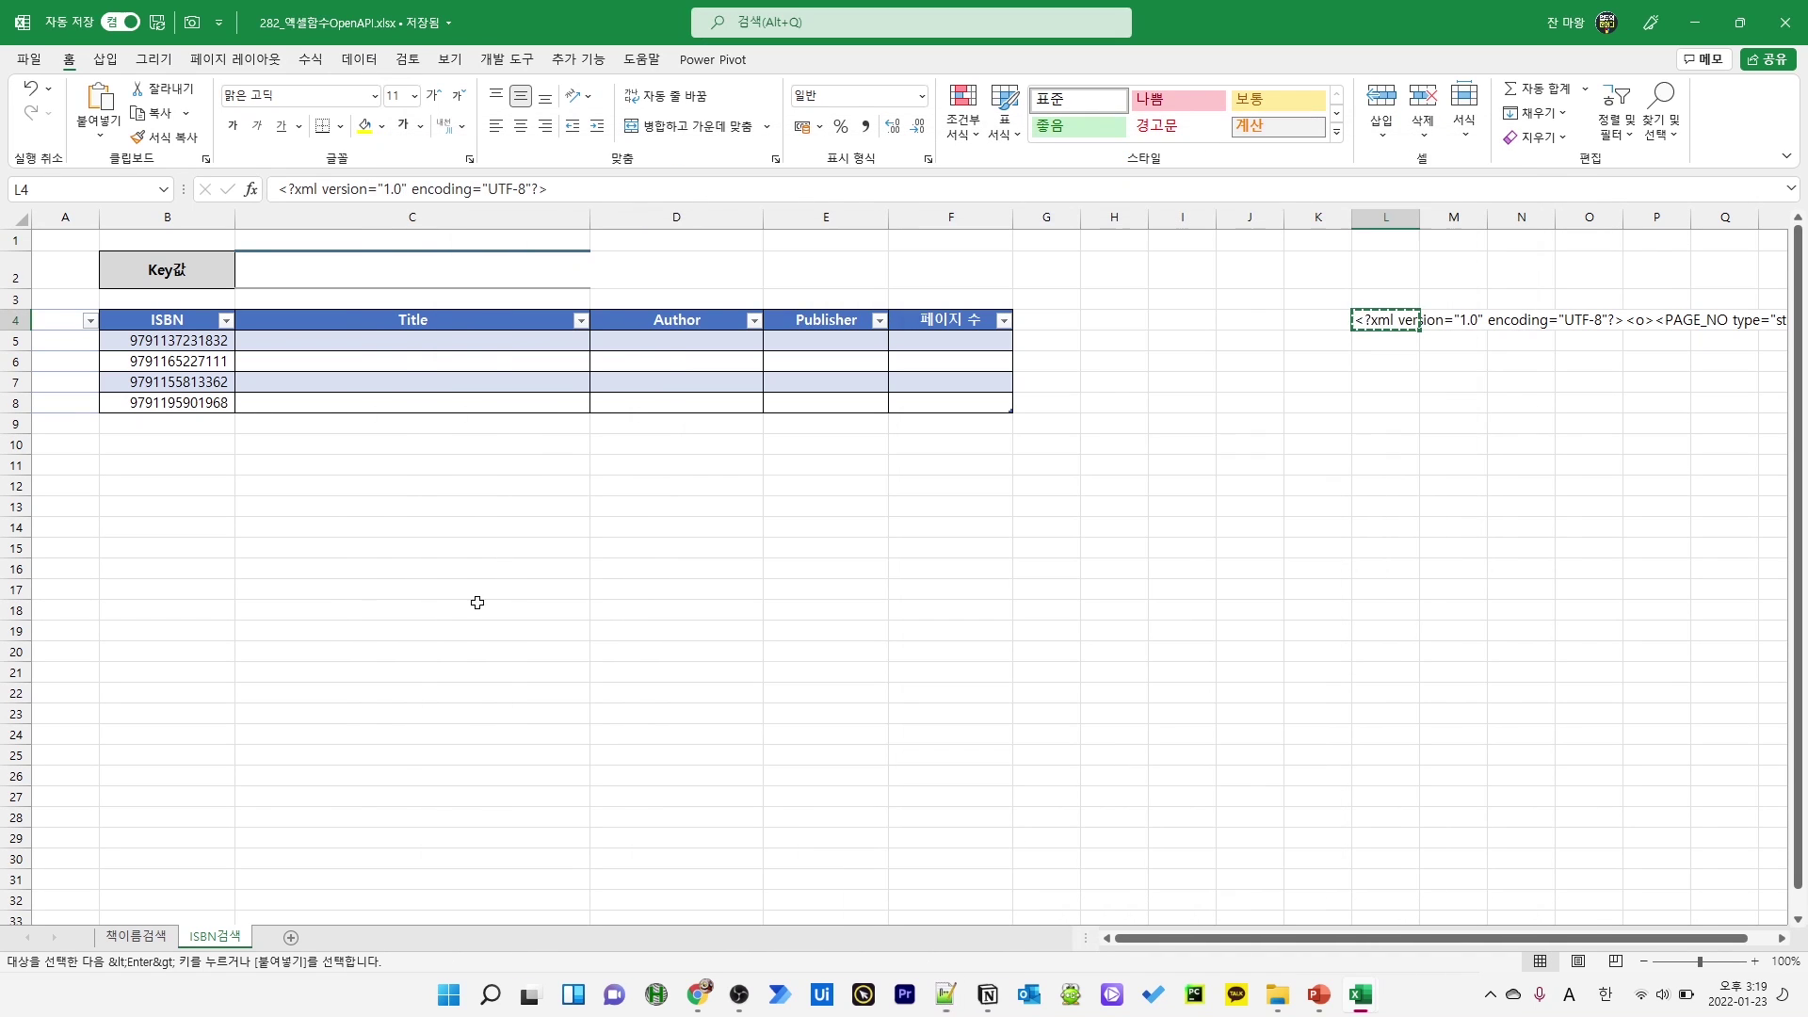
{"action": "left_click", "coordinate": [433, 338]}
{"action": "type", "text": "=fil"}
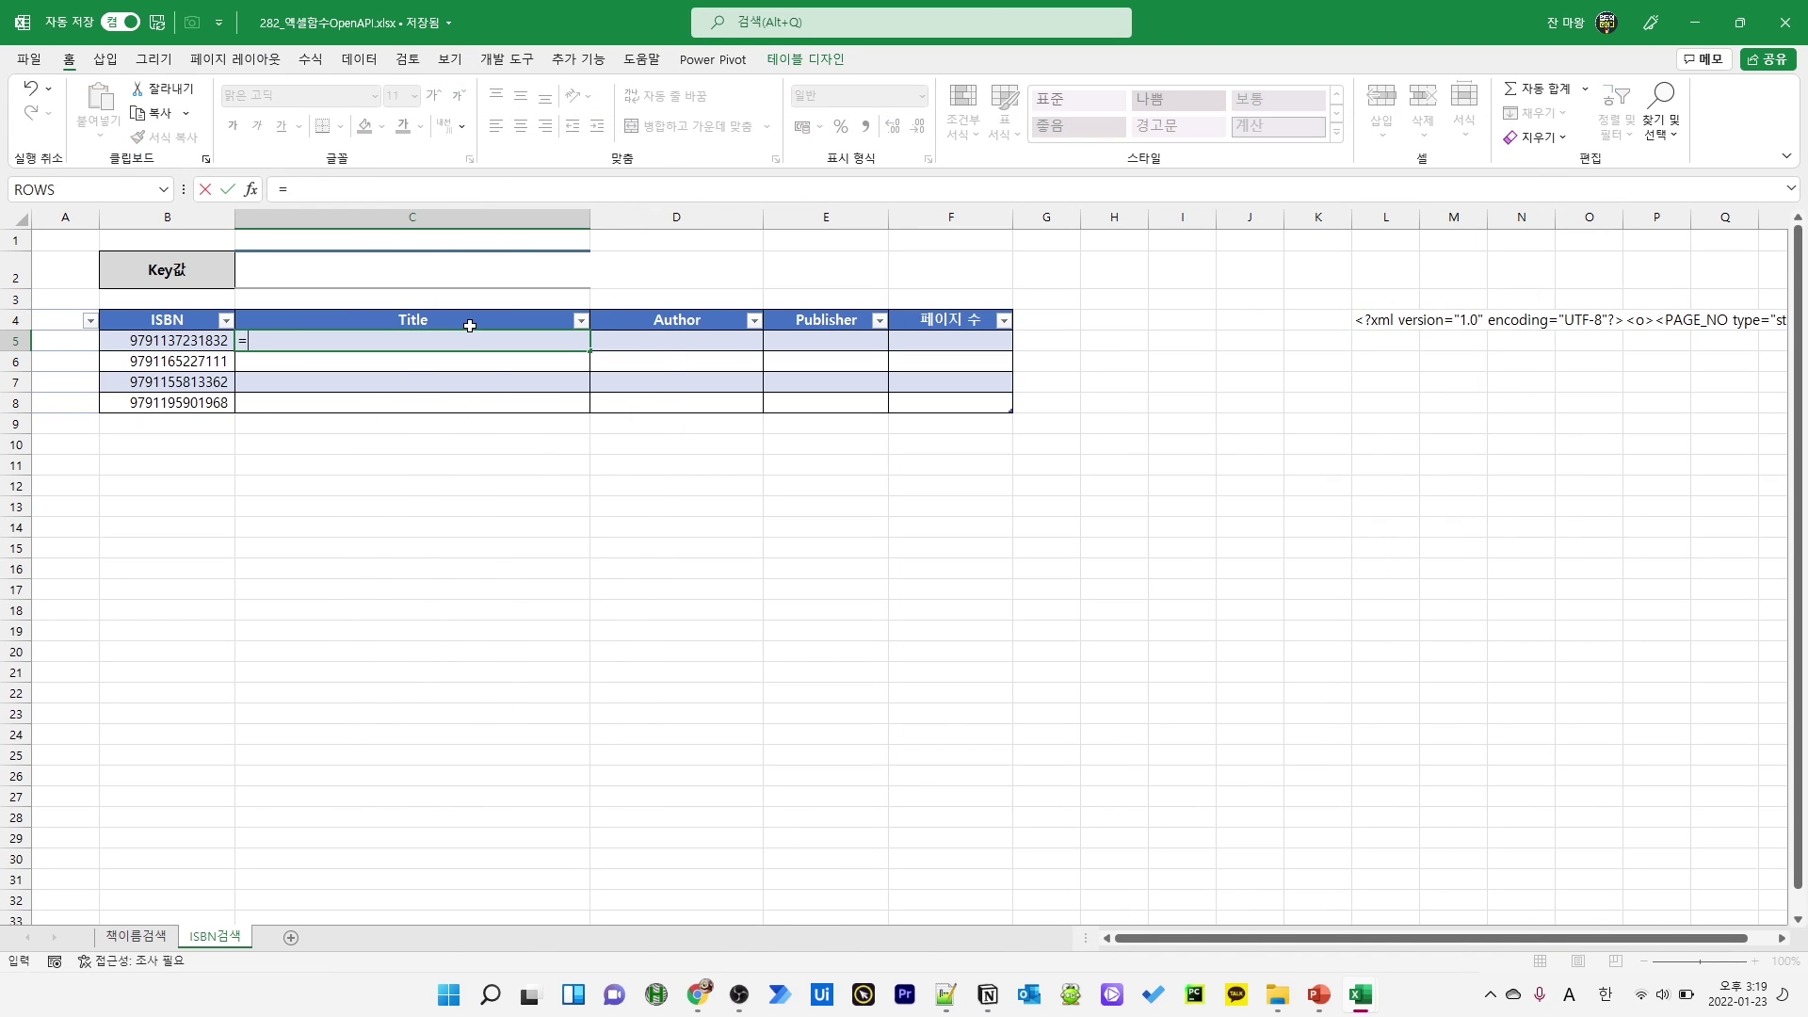
{"action": "key", "text": "Down"}
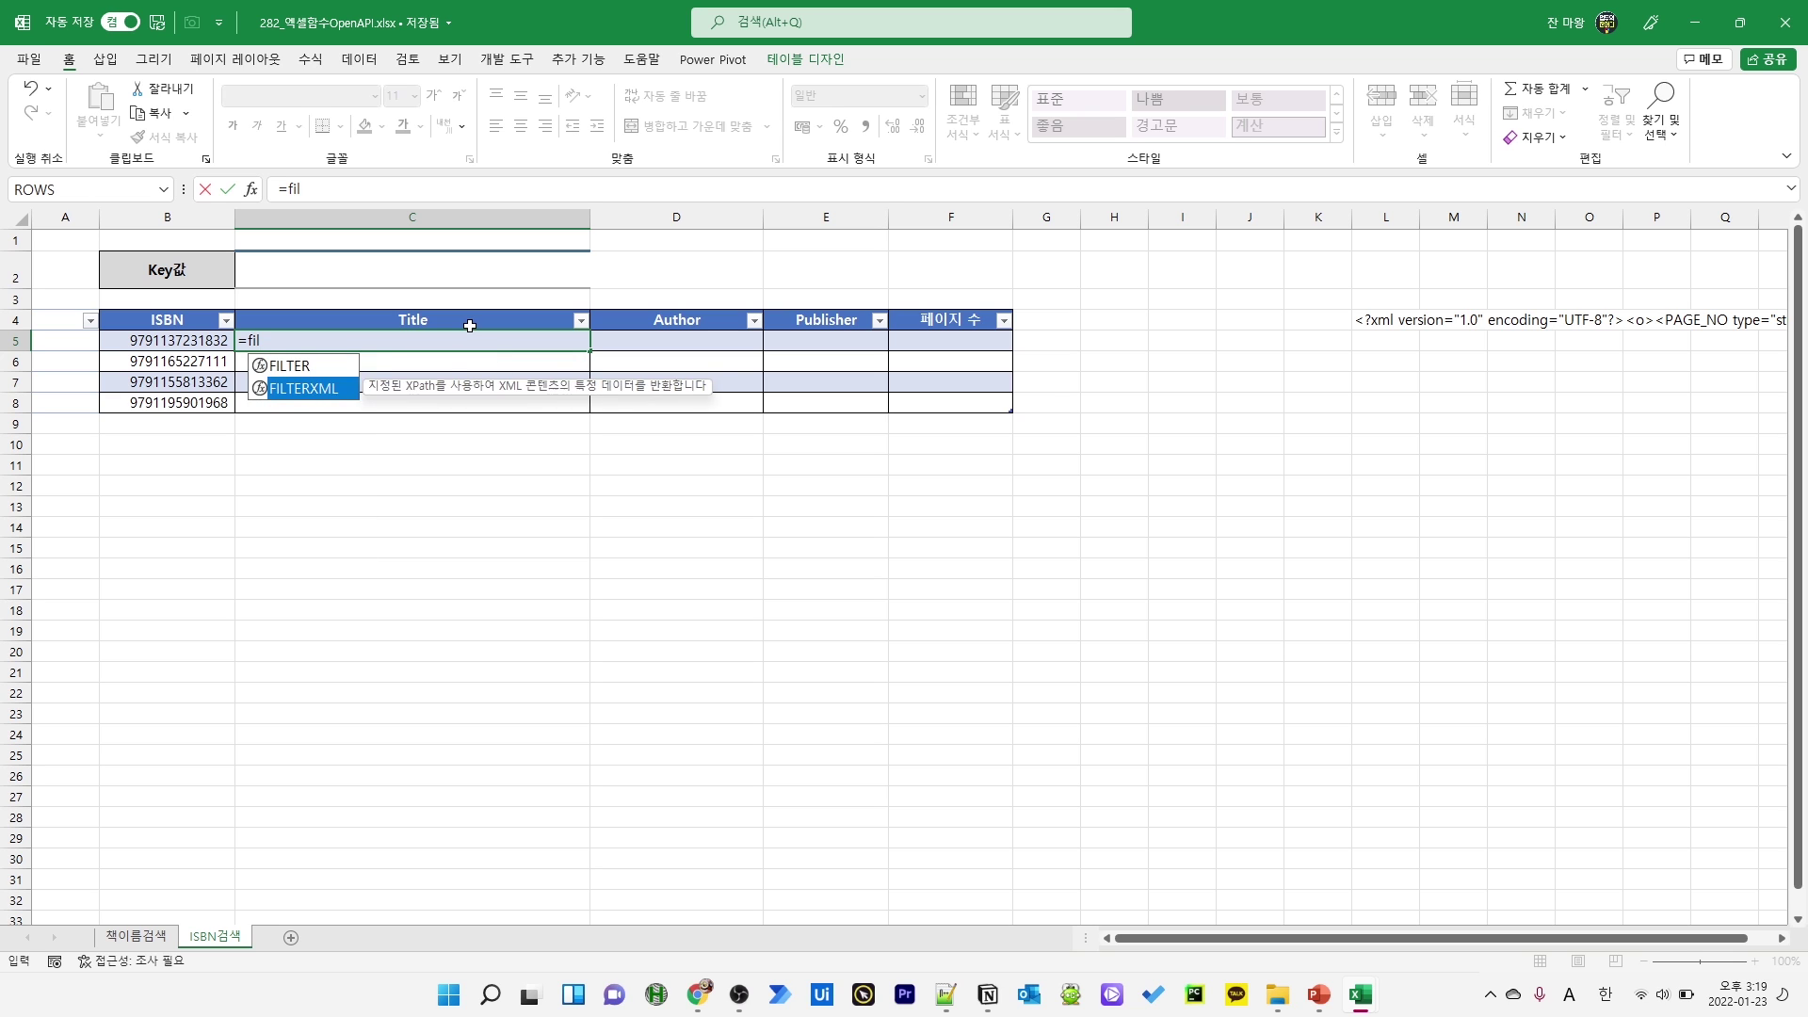
{"action": "key", "text": "Tab"}
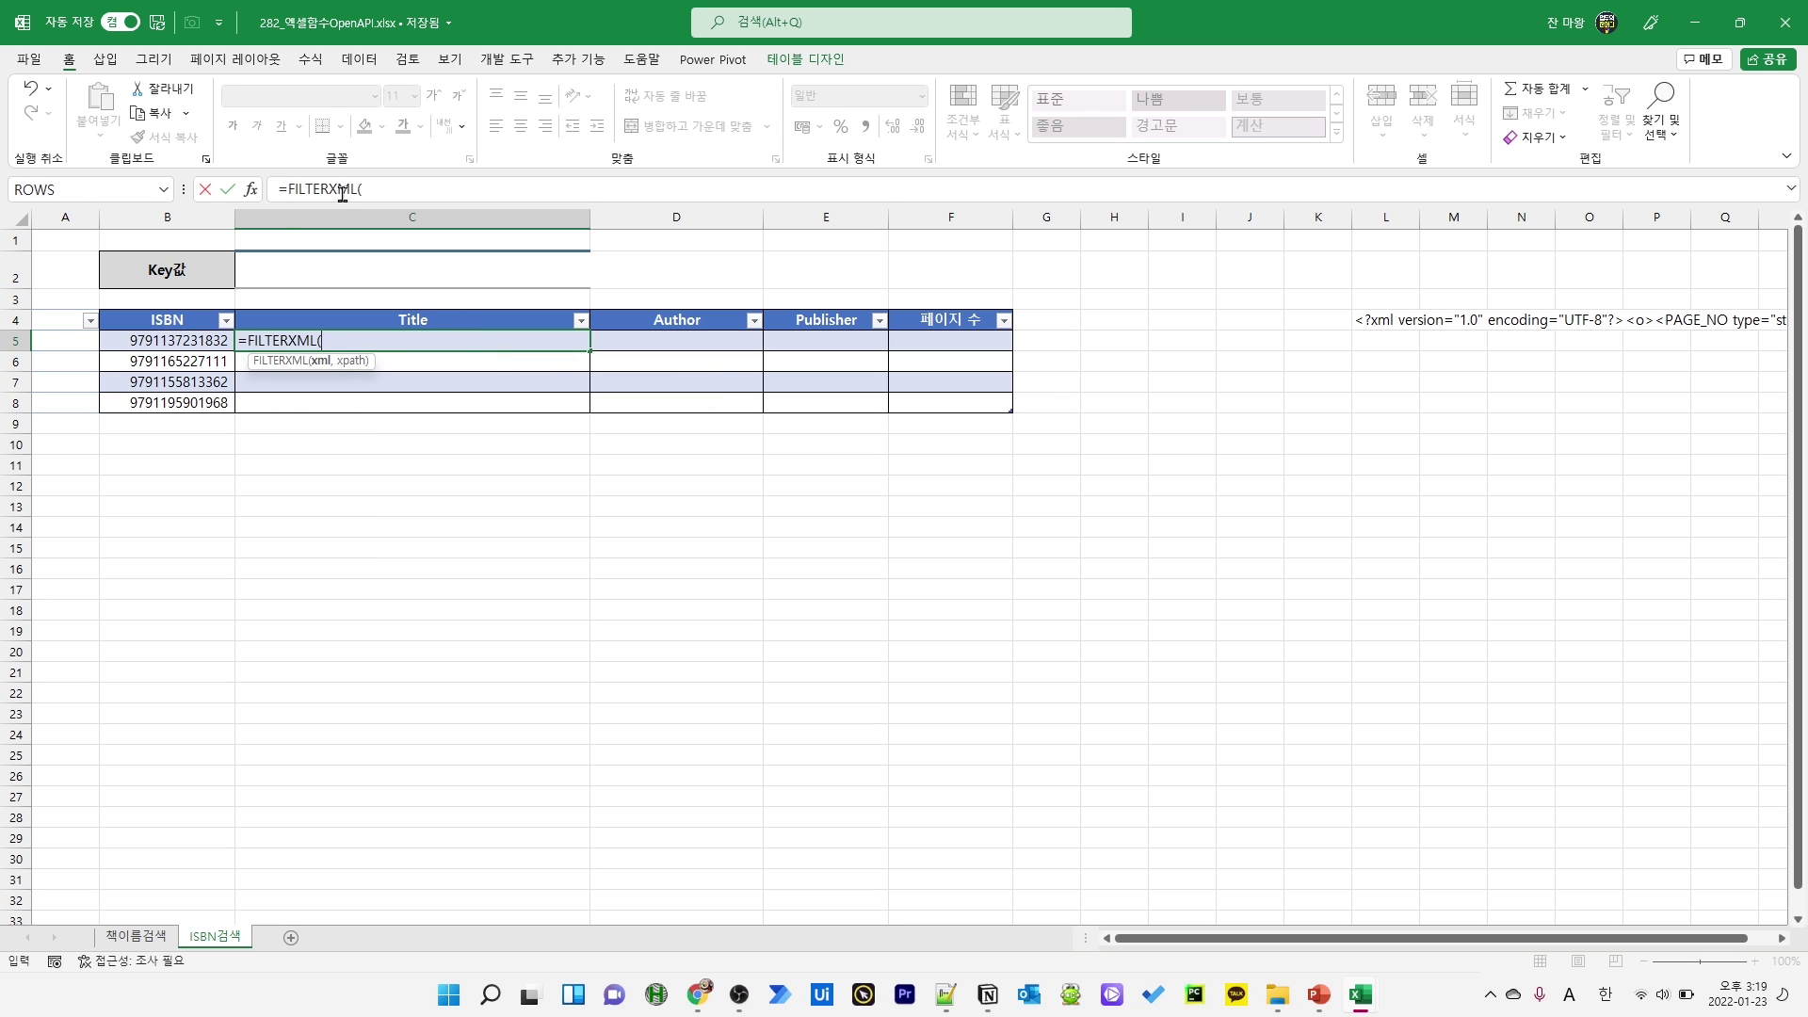
{"action": "left_click", "coordinate": [62, 340]}
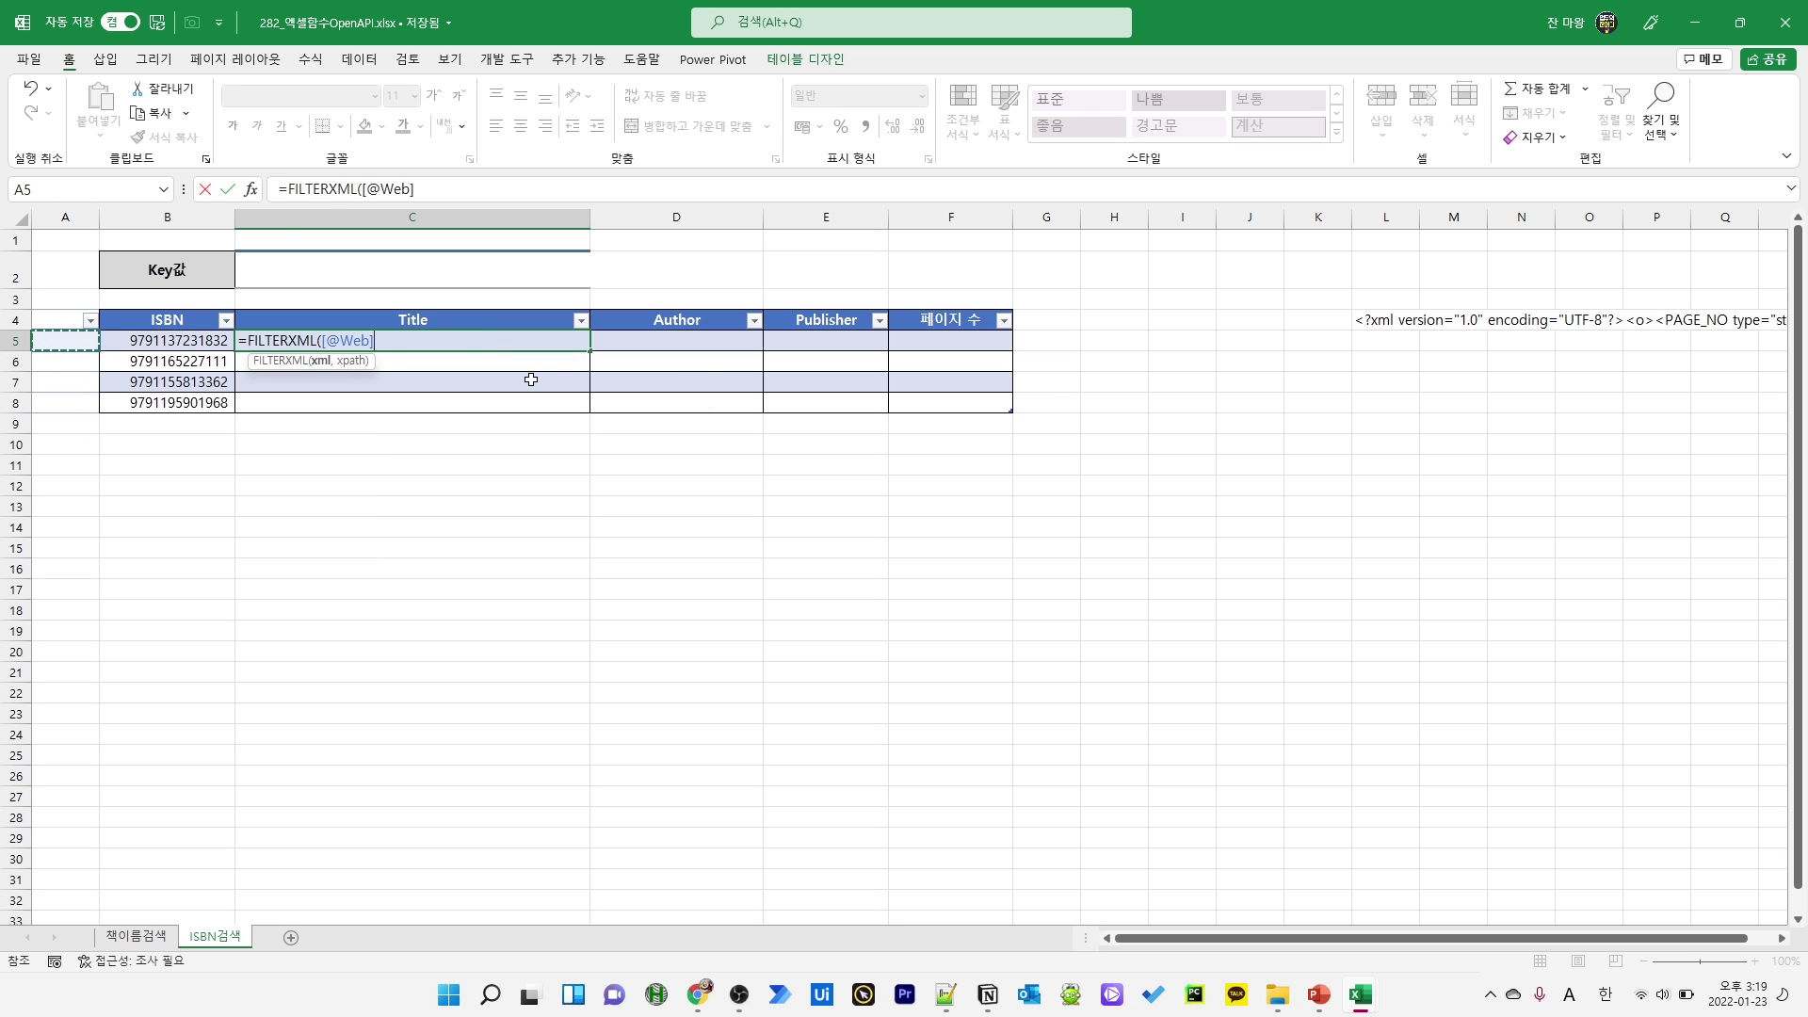
{"action": "type", "text": ",\"//TITLE\""}
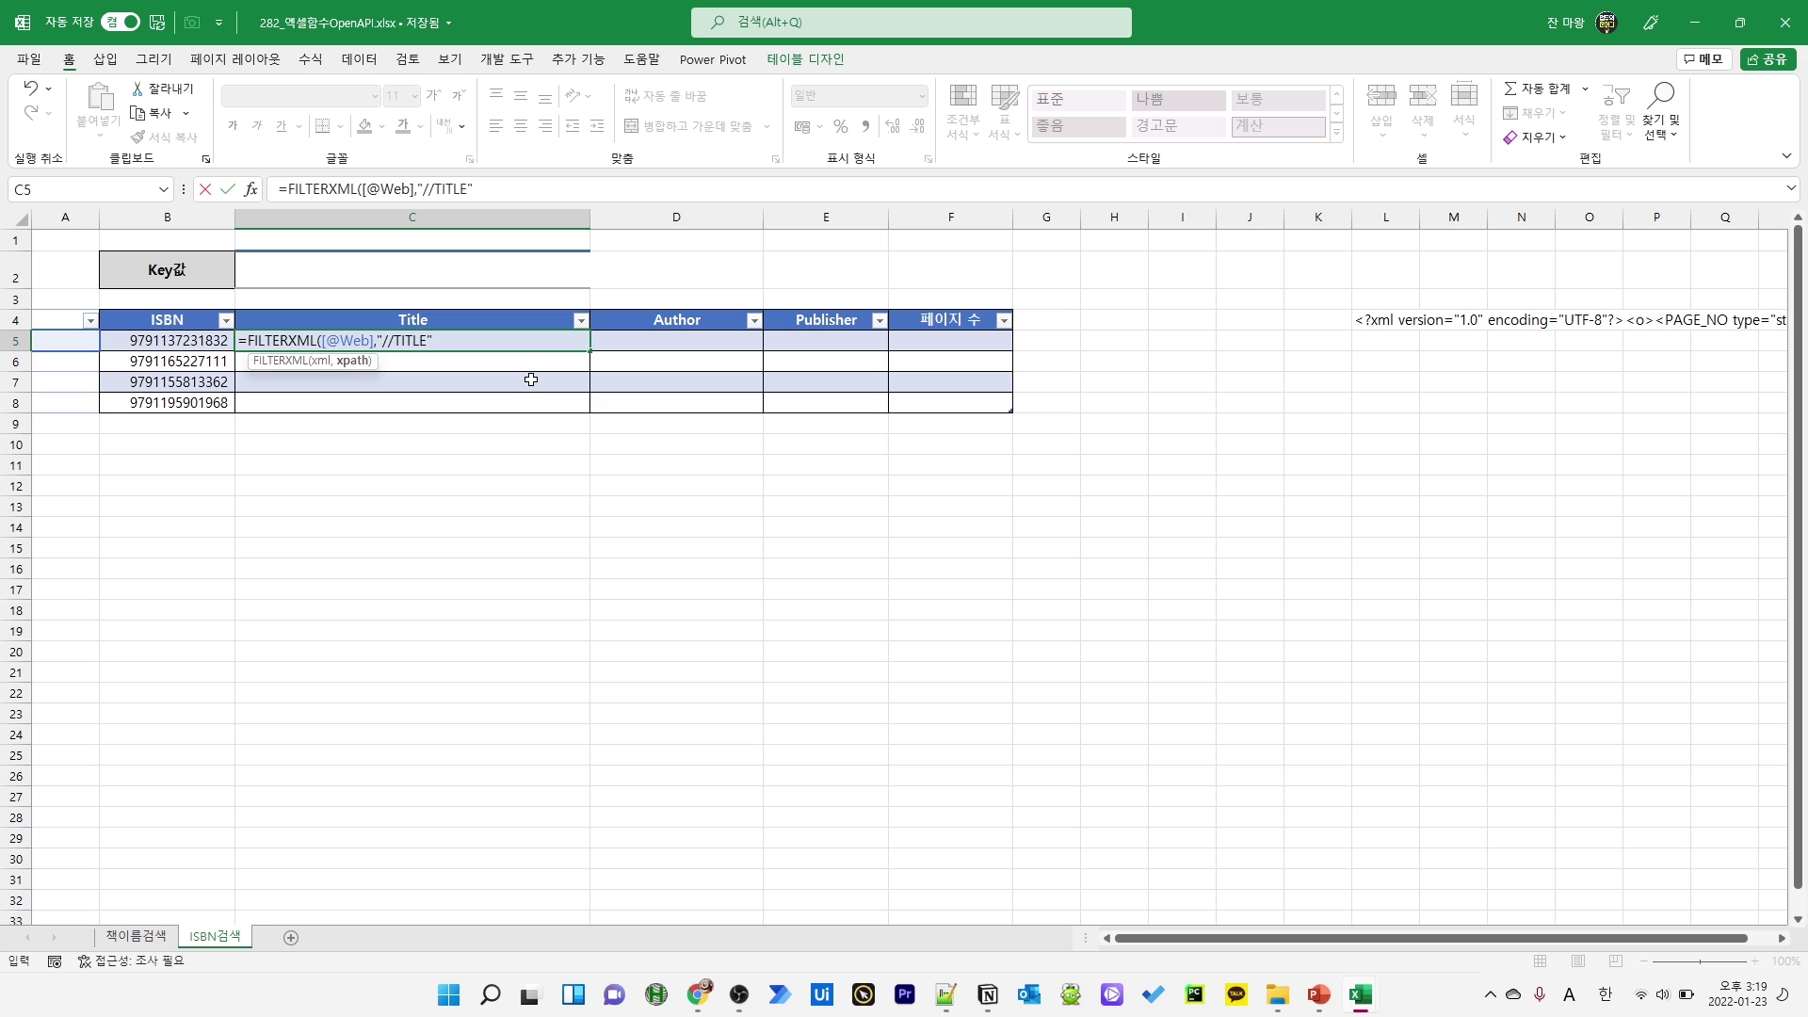
{"action": "key", "text": "Return"}
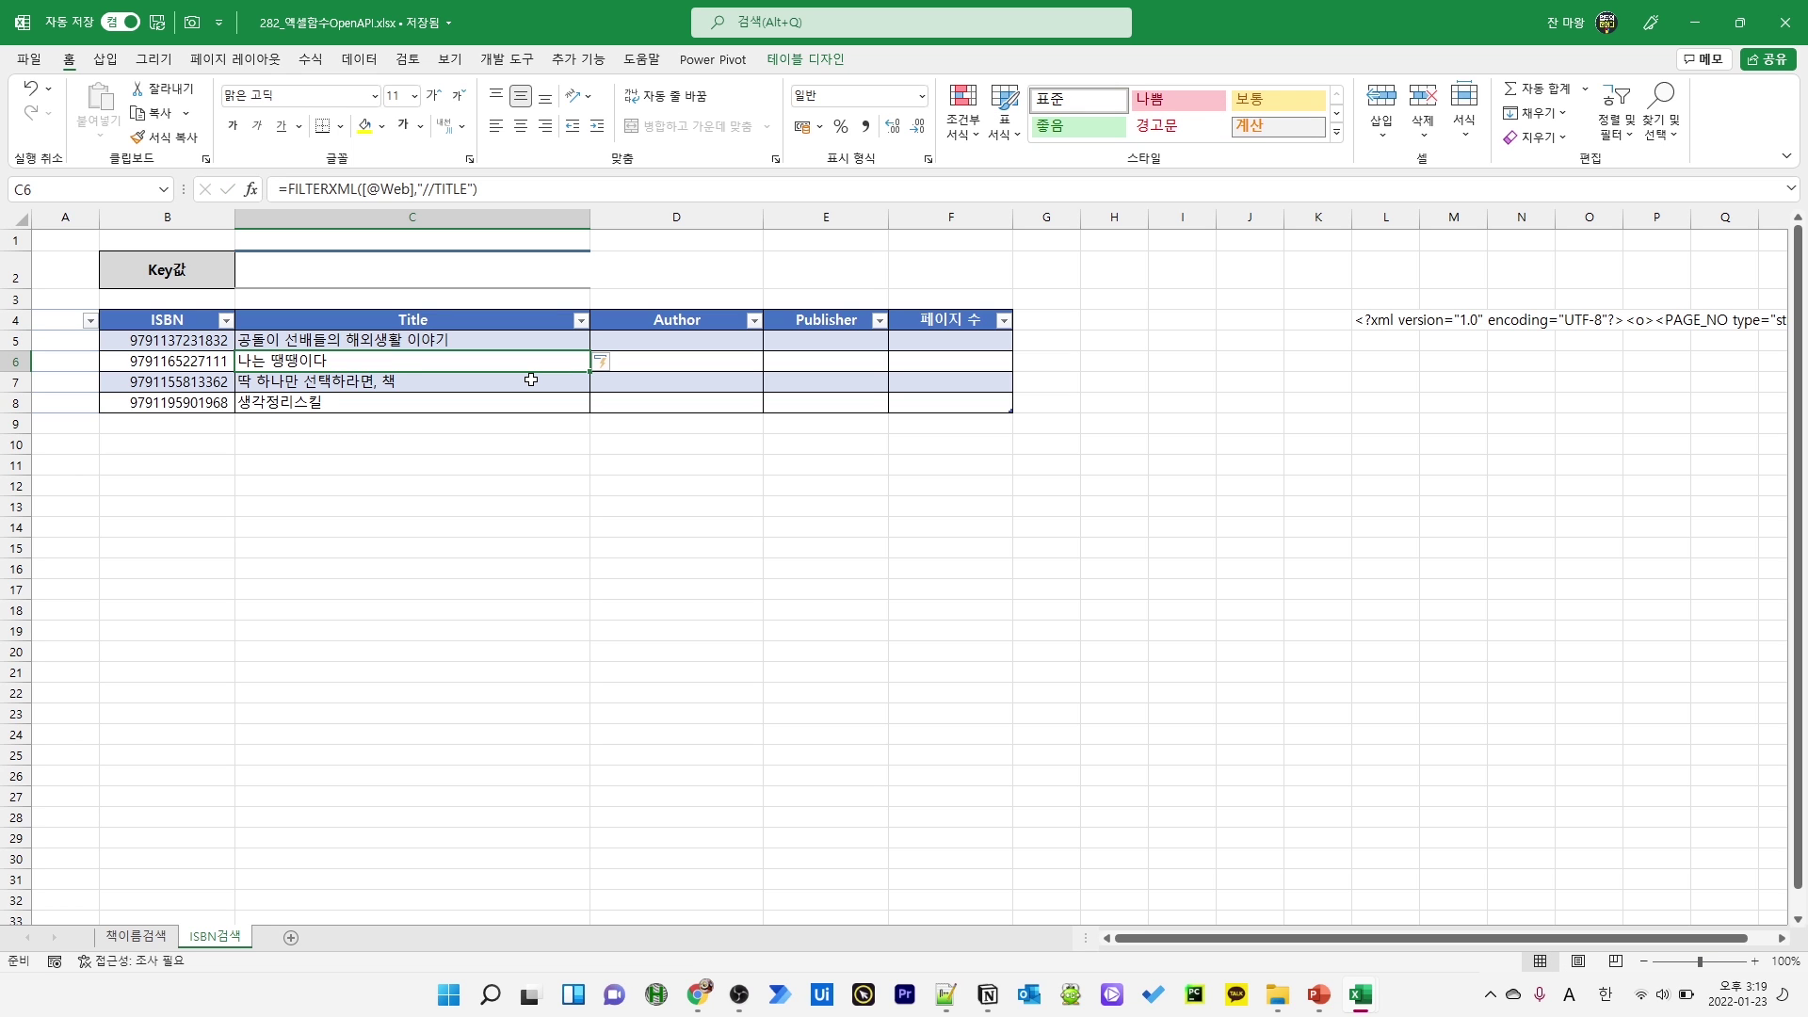
Copy the Title formula text into D5 and change its XPath to //AUTHOR for the Author column
{"action": "left_click", "coordinate": [507, 341]}
{"action": "left_click", "coordinate": [517, 189]}
{"action": "left_click_drag", "start_coordinate": [517, 190], "coordinate": [95, 172]}
{"action": "key", "text": "ctrl+c"}
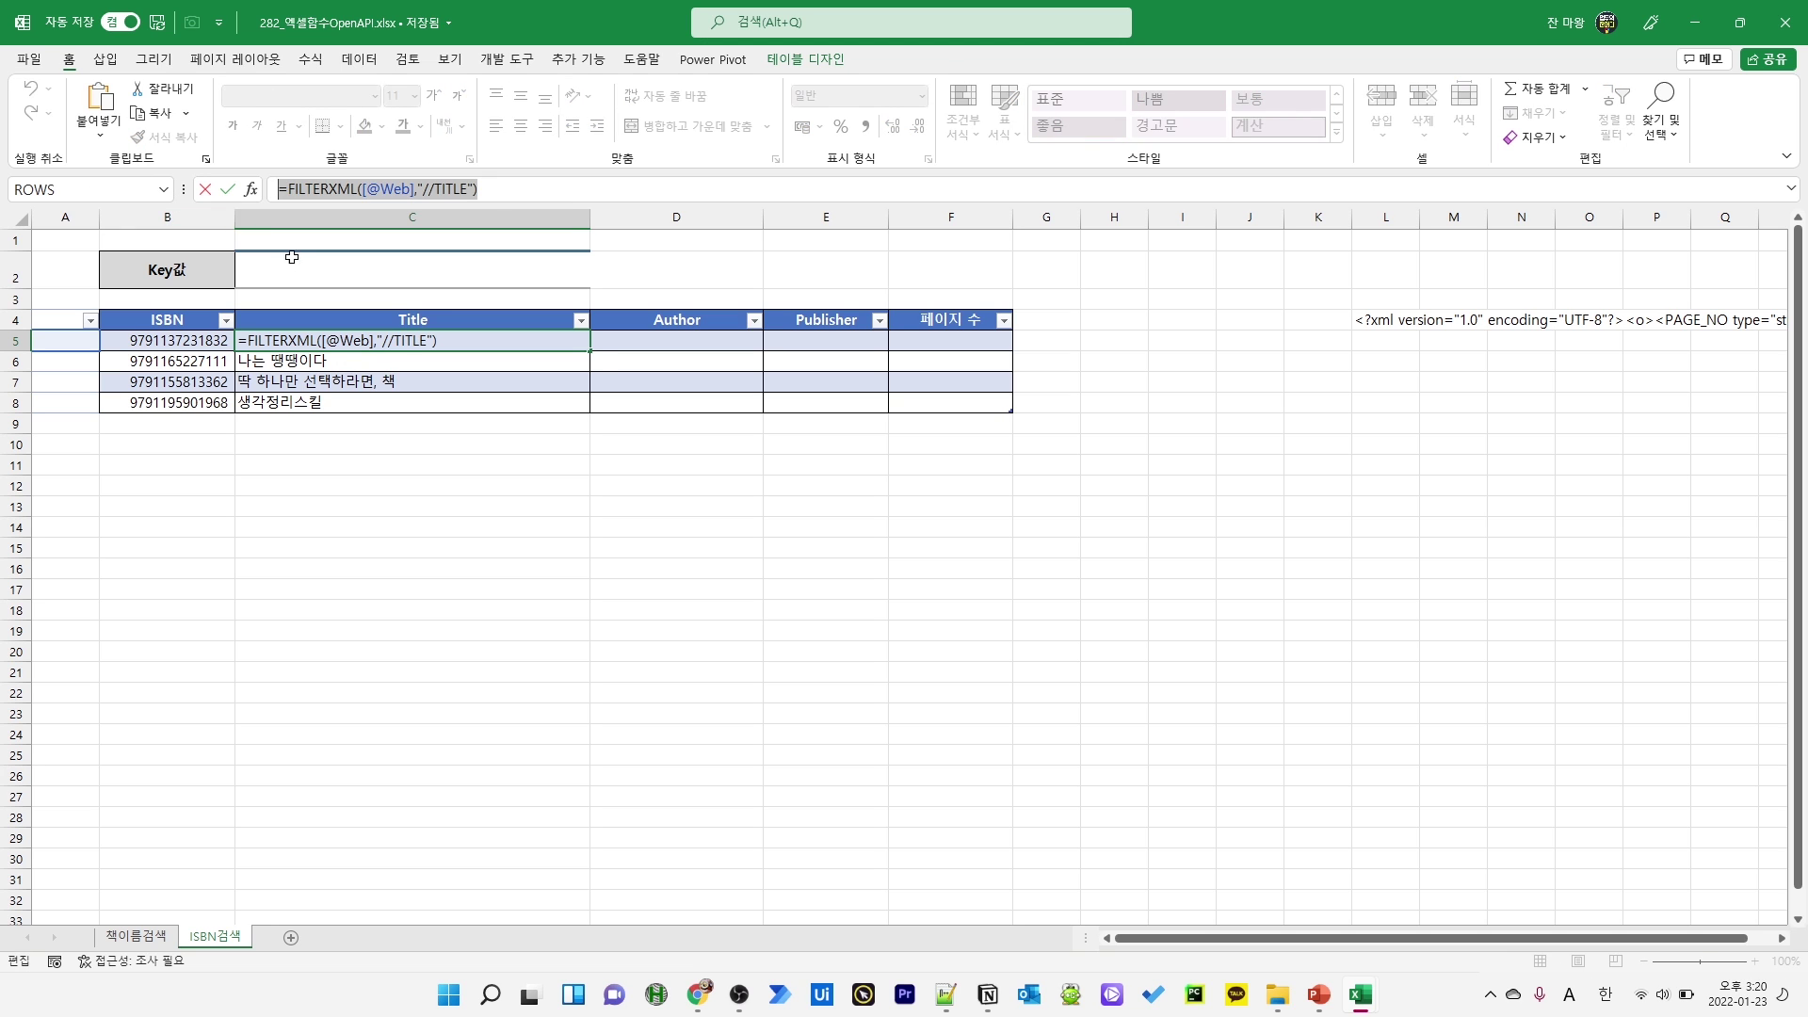
{"action": "left_click", "coordinate": [639, 340]}
{"action": "key", "text": "ctrl+v"}
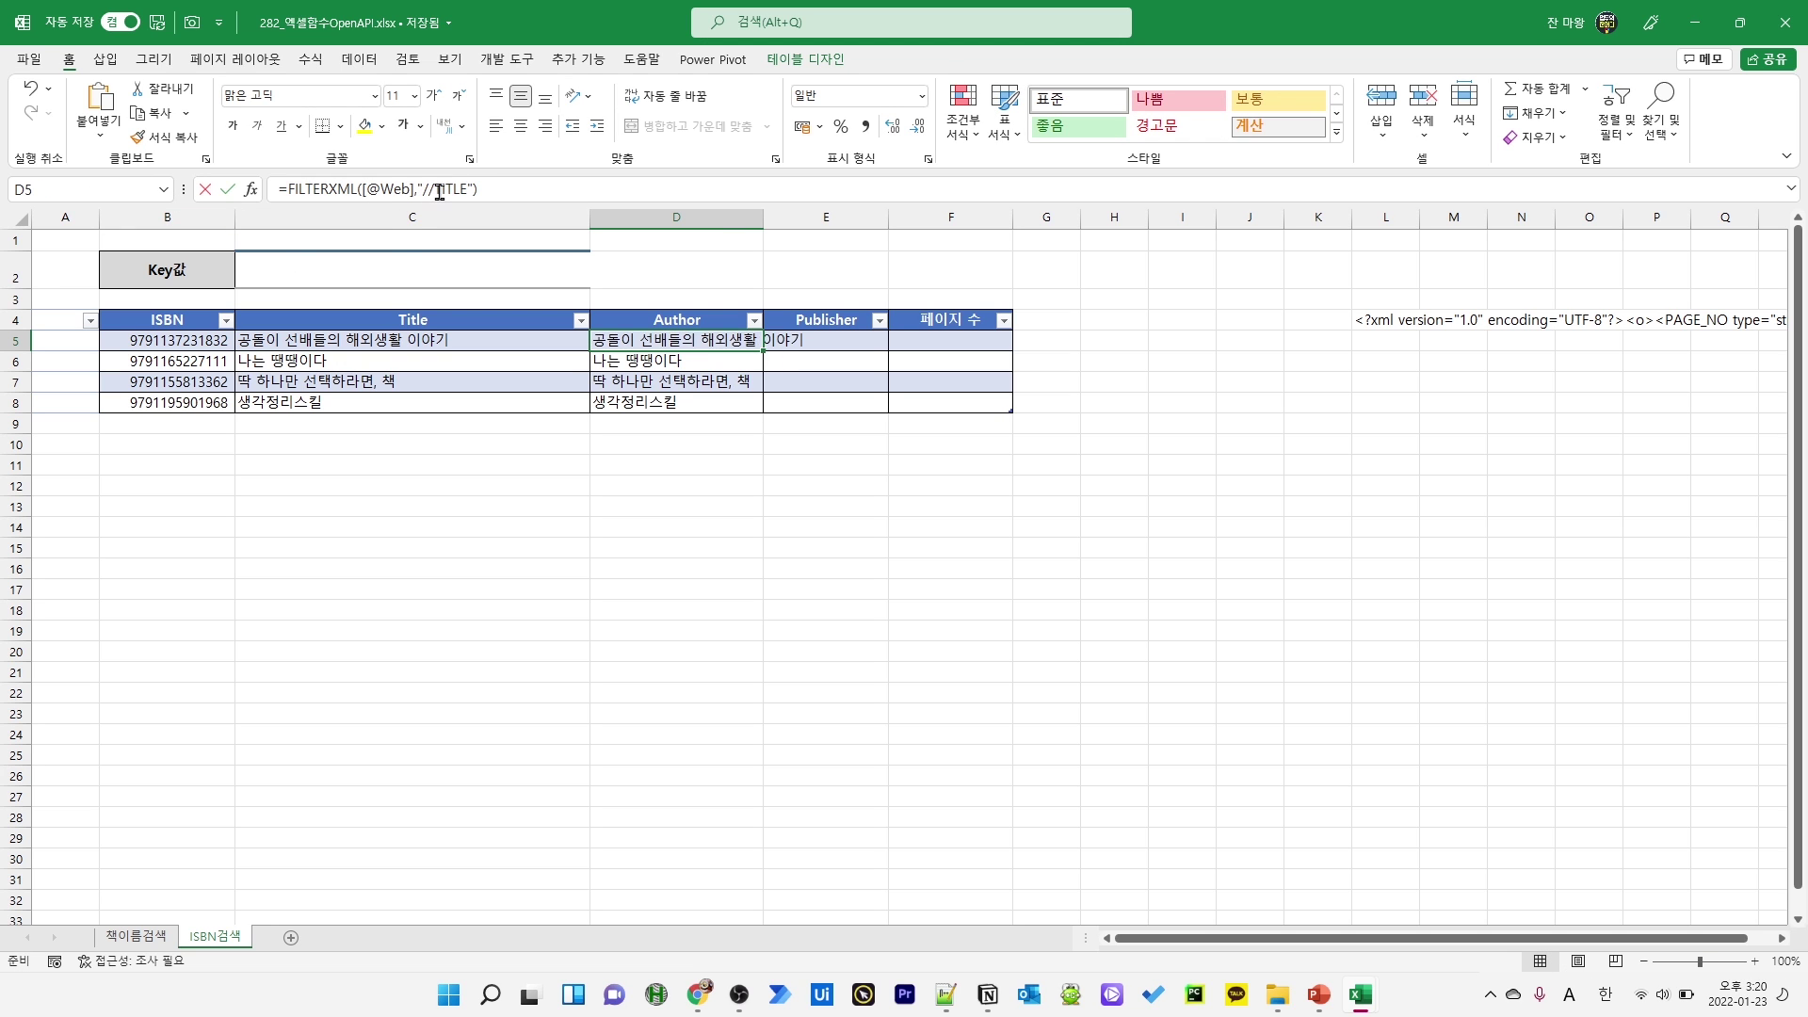
{"action": "double_click", "coordinate": [452, 189]}
{"action": "type", "text": "AUTHOR"}
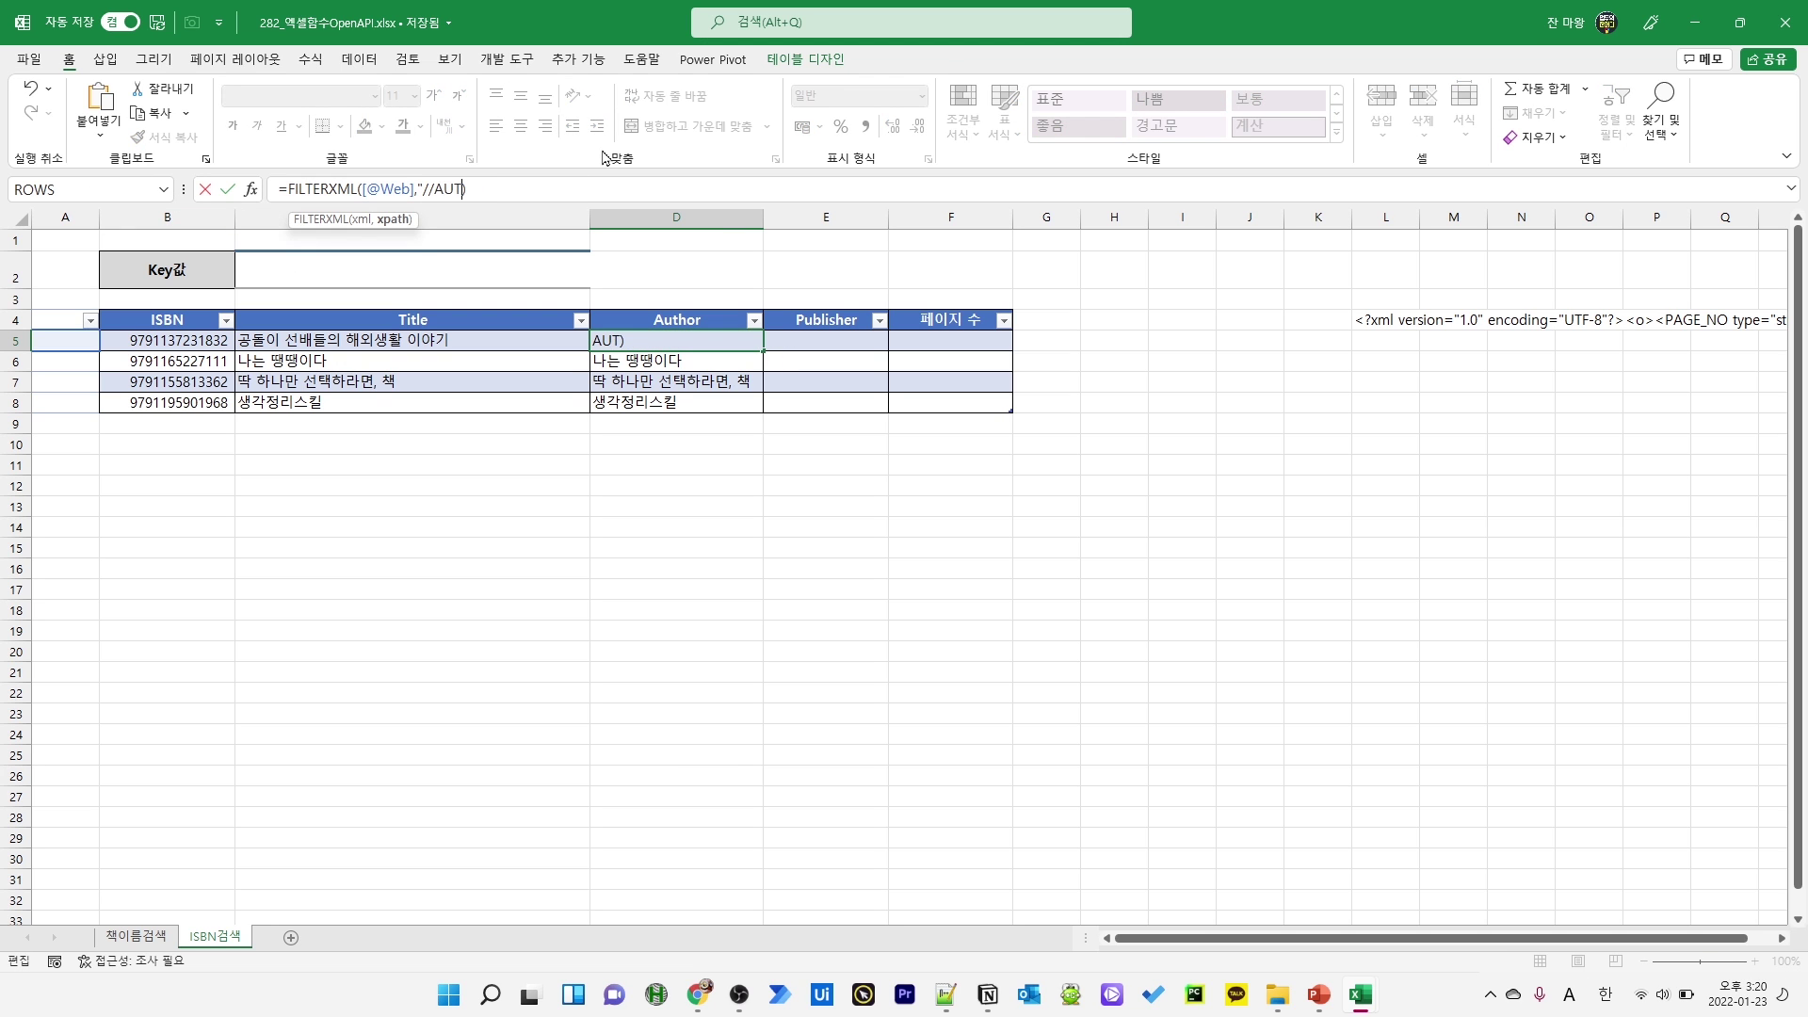
{"action": "key", "text": "Tab"}
{"action": "left_click", "coordinate": [528, 192]}
{"action": "type", "text": "P"}
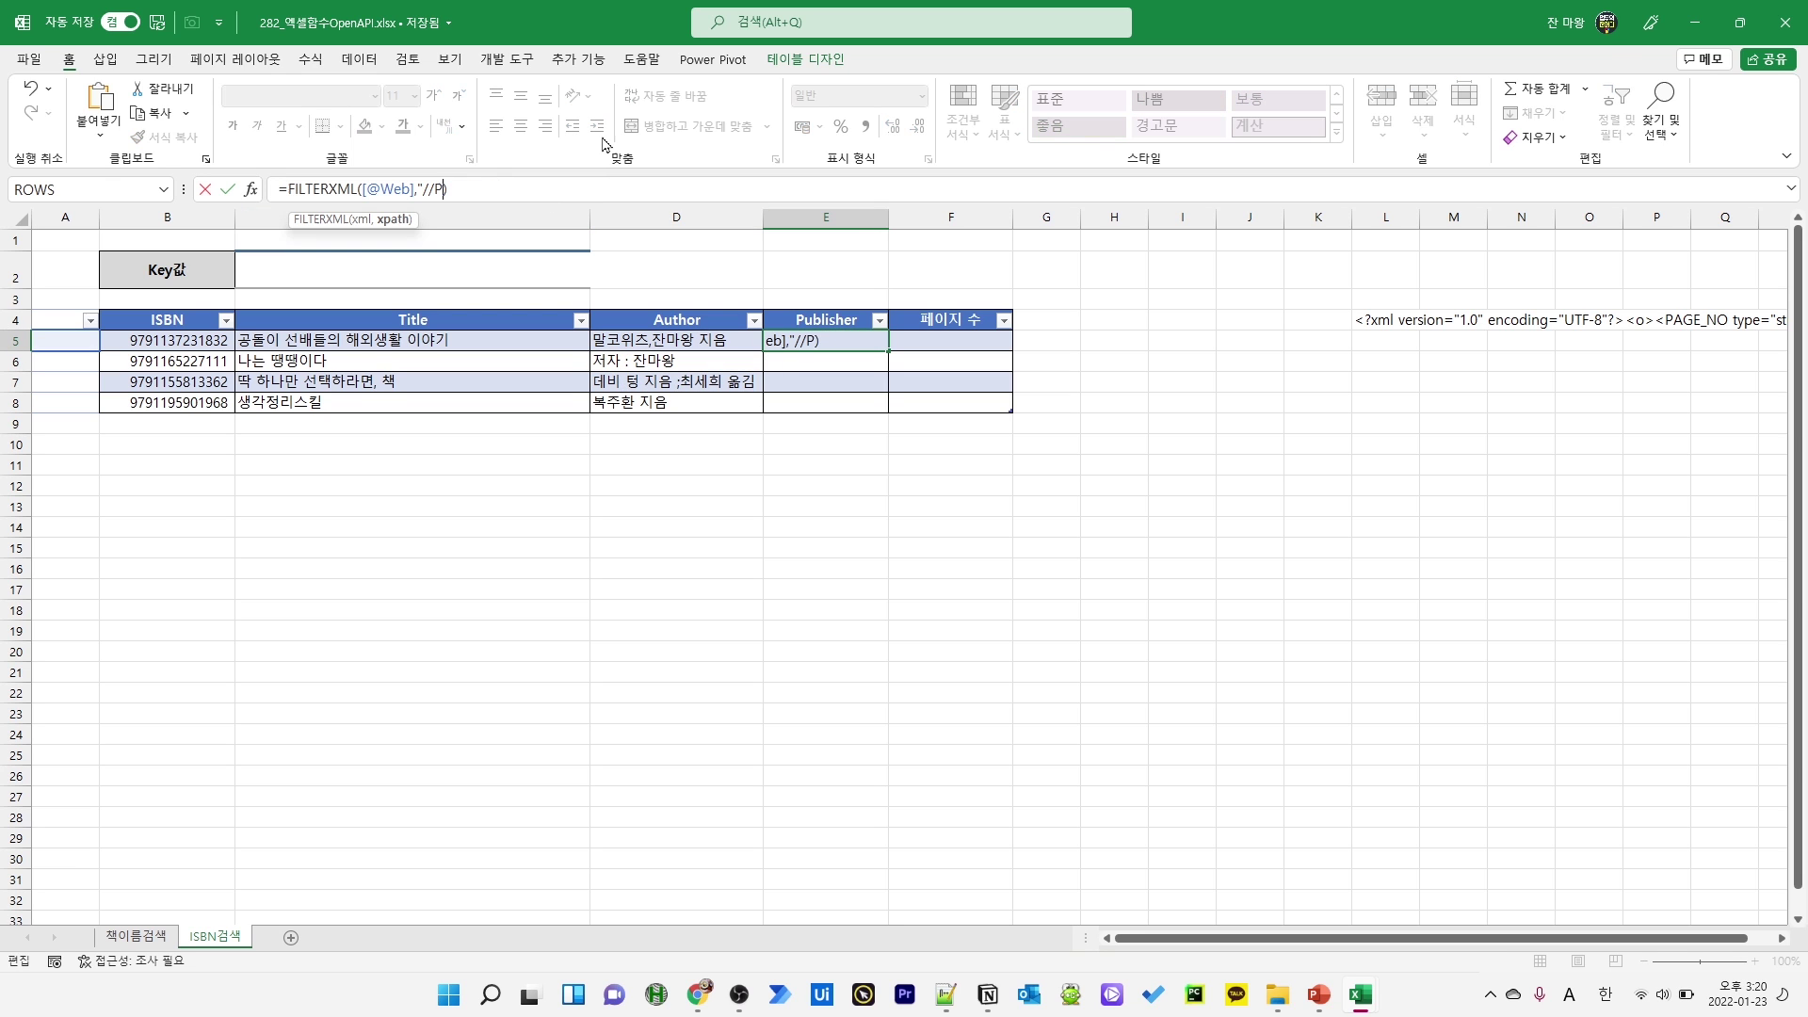
{"action": "type", "text": "UBLI"}
{"action": "type", "text": "SHER\""}
{"action": "key", "text": "Return"}
{"action": "left_click", "coordinate": [951, 340]}
{"action": "left_click", "coordinate": [361, 187]}
{"action": "type", "text": "=iferror("}
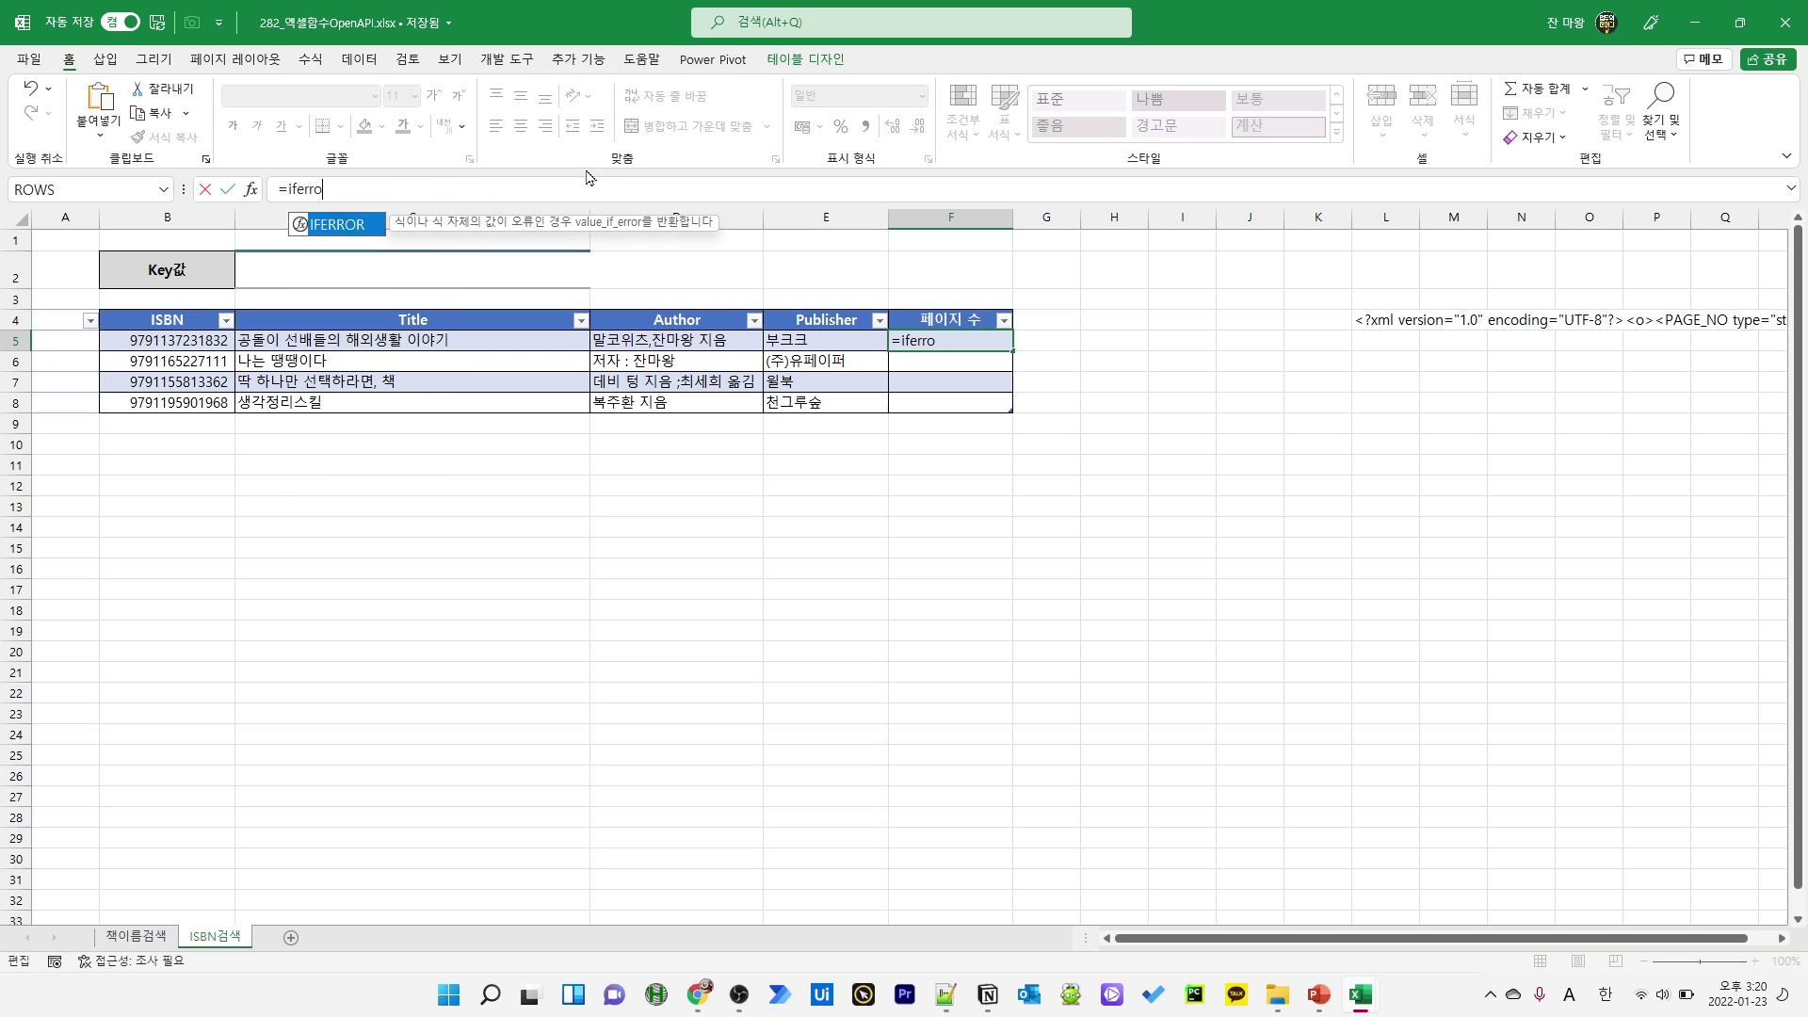
{"action": "key", "text": "ctrl+v"}
{"action": "key", "text": "Left"}
{"action": "key", "text": "BackSpace"}
{"action": "key", "text": "BackSpace"}
{"action": "key", "text": "BackSpace"}
{"action": "key", "text": "BackSpace"}
{"action": "key", "text": "BackSpace"}
{"action": "key", "text": "BackSpace"}
{"action": "type", "text": "PAGE\""}
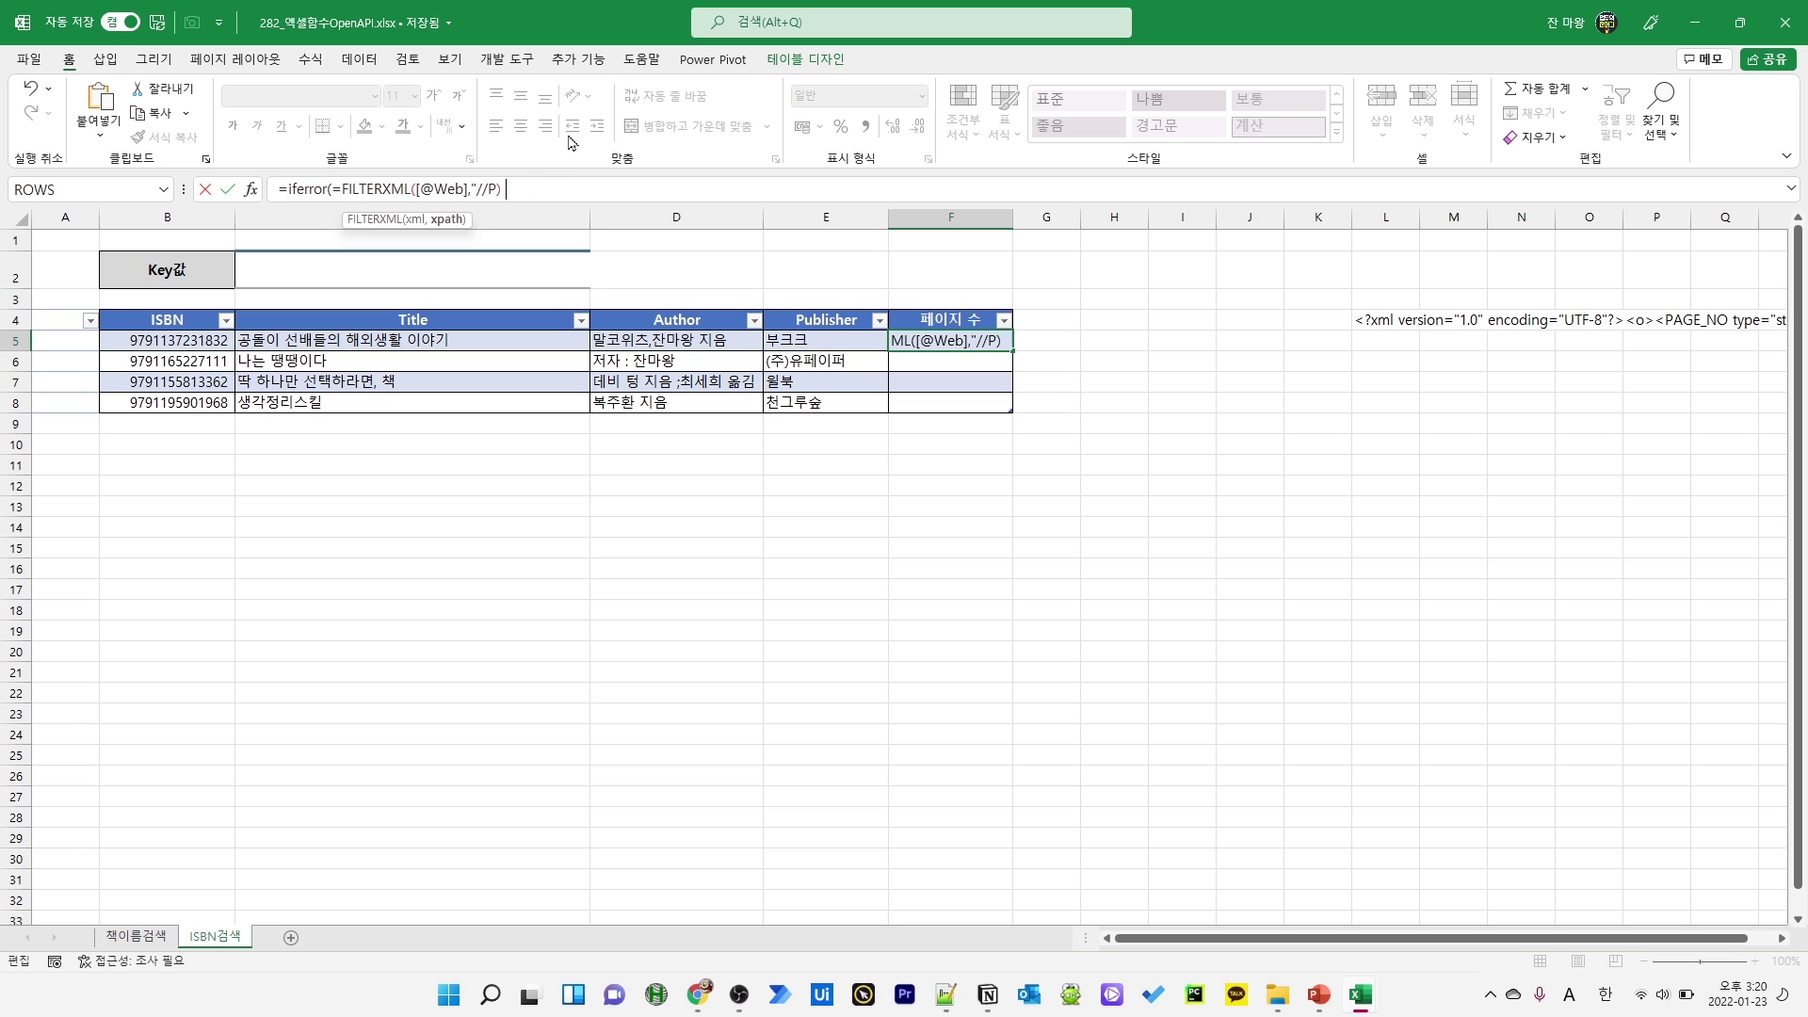
{"action": "key", "text": "Right"}
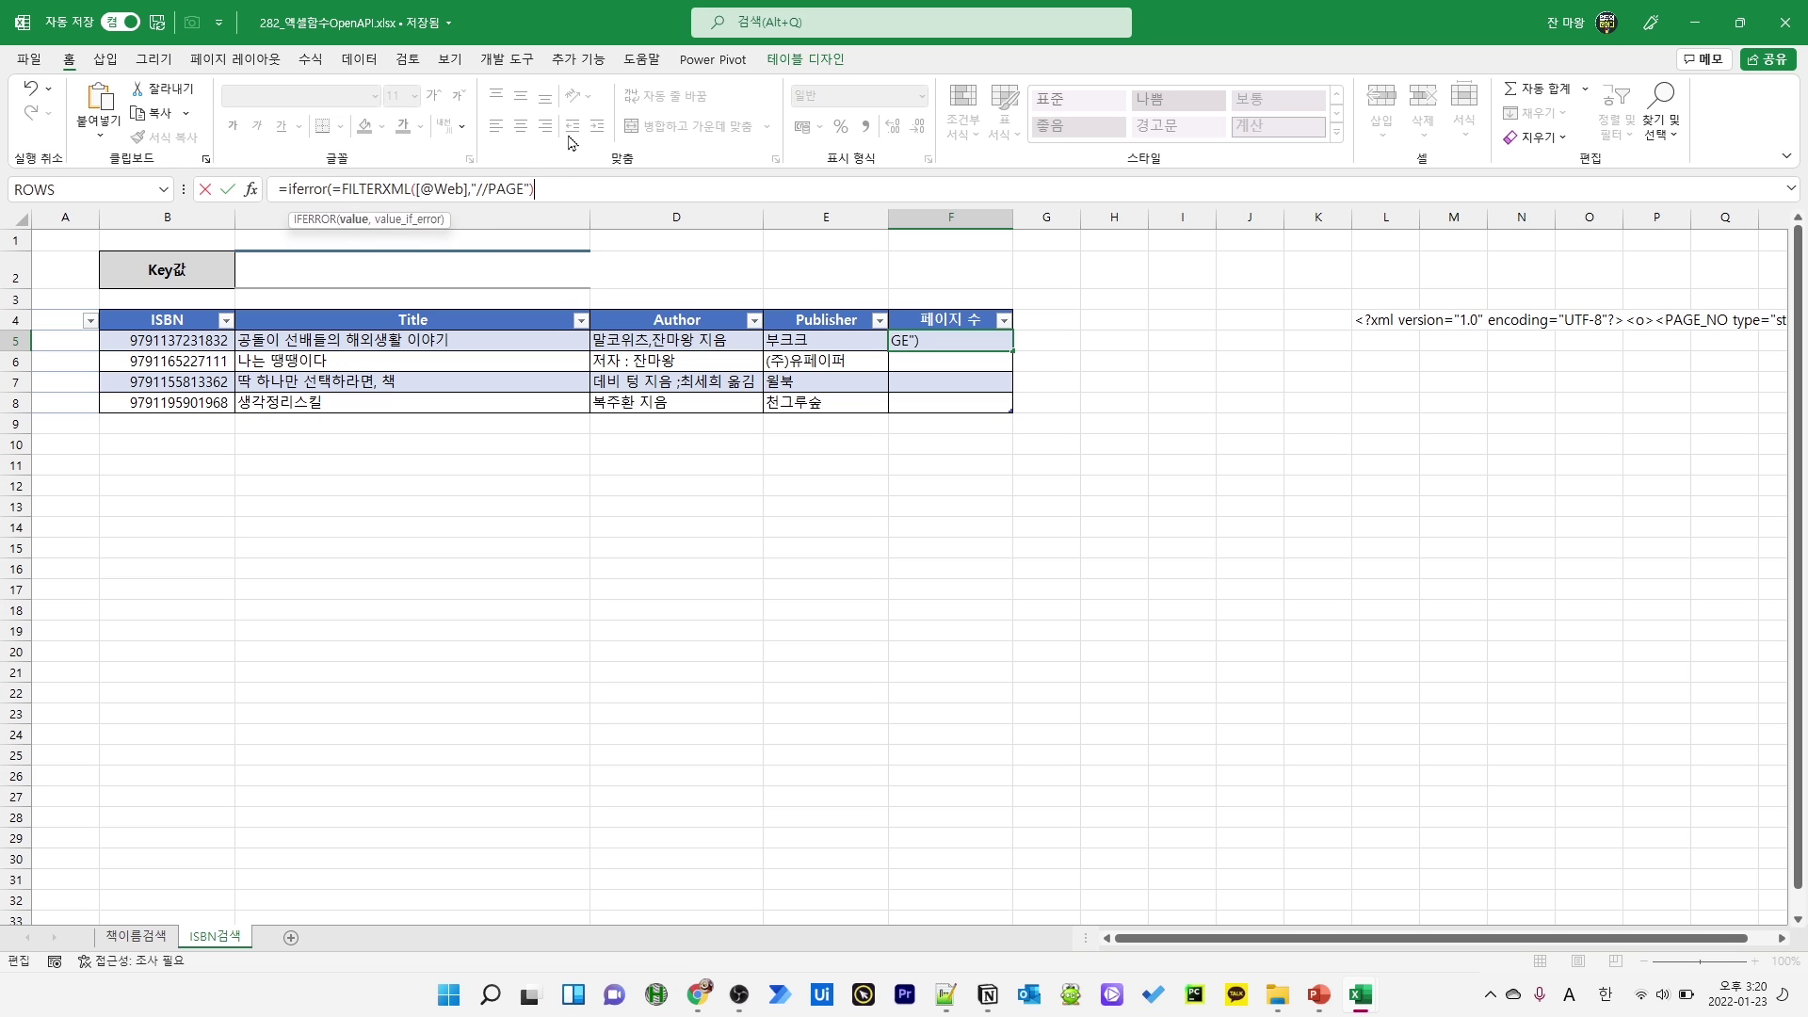
{"action": "type", "text": ",\"\")"}
{"action": "key", "text": "Left"}
{"action": "key", "text": "Left"}
{"action": "key", "text": "Left"}
{"action": "key", "text": "Left"}
{"action": "key", "text": "Left"}
{"action": "key", "text": "Left"}
{"action": "key", "text": "Left"}
{"action": "key", "text": "Left"}
{"action": "key", "text": "Left"}
{"action": "key", "text": "Left"}
{"action": "key", "text": "Left"}
{"action": "key", "text": "Left"}
{"action": "key", "text": "Left"}
{"action": "key", "text": "Left"}
{"action": "key", "text": "Left"}
{"action": "key", "text": "Left"}
{"action": "key", "text": "Left"}
{"action": "key", "text": "Left"}
{"action": "key", "text": "Left"}
{"action": "key", "text": "Left"}
{"action": "key", "text": "BackSpace"}
{"action": "key", "text": "Return"}
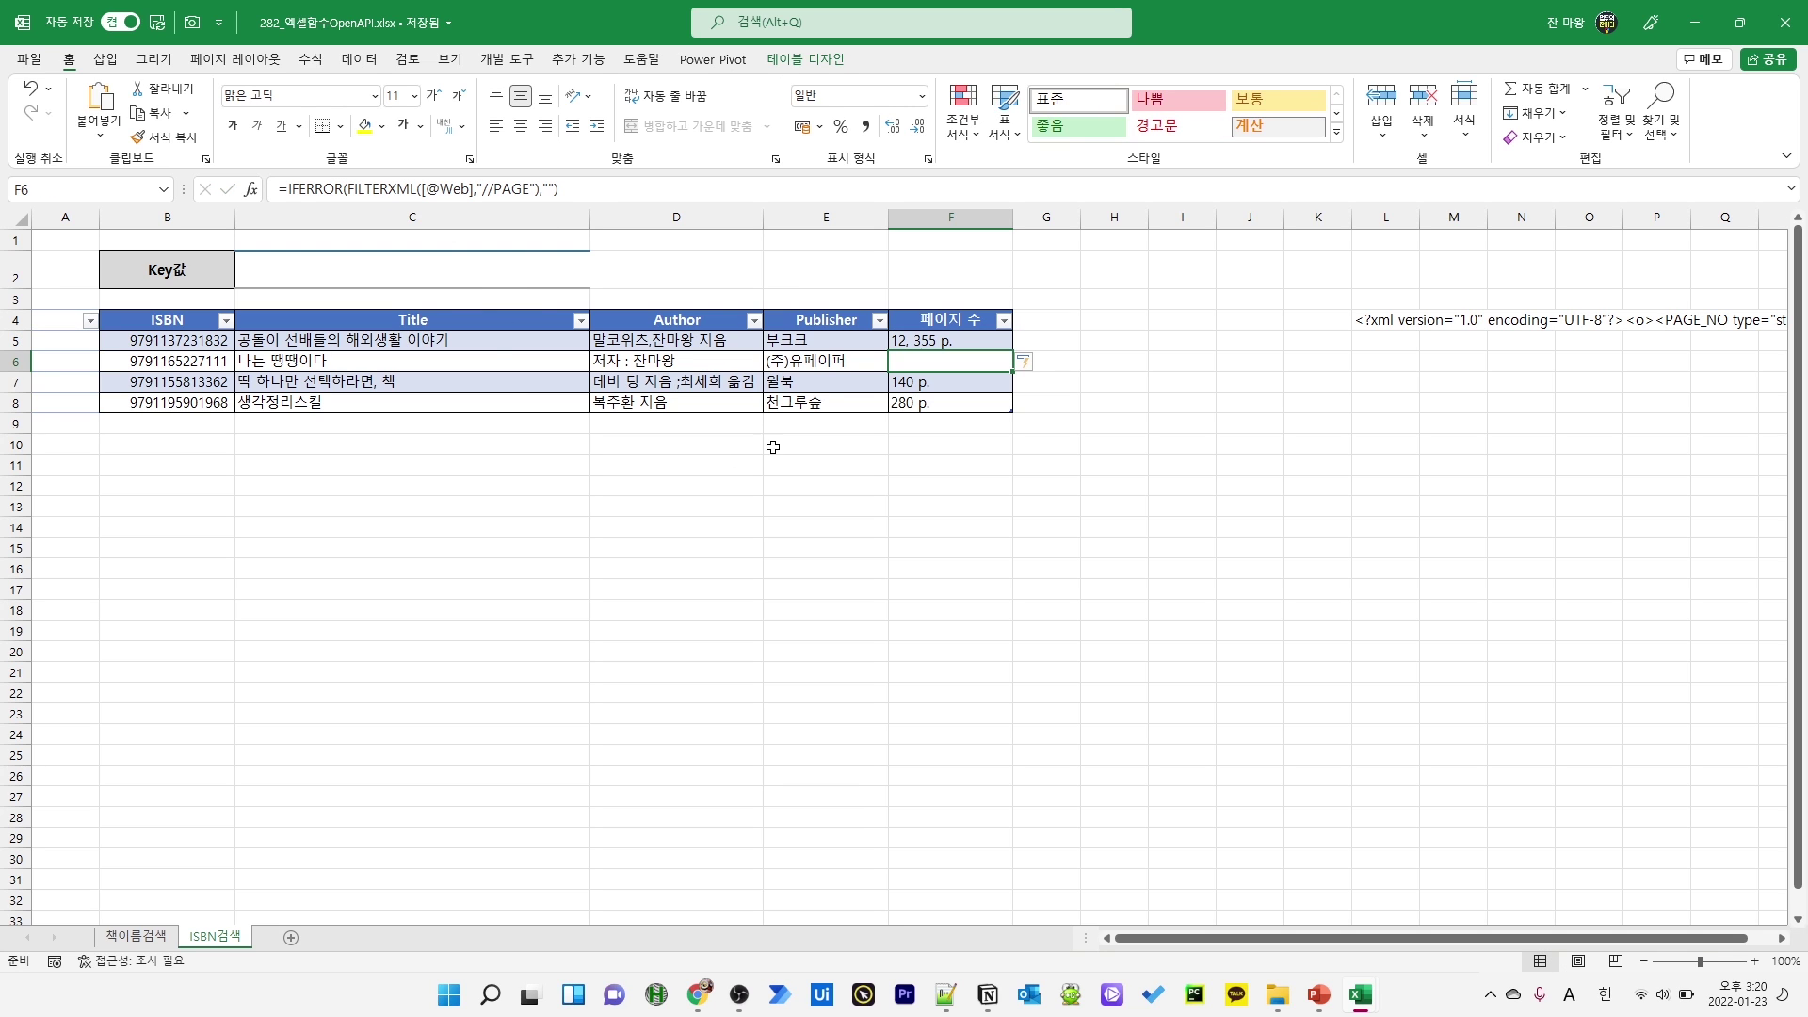
Review the page count formula in F5, the Author formula in D5 and the WEBSERVICE formula in A5
{"action": "left_click", "coordinate": [953, 343]}
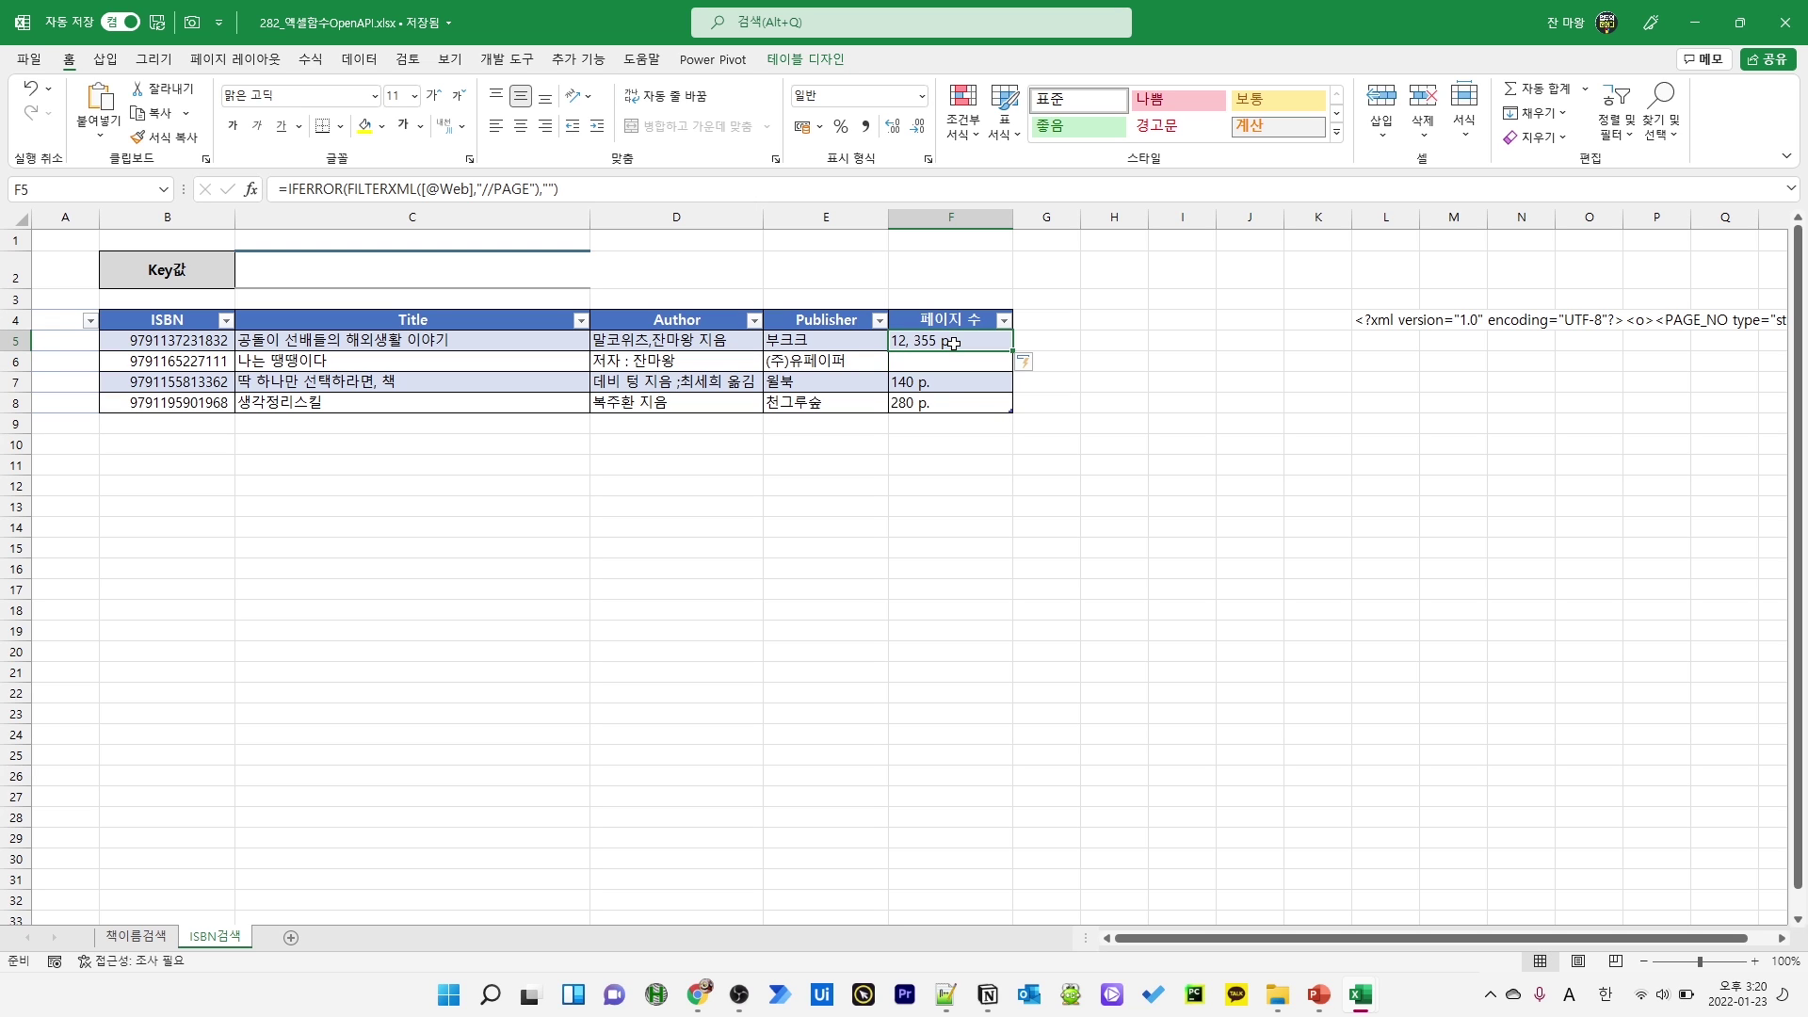
{"action": "left_click", "coordinate": [669, 343]}
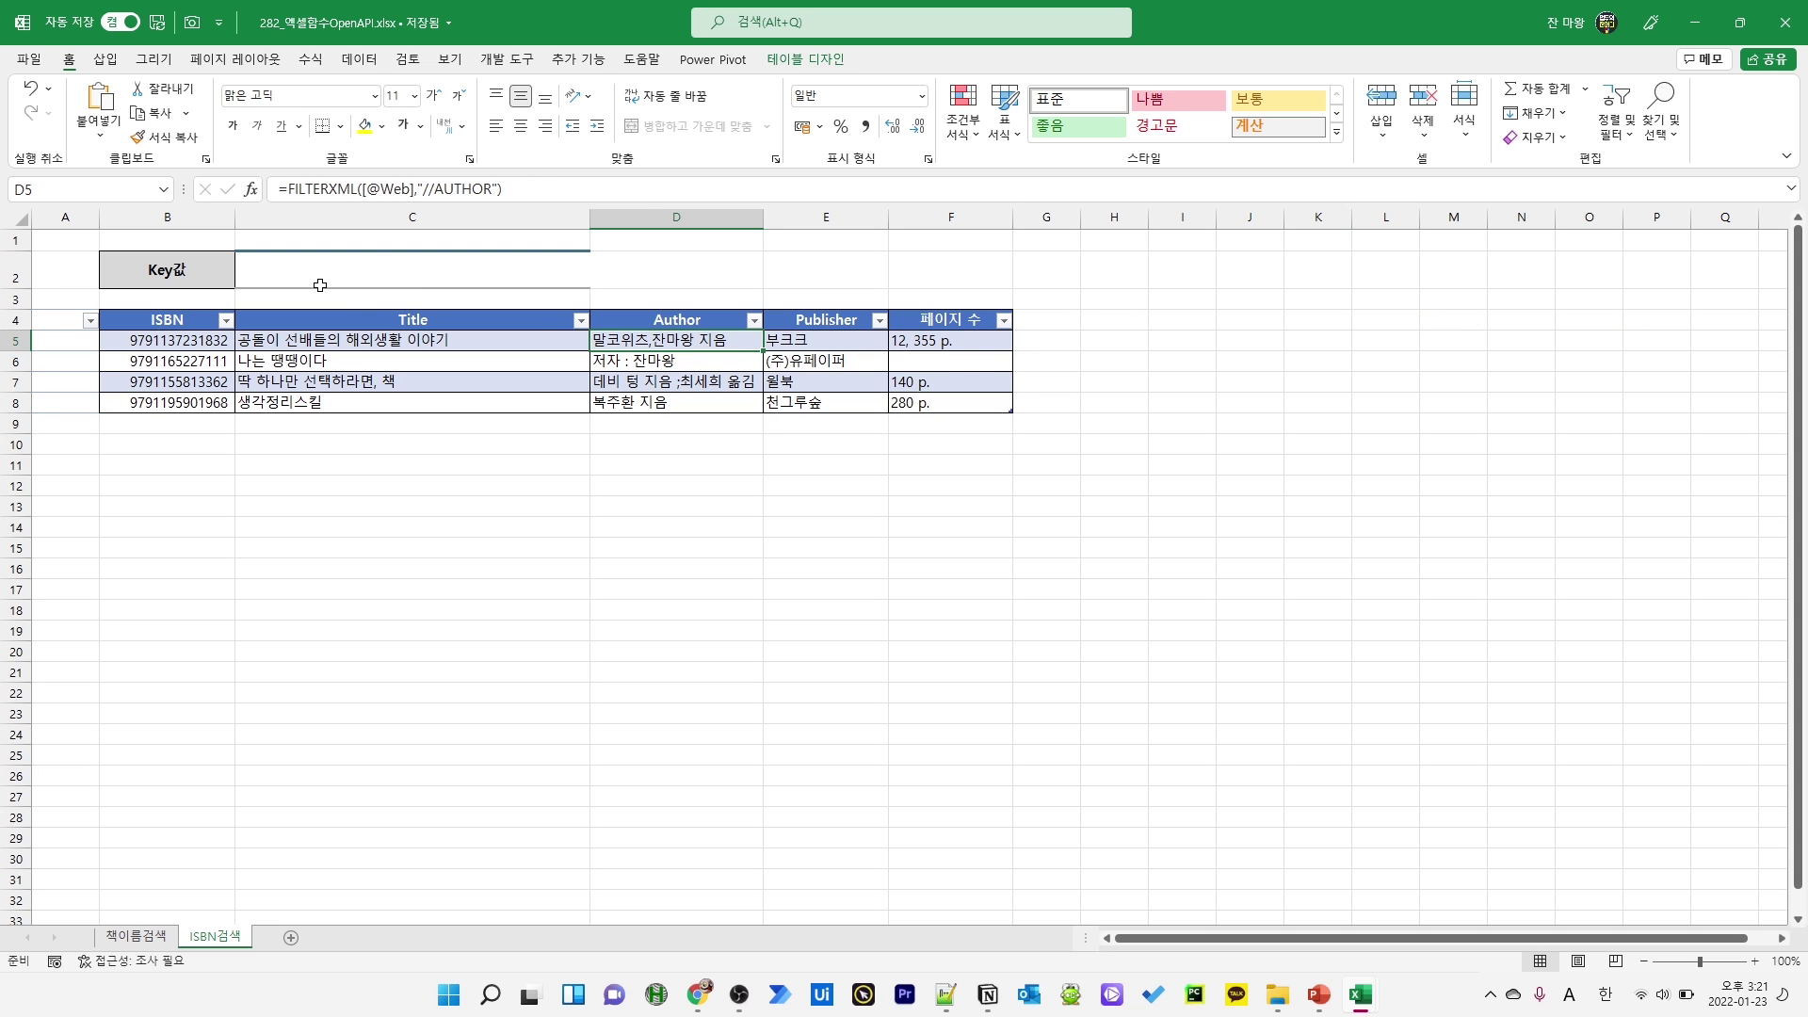
{"action": "key", "text": "Home"}
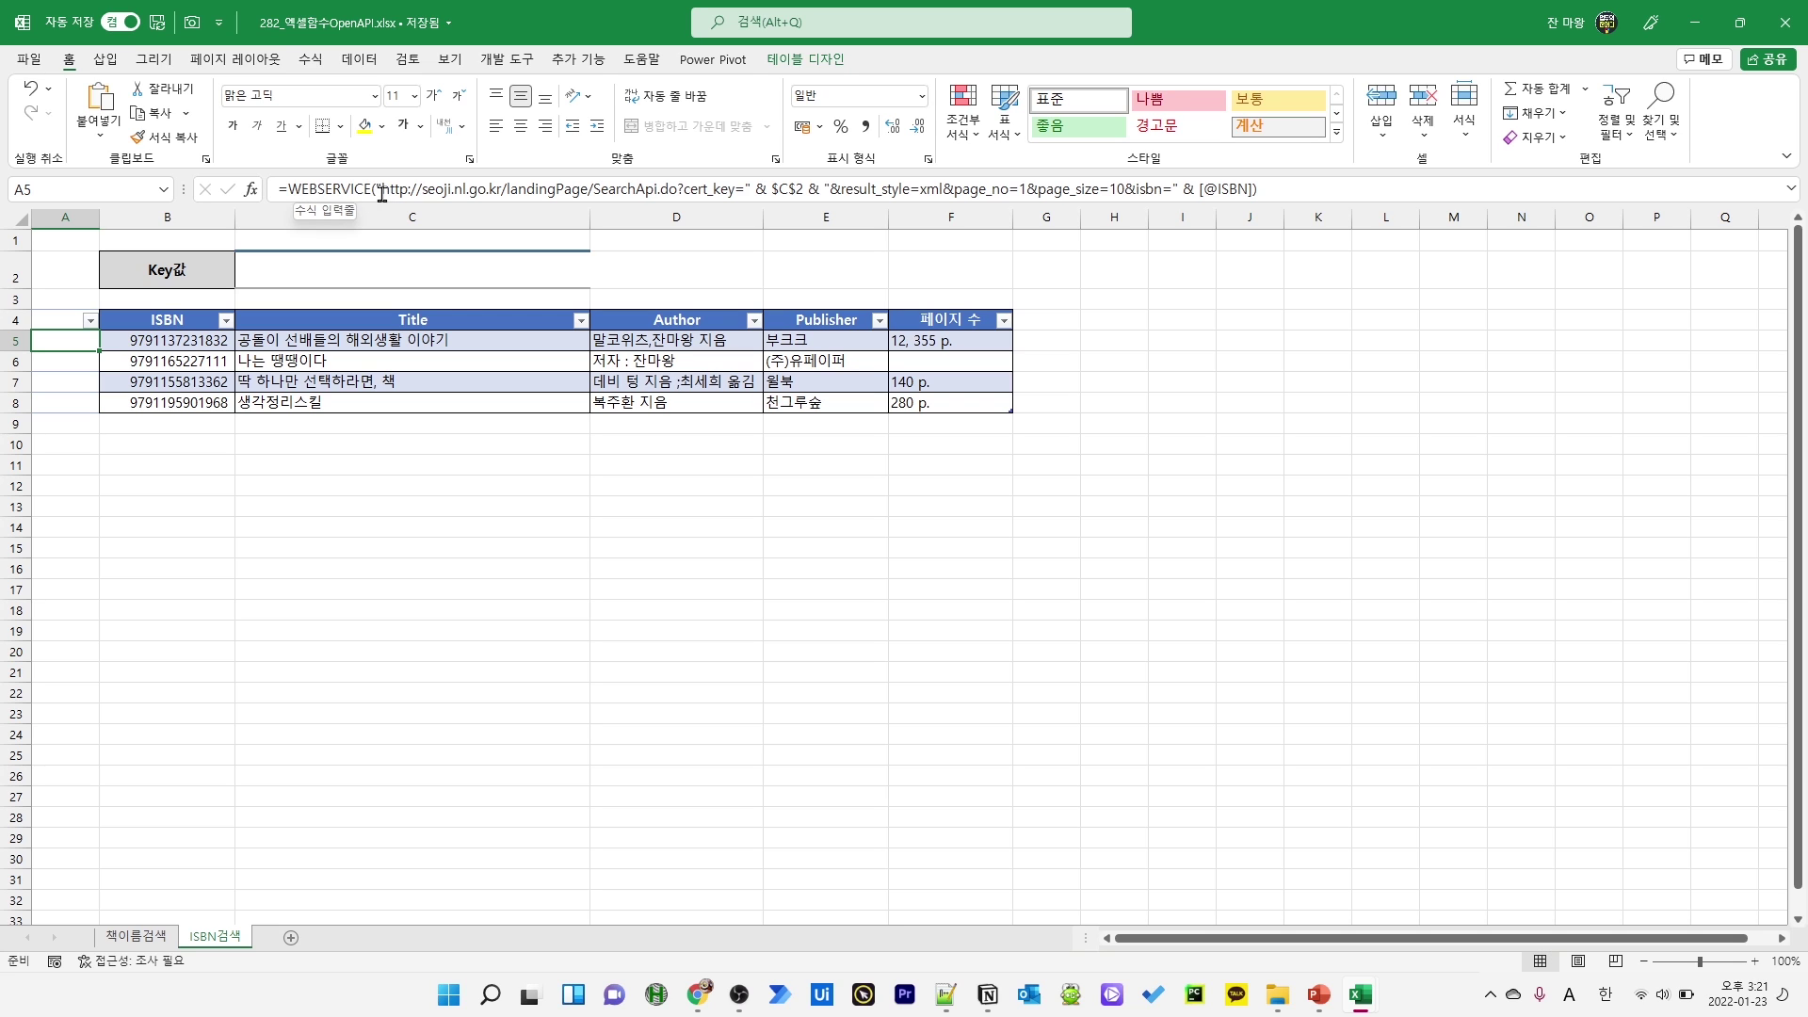
{"action": "left_click", "coordinate": [685, 345]}
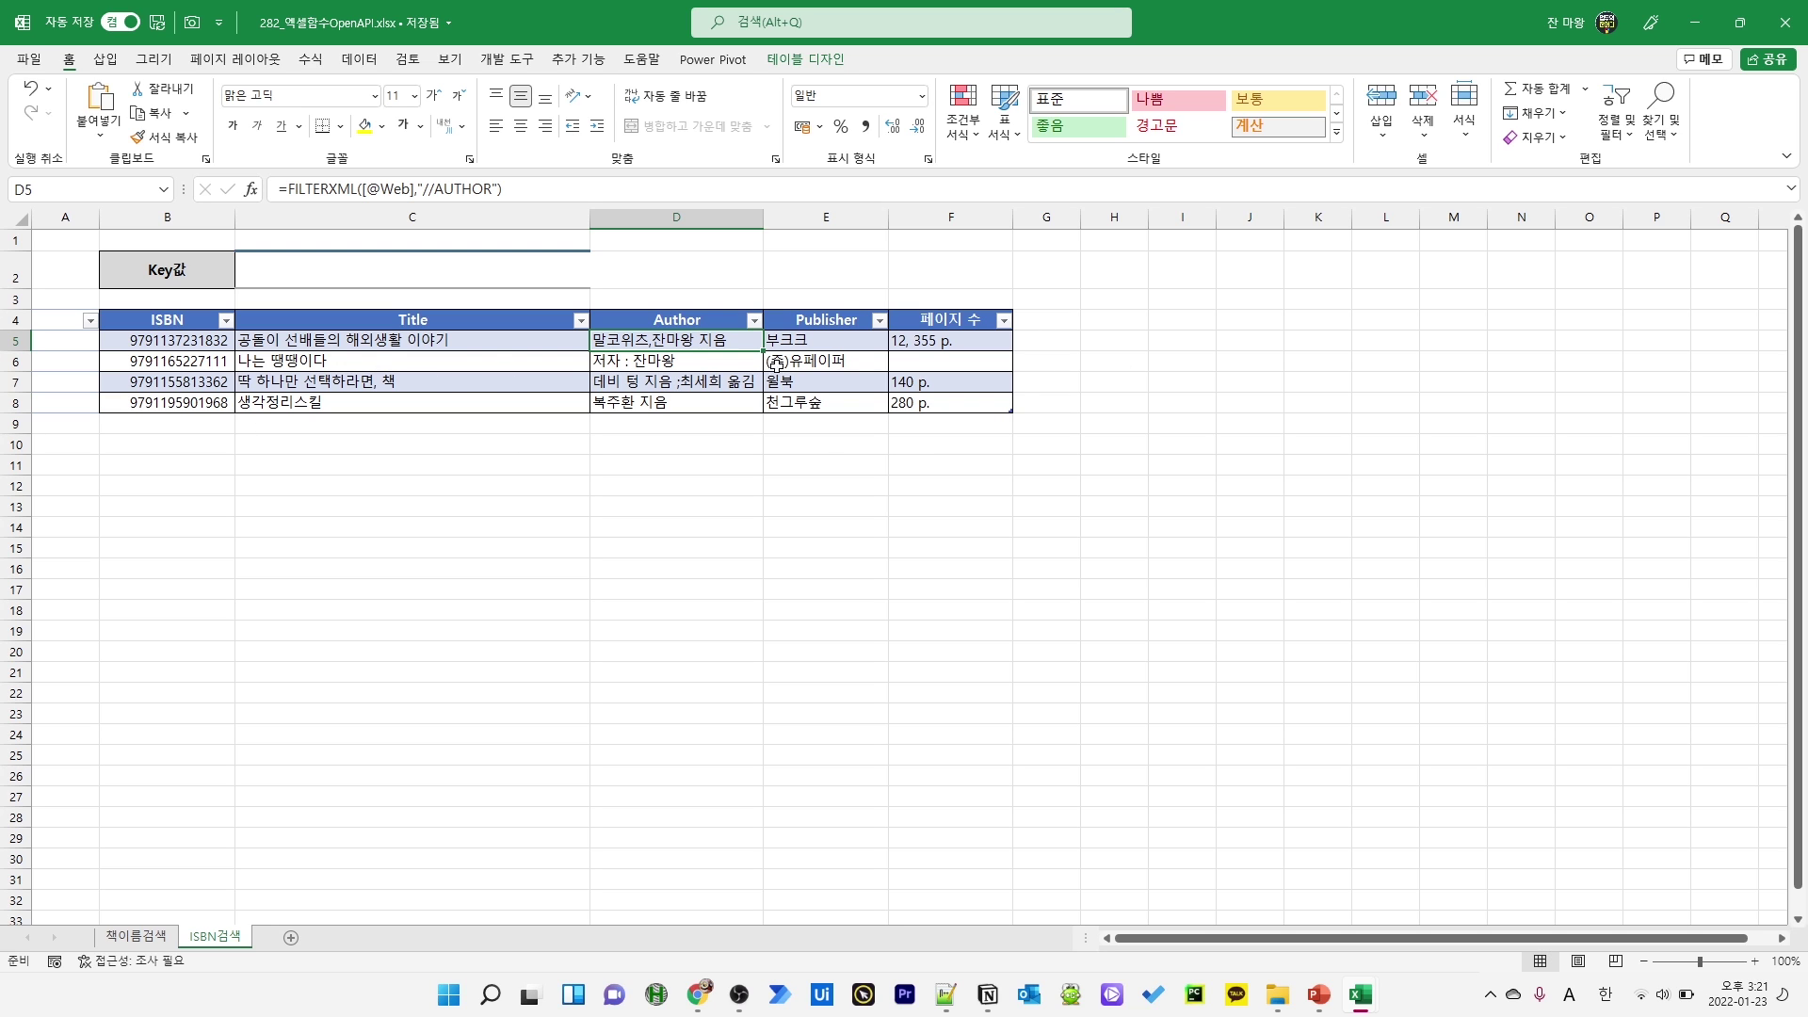
{"action": "mouse_move", "coordinate": [694, 1008]}
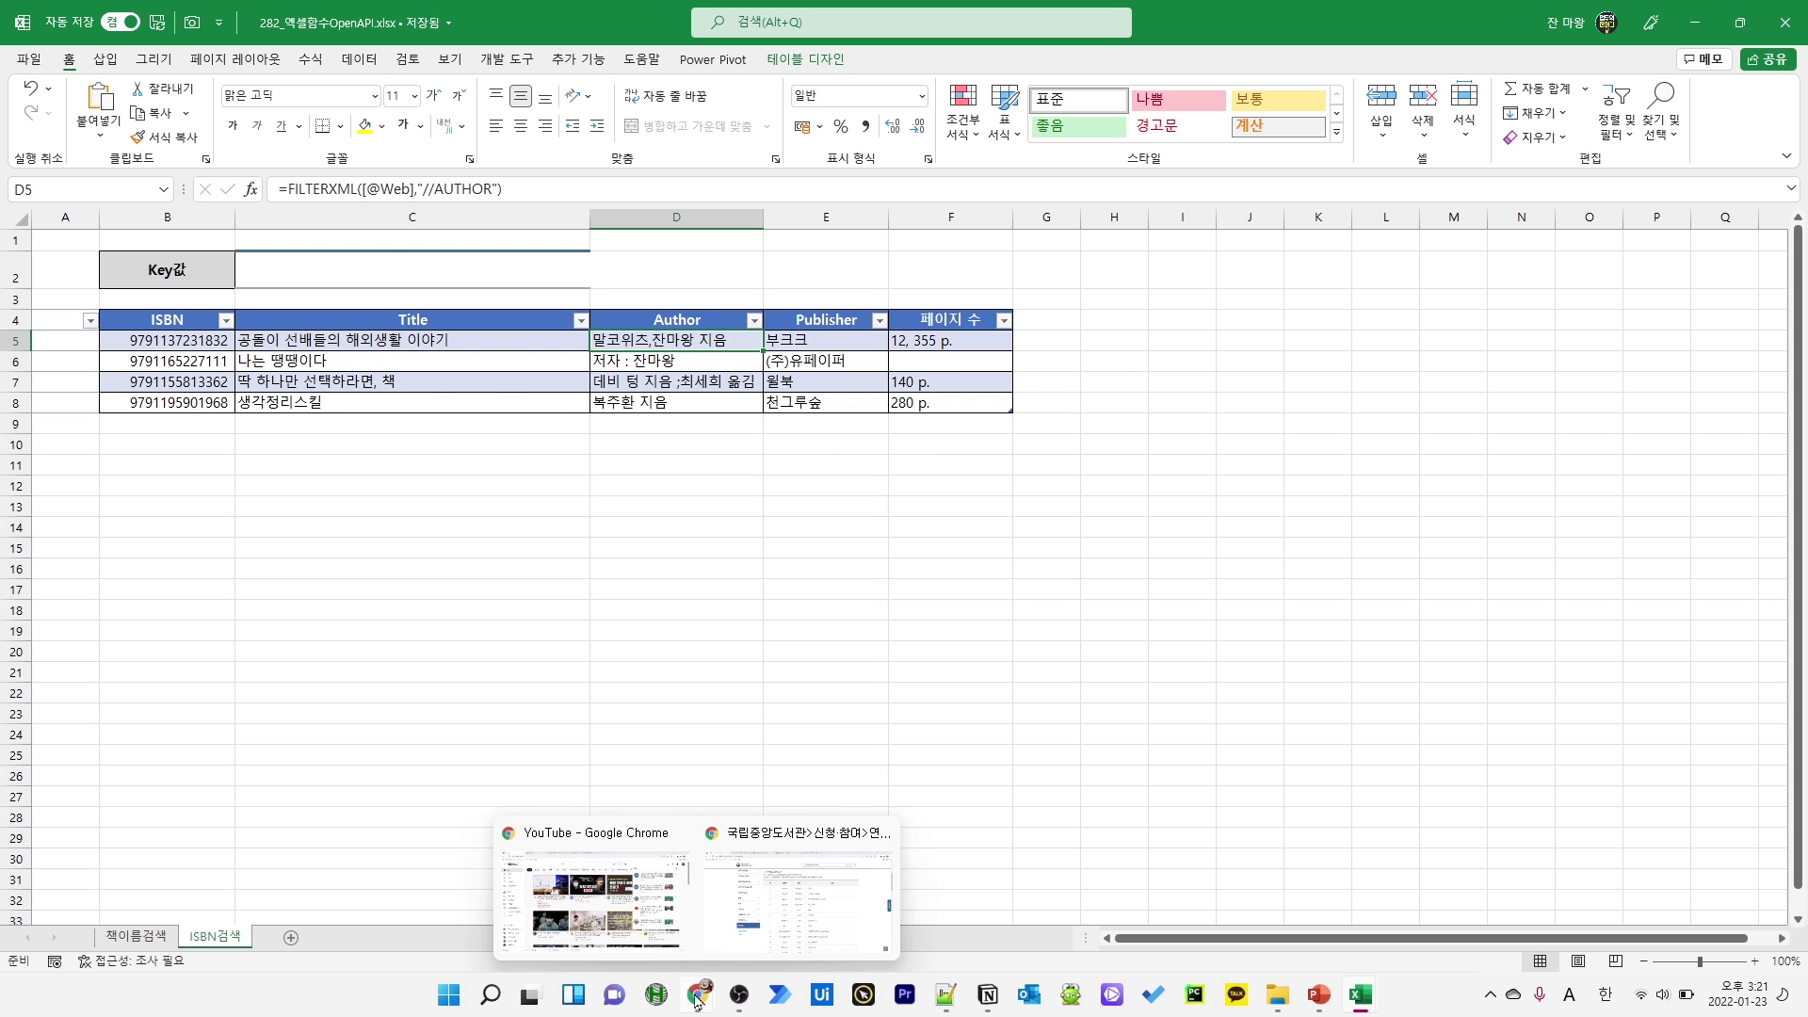